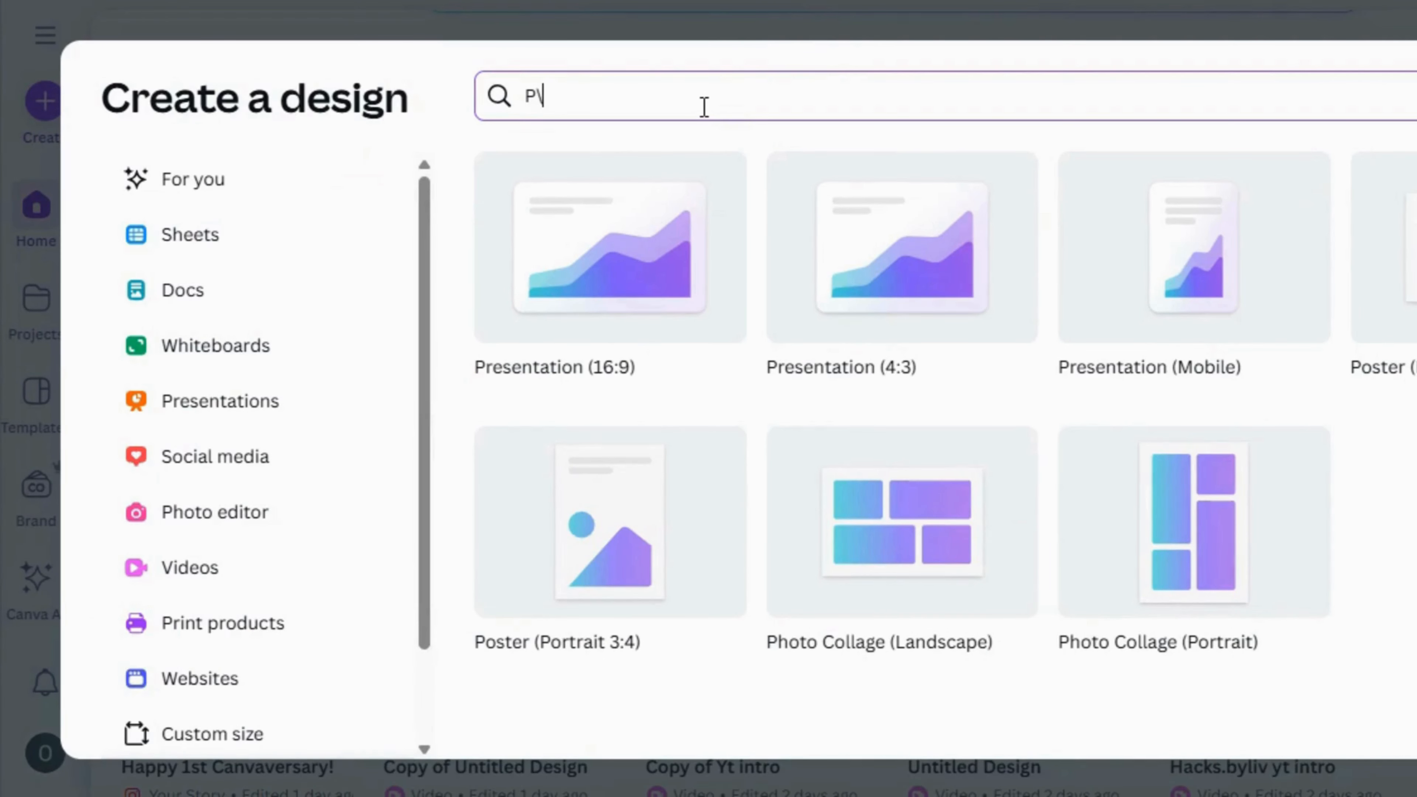
Search the design types for "Phone wall" and create a blank Phone Wallpaper design
{"action": "key", "text": "BackSpace"}
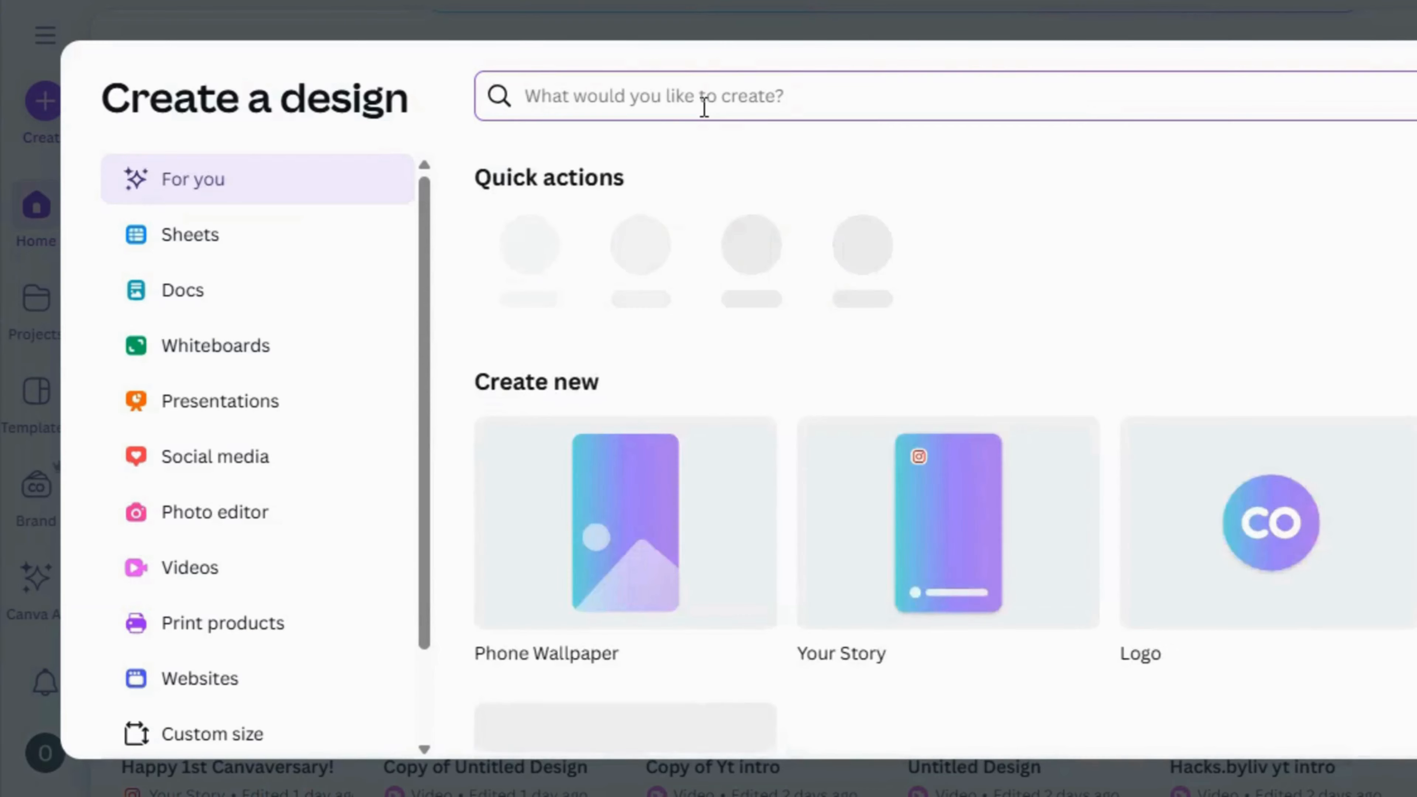
{"action": "type", "text": "Phone wa"}
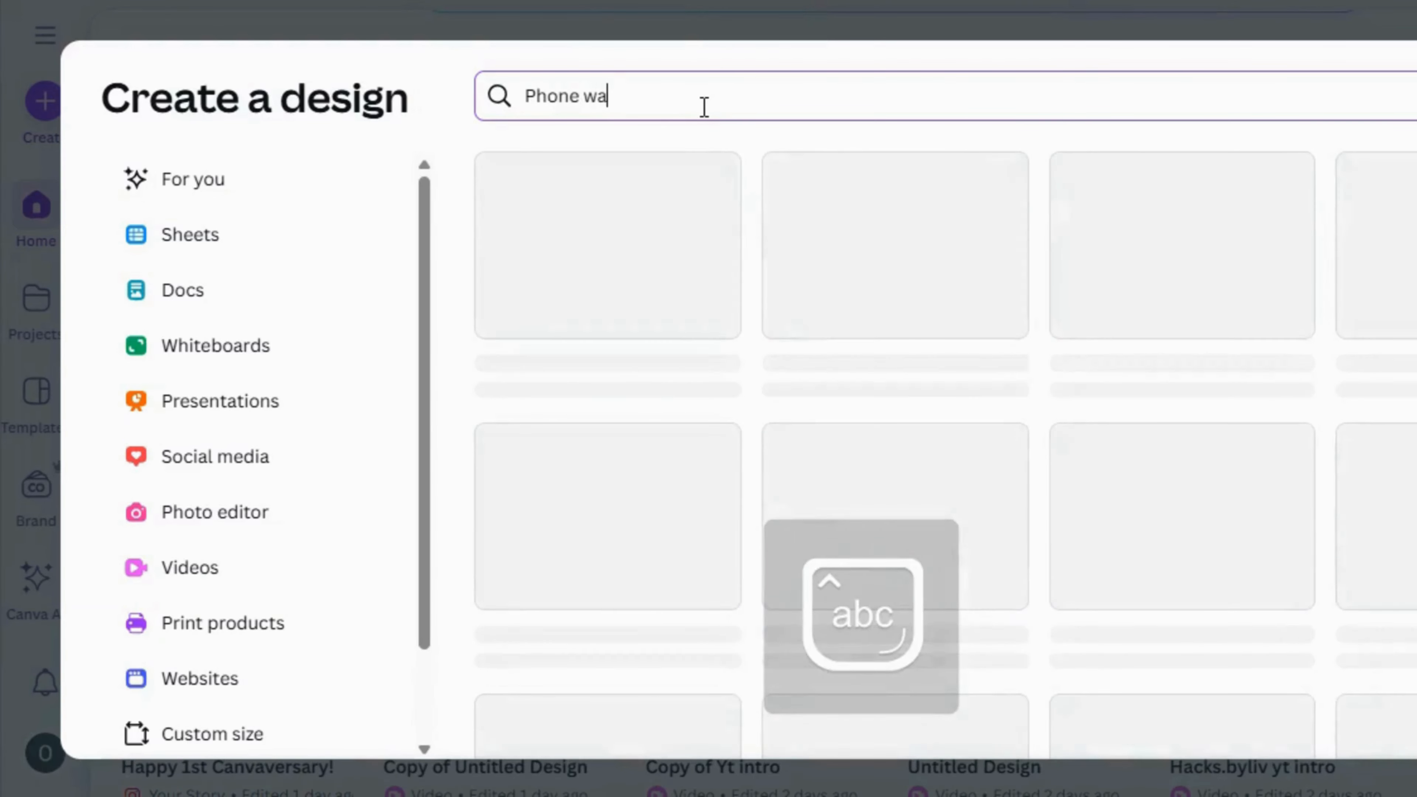
{"action": "type", "text": "ll"}
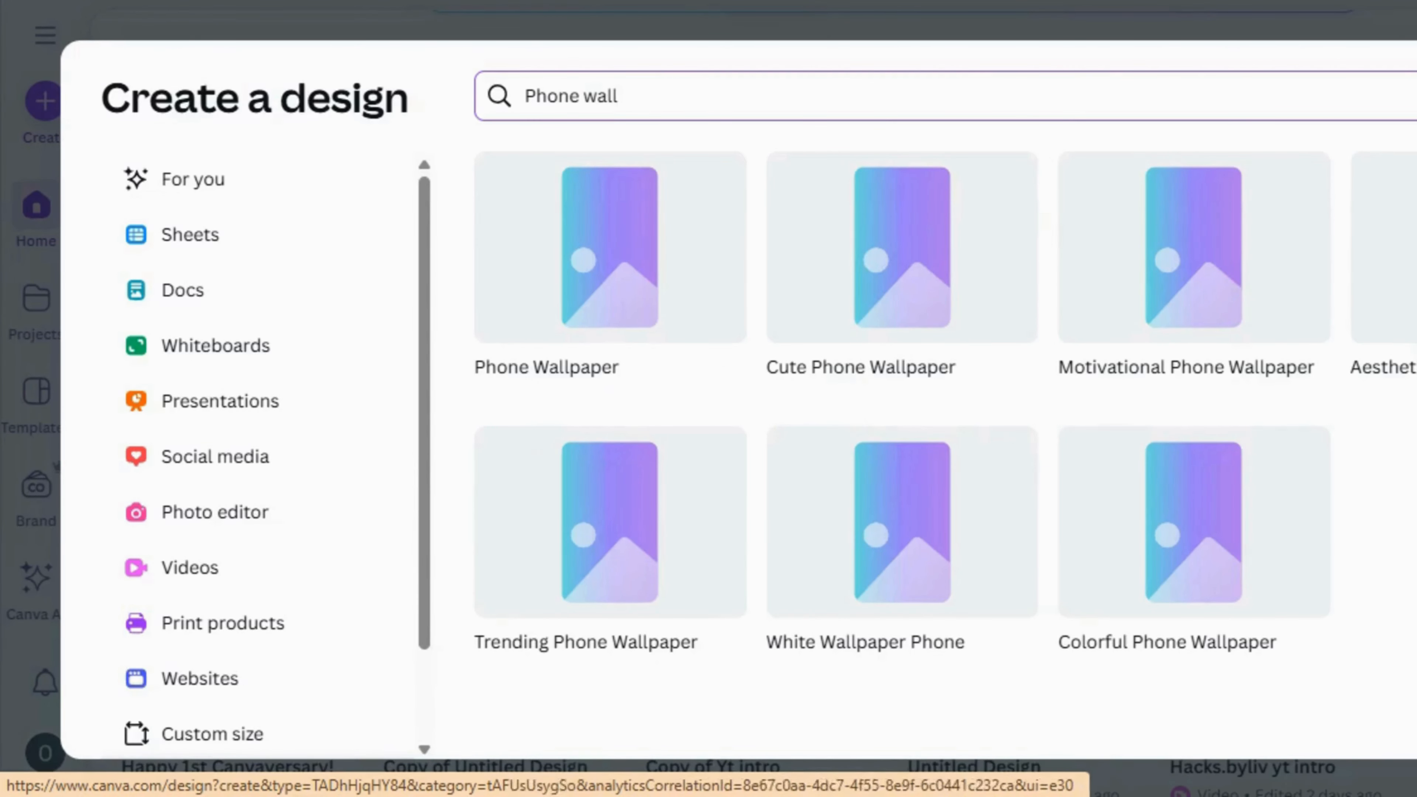
{"action": "left_click", "coordinate": [546, 299]}
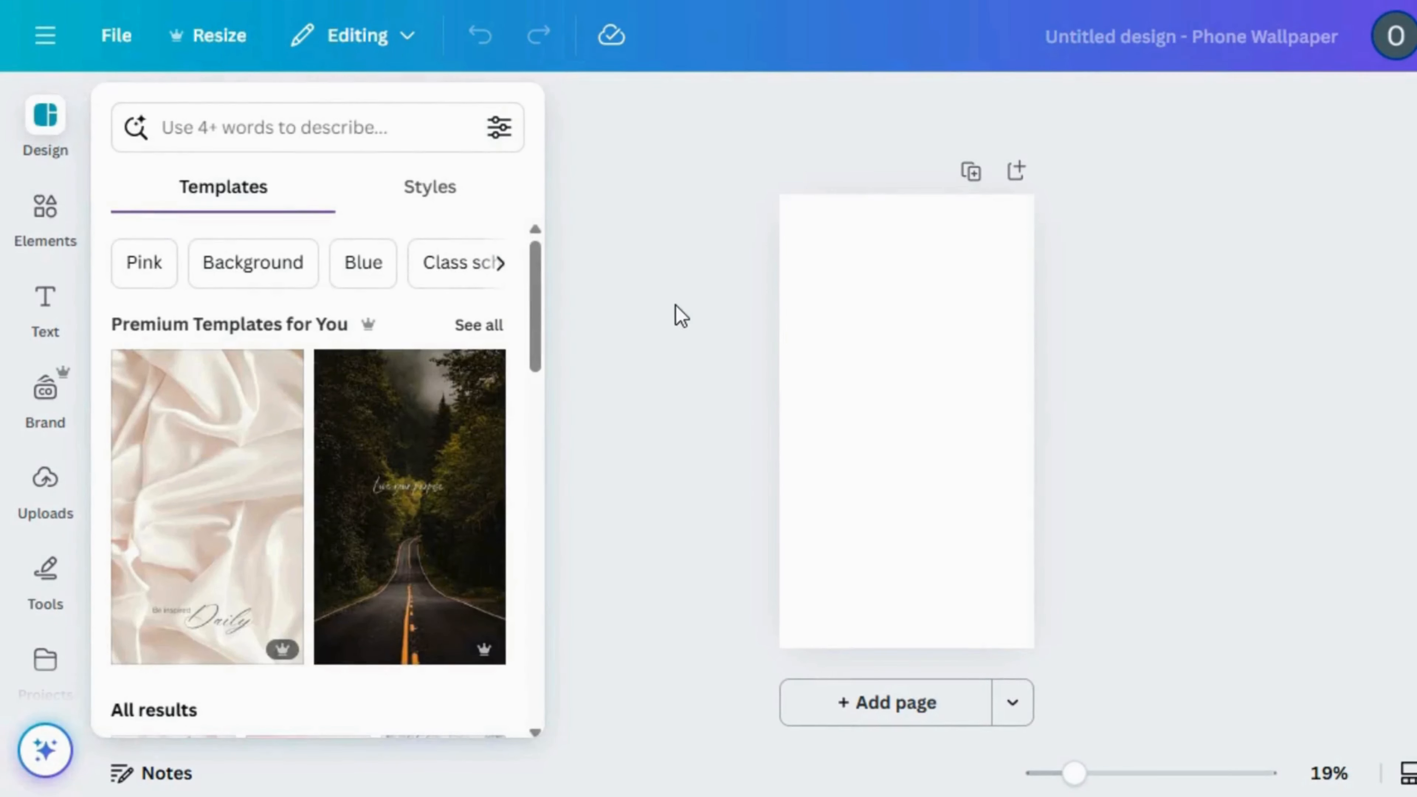
{"action": "left_click", "coordinate": [676, 305]}
Add a solid line shape to the page and rotate it to vertical
{"action": "left_click", "coordinate": [37, 211]}
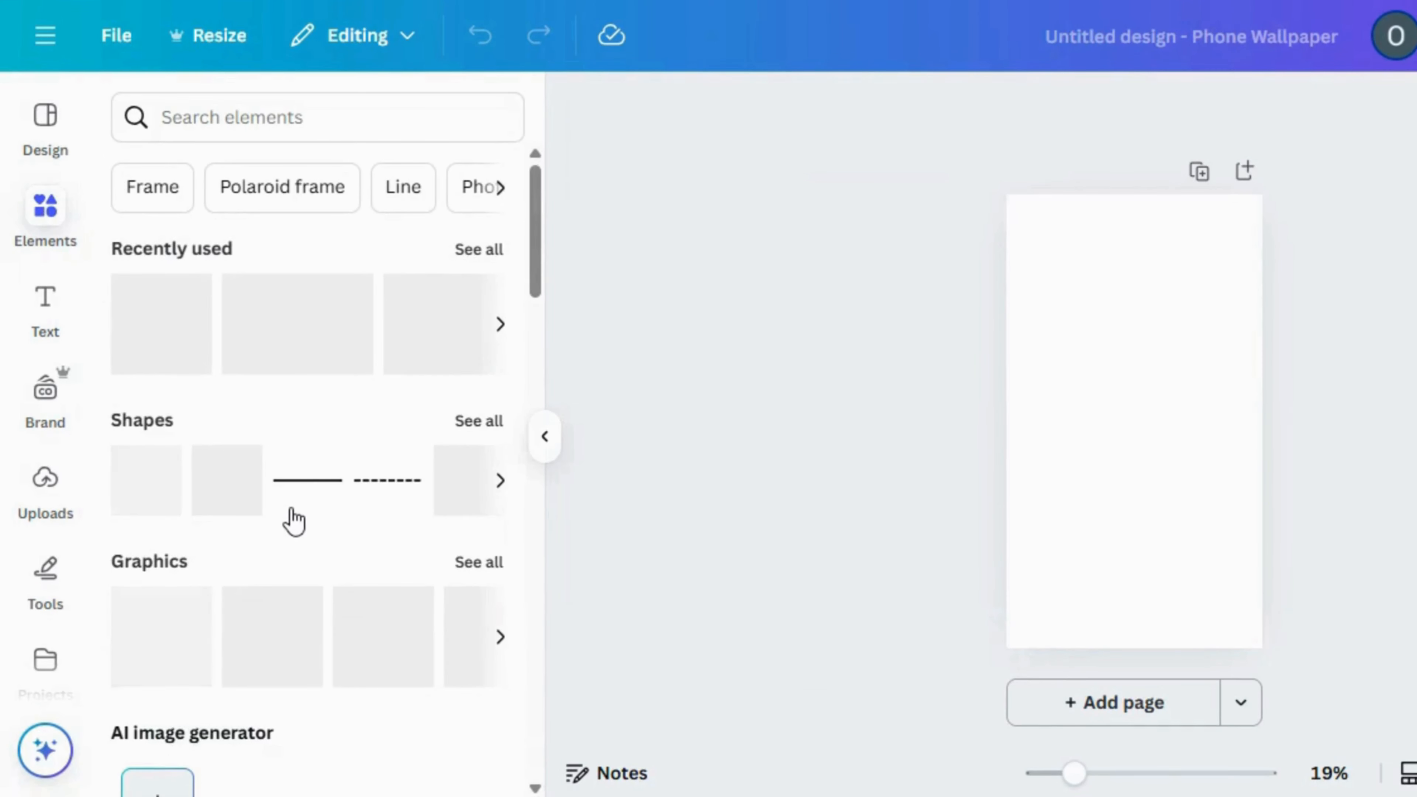
{"action": "left_click", "coordinate": [307, 480]}
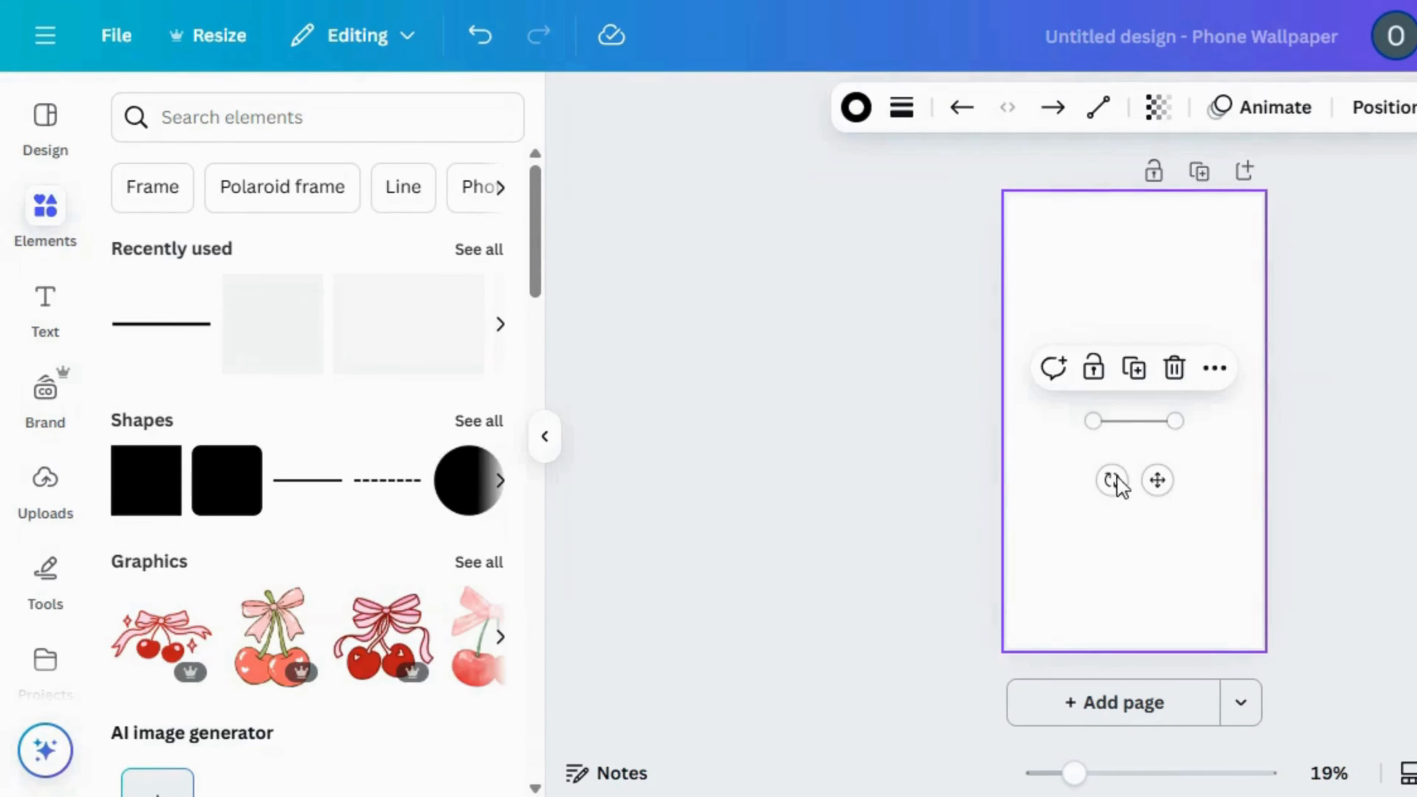
{"action": "left_click_drag", "start_coordinate": [1118, 480], "coordinate": [1218, 451]}
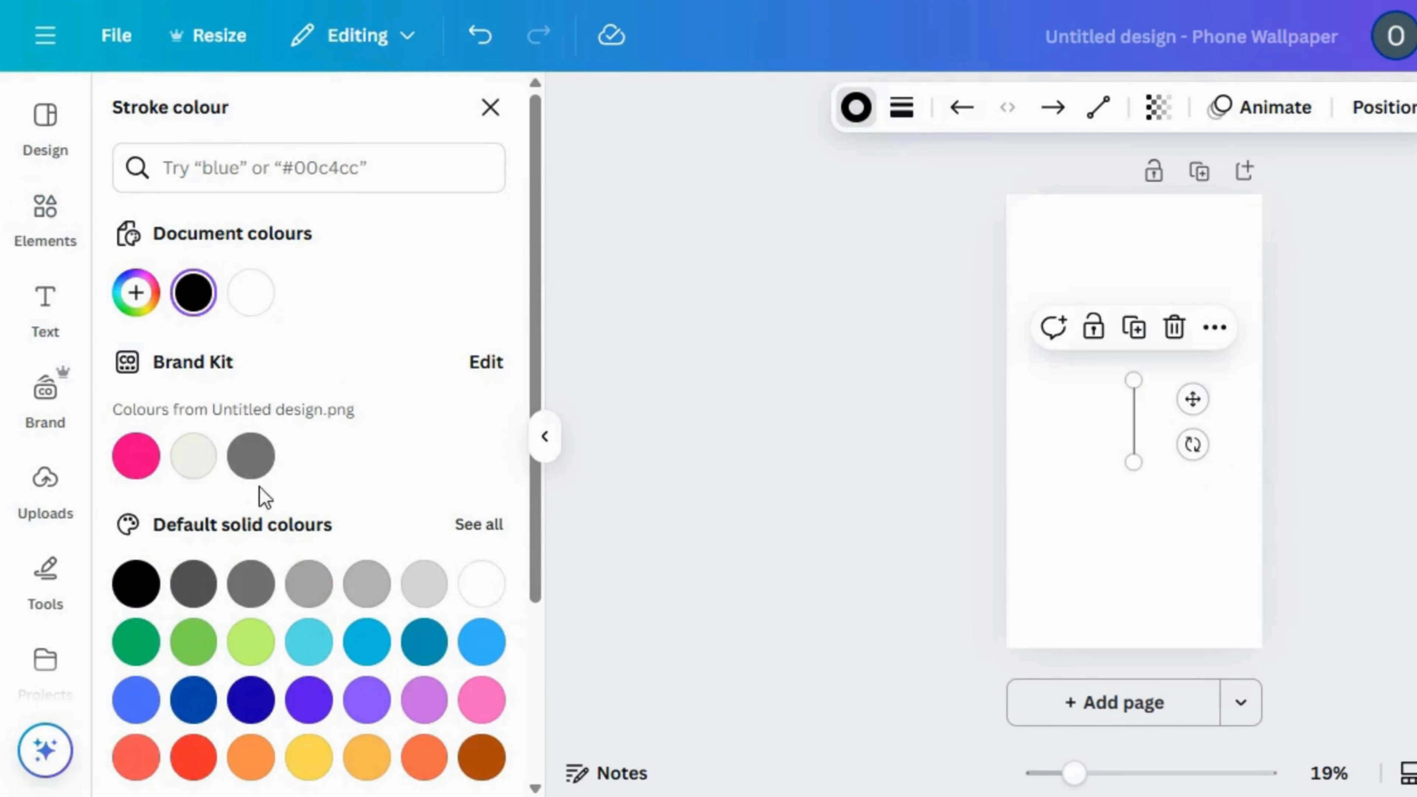
Colour the vertical line with the Brand Kit grey and raise its stroke weight to the maximum
{"action": "left_click", "coordinate": [254, 458]}
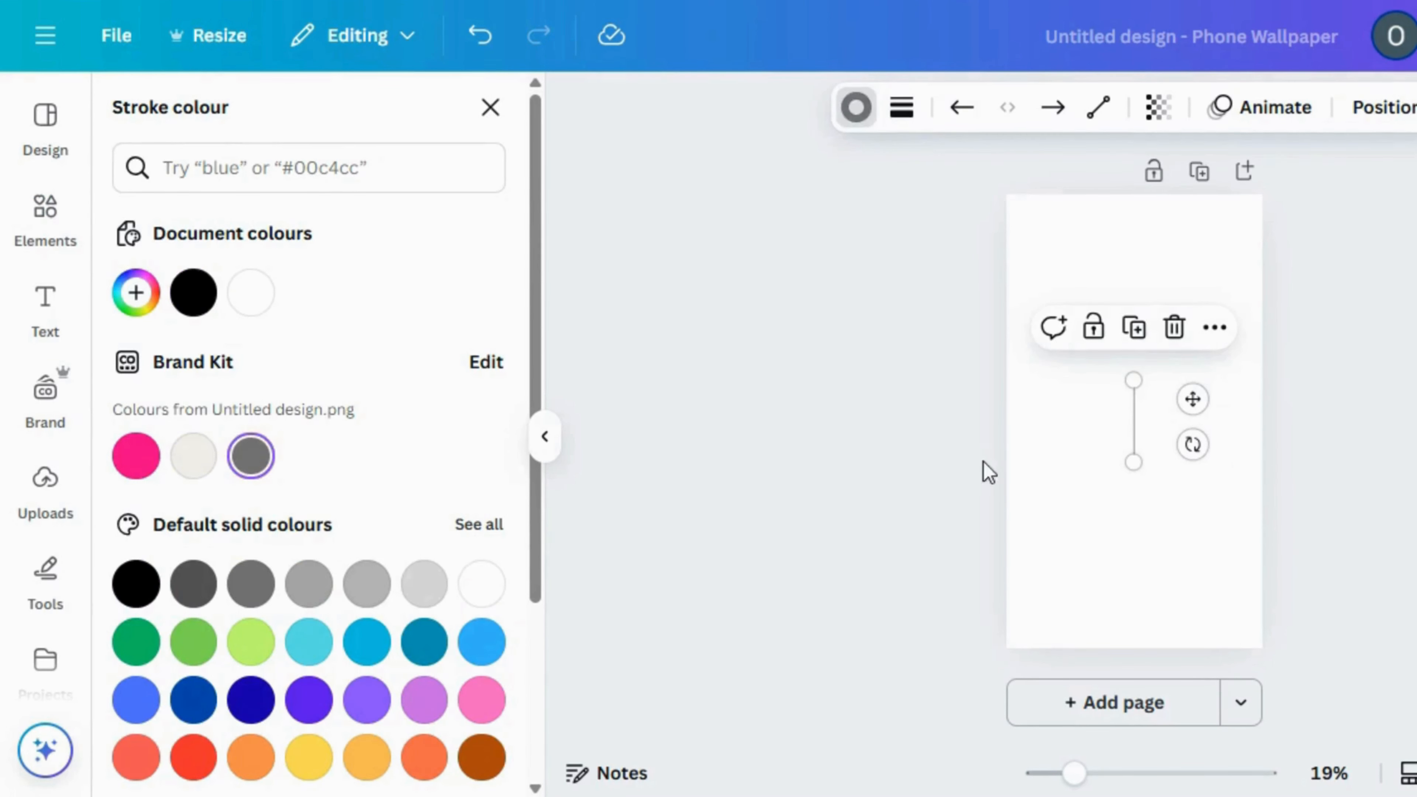
{"action": "left_click", "coordinate": [904, 110]}
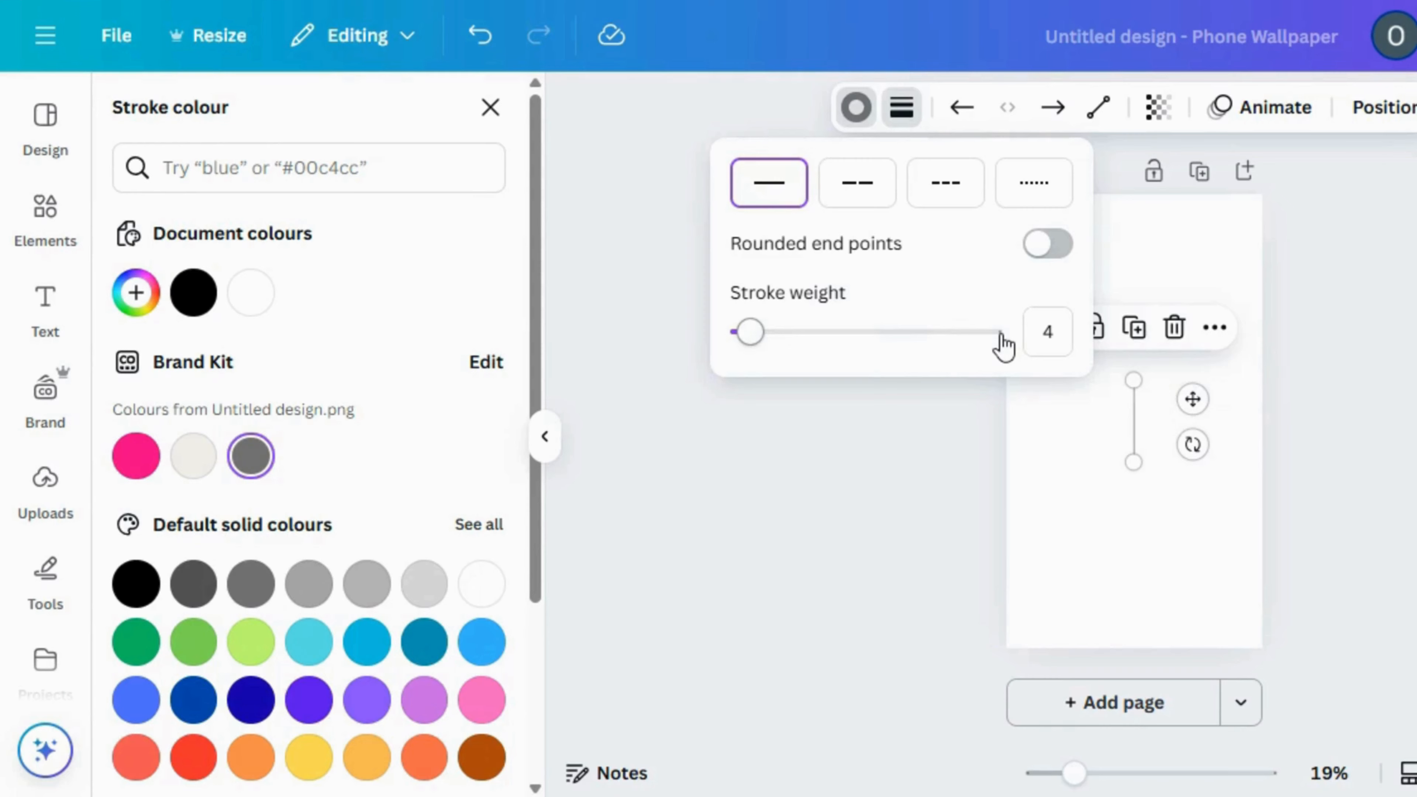
{"action": "left_click", "coordinate": [1002, 335]}
Move the grey line against the page's left edge and stretch it over the full page height as a spine
{"action": "mouse_move", "coordinate": [1134, 418]}
{"action": "left_mouse_down"}
{"action": "mouse_move", "coordinate": [1069, 398]}
{"action": "mouse_move", "coordinate": [1014, 227]}
{"action": "left_mouse_up"}
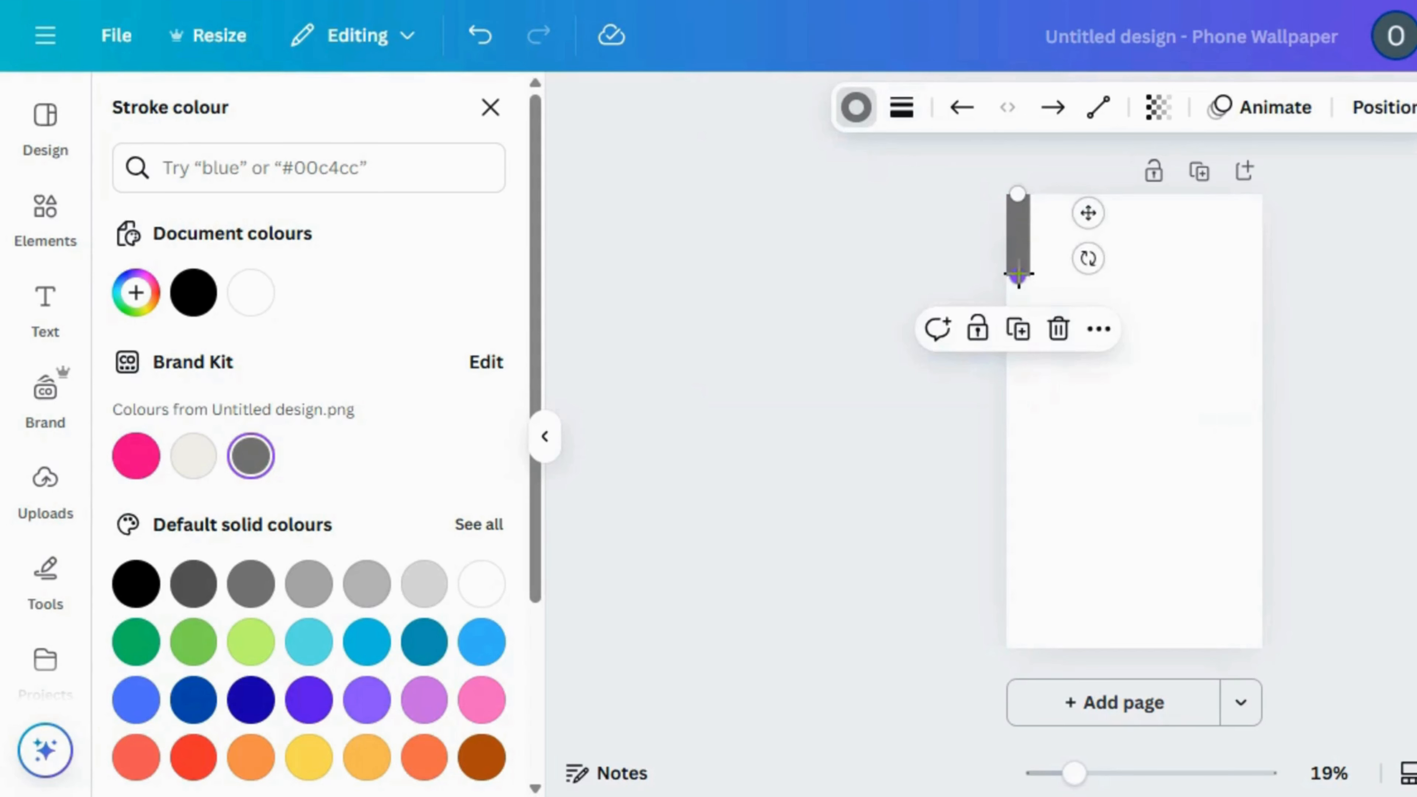
{"action": "mouse_move", "coordinate": [1016, 293]}
{"action": "left_mouse_down"}
{"action": "mouse_move", "coordinate": [1017, 691]}
{"action": "mouse_move", "coordinate": [1018, 657]}
{"action": "left_mouse_up"}
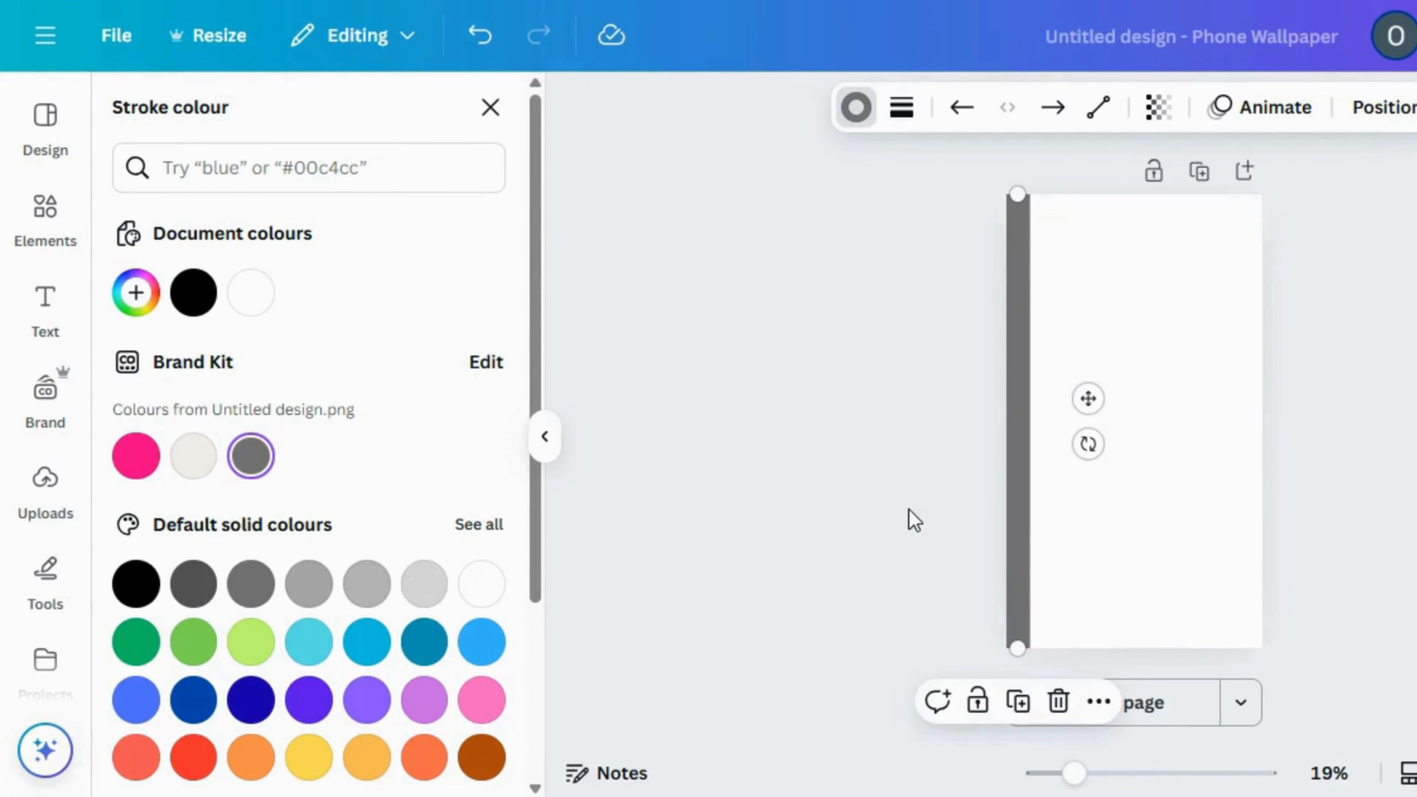
{"action": "left_click", "coordinate": [907, 510]}
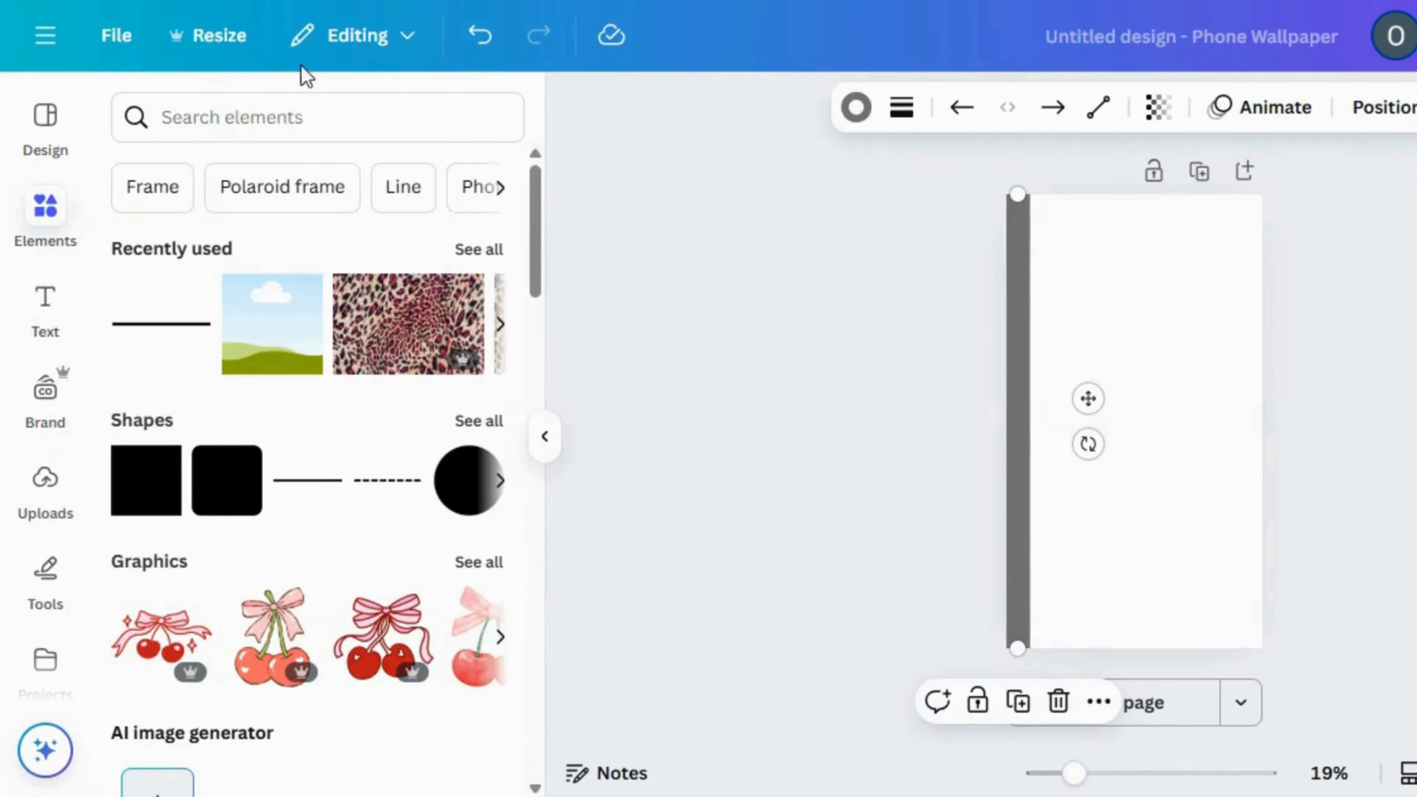
Search the elements for "composition notebook" and add the black-and-white speckled pattern graphic to the page
{"action": "left_click", "coordinate": [335, 106]}
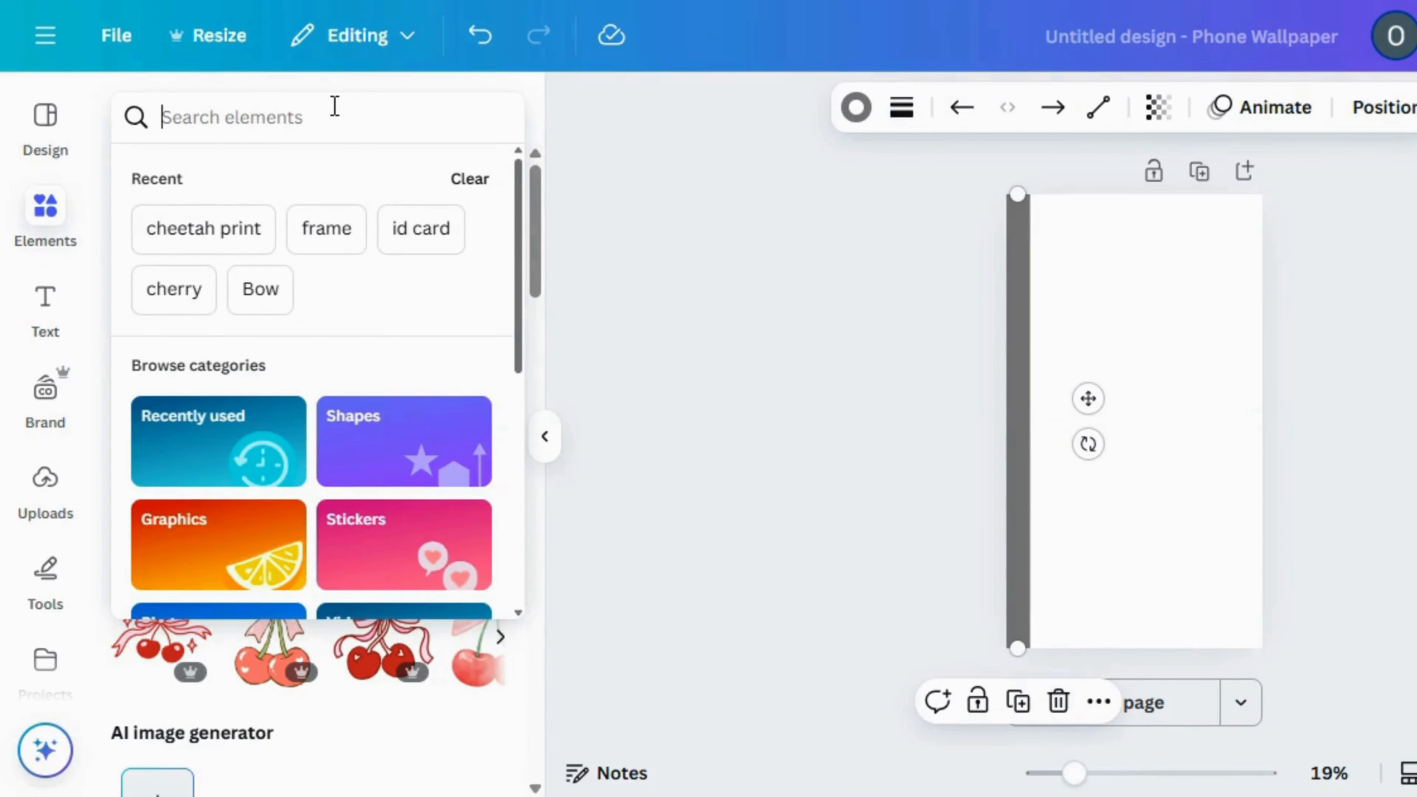
{"action": "type", "text": "compos"}
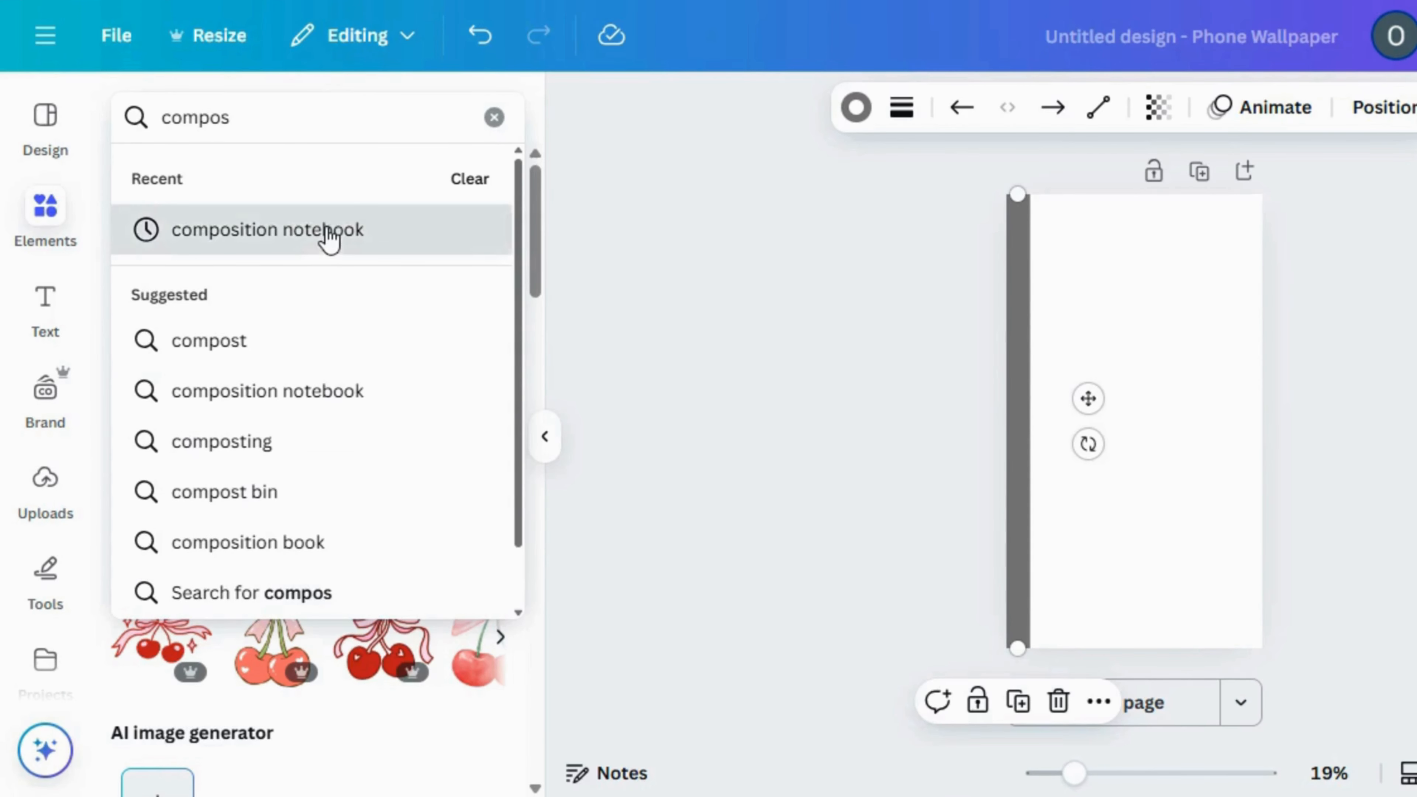
{"action": "left_click", "coordinate": [329, 229]}
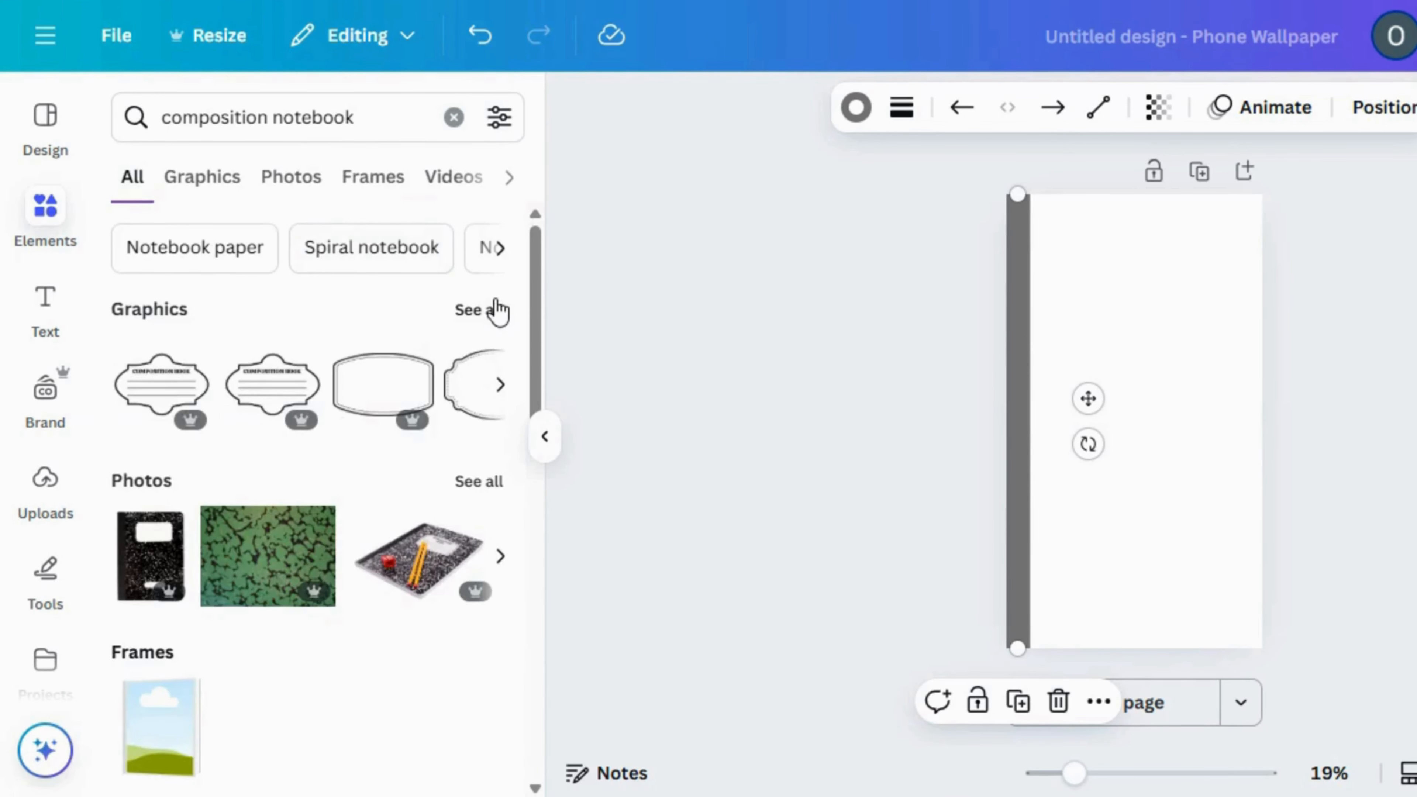
{"action": "left_click", "coordinate": [495, 309]}
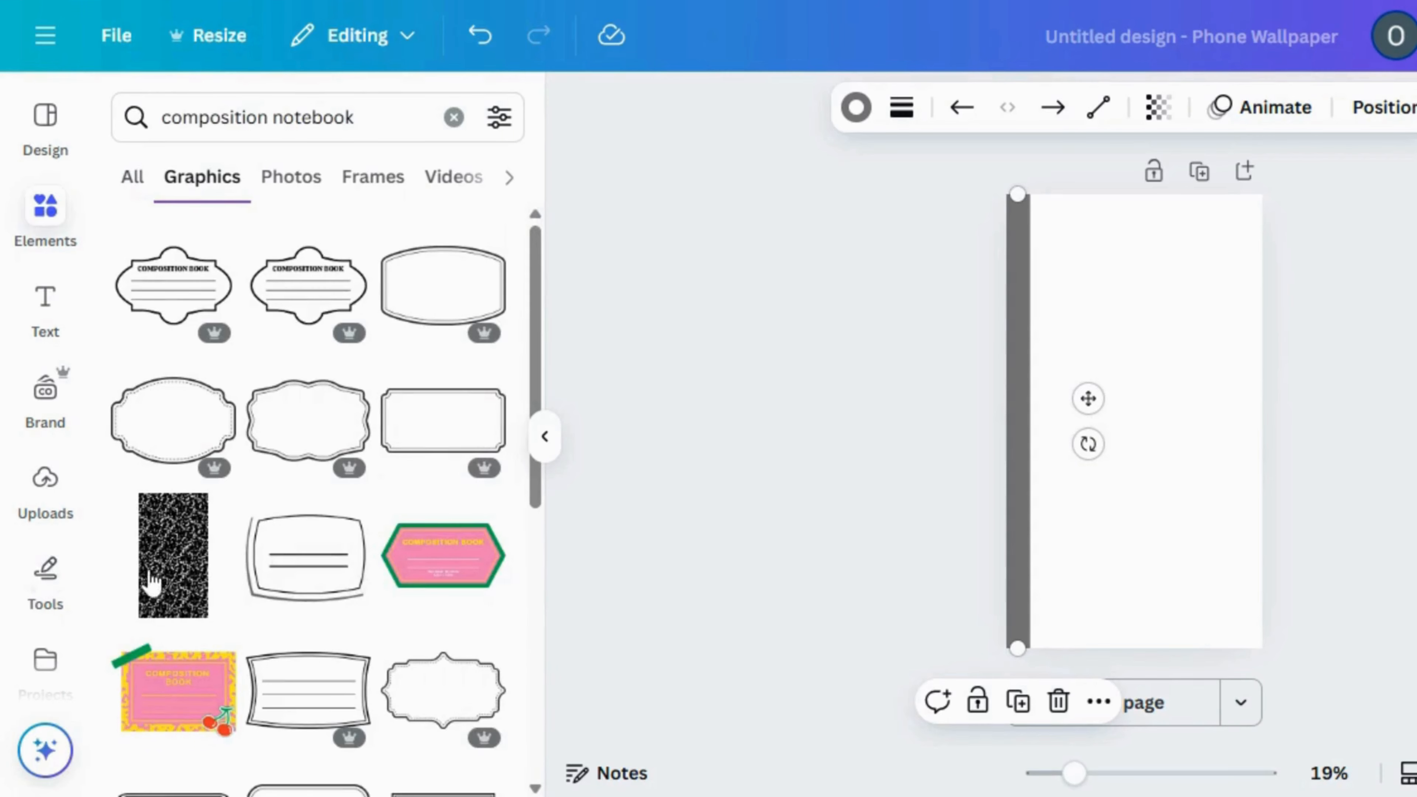
{"action": "left_click", "coordinate": [173, 556]}
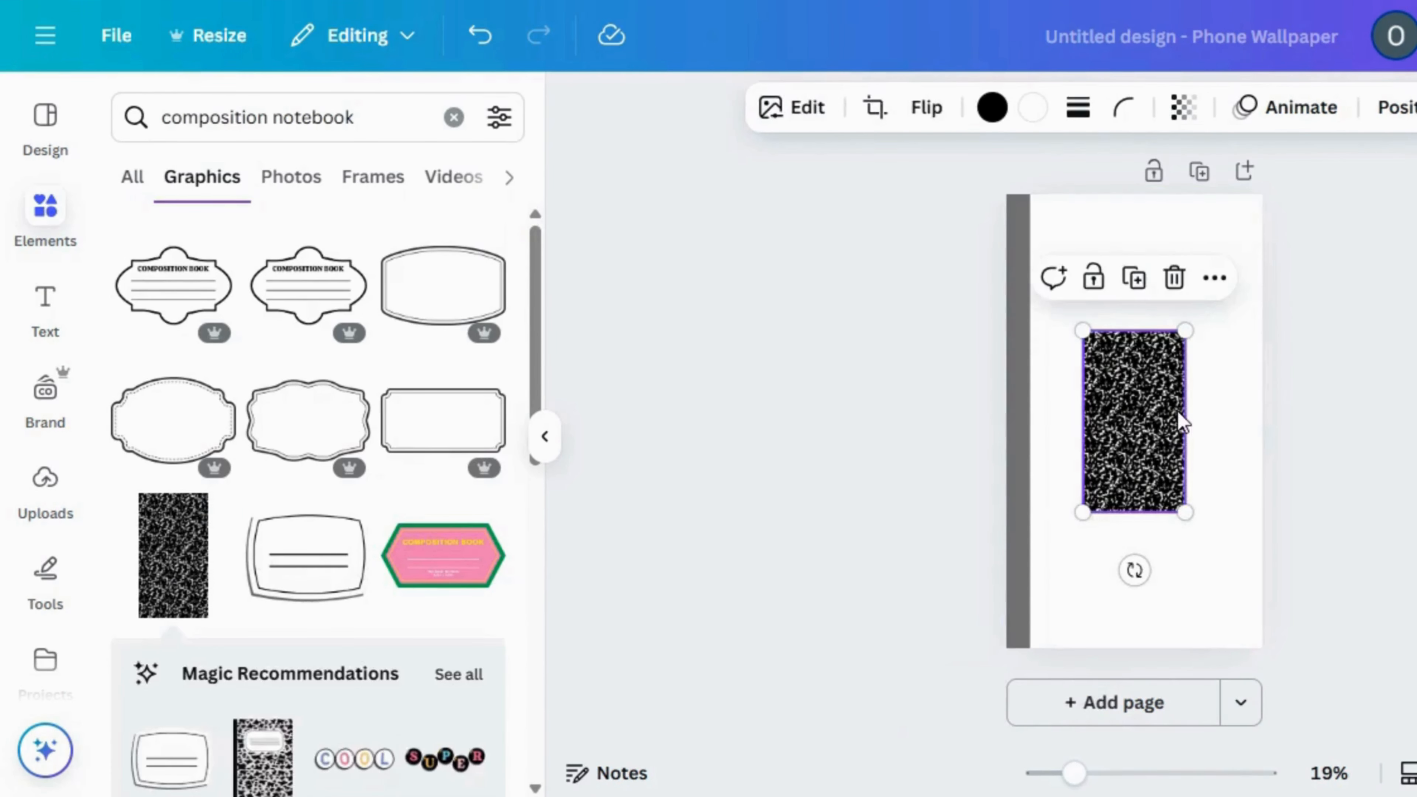
Position the speckled pattern beside the grey spine and enlarge it to cover the rest of the page
{"action": "left_click_drag", "start_coordinate": [1170, 404], "coordinate": [1131, 291]}
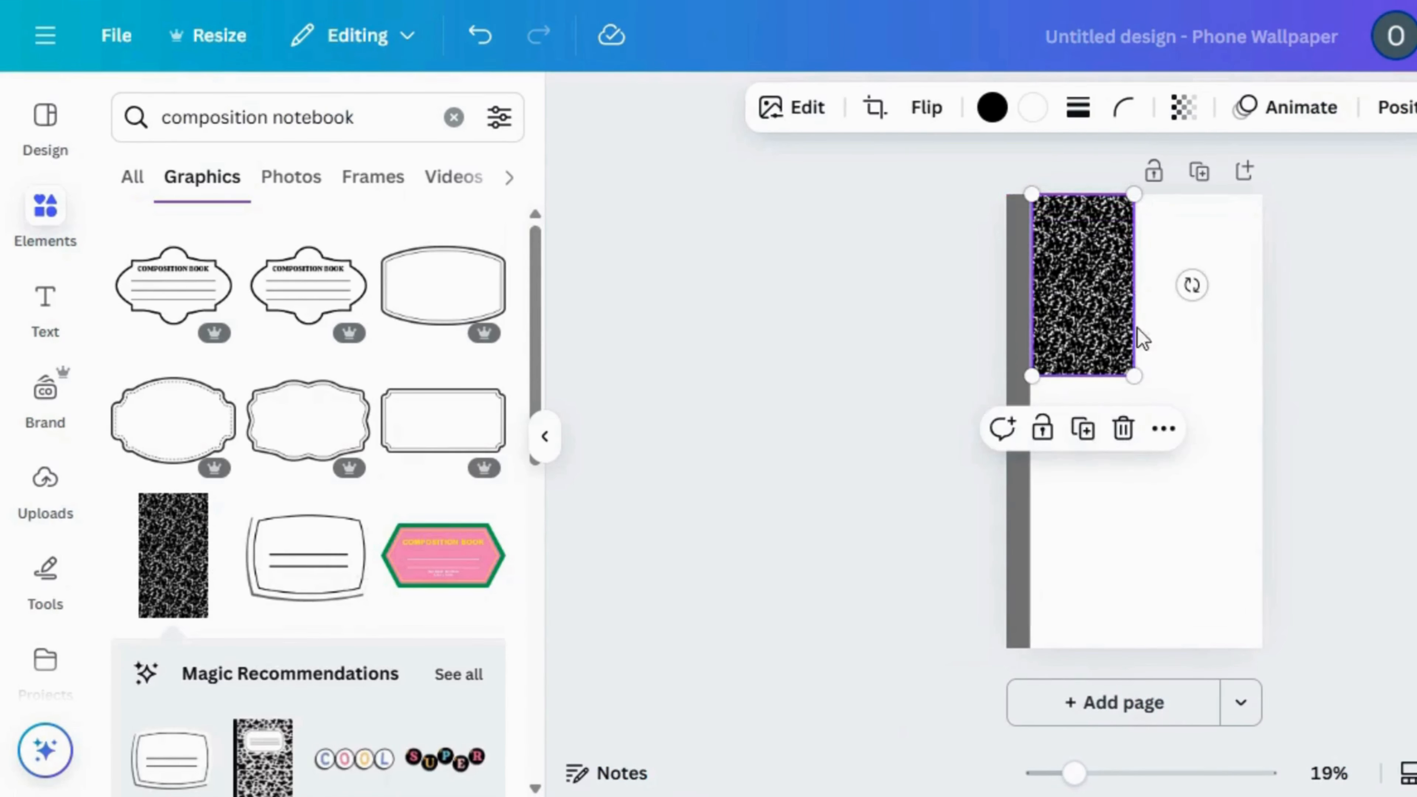
{"action": "left_click_drag", "start_coordinate": [1173, 444], "coordinate": [1297, 664]}
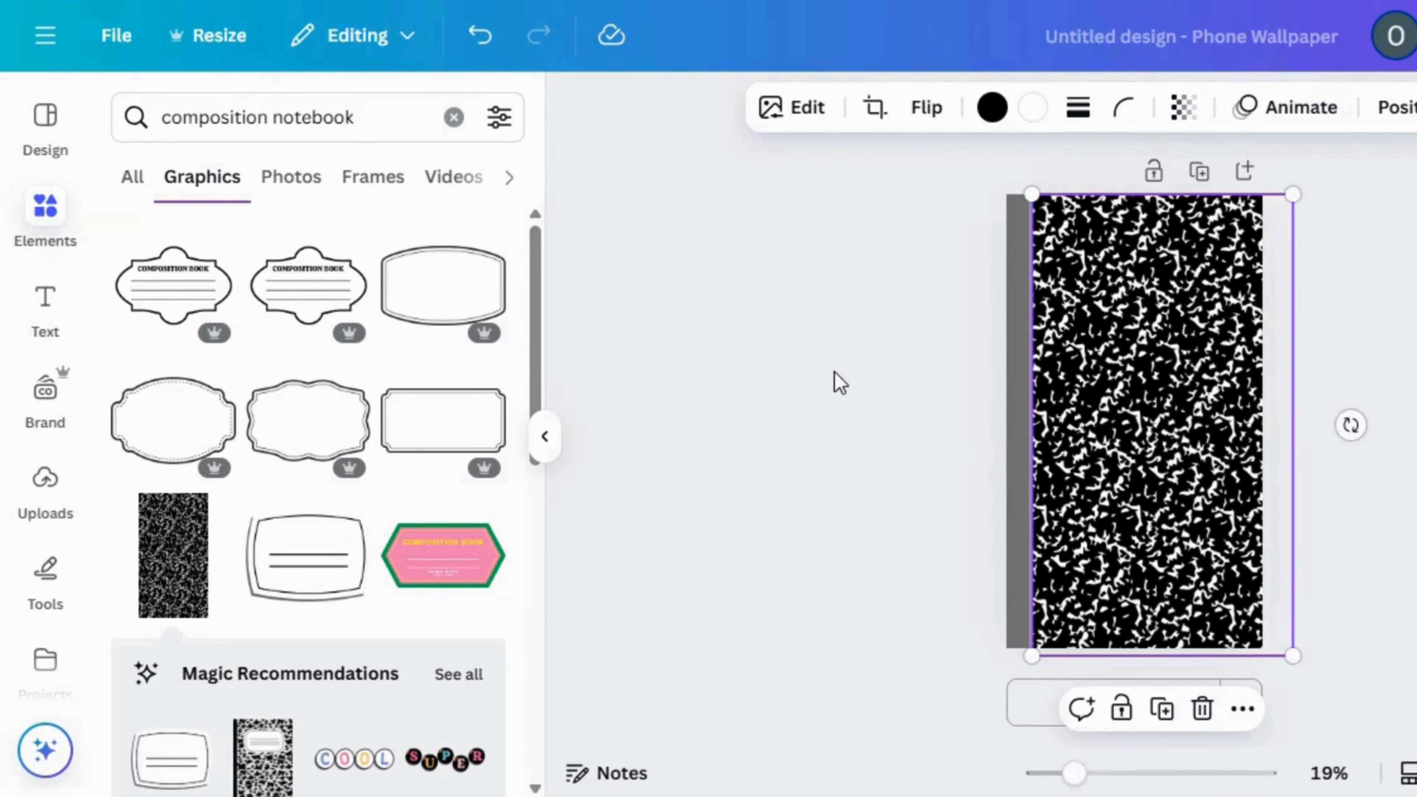
{"action": "left_click", "coordinate": [840, 384]}
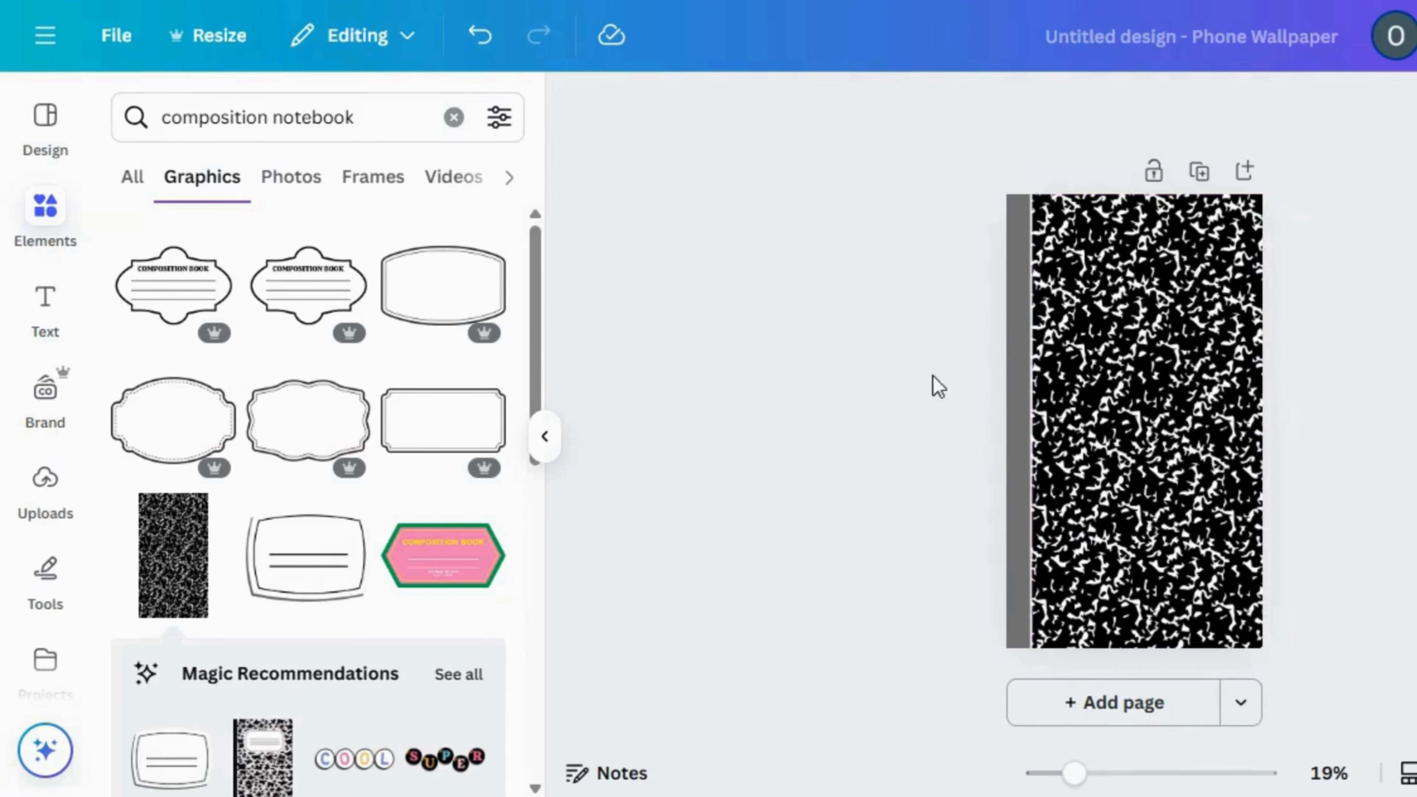
{"action": "left_click", "coordinate": [1062, 407]}
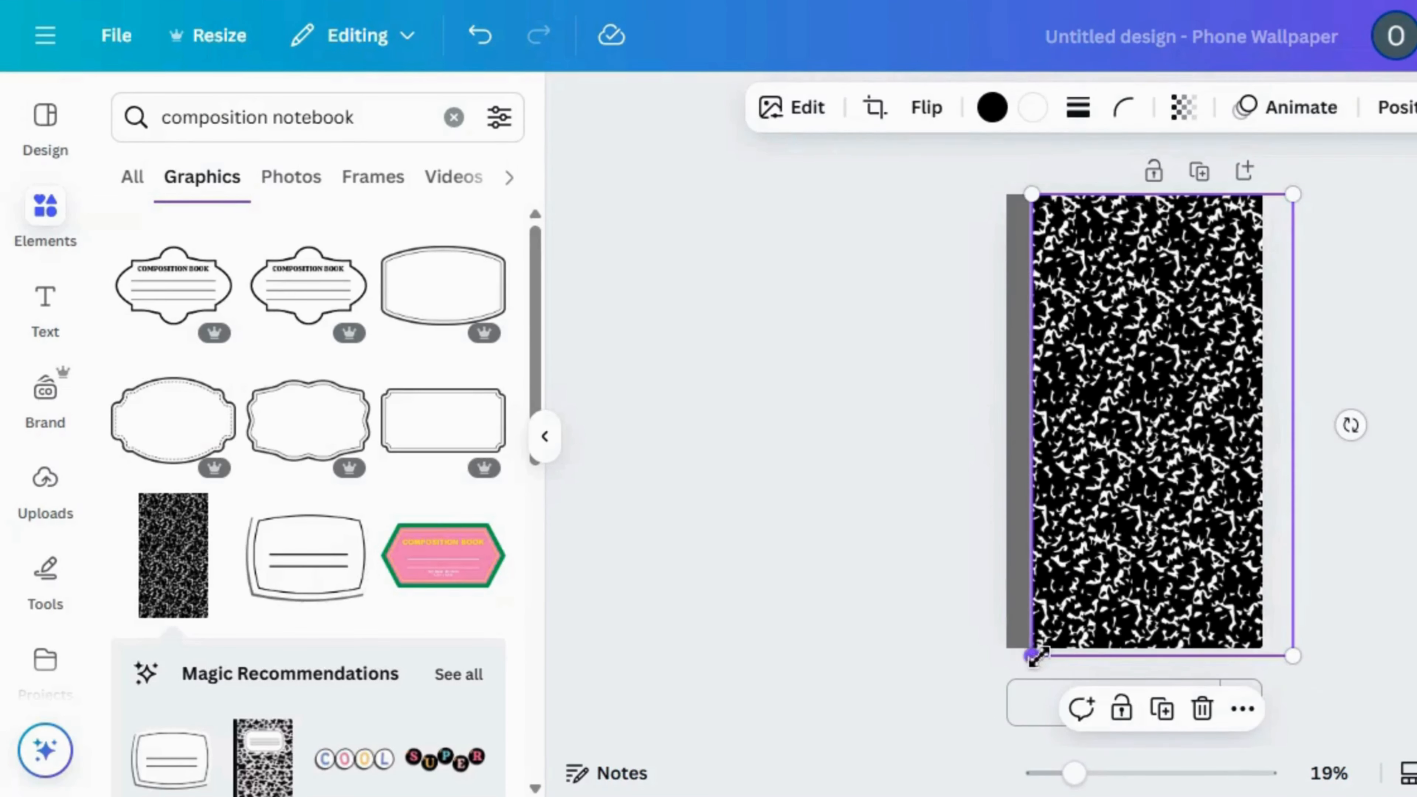
{"action": "left_click_drag", "start_coordinate": [1032, 657], "coordinate": [1027, 659]}
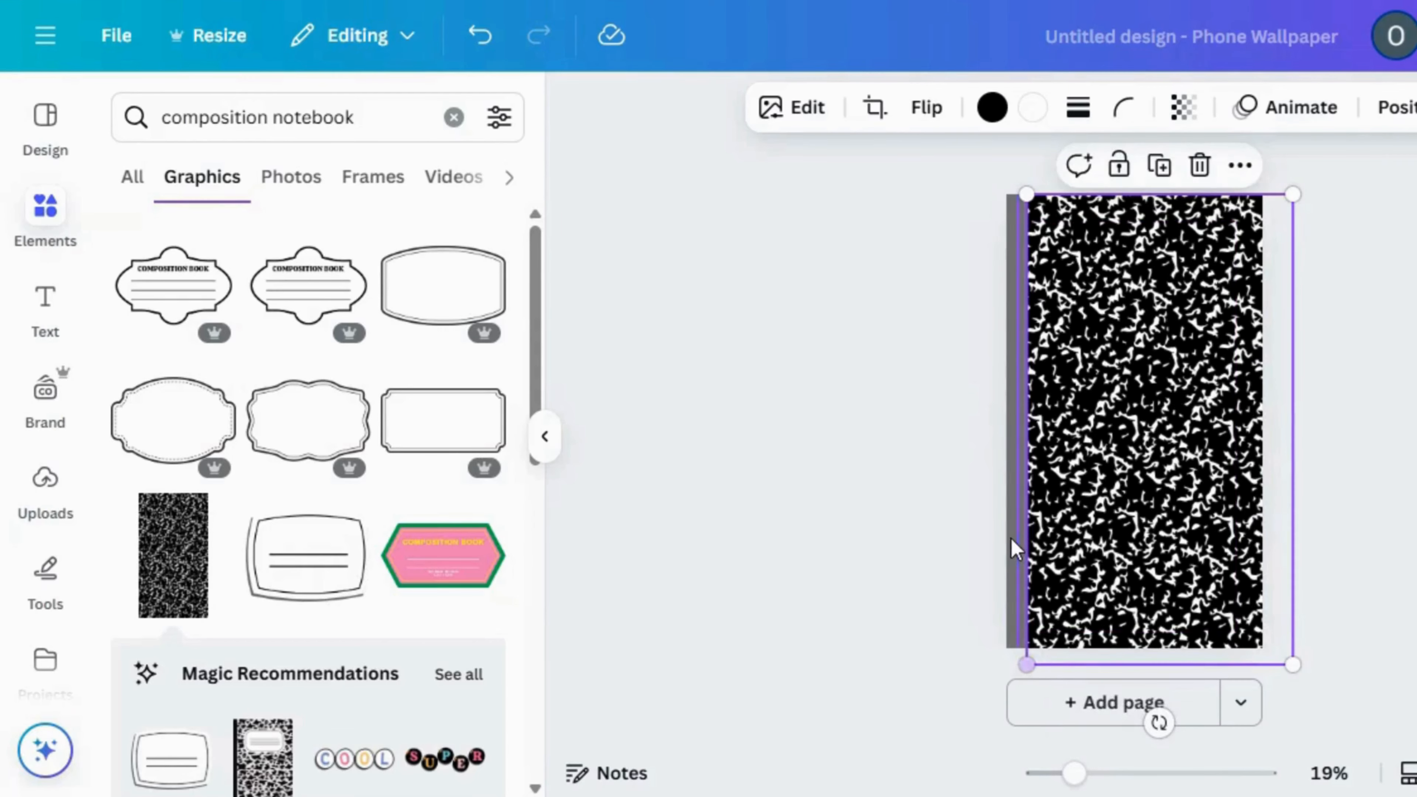
Lock the grey spine line and move the speckled pattern beneath it in the layer order
{"action": "left_click", "coordinate": [1014, 539]}
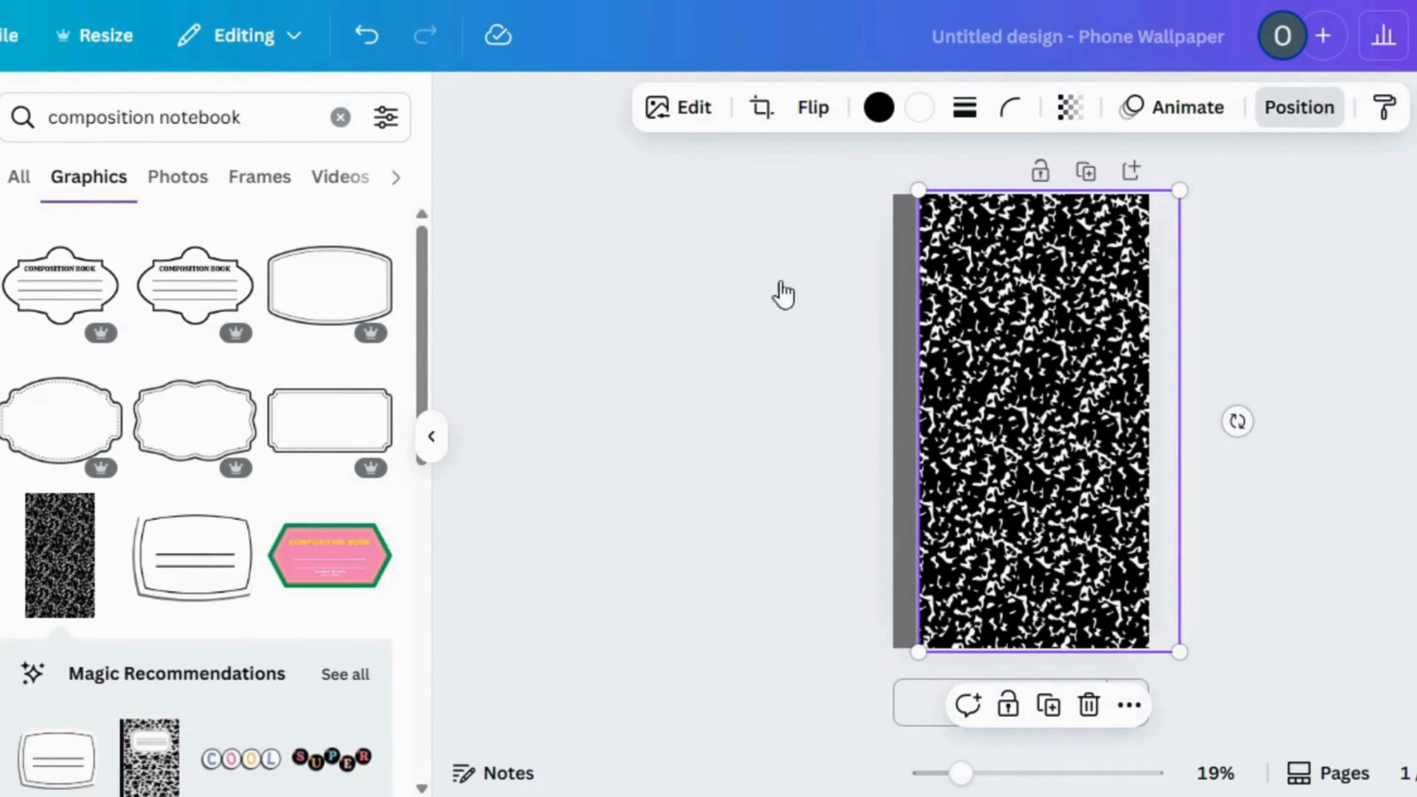
{"action": "left_click", "coordinate": [296, 166]}
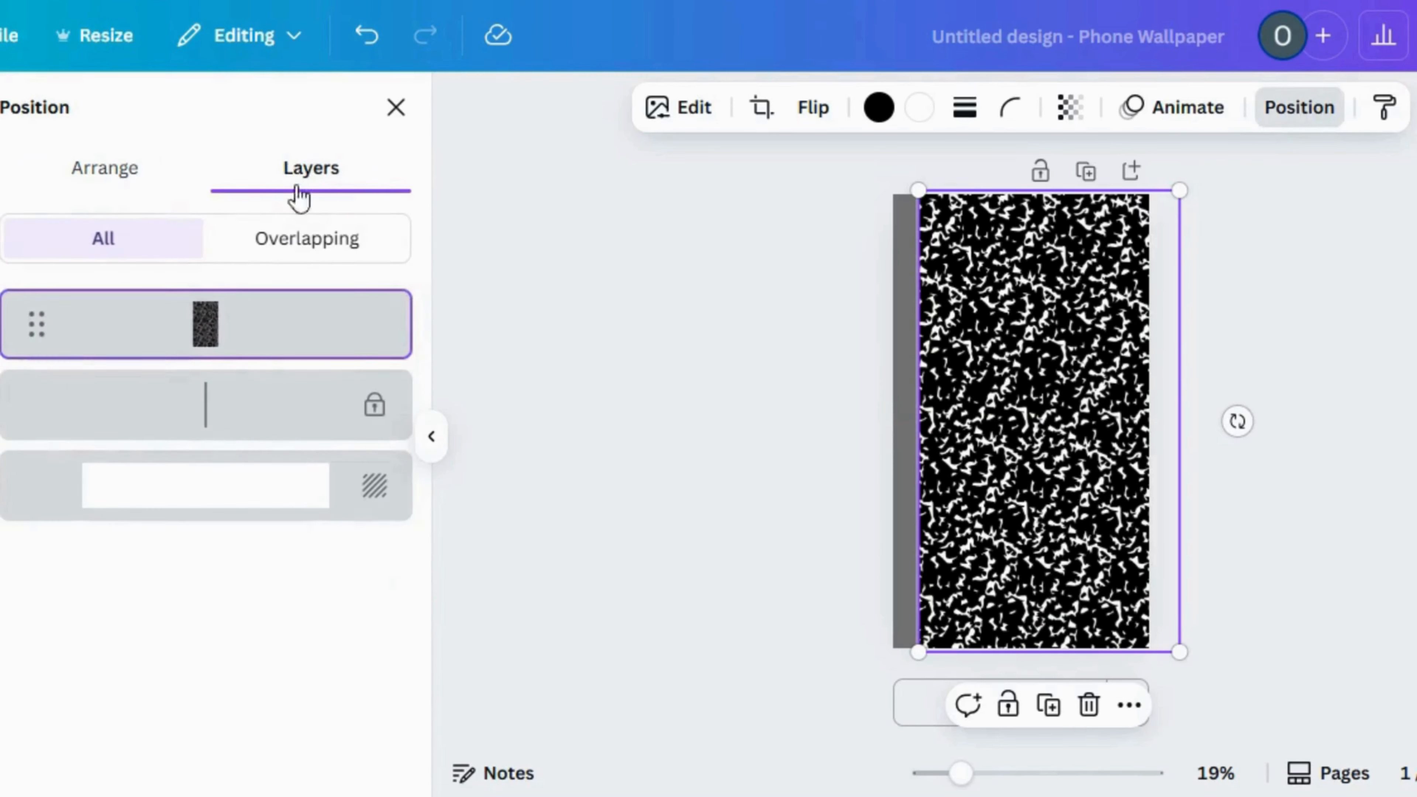
{"action": "left_click_drag", "start_coordinate": [258, 340], "coordinate": [319, 450]}
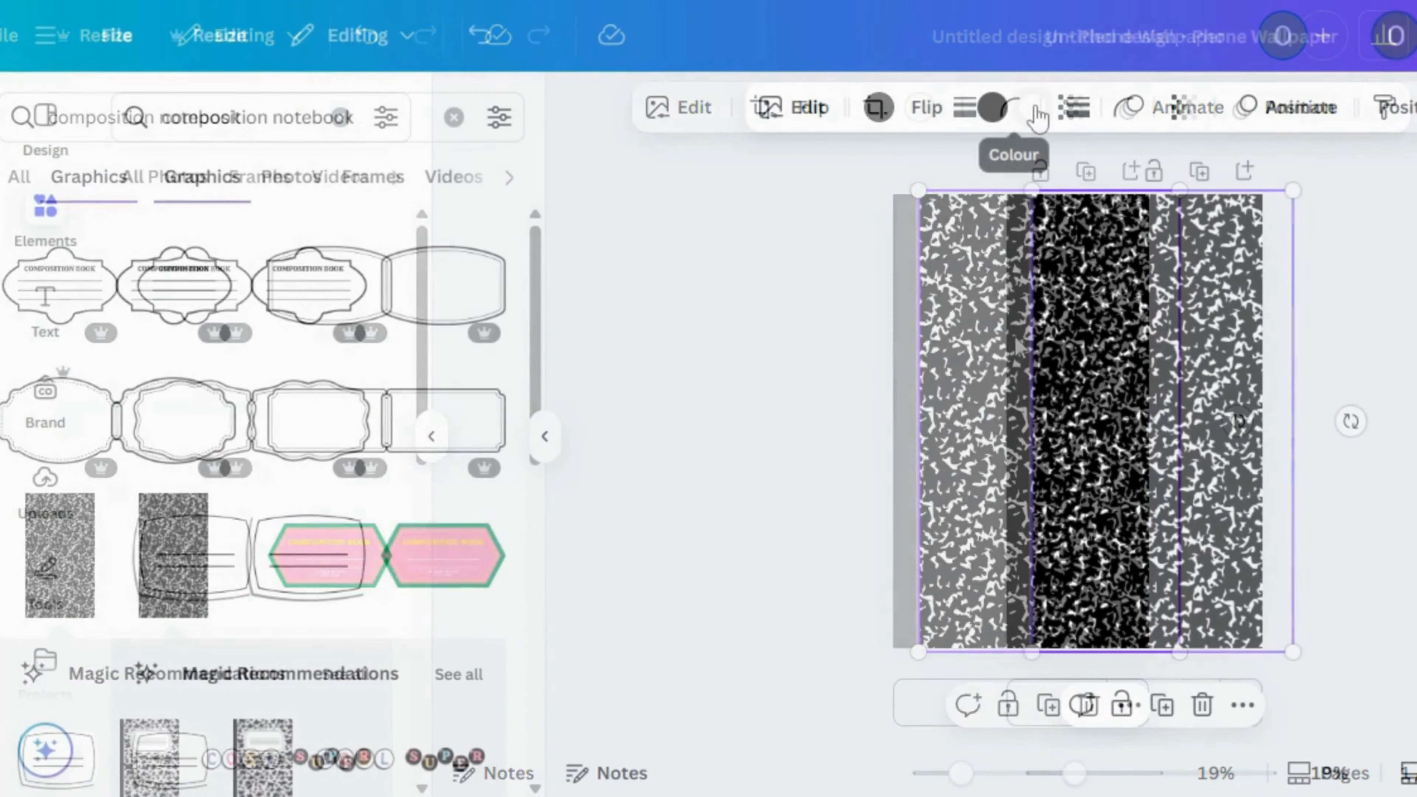
Recolour the pattern's white speckles with the Brand Kit pink and its black background with white
{"action": "left_click", "coordinate": [1034, 109]}
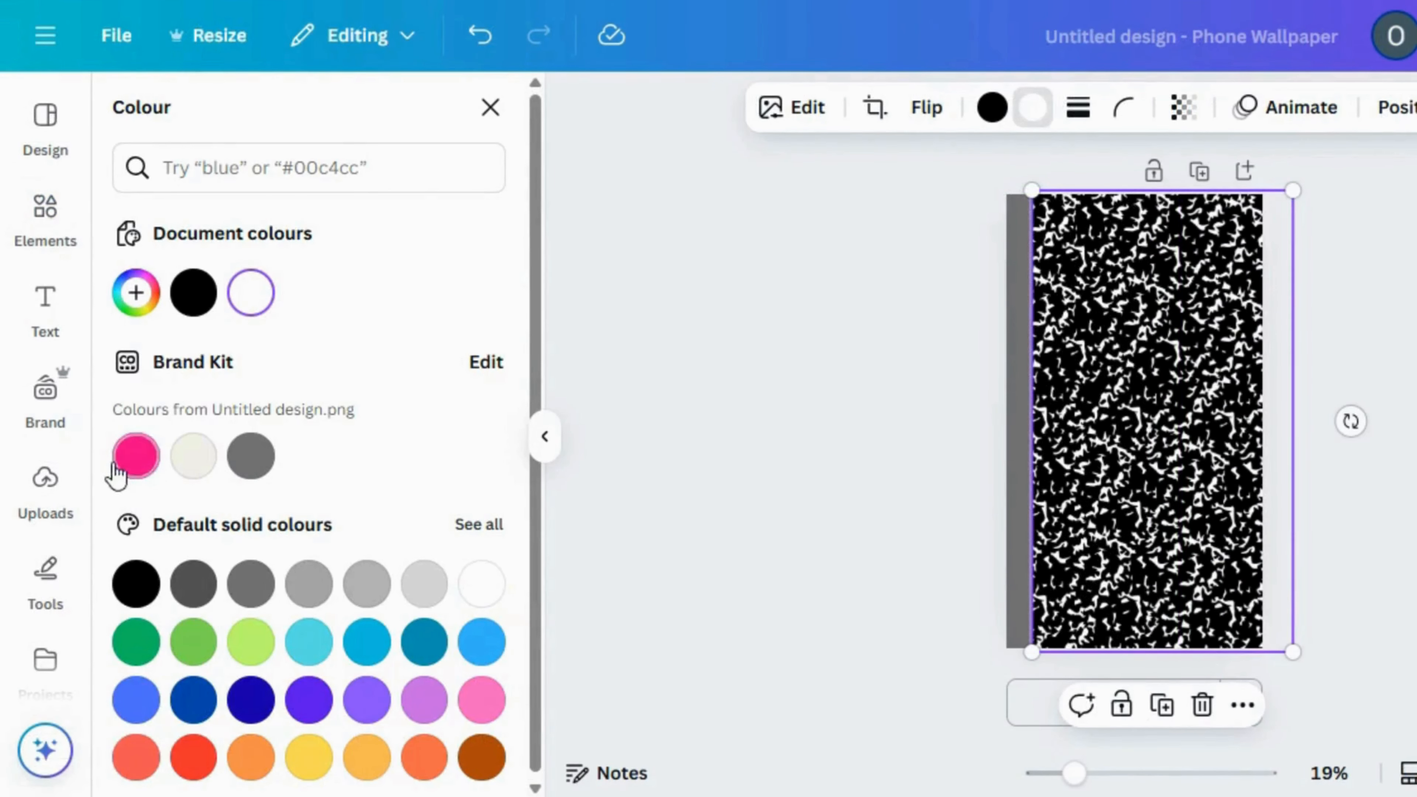
{"action": "left_click", "coordinate": [128, 469]}
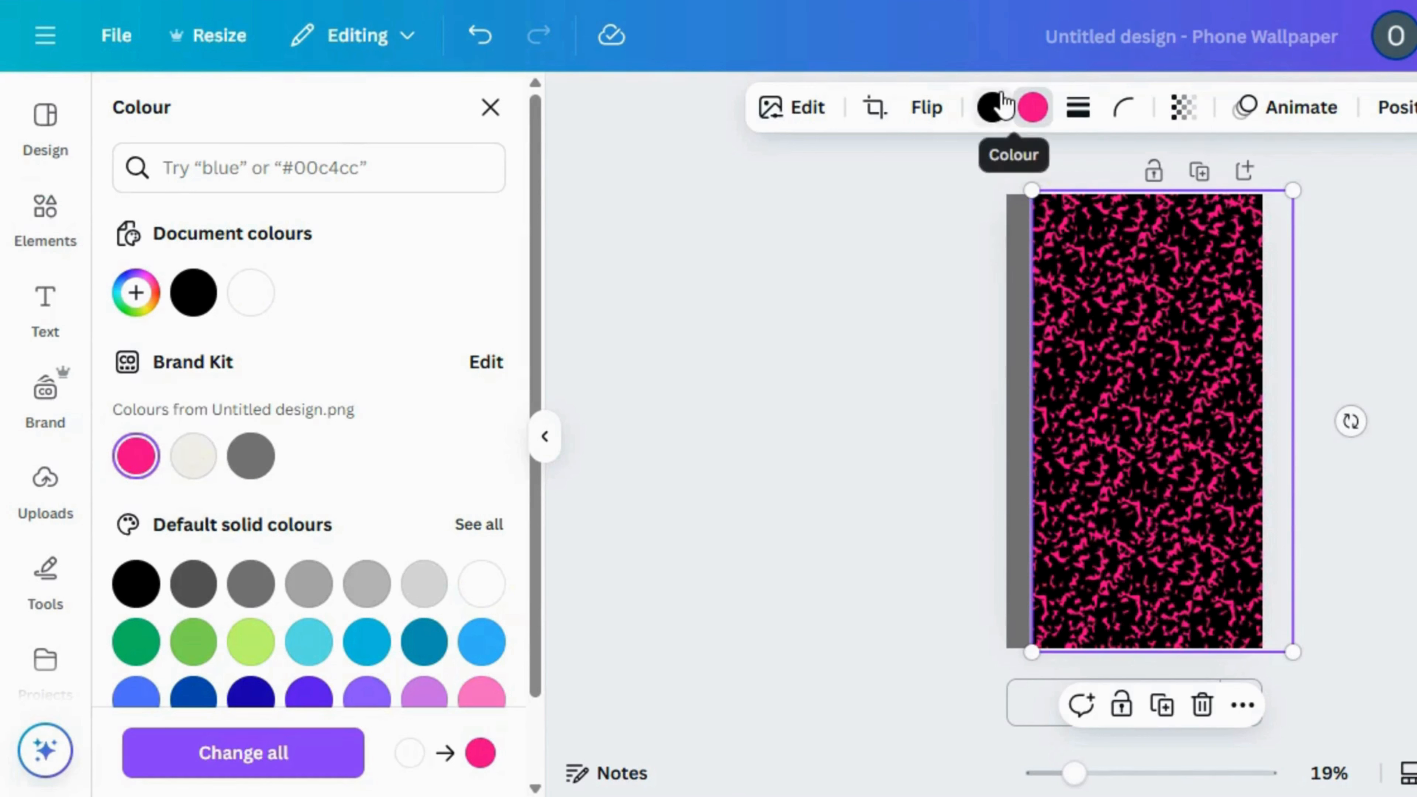
{"action": "left_click", "coordinate": [993, 108]}
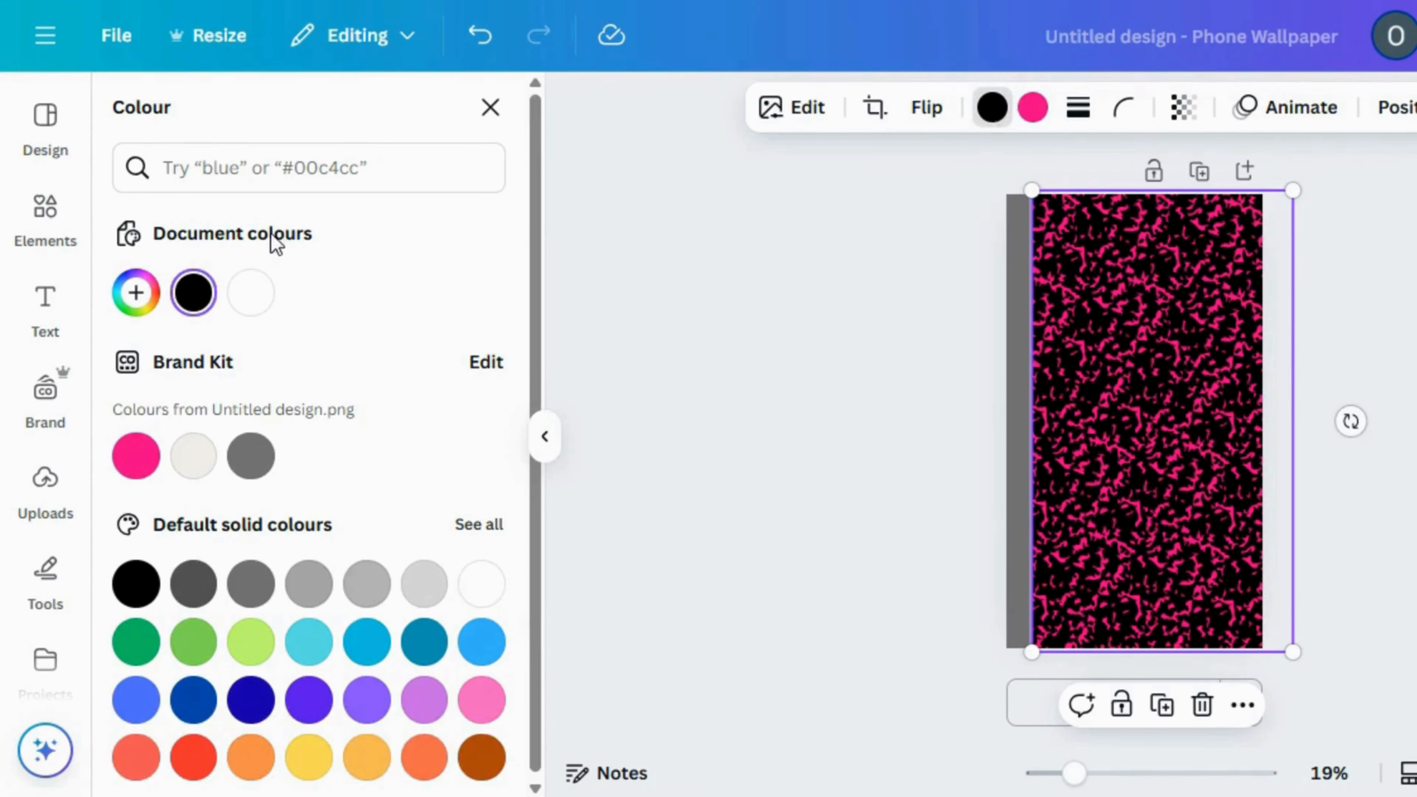
{"action": "left_click", "coordinate": [251, 293]}
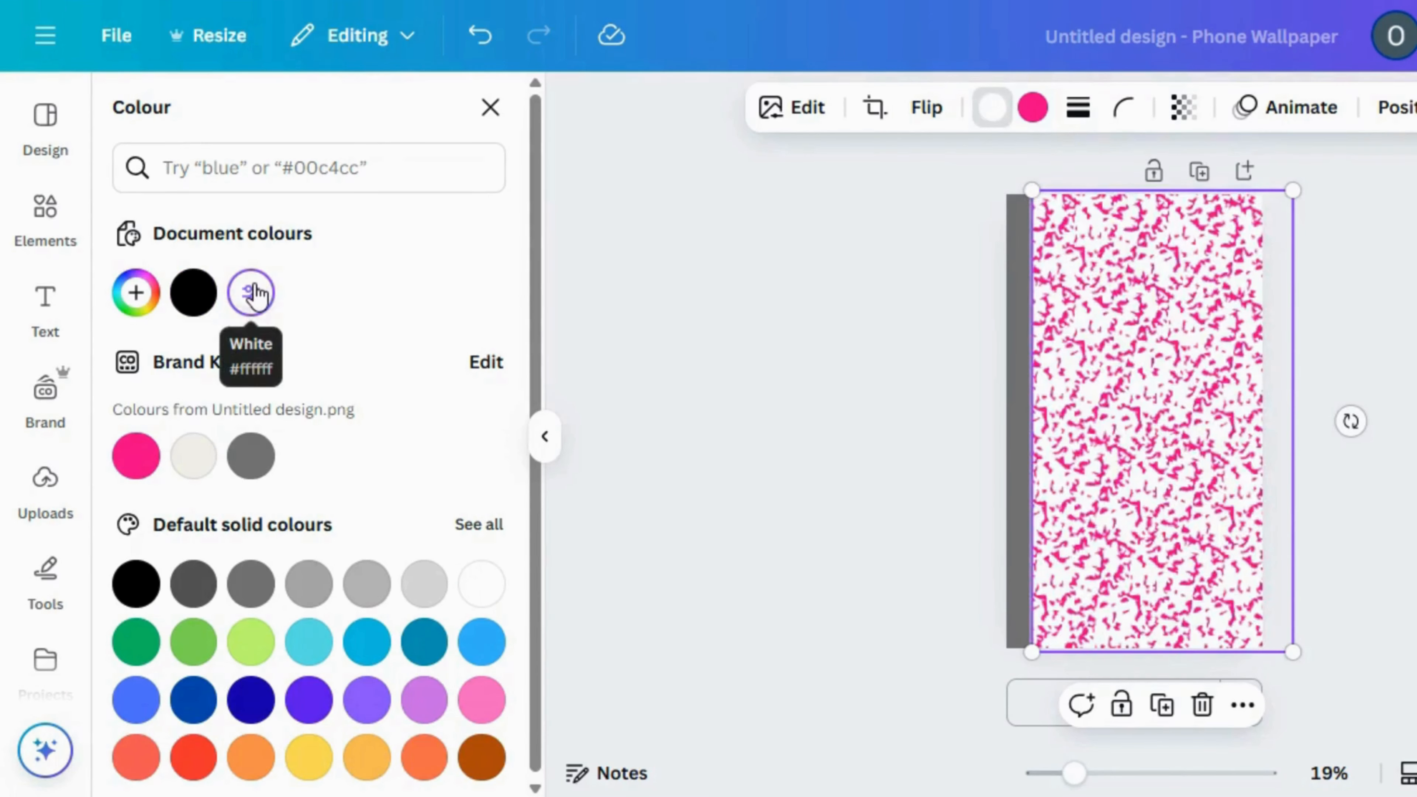
{"action": "left_click", "coordinate": [757, 273]}
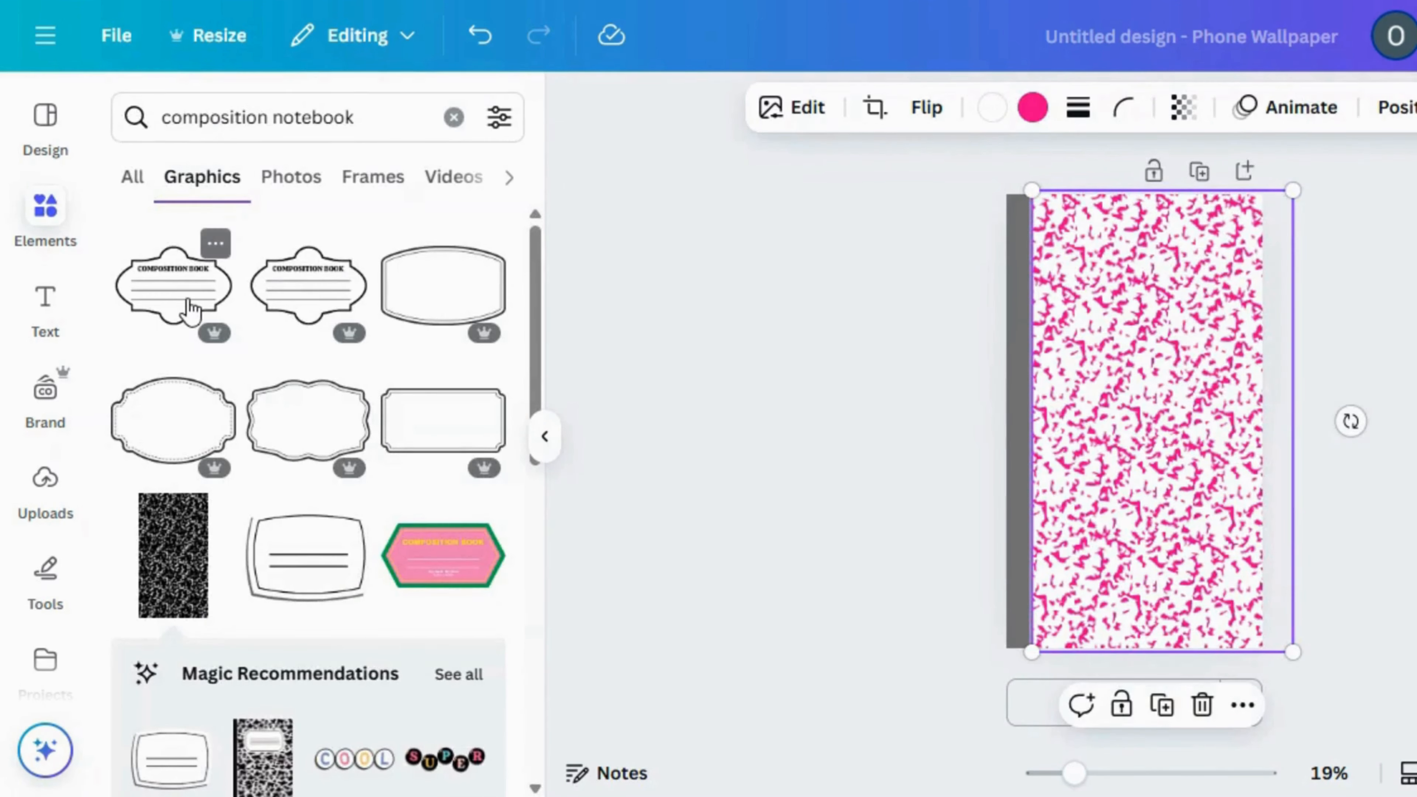
Add the first "Composition Book" label graphic, enlarge it and place it on the upper part of the patterned cover
{"action": "left_click", "coordinate": [188, 307]}
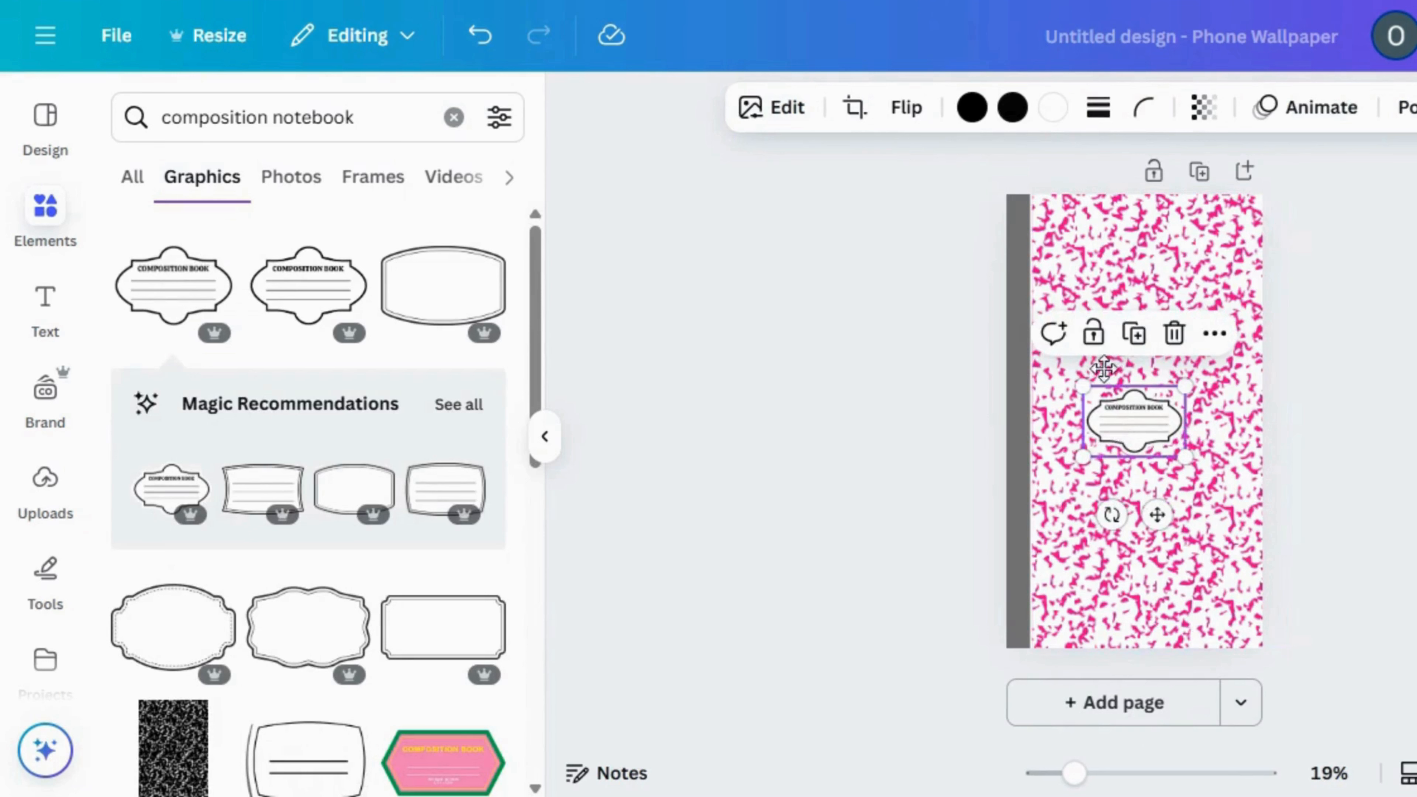
{"action": "left_click_drag", "start_coordinate": [1114, 432], "coordinate": [1114, 334]}
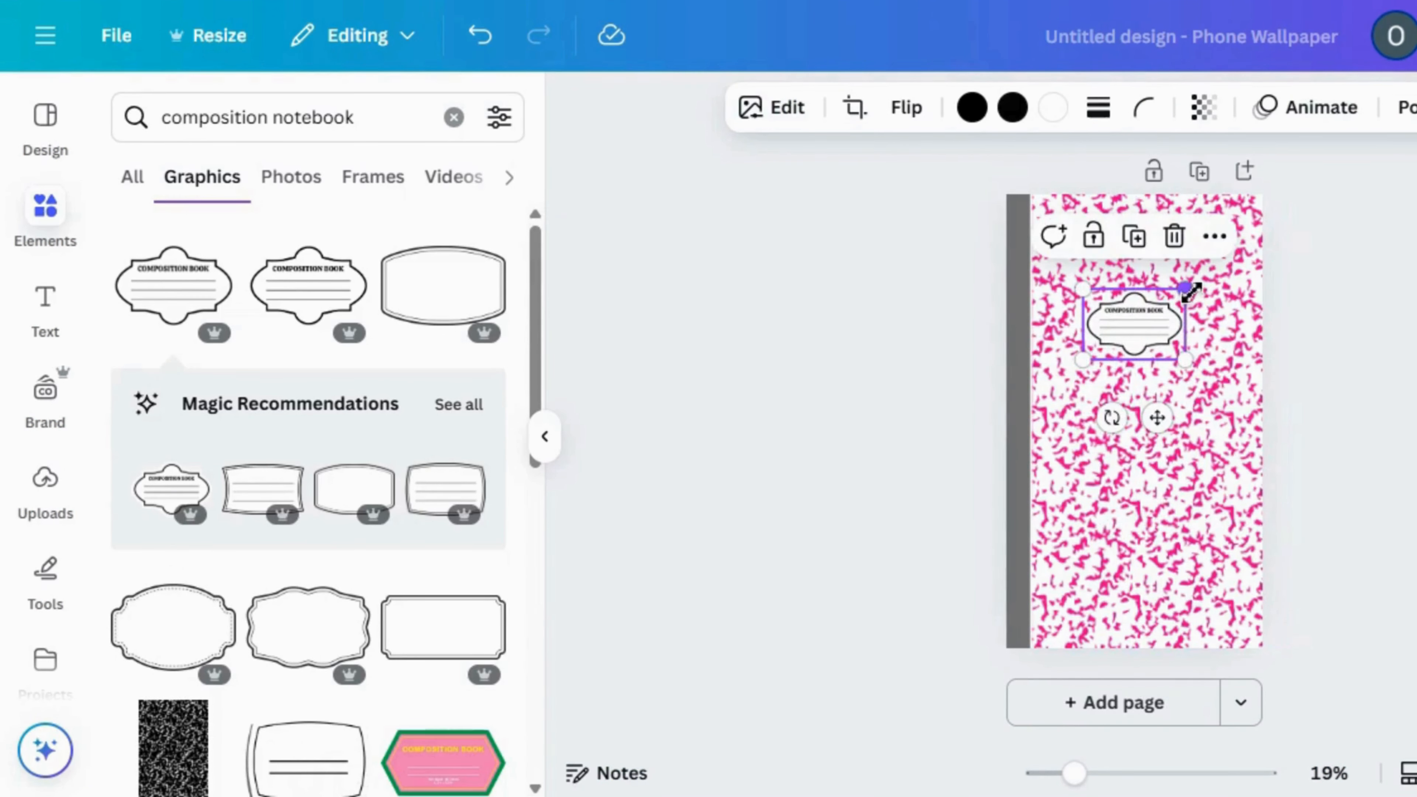
{"action": "left_click_drag", "start_coordinate": [1225, 272], "coordinate": [1238, 254]}
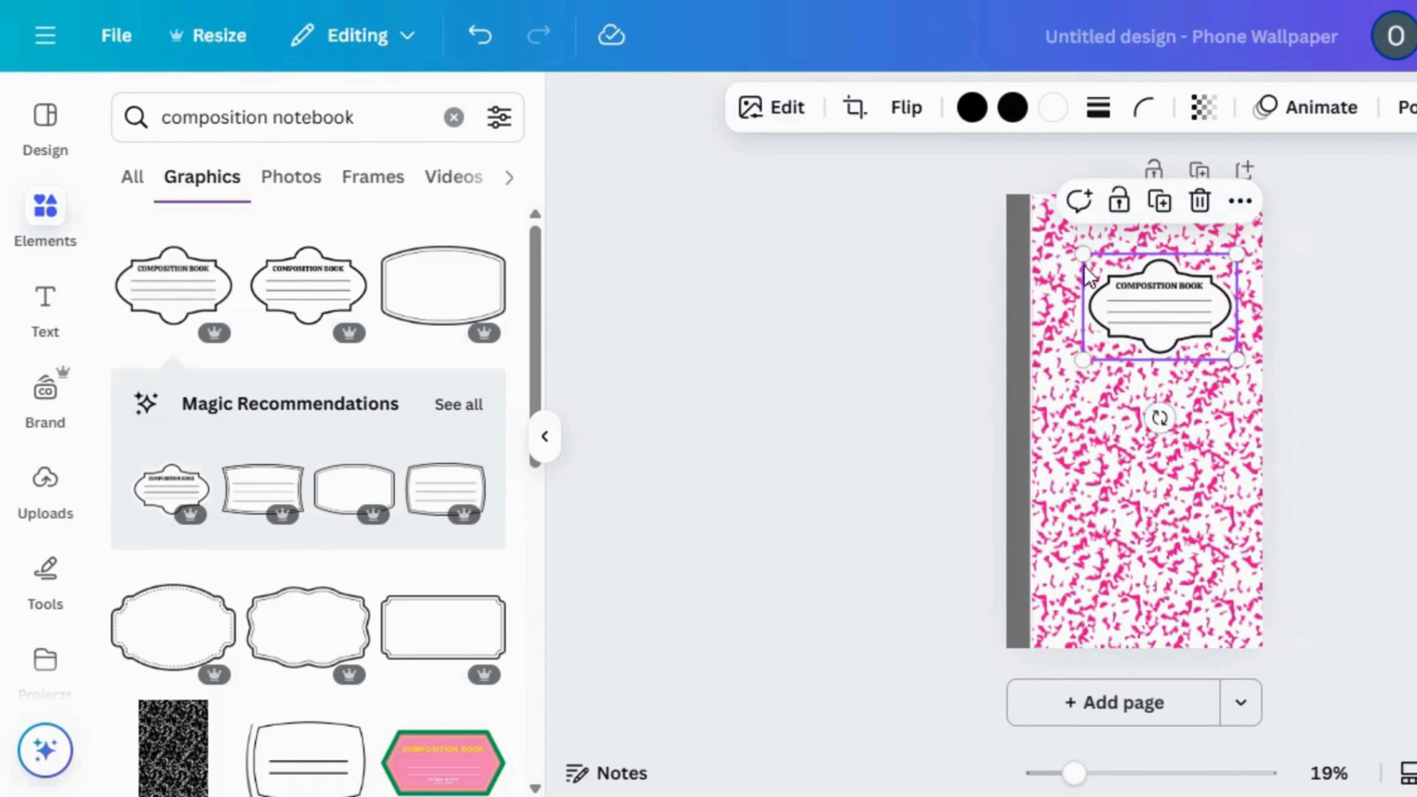
{"action": "left_click_drag", "start_coordinate": [1068, 252], "coordinate": [1059, 239]}
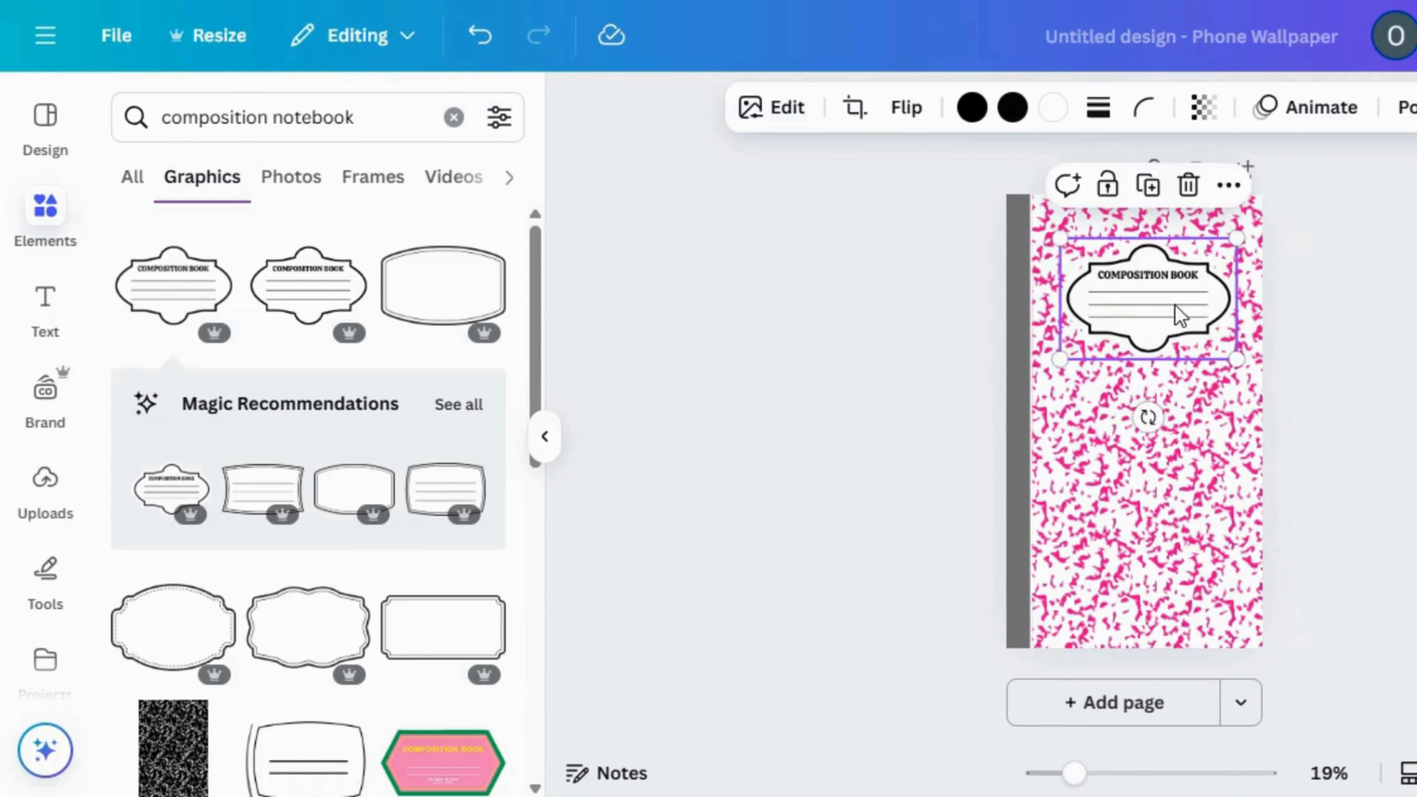
{"action": "mouse_move", "coordinate": [1189, 321]}
{"action": "left_mouse_down"}
{"action": "mouse_move", "coordinate": [1169, 309]}
{"action": "mouse_move", "coordinate": [1186, 336]}
{"action": "left_mouse_up"}
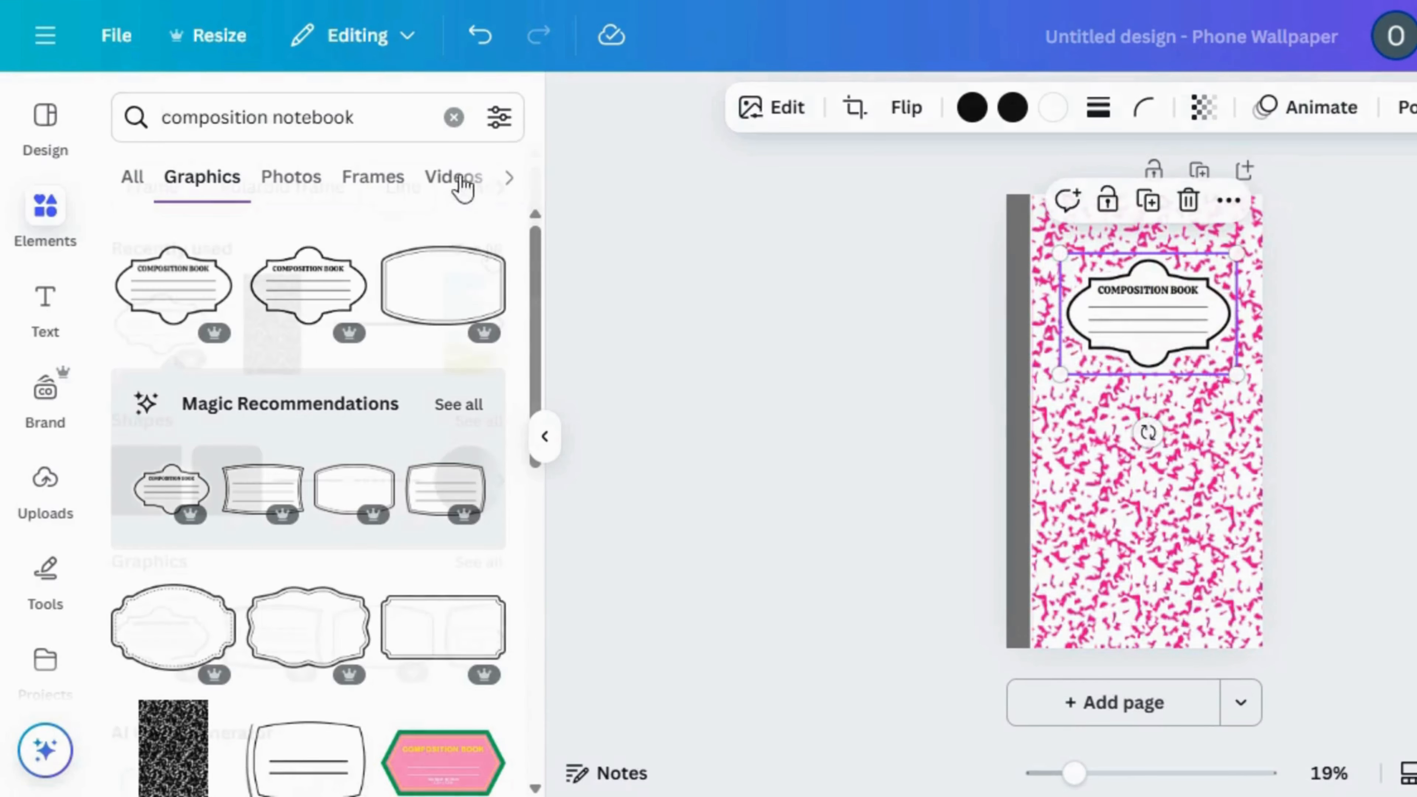
Clear the element search and add the newspaper cut-out letter S from the recently used elements, shrunk and placed below the label near the spine
{"action": "left_click", "coordinate": [454, 119]}
{"action": "scroll", "coordinate": [444, 475], "scroll_direction": "down", "scroll_amount": 5}
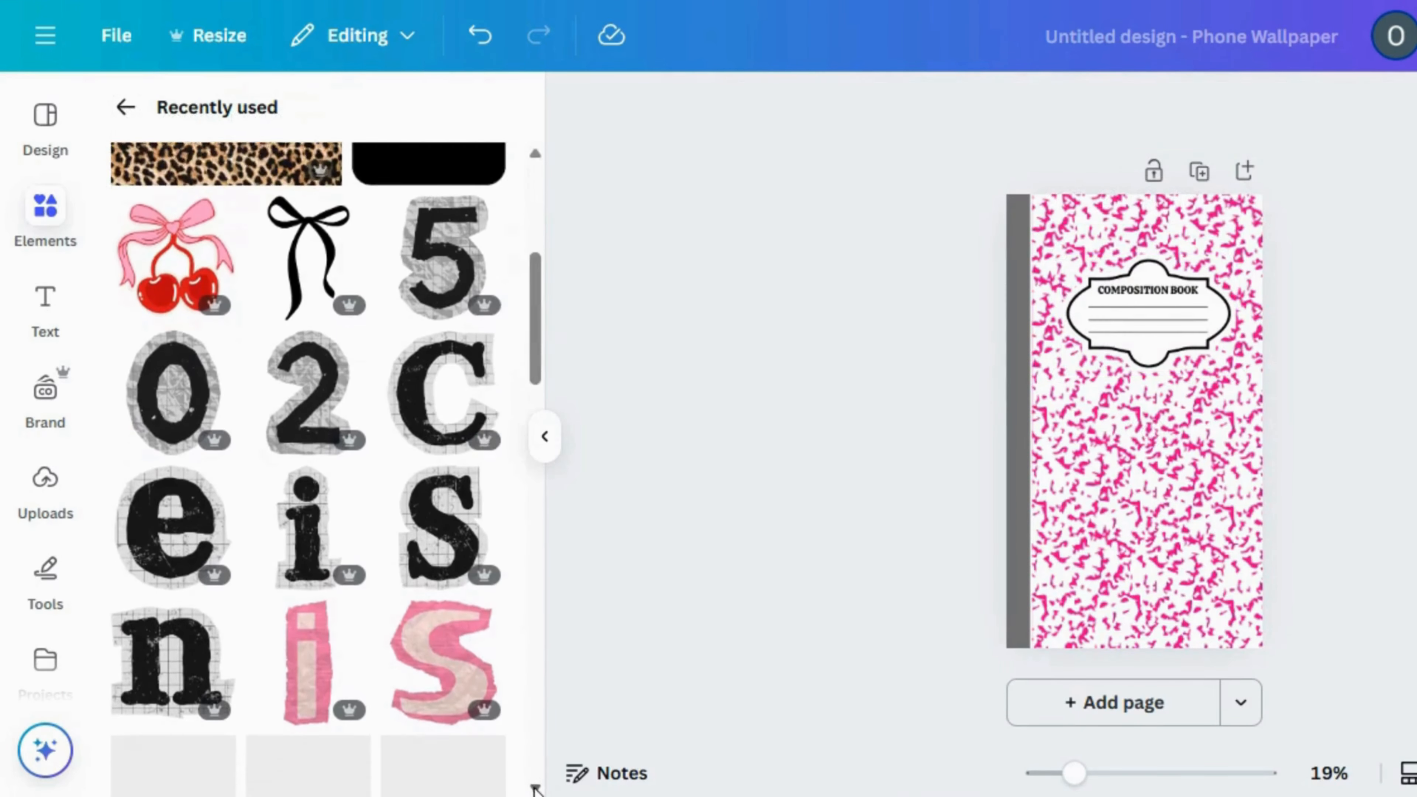
{"action": "left_click", "coordinate": [444, 478]}
{"action": "left_click_drag", "start_coordinate": [1085, 355], "coordinate": [1171, 475]}
{"action": "left_click_drag", "start_coordinate": [1199, 548], "coordinate": [1075, 501]}
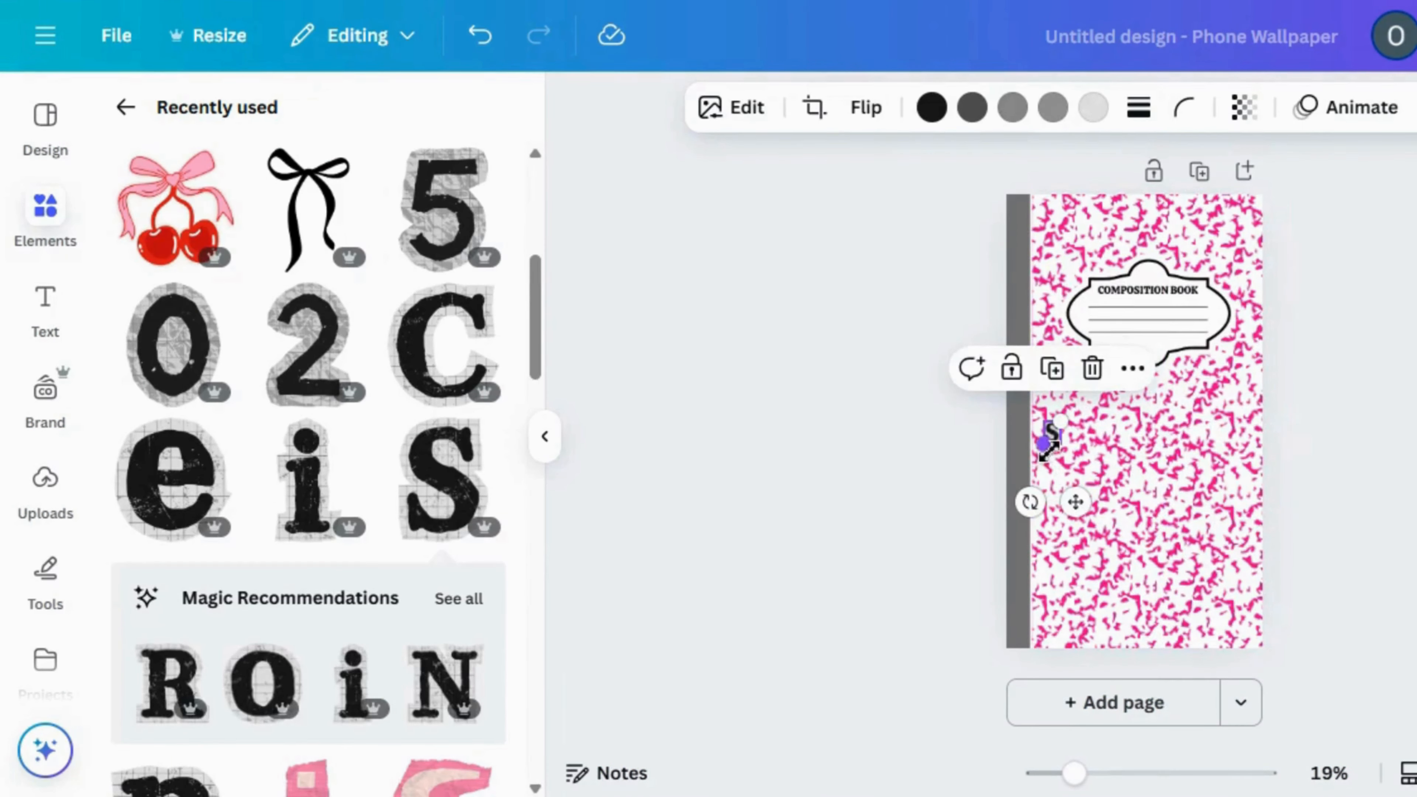
{"action": "left_click_drag", "start_coordinate": [1054, 446], "coordinate": [1051, 437]}
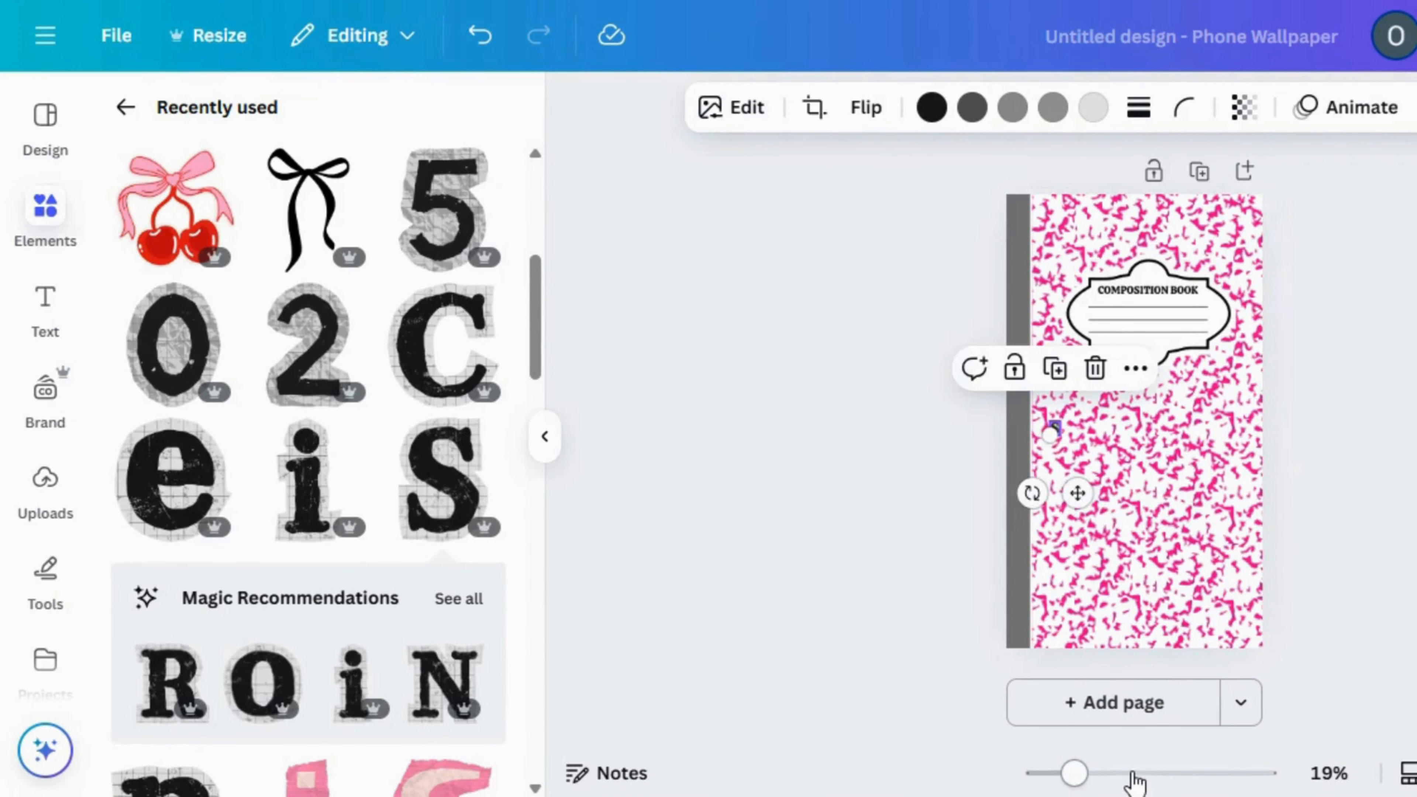
Add the matching cut-out letters i and n, shrink each one and line them up directly after the S
{"action": "left_click", "coordinate": [1132, 773]}
{"action": "left_click", "coordinate": [309, 492]}
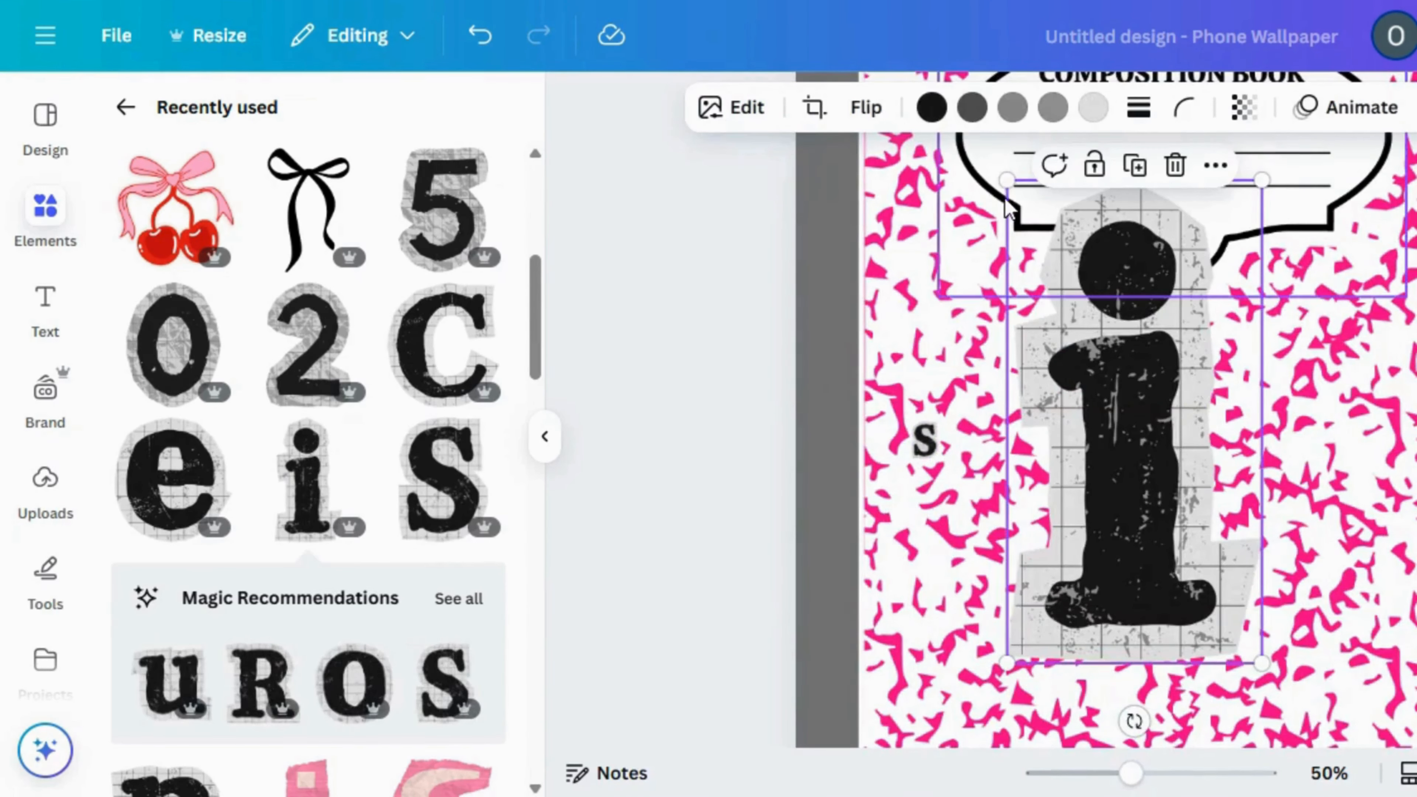
{"action": "left_click_drag", "start_coordinate": [1008, 191], "coordinate": [1007, 436]}
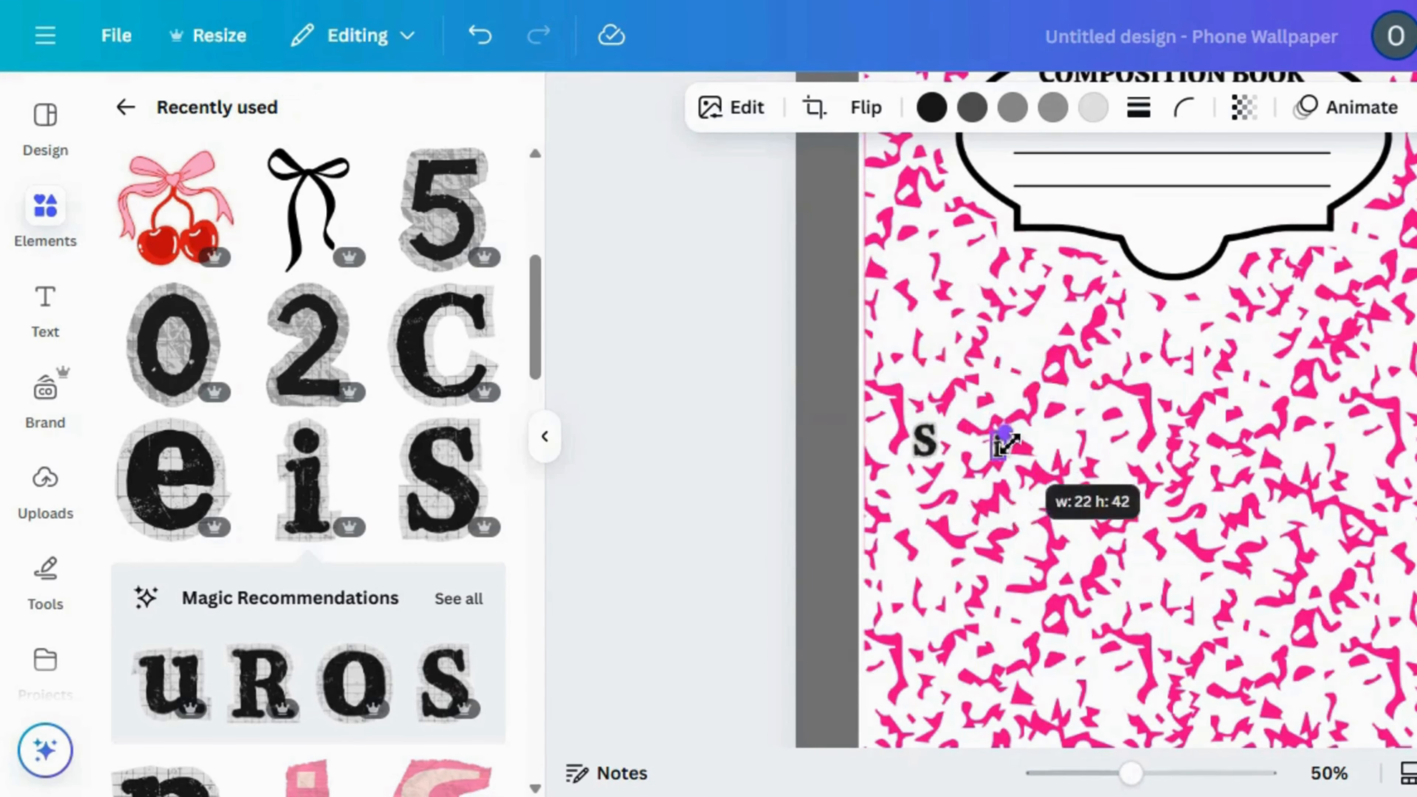
{"action": "left_click_drag", "start_coordinate": [1021, 517], "coordinate": [968, 513]}
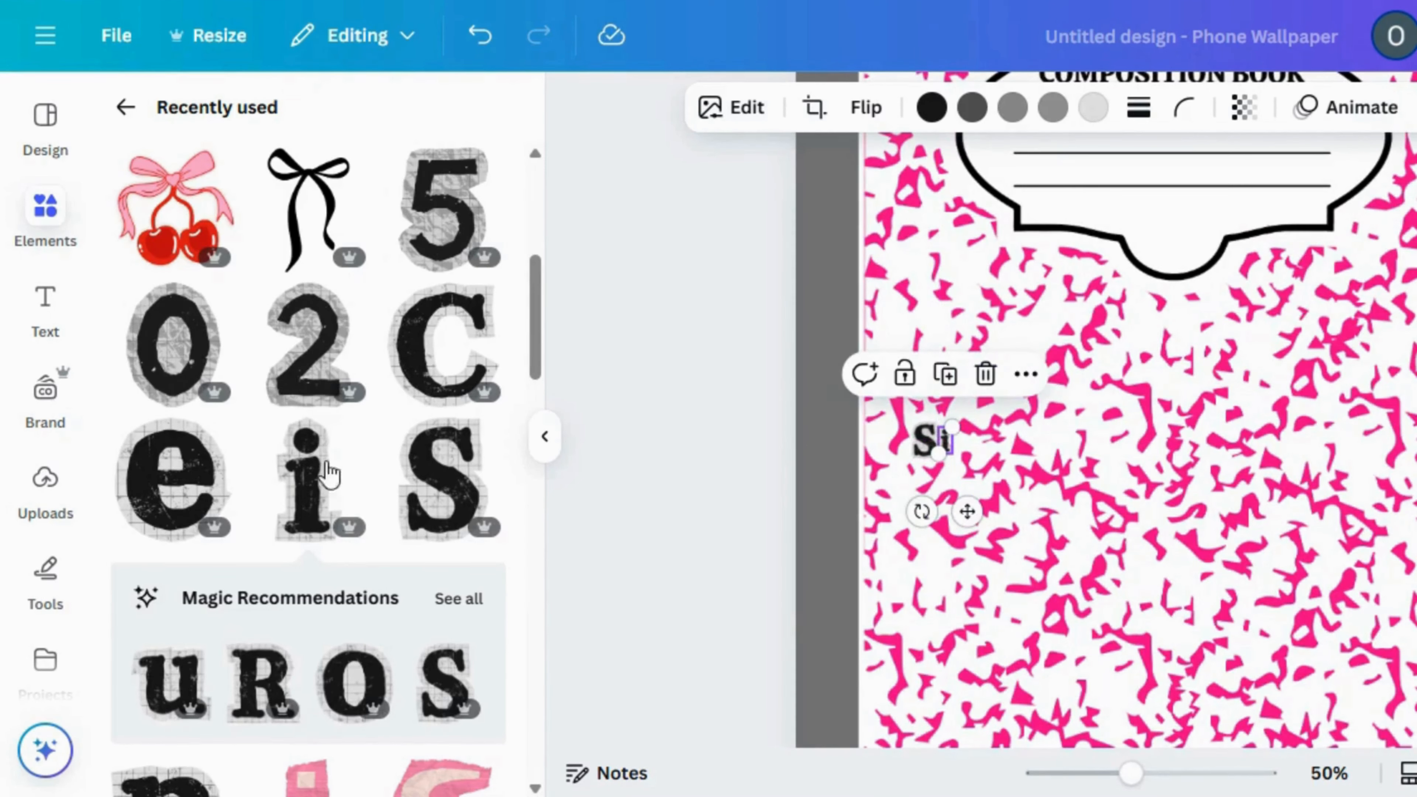
{"action": "scroll", "coordinate": [522, 788], "scroll_direction": "down", "scroll_amount": 5}
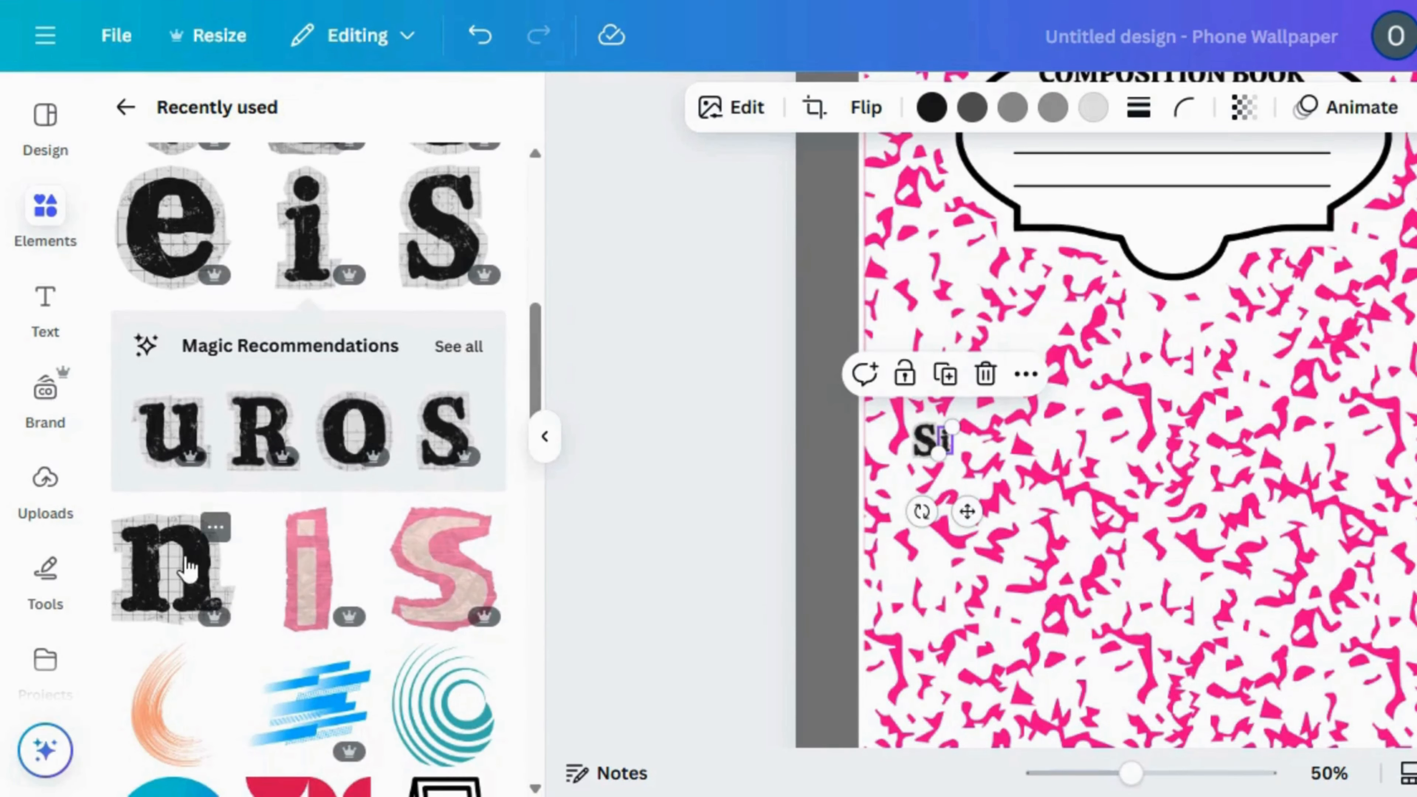
{"action": "left_click", "coordinate": [186, 567]}
{"action": "left_click_drag", "start_coordinate": [999, 304], "coordinate": [1000, 509]}
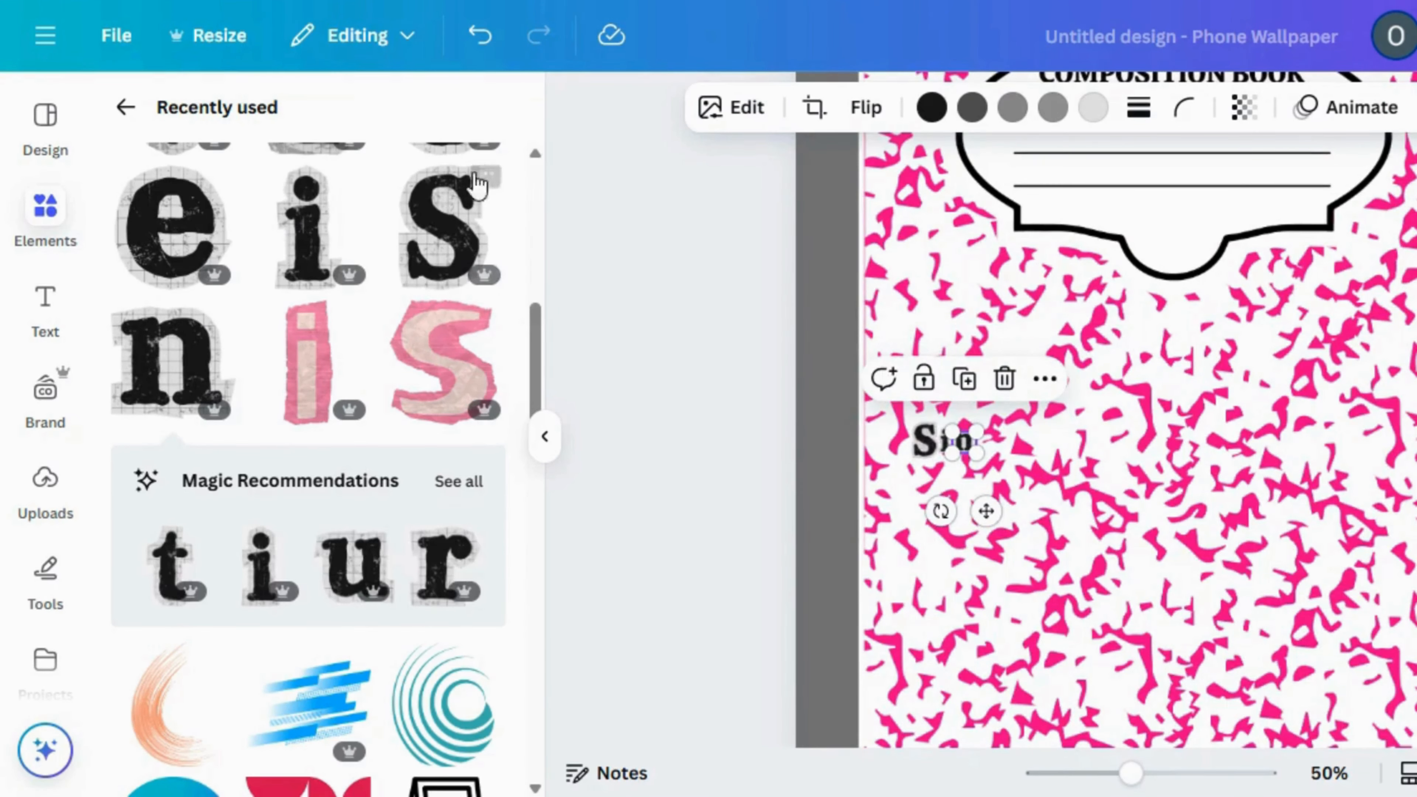
Add the cut-out letter C, shrink it to the size of the small letters and place it after the n
{"action": "left_click", "coordinate": [536, 153]}
{"action": "scroll", "coordinate": [539, 153], "scroll_direction": "up", "scroll_amount": 3}
{"action": "left_click", "coordinate": [452, 268]}
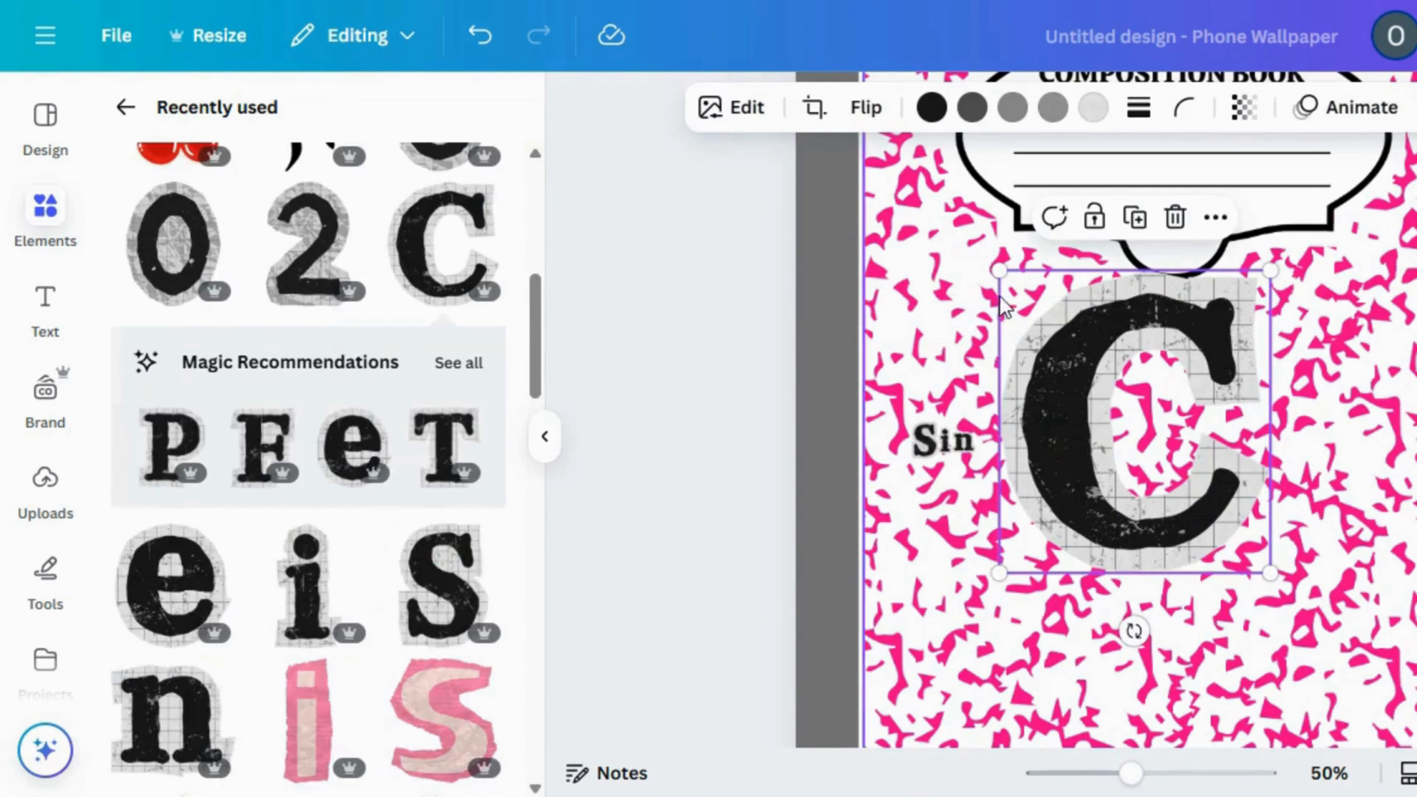
{"action": "left_click_drag", "start_coordinate": [999, 272], "coordinate": [1016, 441]}
{"action": "left_click_drag", "start_coordinate": [1047, 516], "coordinate": [1009, 506]}
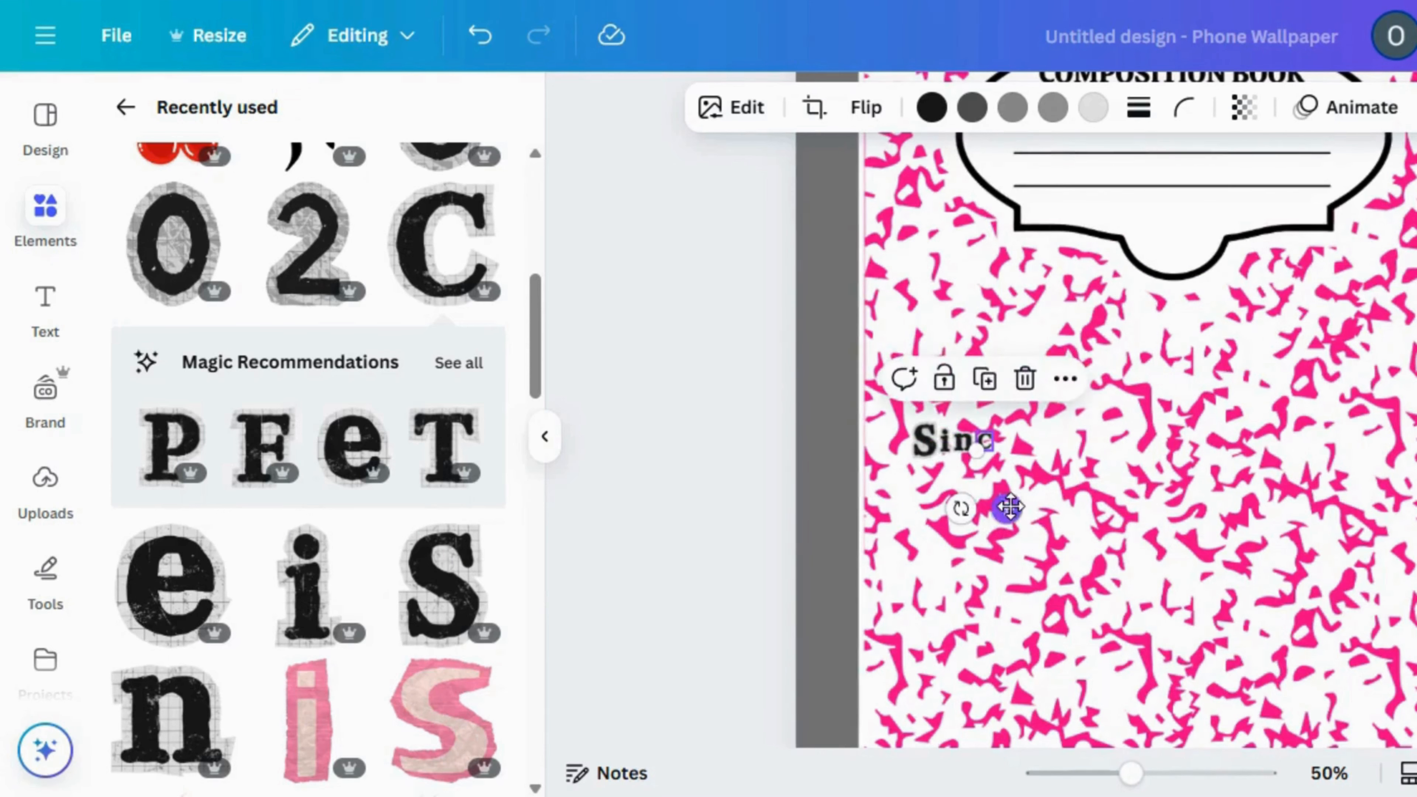
Discard the mistakenly added letter F and add the cut-out letter e, shrunk and placed to the right of the c
{"action": "left_click", "coordinate": [265, 444]}
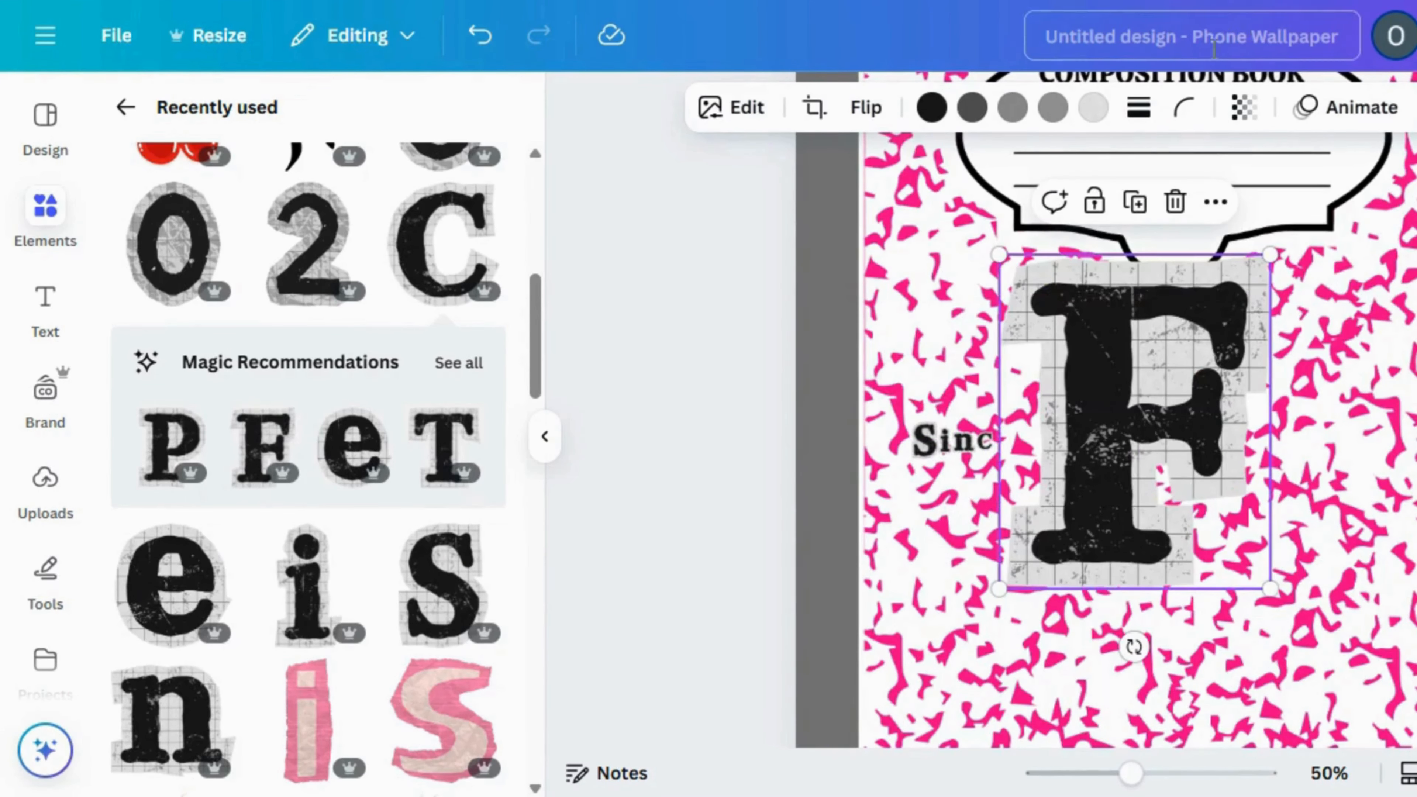
{"action": "left_click", "coordinate": [1175, 202]}
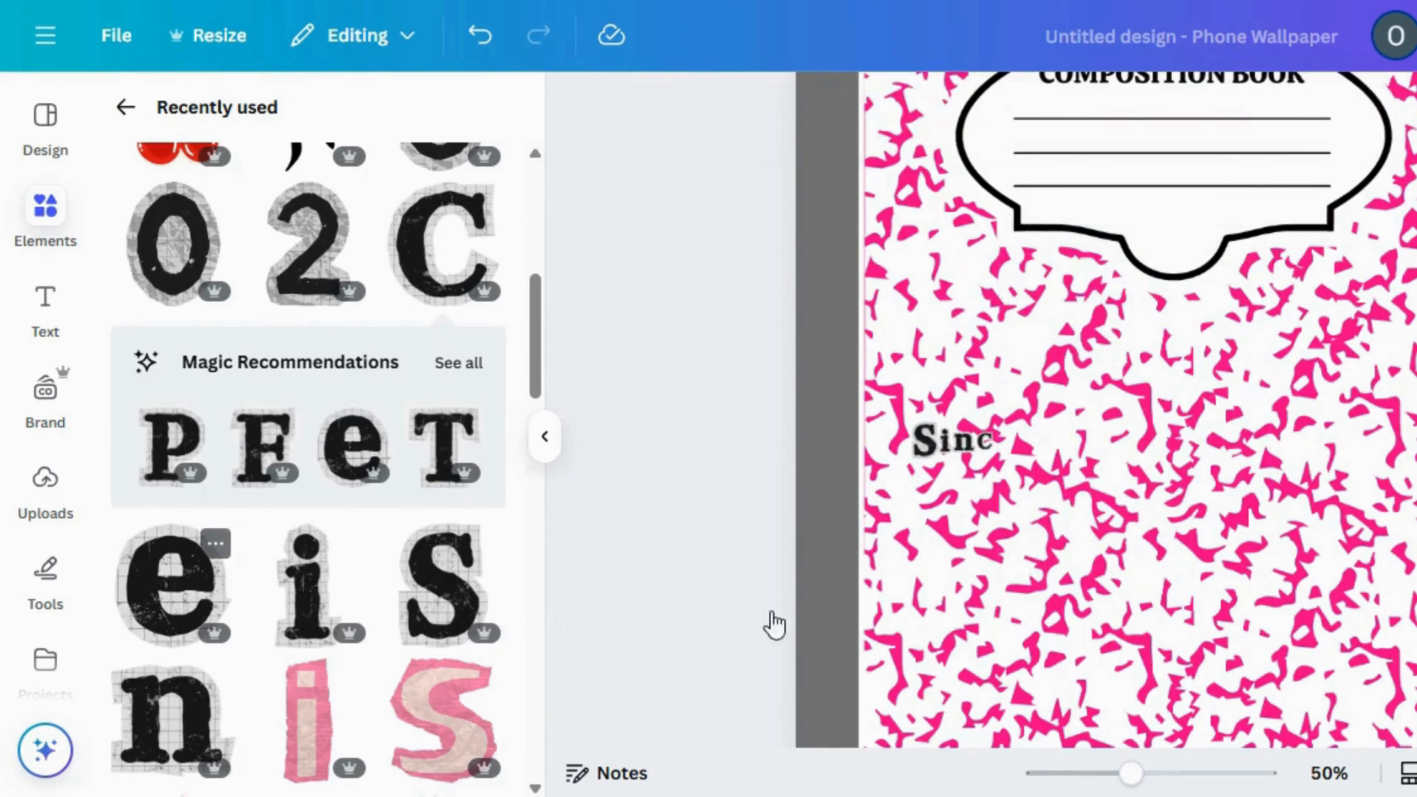
{"action": "left_click_drag", "start_coordinate": [1003, 283], "coordinate": [1230, 531]}
{"action": "left_click_drag", "start_coordinate": [1081, 526], "coordinate": [1072, 516]}
{"action": "left_click_drag", "start_coordinate": [1043, 441], "coordinate": [1049, 447]}
{"action": "left_click", "coordinate": [1191, 774]}
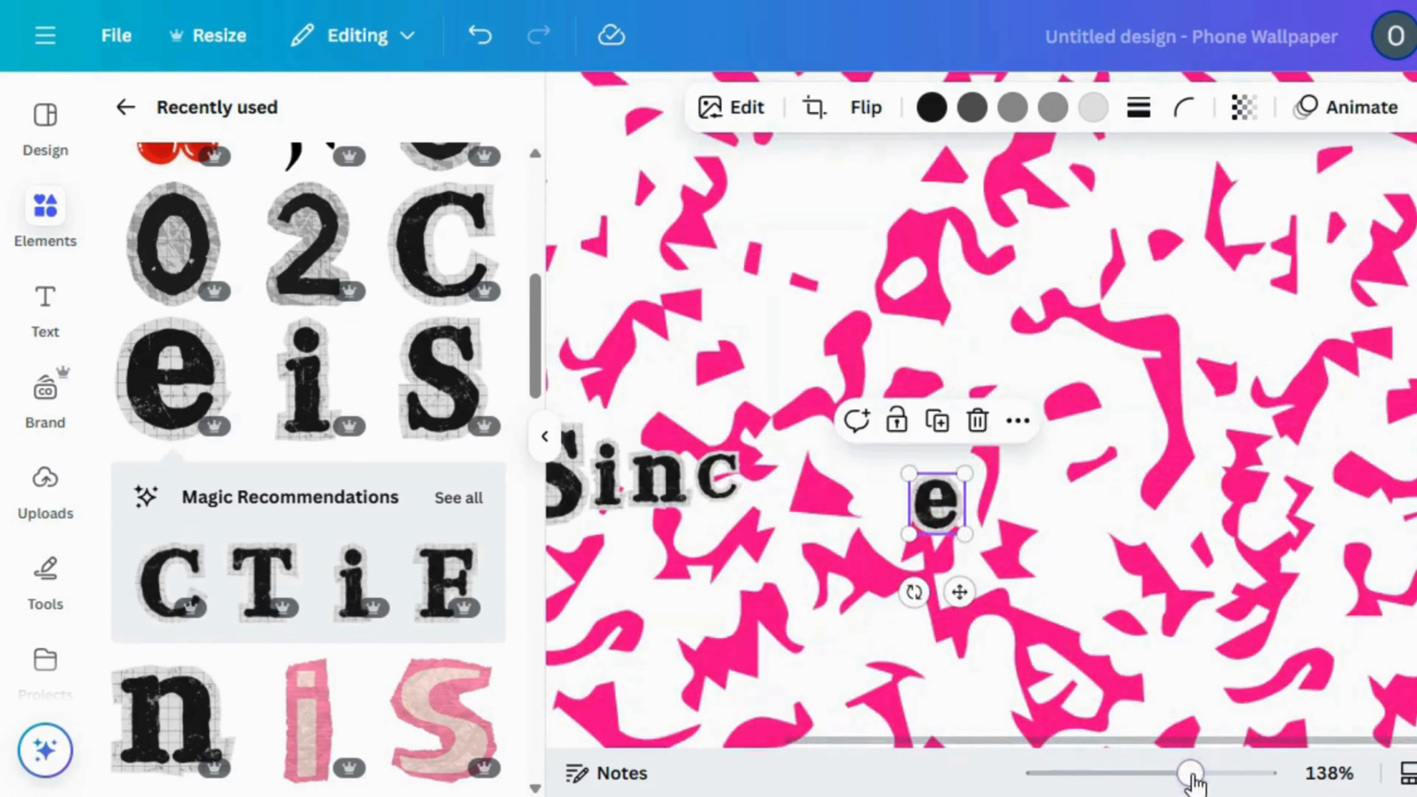
Move the letters c, n, i and S one by one up against the e to spell "Since"
{"action": "left_click", "coordinate": [702, 489]}
{"action": "left_click_drag", "start_coordinate": [702, 489], "coordinate": [921, 480]}
{"action": "left_click", "coordinate": [902, 675]}
{"action": "left_click", "coordinate": [889, 508]}
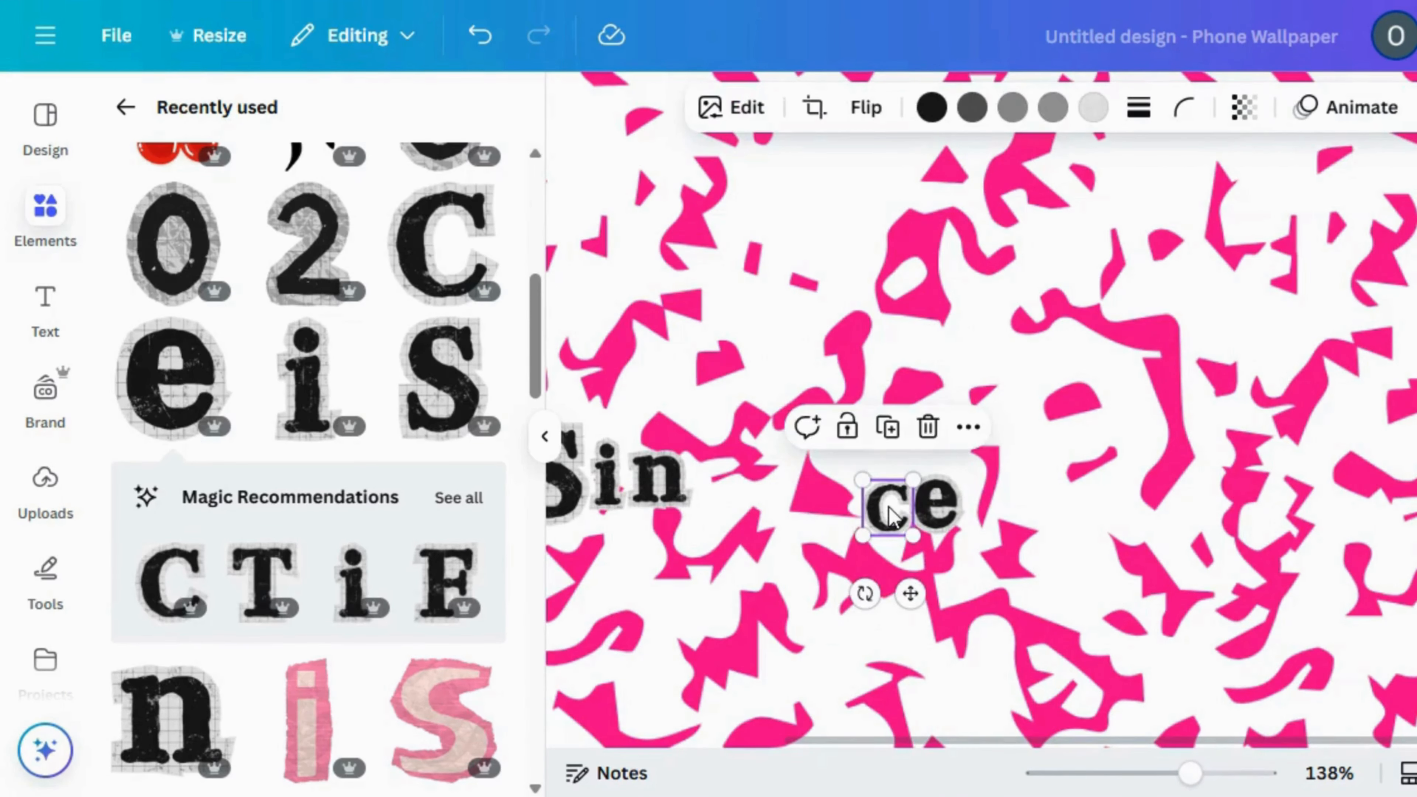
{"action": "left_click", "coordinate": [650, 480]}
{"action": "left_click_drag", "start_coordinate": [650, 480], "coordinate": [808, 511]}
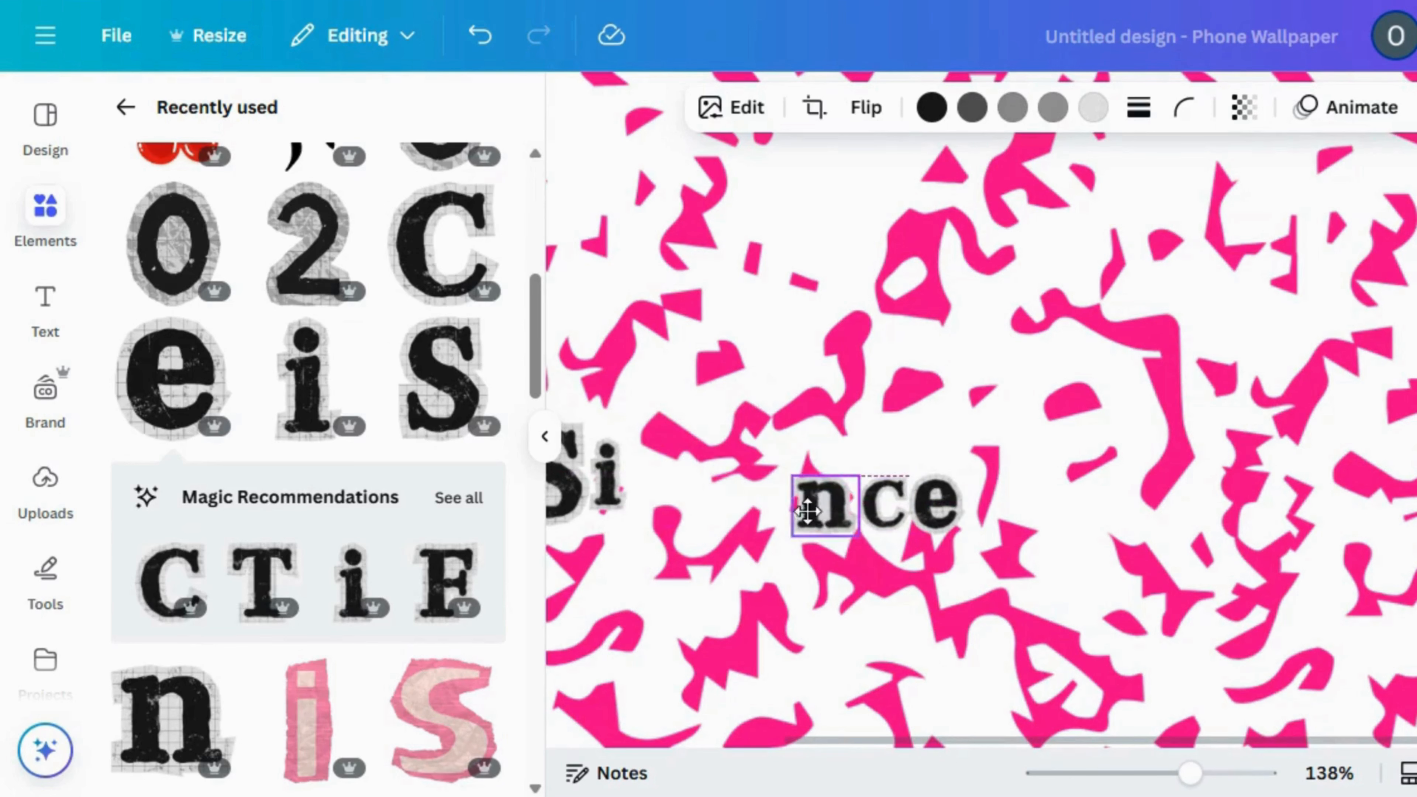
{"action": "left_click_drag", "start_coordinate": [615, 476], "coordinate": [797, 501]}
{"action": "left_click_drag", "start_coordinate": [564, 482], "coordinate": [767, 489]}
Lock the pink speckled pattern in place on the page
{"action": "left_click", "coordinate": [666, 566]}
{"action": "left_click_drag", "start_coordinate": [693, 391], "coordinate": [793, 471]}
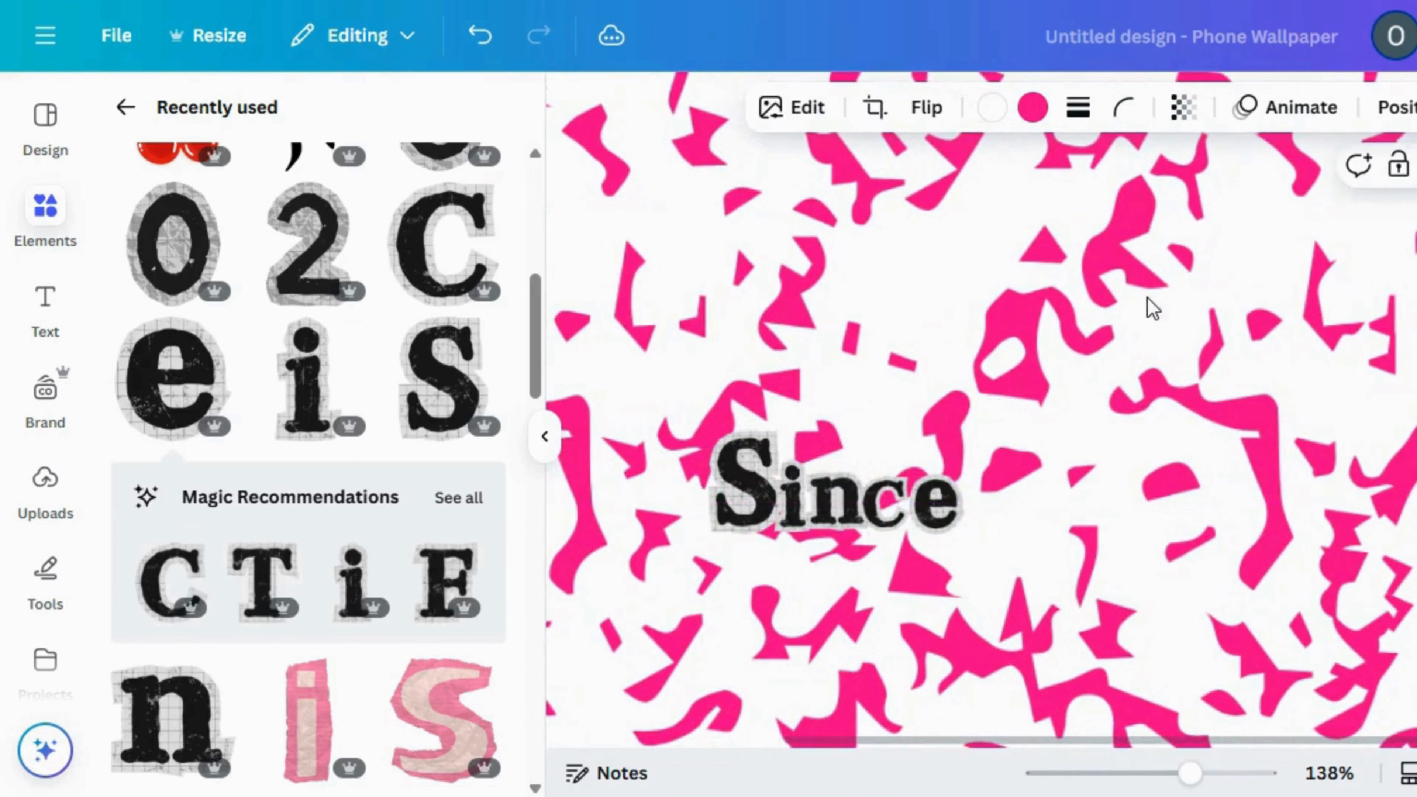
{"action": "left_click", "coordinate": [1400, 169]}
Select the five letters of "Since", space them evenly with Tidy up and group them
{"action": "left_click_drag", "start_coordinate": [896, 508], "coordinate": [907, 522]}
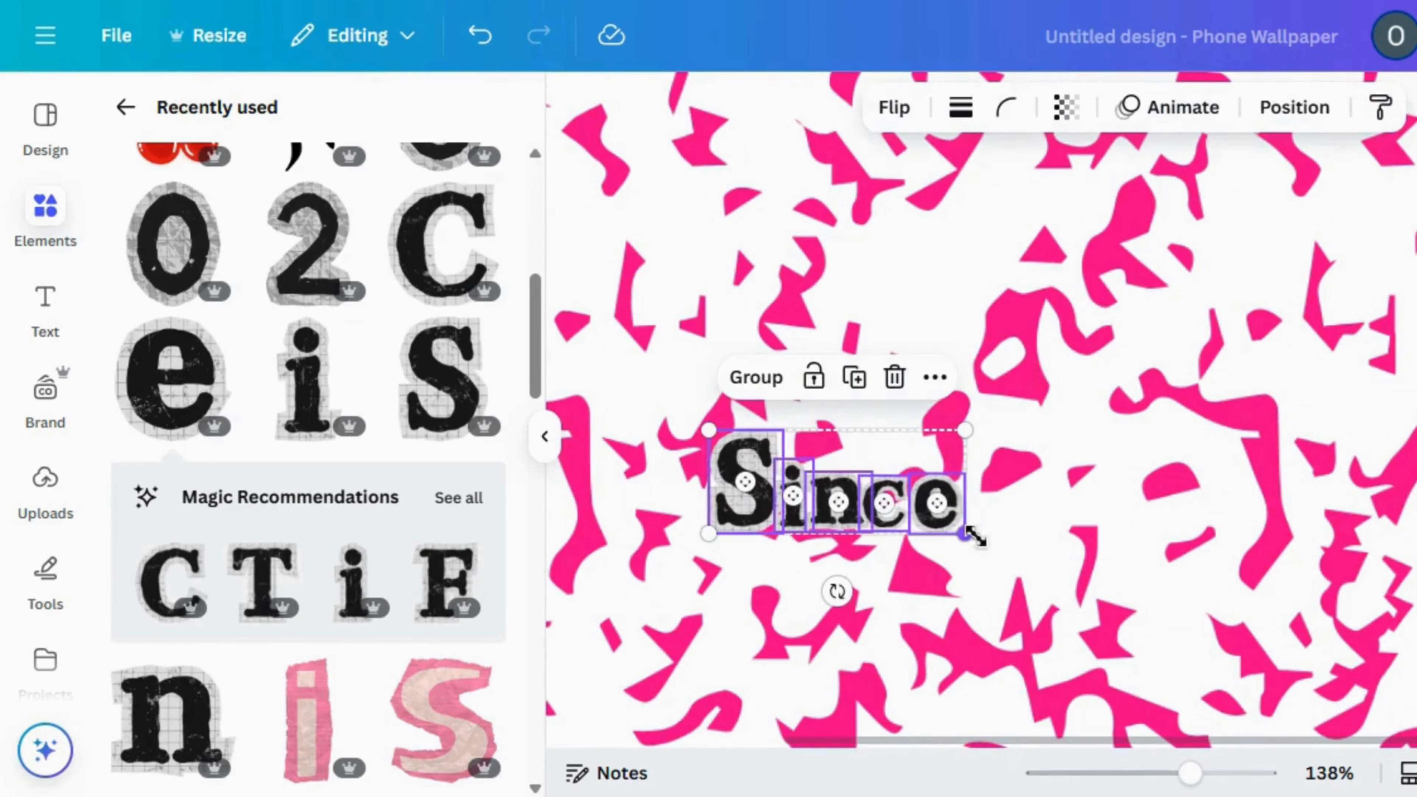
{"action": "left_click", "coordinate": [935, 376]}
{"action": "left_click_drag", "start_coordinate": [1272, 557], "coordinate": [1270, 668]}
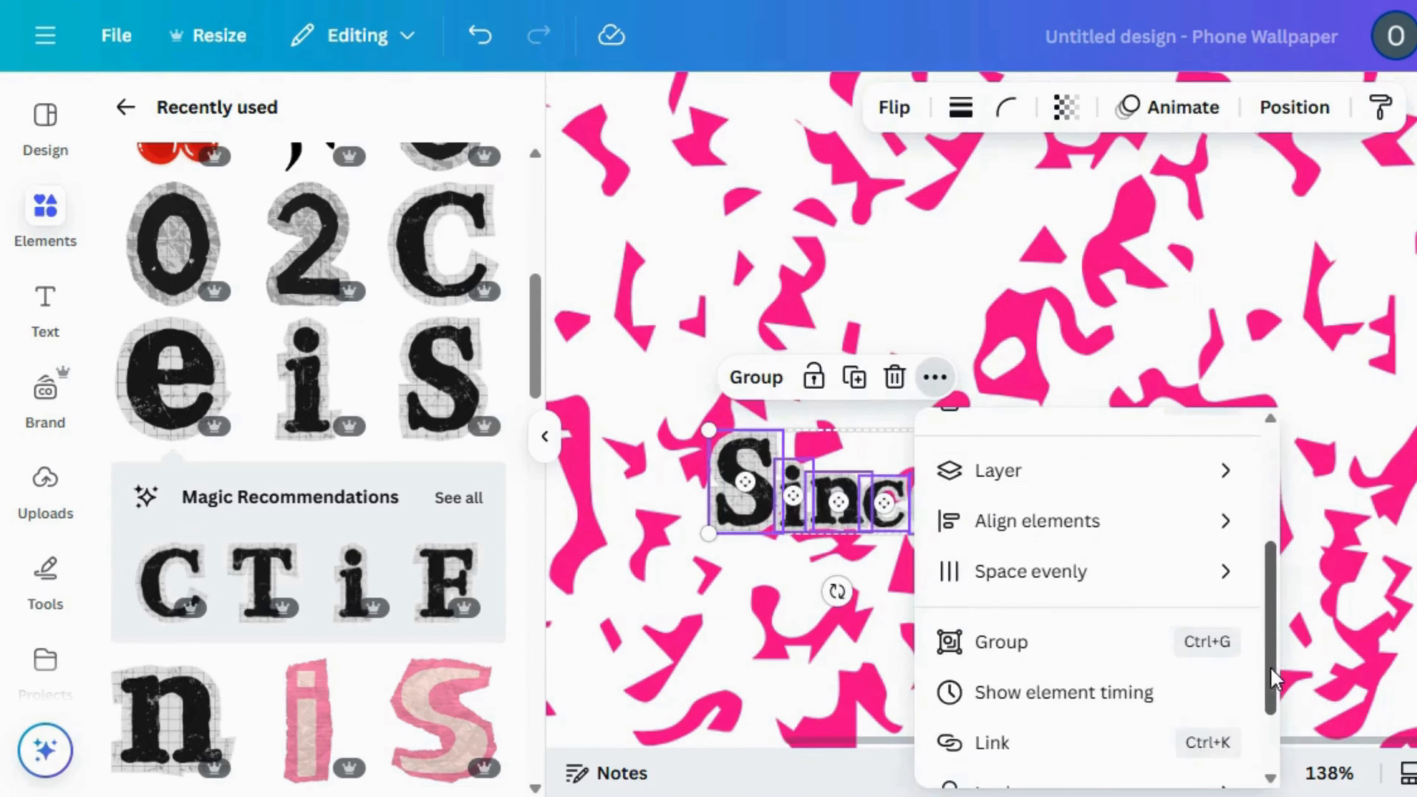
{"action": "mouse_move", "coordinate": [1076, 571]}
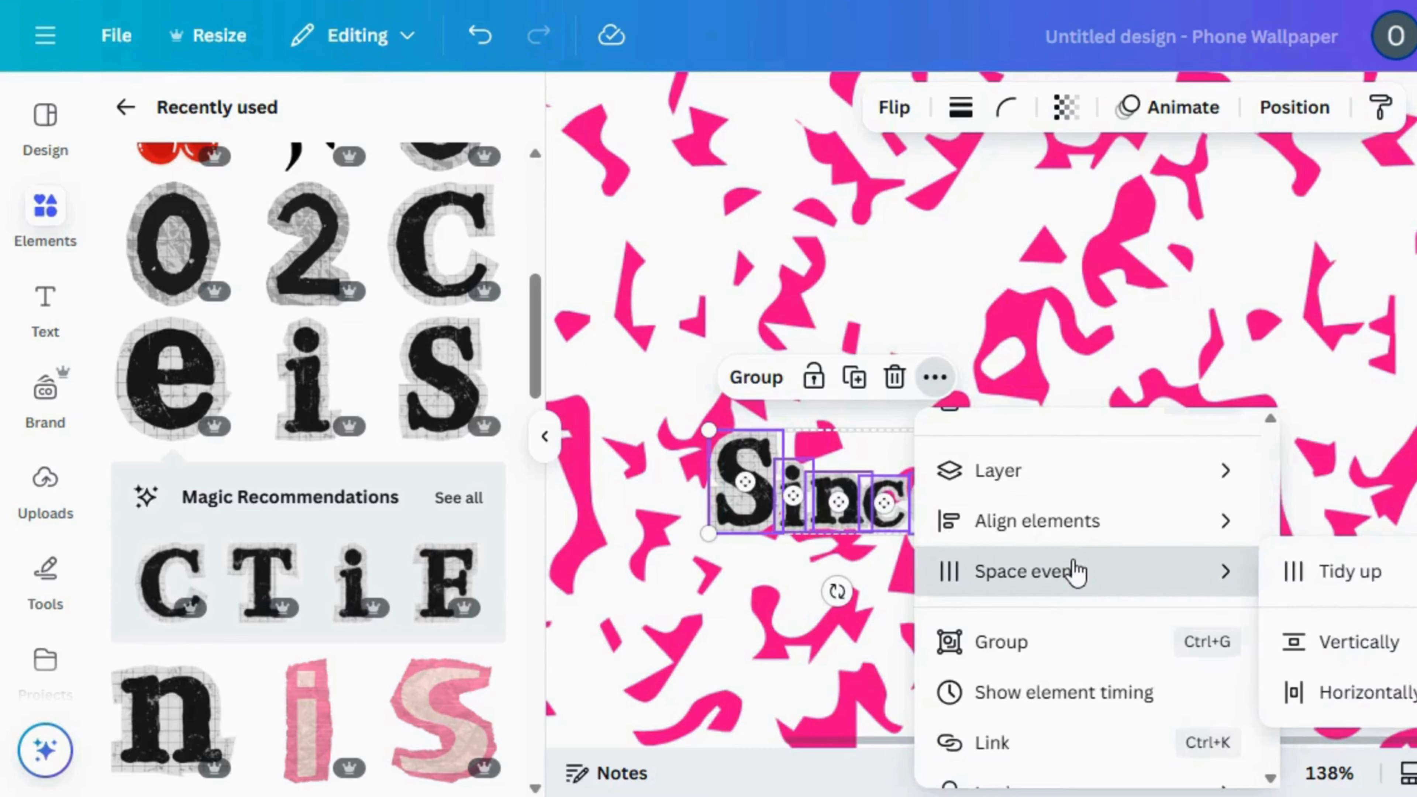
{"action": "left_click", "coordinate": [1356, 574]}
{"action": "left_click", "coordinate": [736, 388]}
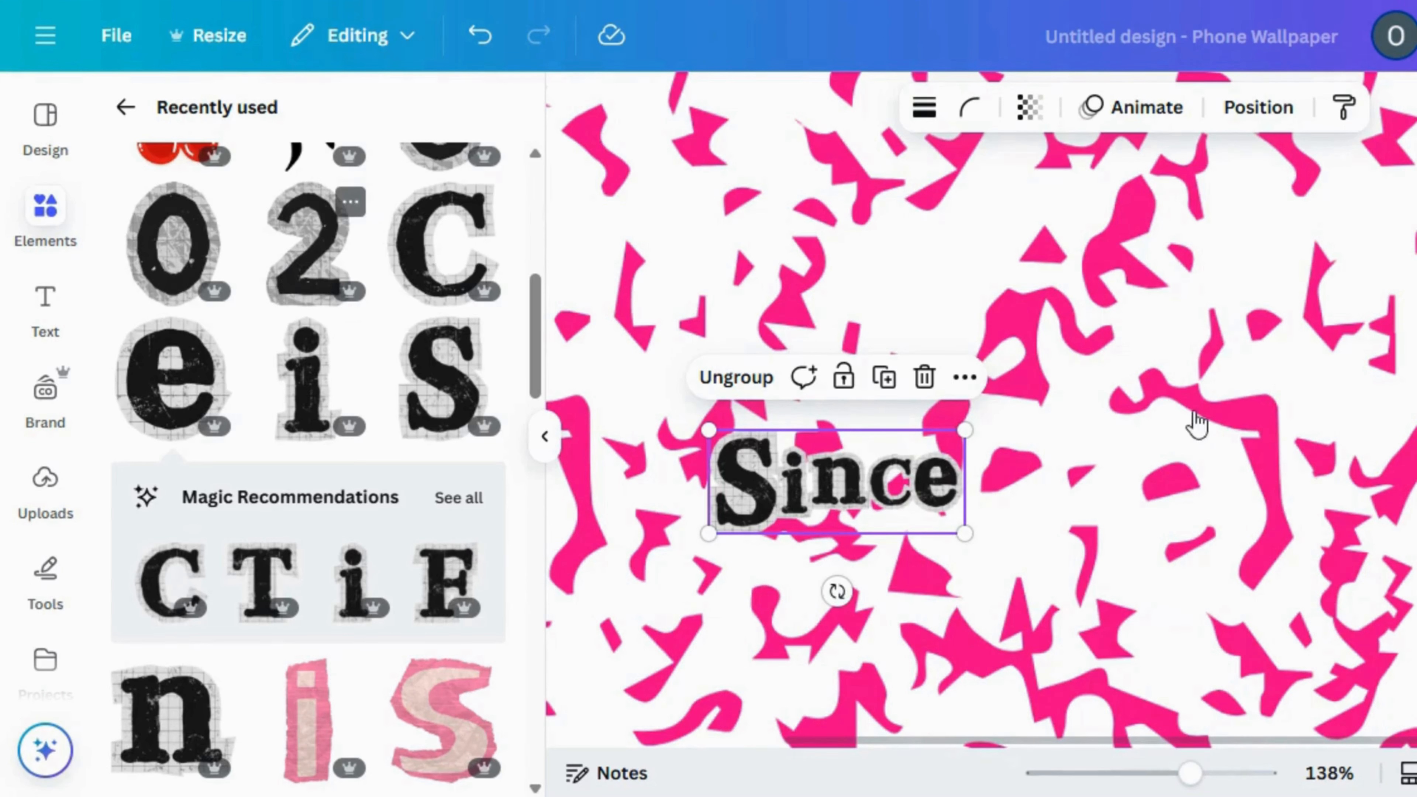
Add the cut-out number 2, shrink it to about the height of the S and place it to the right of "Since"
{"action": "left_click_drag", "start_coordinate": [1196, 422], "coordinate": [1196, 423]}
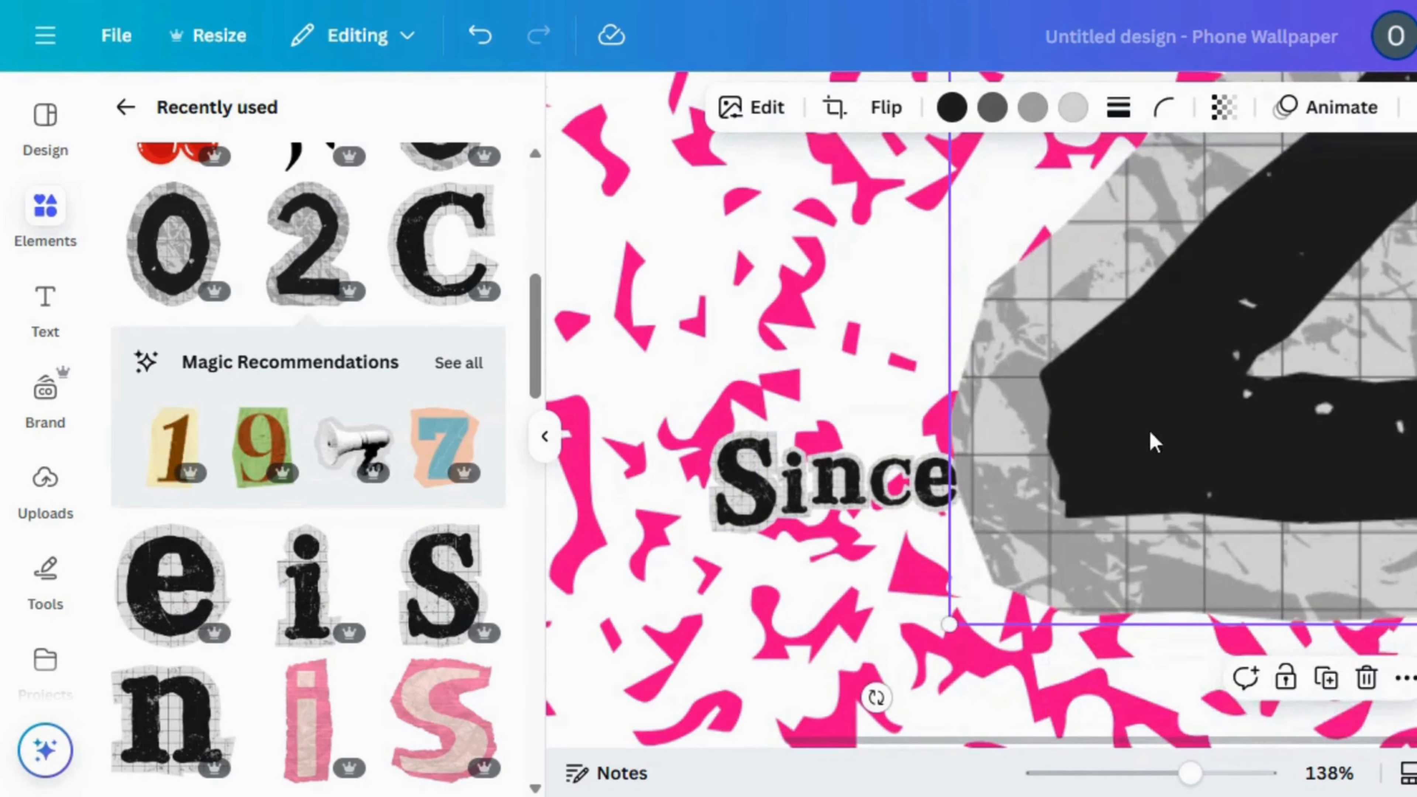
{"action": "left_click_drag", "start_coordinate": [953, 632], "coordinate": [1224, 544]}
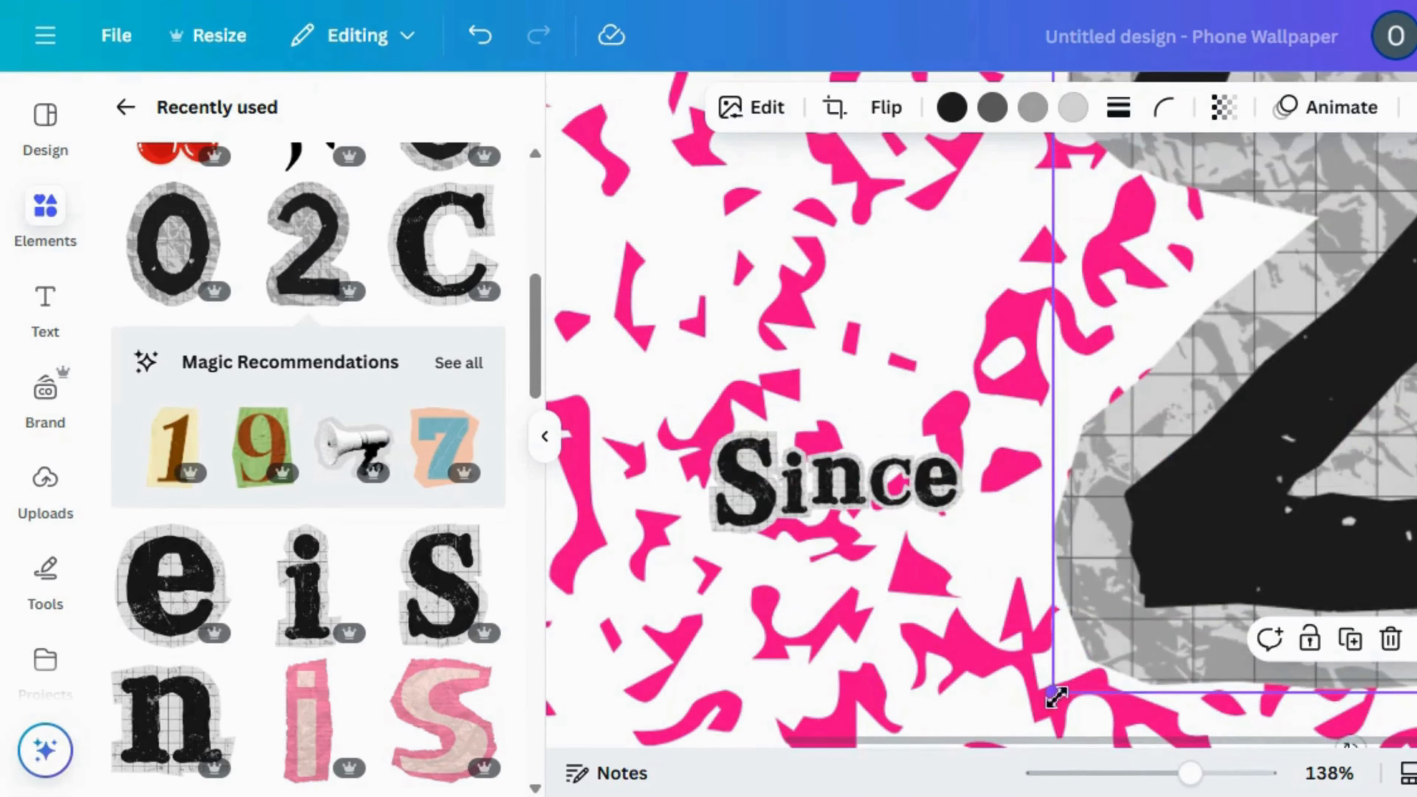
{"action": "mouse_move", "coordinate": [1056, 697]}
{"action": "left_mouse_down"}
{"action": "mouse_move", "coordinate": [1336, 301]}
{"action": "mouse_move", "coordinate": [1067, 712]}
{"action": "left_mouse_up"}
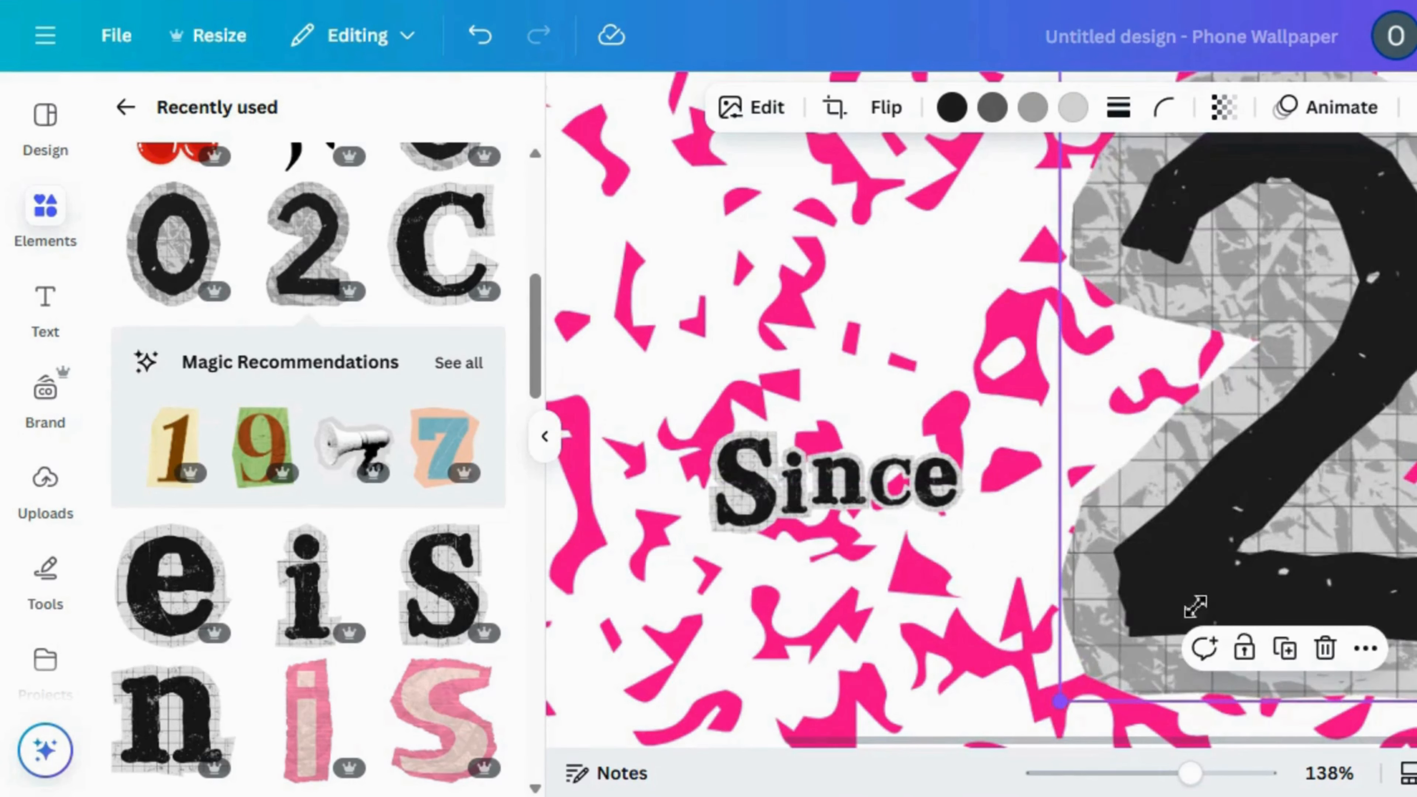
{"action": "left_click_drag", "start_coordinate": [1196, 605], "coordinate": [1103, 364]}
{"action": "mouse_move", "coordinate": [1132, 436]}
{"action": "left_mouse_down"}
{"action": "mouse_move", "coordinate": [1103, 491]}
{"action": "mouse_move", "coordinate": [1058, 494]}
{"action": "mouse_move", "coordinate": [1106, 437]}
{"action": "left_mouse_up"}
{"action": "left_click_drag", "start_coordinate": [1049, 478], "coordinate": [781, 439]}
{"action": "left_click_drag", "start_coordinate": [728, 488], "coordinate": [1027, 514]}
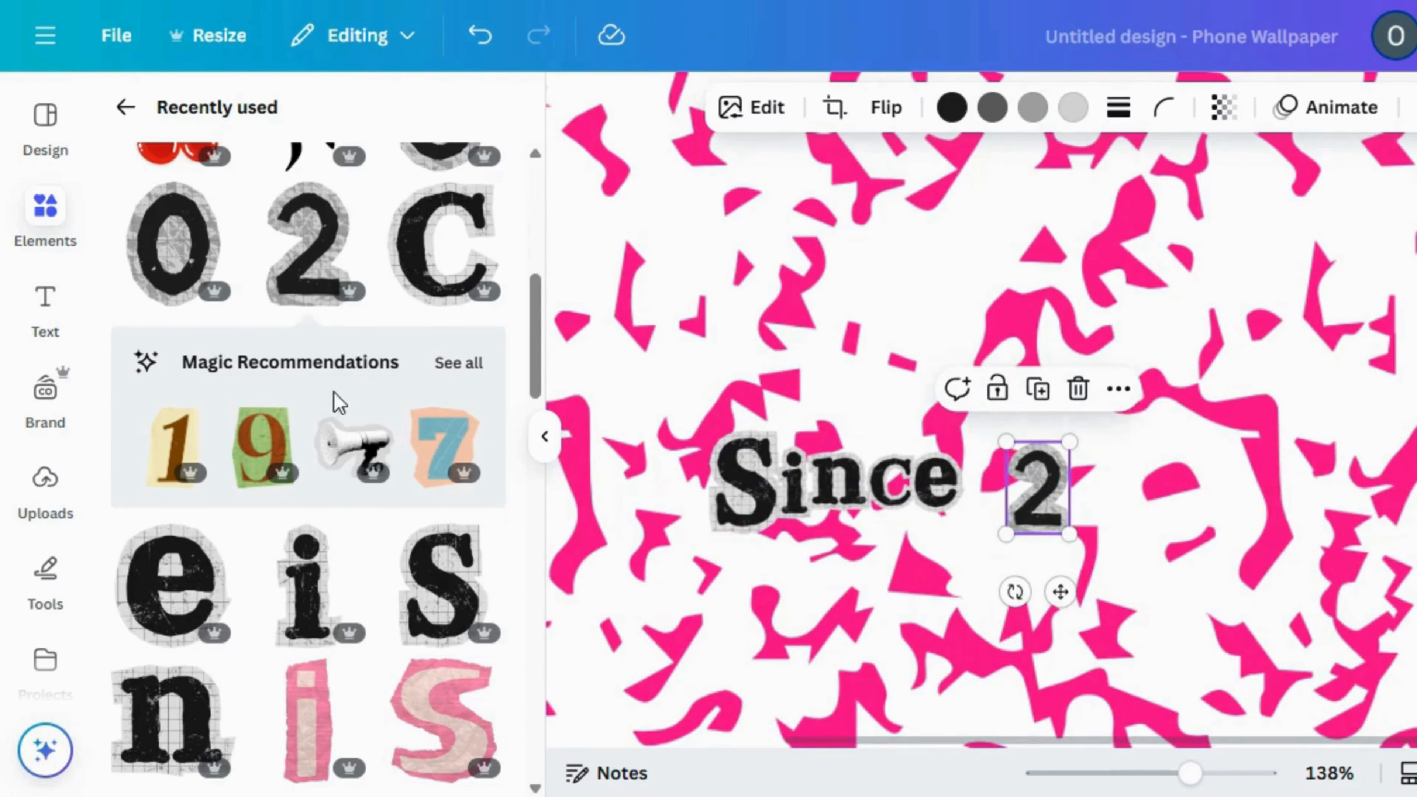
Add the cut-out number 0, shrink it and place it directly after the 2
{"action": "left_click", "coordinate": [207, 241]}
{"action": "left_click_drag", "start_coordinate": [1072, 446], "coordinate": [1233, 292]}
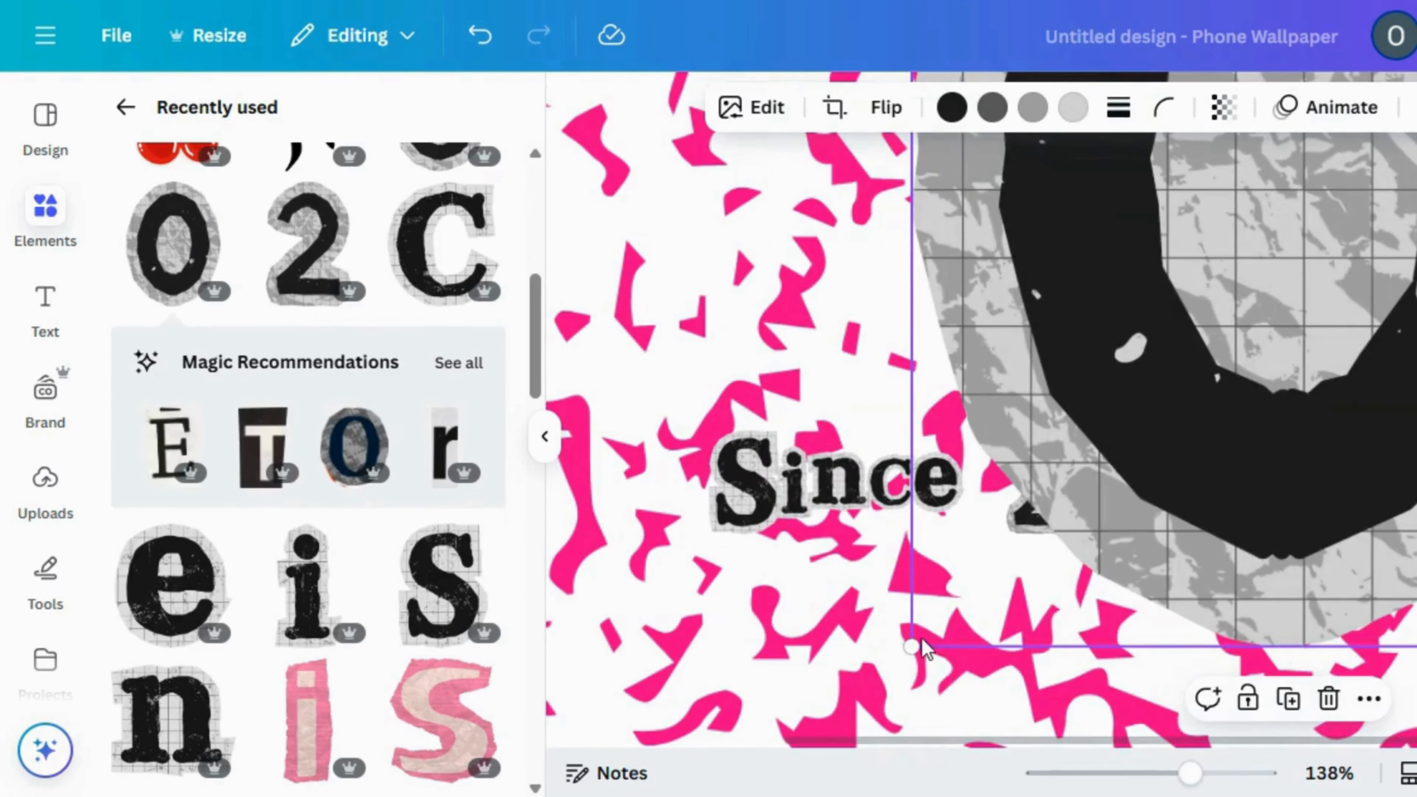
{"action": "left_click_drag", "start_coordinate": [1052, 537], "coordinate": [1275, 617]}
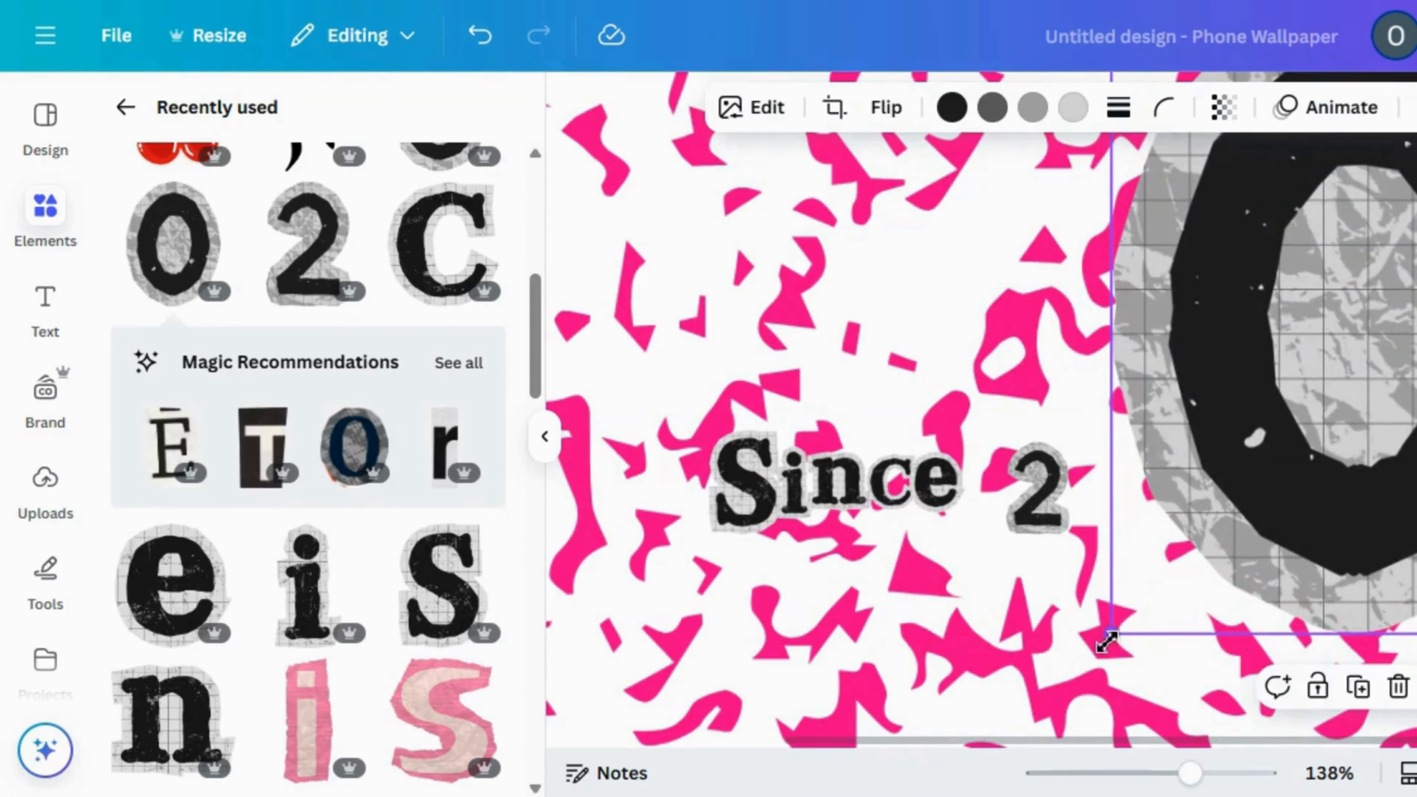
{"action": "left_click_drag", "start_coordinate": [1108, 641], "coordinate": [1285, 426]}
{"action": "left_click_drag", "start_coordinate": [1412, 305], "coordinate": [1308, 539]}
{"action": "left_click_drag", "start_coordinate": [1188, 242], "coordinate": [1389, 553]}
{"action": "left_click_drag", "start_coordinate": [1347, 483], "coordinate": [1097, 494]}
Delete the oversized extra 2, duplicate the small 2 to follow the 0, and enlarge the 0 to fit between them
{"action": "left_click", "coordinate": [293, 268]}
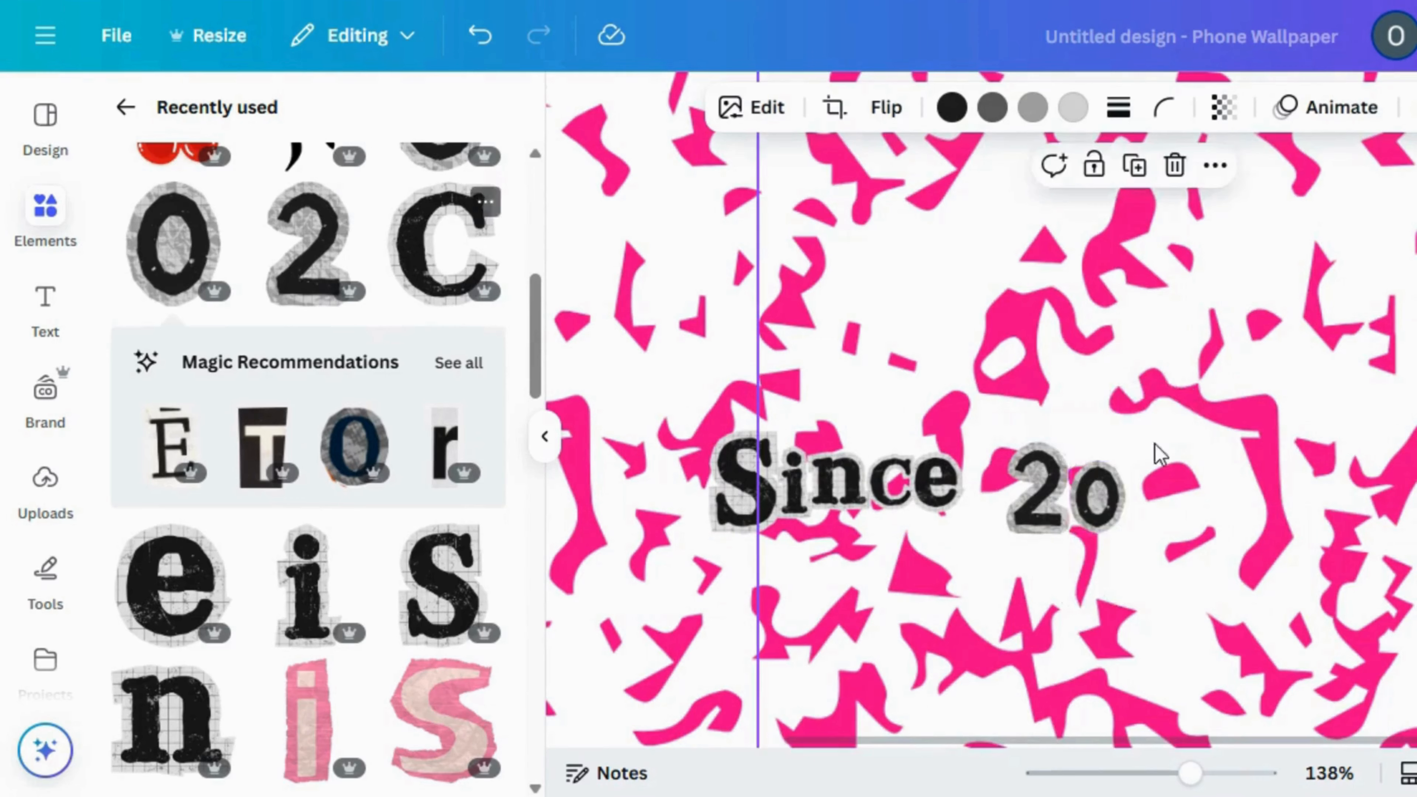
{"action": "left_click", "coordinate": [1177, 161]}
{"action": "left_click", "coordinate": [1063, 492]}
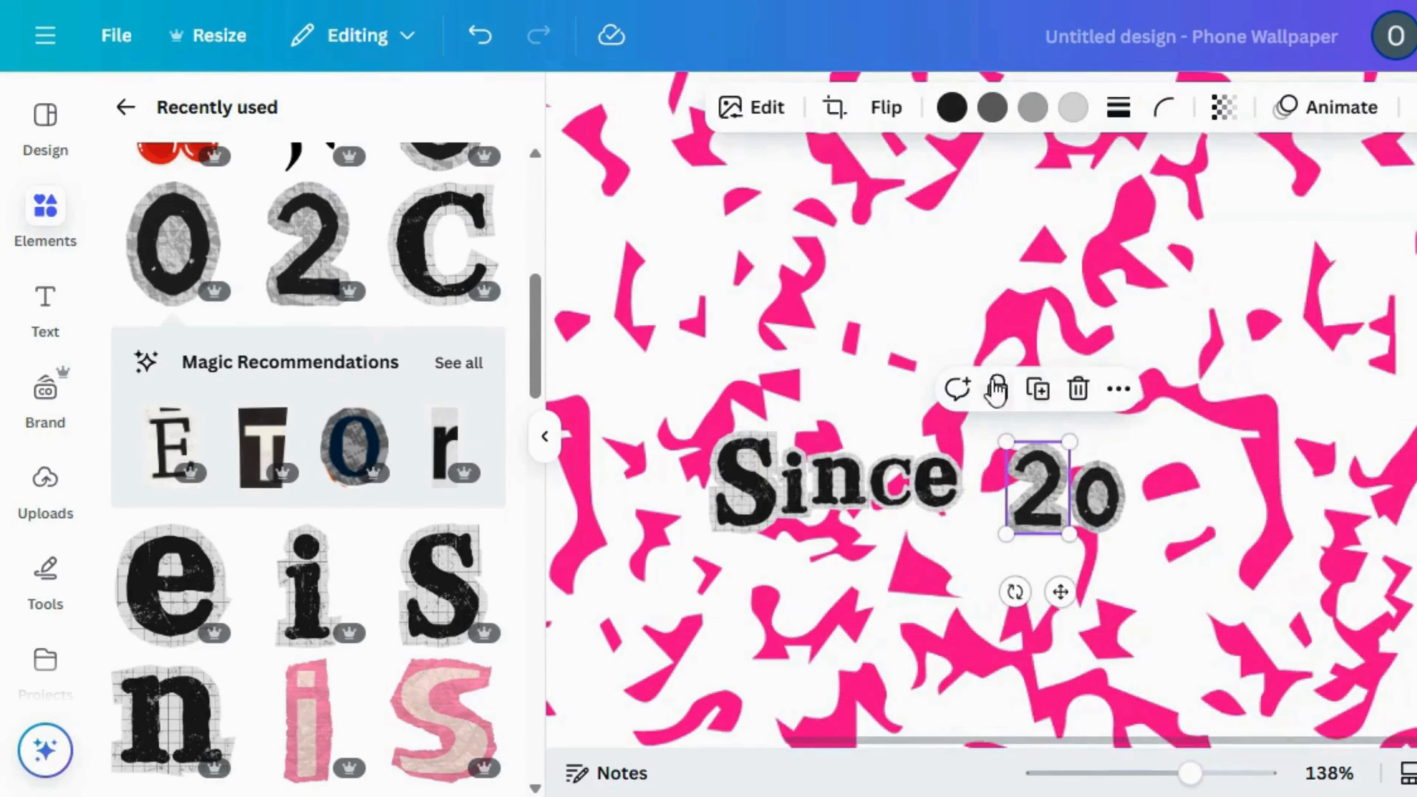
{"action": "left_click", "coordinate": [1038, 389]}
{"action": "left_click_drag", "start_coordinate": [1054, 502], "coordinate": [1132, 449]}
{"action": "left_click", "coordinate": [1084, 518]}
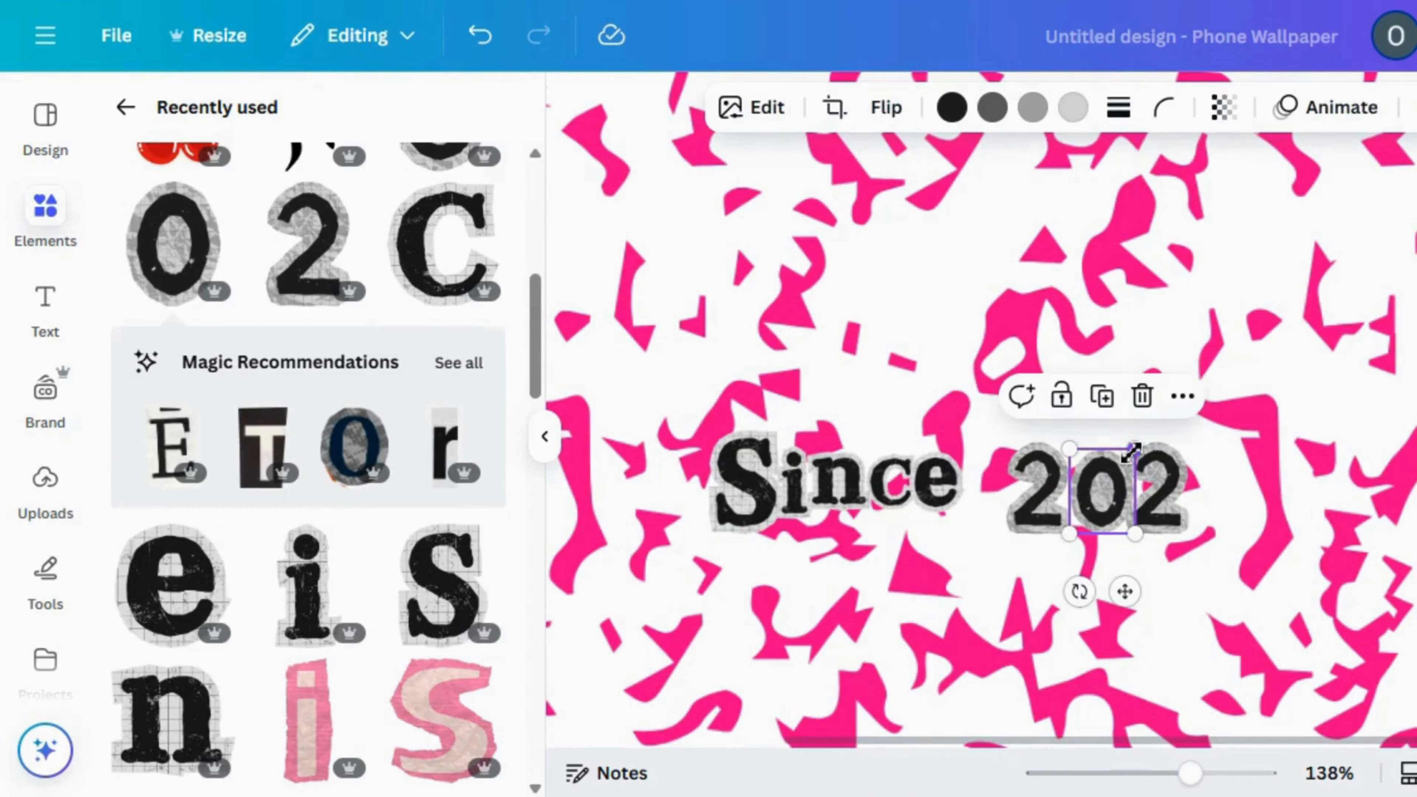
Add the cut-out number 5, shrink it to match the other digits and place it at the end to complete "2025"
{"action": "scroll", "coordinate": [503, 252], "scroll_direction": "up", "scroll_amount": 6}
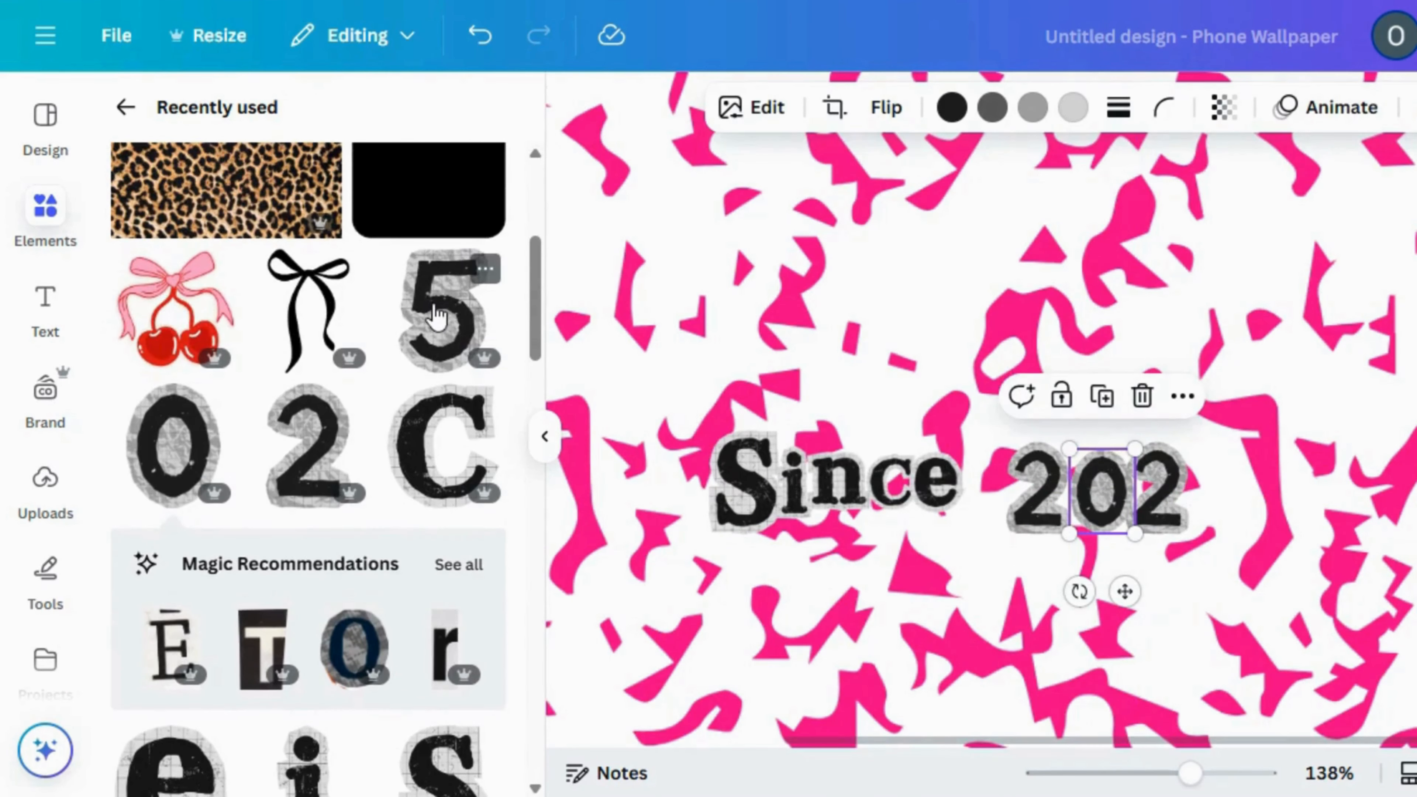
{"action": "left_click", "coordinate": [466, 335]}
{"action": "left_click_drag", "start_coordinate": [1138, 628], "coordinate": [1399, 261]}
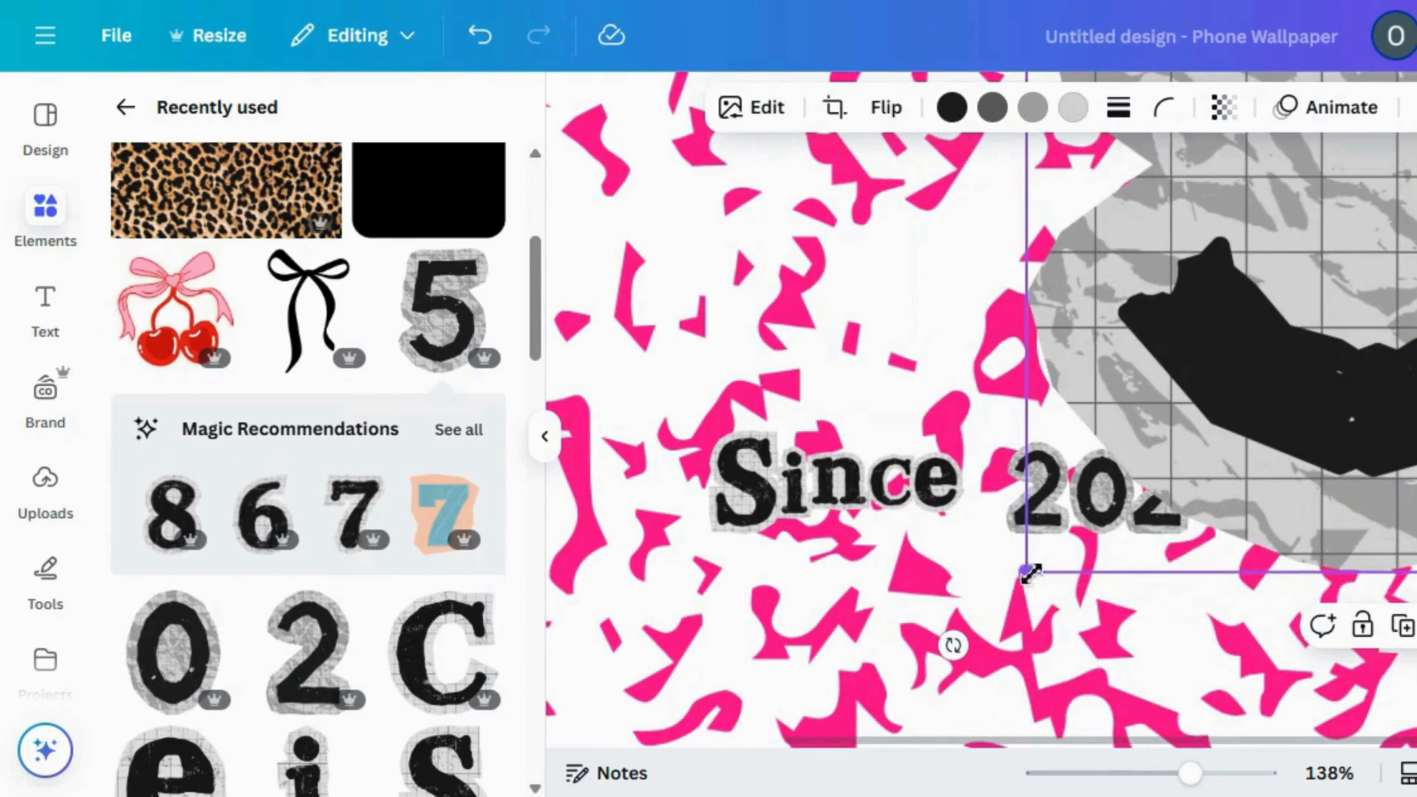
{"action": "left_click_drag", "start_coordinate": [1032, 573], "coordinate": [1301, 425]}
{"action": "left_click_drag", "start_coordinate": [1415, 307], "coordinate": [1391, 506]}
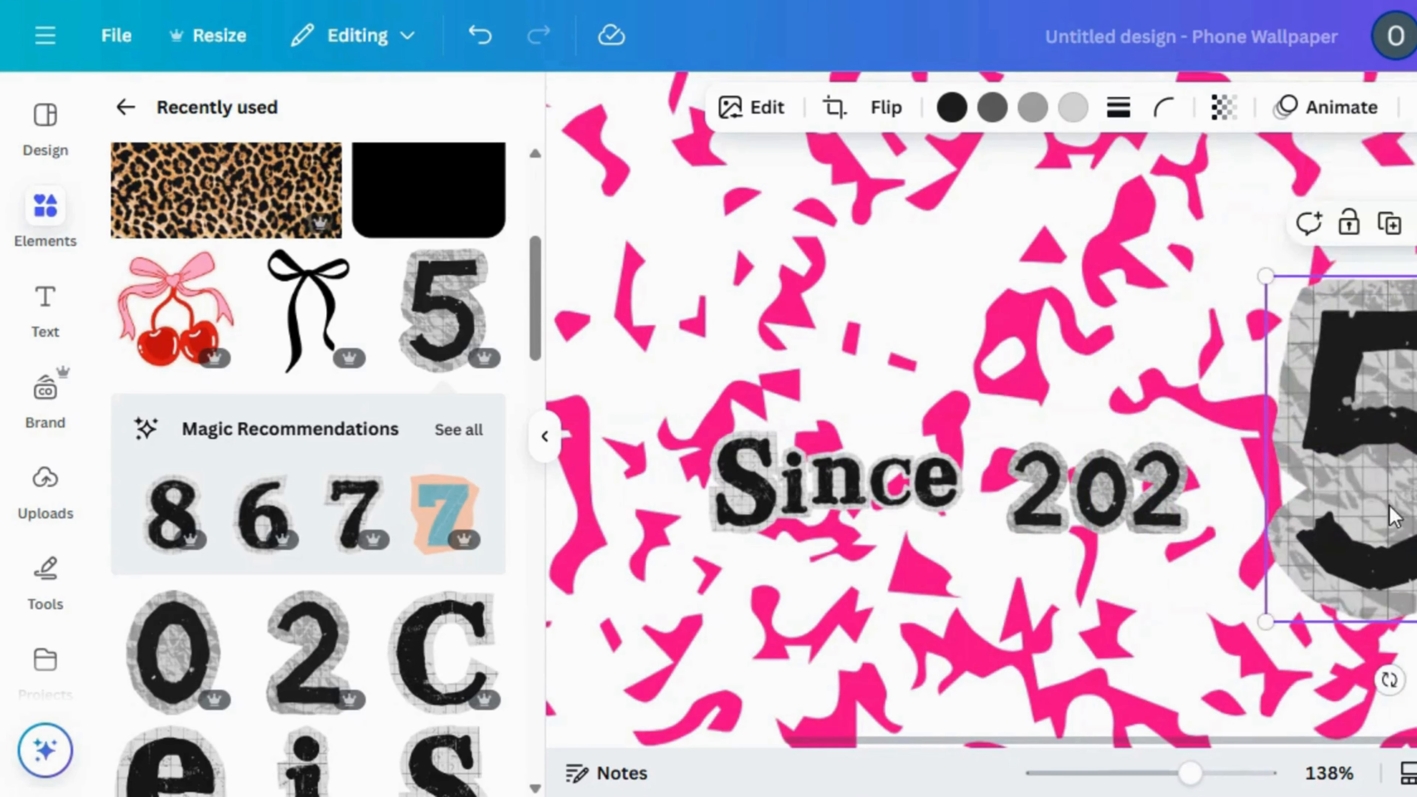
{"action": "left_click_drag", "start_coordinate": [1277, 275], "coordinate": [1395, 402]}
{"action": "left_click_drag", "start_coordinate": [1382, 469], "coordinate": [1207, 460]}
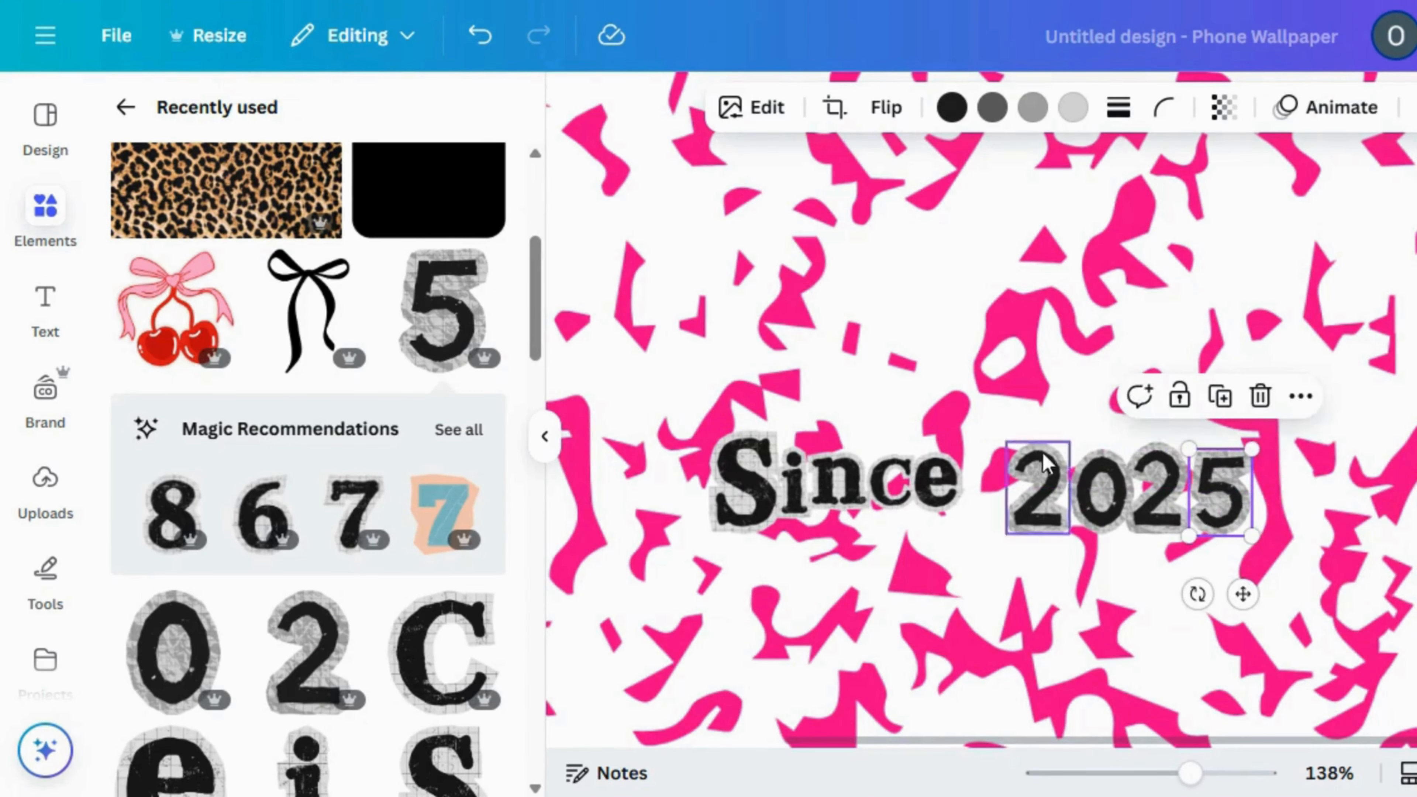
Bring the digits of "2025" closer together and group them with the word "Since" as one element
{"action": "left_click_drag", "start_coordinate": [1007, 405], "coordinate": [1277, 545]}
{"action": "left_click", "coordinate": [1048, 389]}
{"action": "left_click_drag", "start_coordinate": [700, 363], "coordinate": [1256, 549]}
{"action": "left_click", "coordinate": [882, 380]}
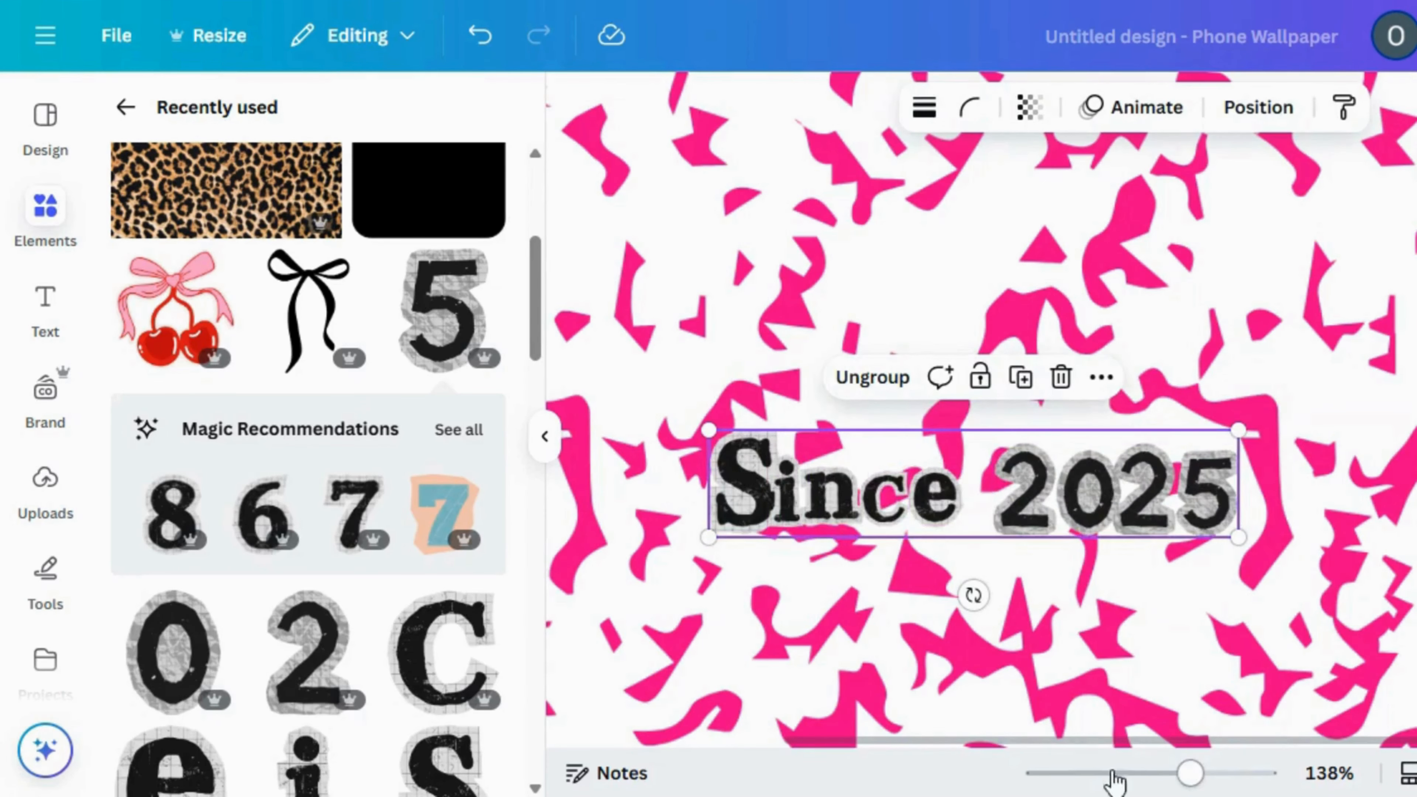
{"action": "left_click", "coordinate": [1092, 774]}
{"action": "left_click", "coordinate": [1123, 500]}
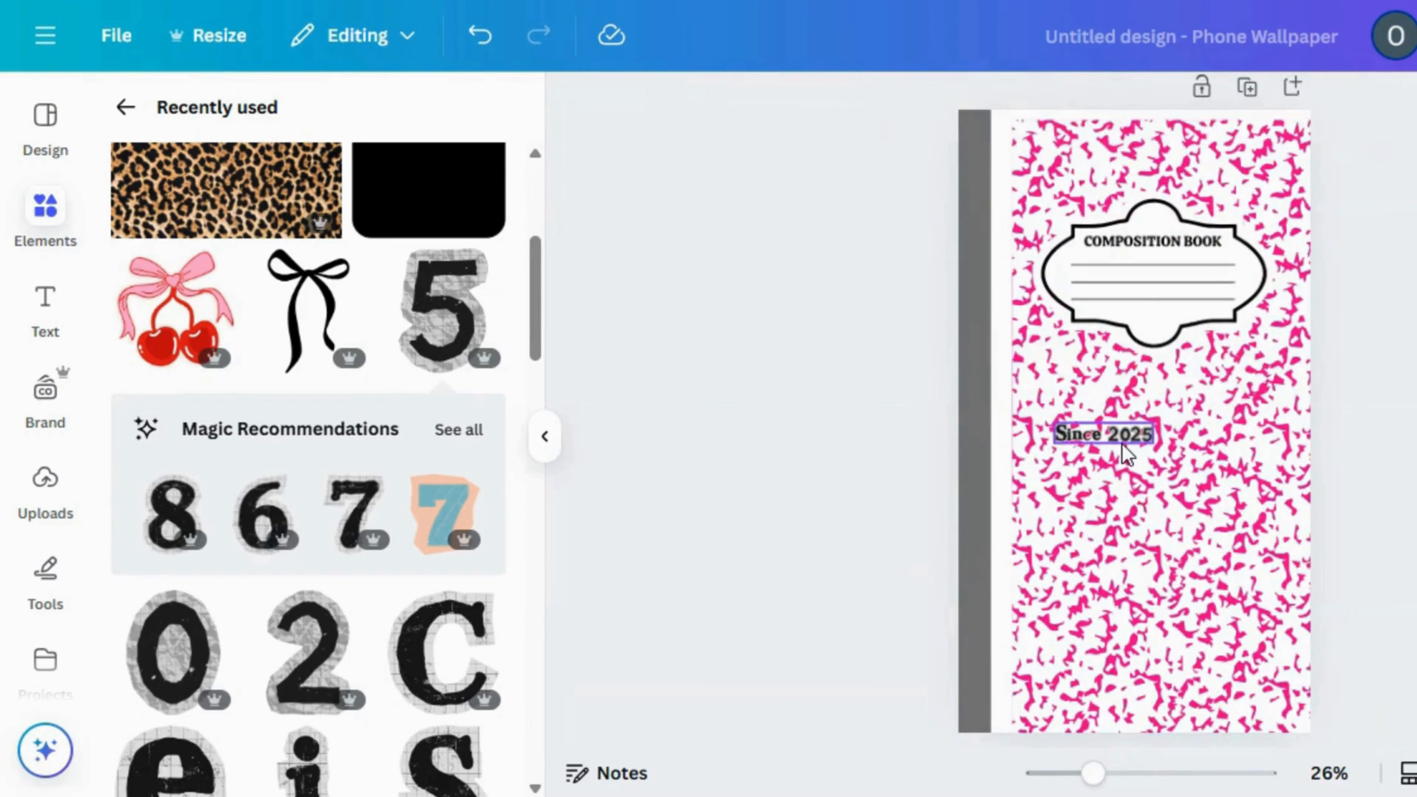
Move the grouped "Since 2025" lettering into the label, just below its lowest writing line
{"action": "left_click", "coordinate": [1122, 443]}
{"action": "left_click_drag", "start_coordinate": [1122, 496], "coordinate": [1180, 373]}
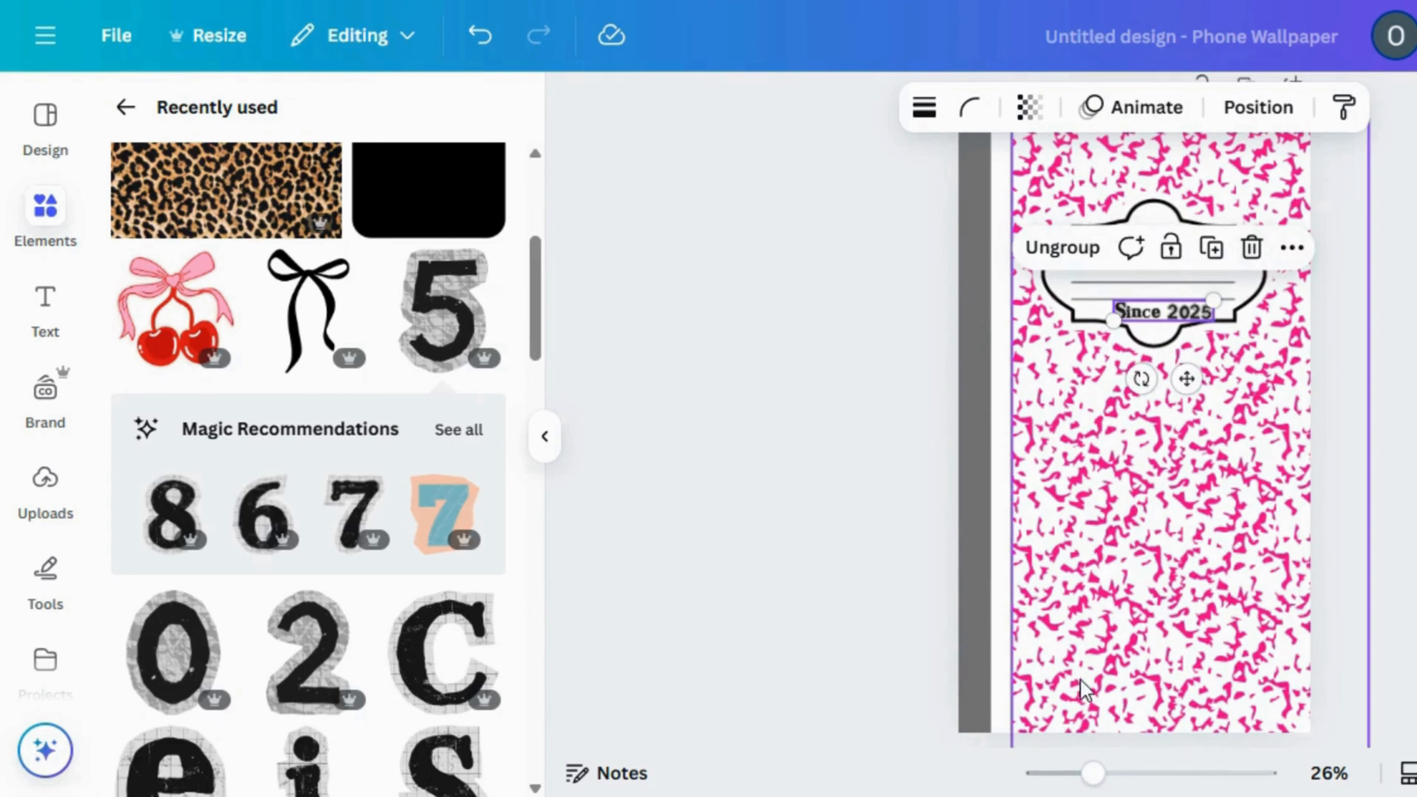
Shift the pink speckled pattern over until it meets the grey spine, and lock it in place
{"action": "mouse_move", "coordinate": [1202, 519]}
{"action": "left_mouse_down"}
{"action": "mouse_move", "coordinate": [1176, 489]}
{"action": "mouse_move", "coordinate": [1185, 498]}
{"action": "left_mouse_up"}
{"action": "left_click", "coordinate": [838, 447]}
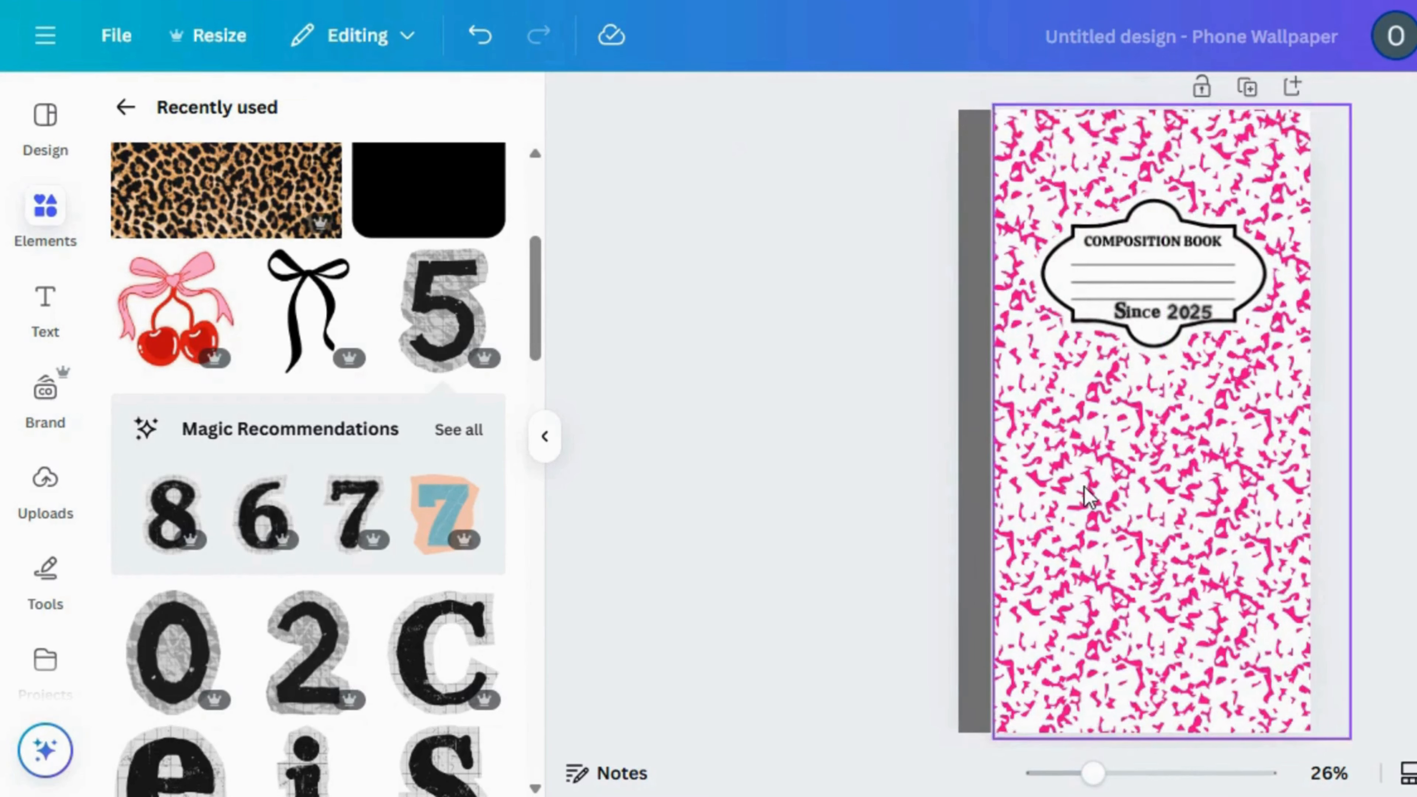
{"action": "left_click_drag", "start_coordinate": [1086, 495], "coordinate": [1077, 495]}
{"action": "left_click", "coordinate": [721, 481]}
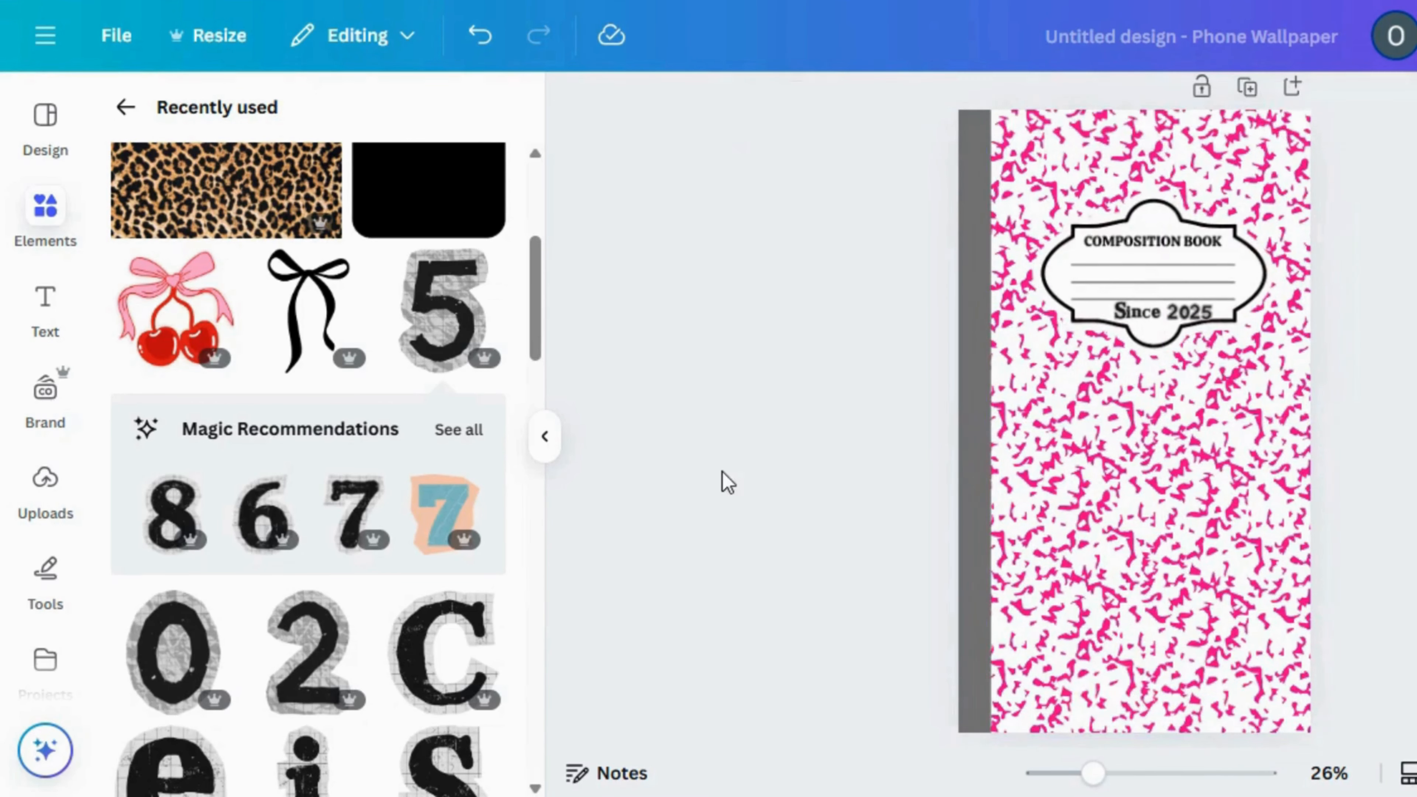
{"action": "left_click", "coordinate": [1052, 505]}
{"action": "left_click", "coordinate": [1123, 681]}
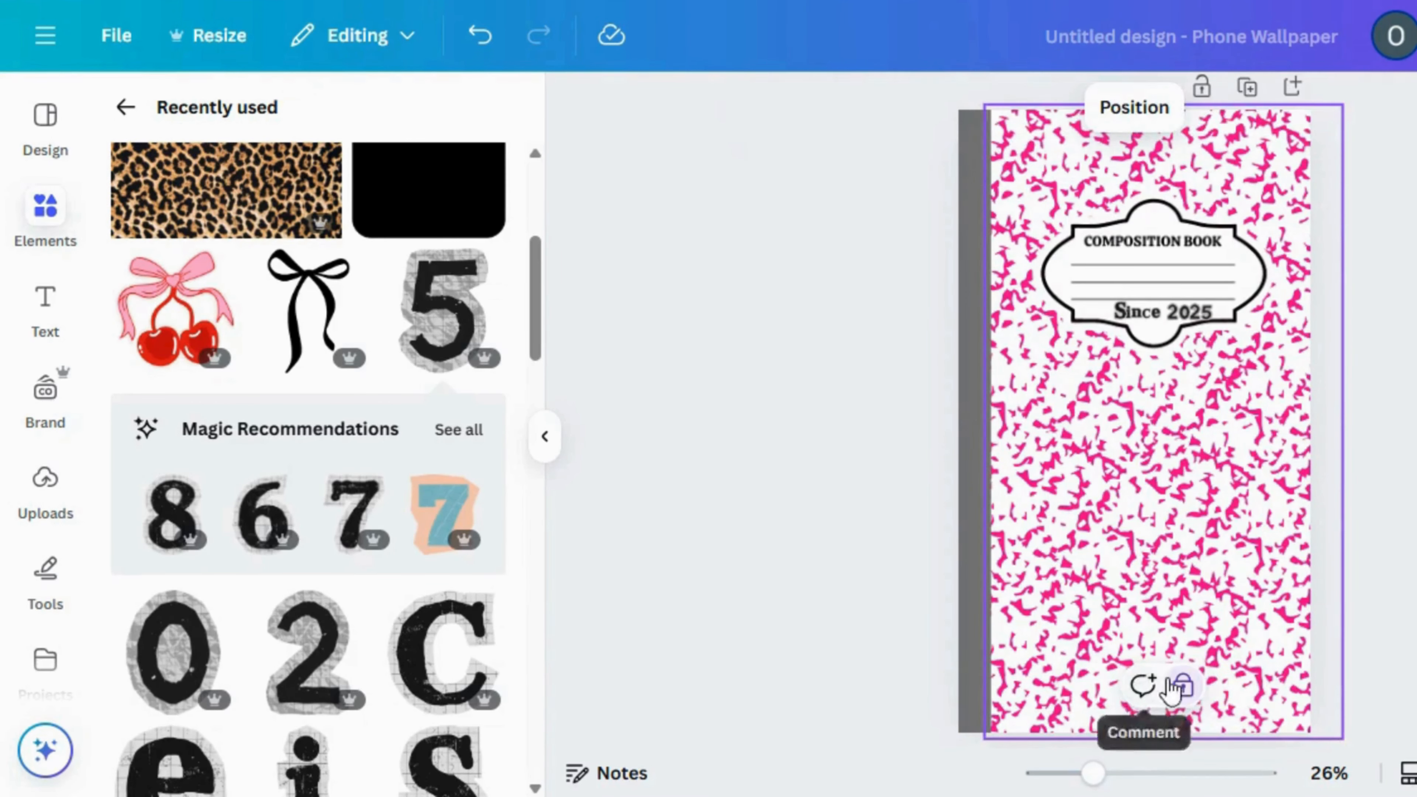
Shrink the "Since 2025" lettering slightly and reposition it in the gap beneath the label's lowest line
{"action": "left_click", "coordinate": [1170, 773]}
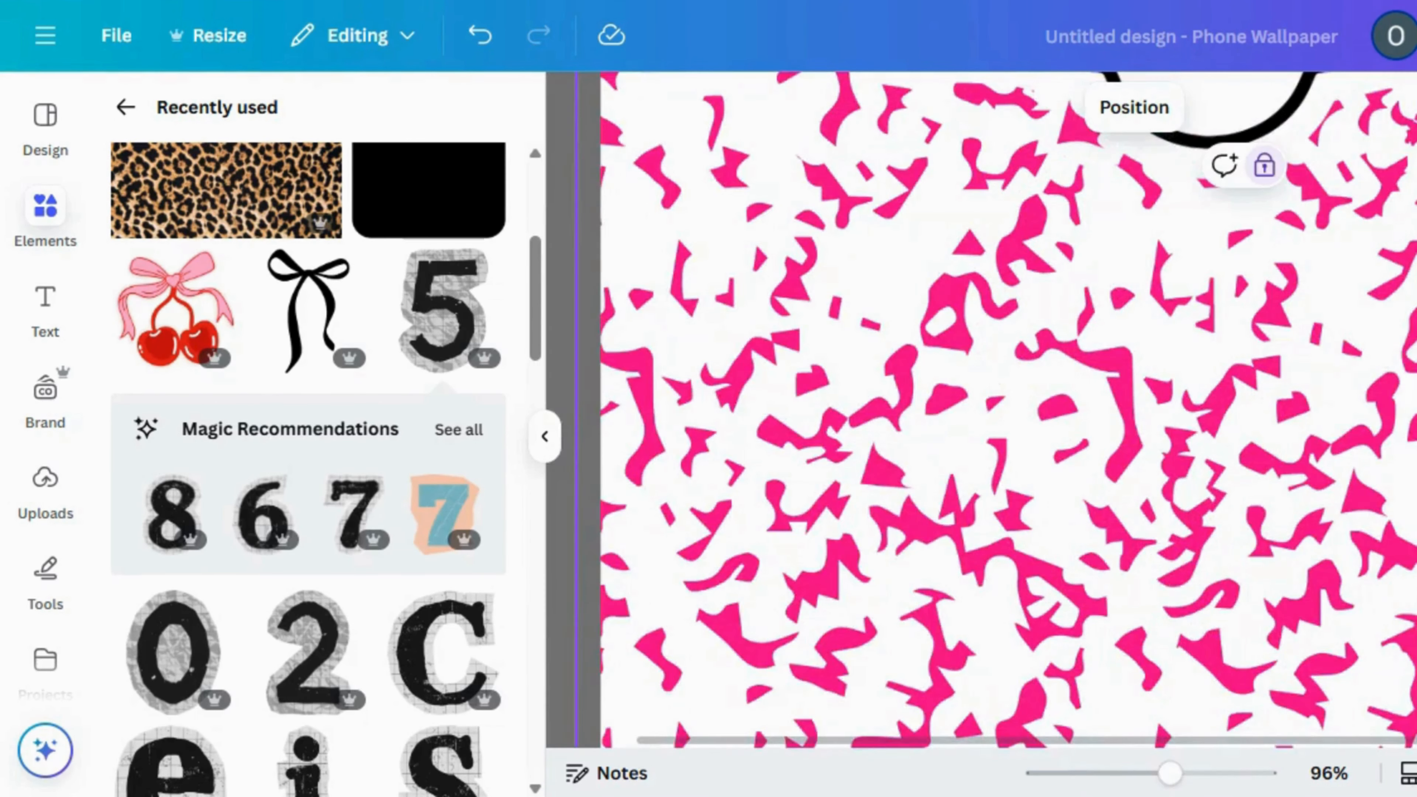
{"action": "scroll", "coordinate": [1268, 444], "scroll_direction": "down", "scroll_amount": 5}
{"action": "left_click", "coordinate": [1224, 502]}
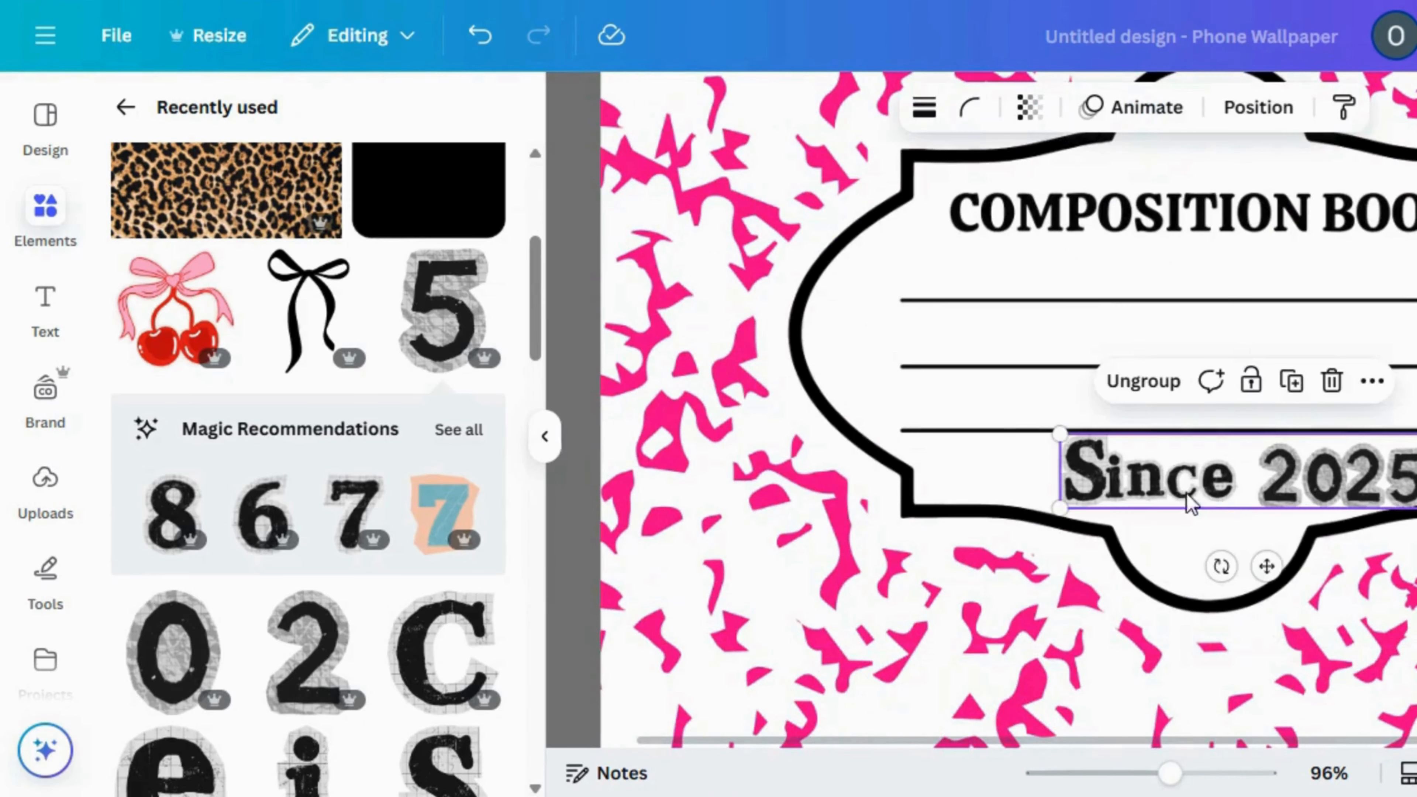
{"action": "left_click_drag", "start_coordinate": [1062, 439], "coordinate": [1107, 448]}
{"action": "left_click_drag", "start_coordinate": [1266, 479], "coordinate": [1215, 468]}
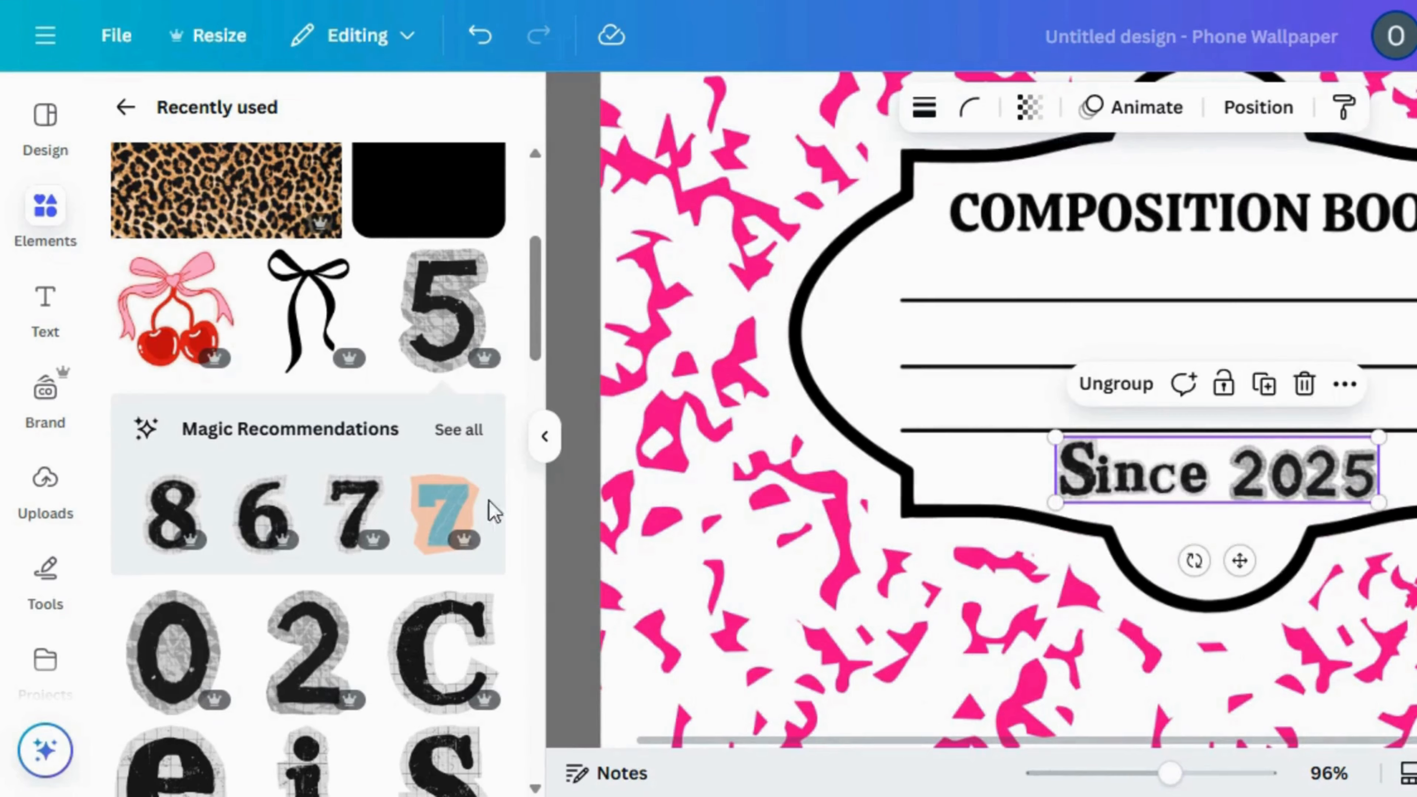
Open the Text Studio Maker app from the list of your own apps
{"action": "scroll", "coordinate": [860, 380], "scroll_direction": "down", "scroll_amount": 2}
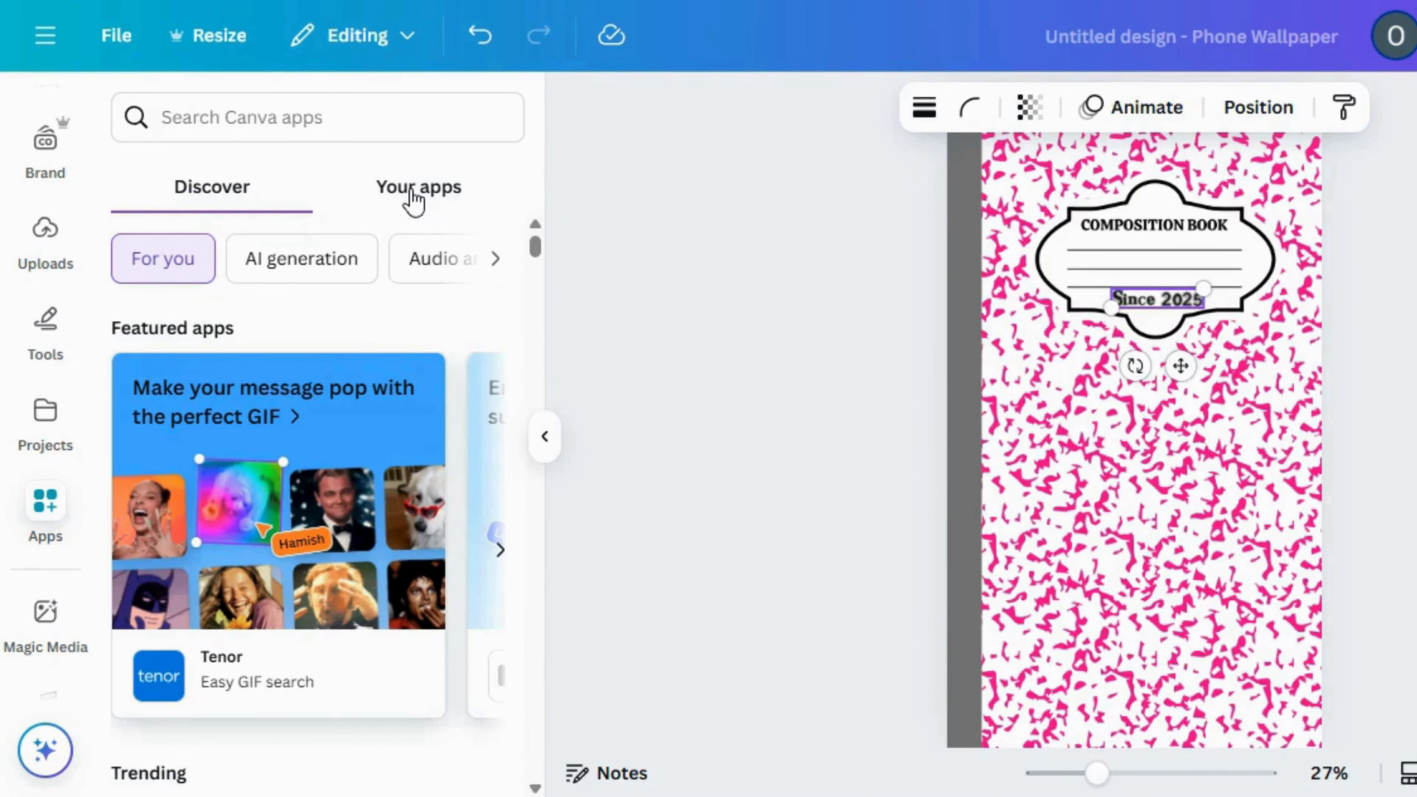
{"action": "left_click", "coordinate": [414, 202]}
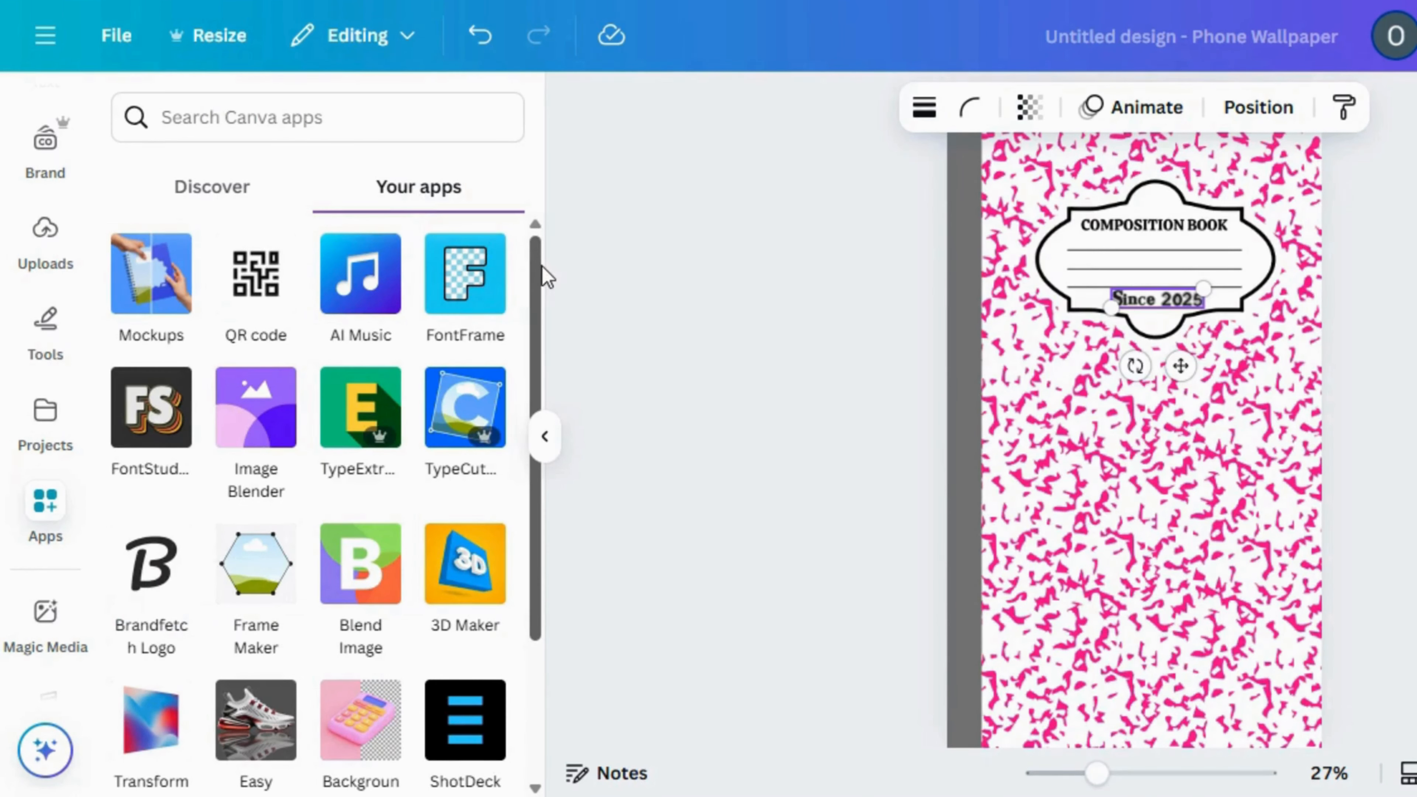
{"action": "left_click_drag", "start_coordinate": [541, 269], "coordinate": [533, 469]}
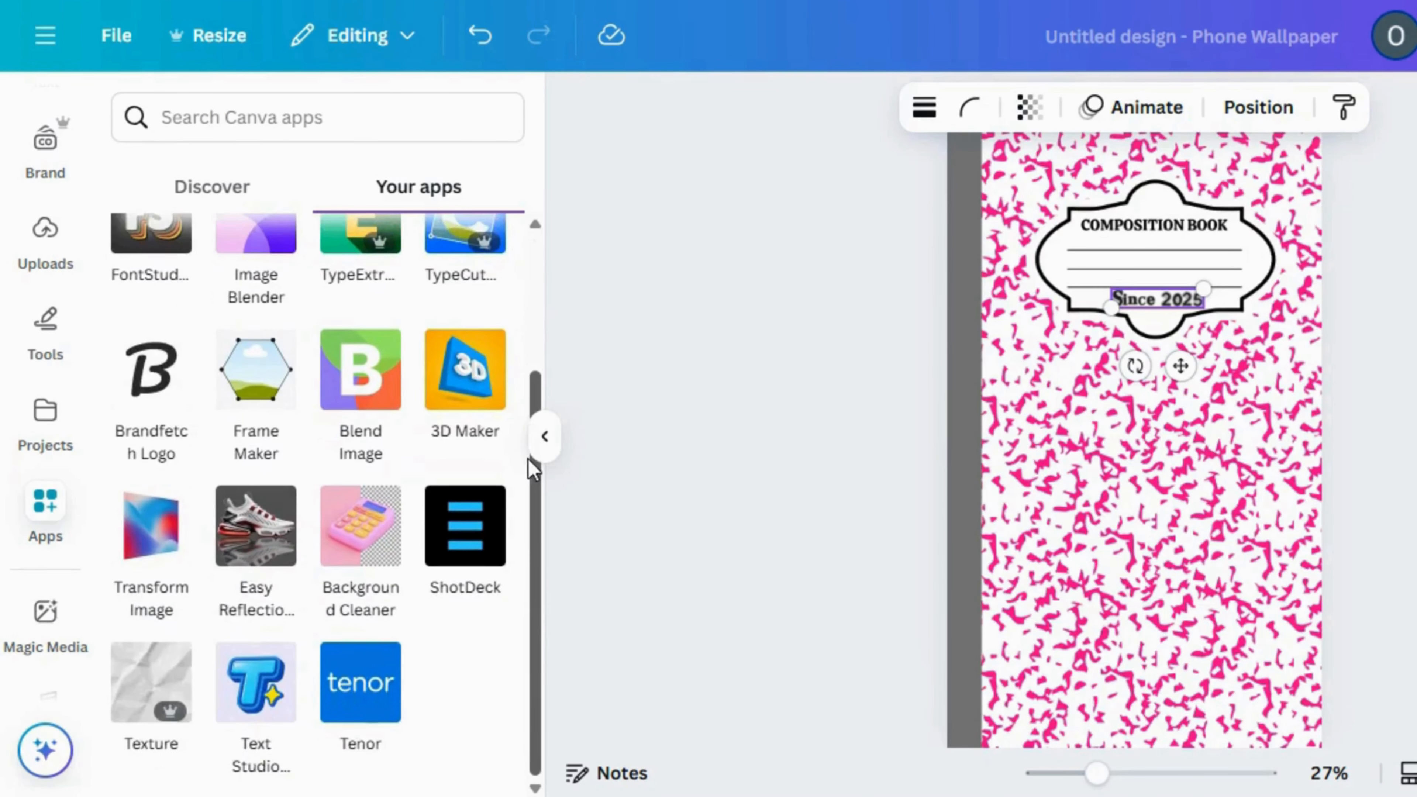
{"action": "left_click", "coordinate": [233, 715]}
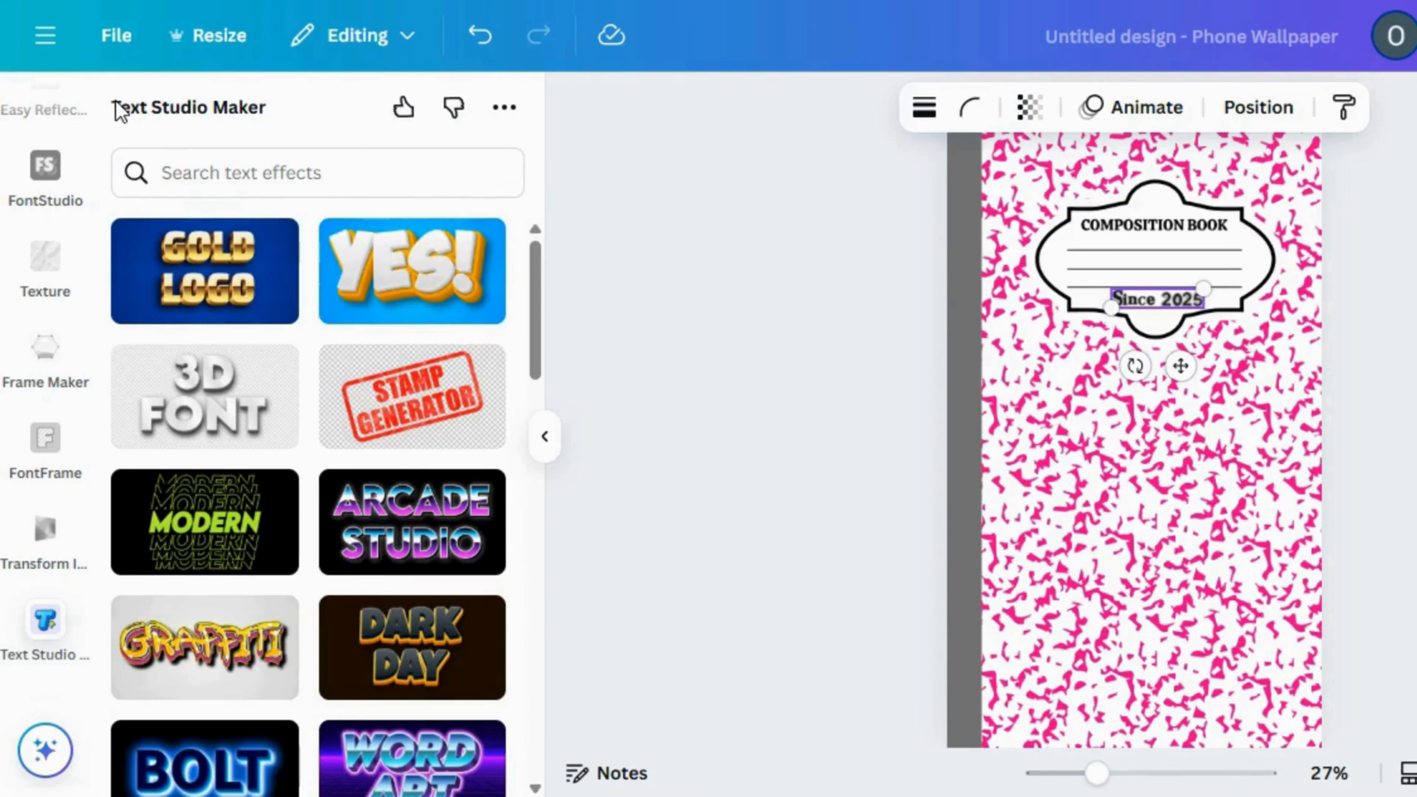
Browse the text effects and choose the Funky style
{"action": "scroll", "coordinate": [534, 789], "scroll_direction": "down", "scroll_amount": 15}
{"action": "scroll", "coordinate": [534, 788], "scroll_direction": "down", "scroll_amount": 10}
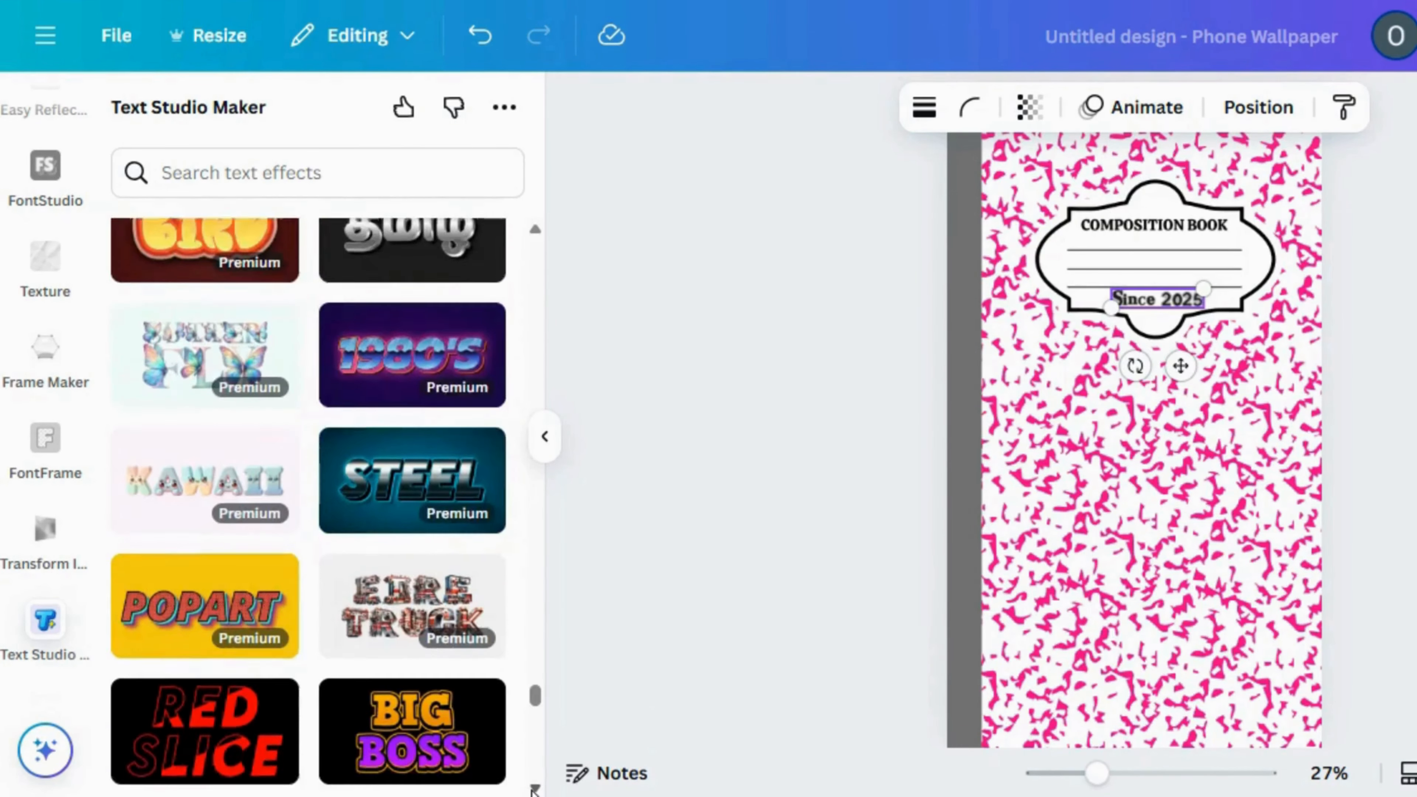
{"action": "scroll", "coordinate": [534, 789], "scroll_direction": "down", "scroll_amount": 8}
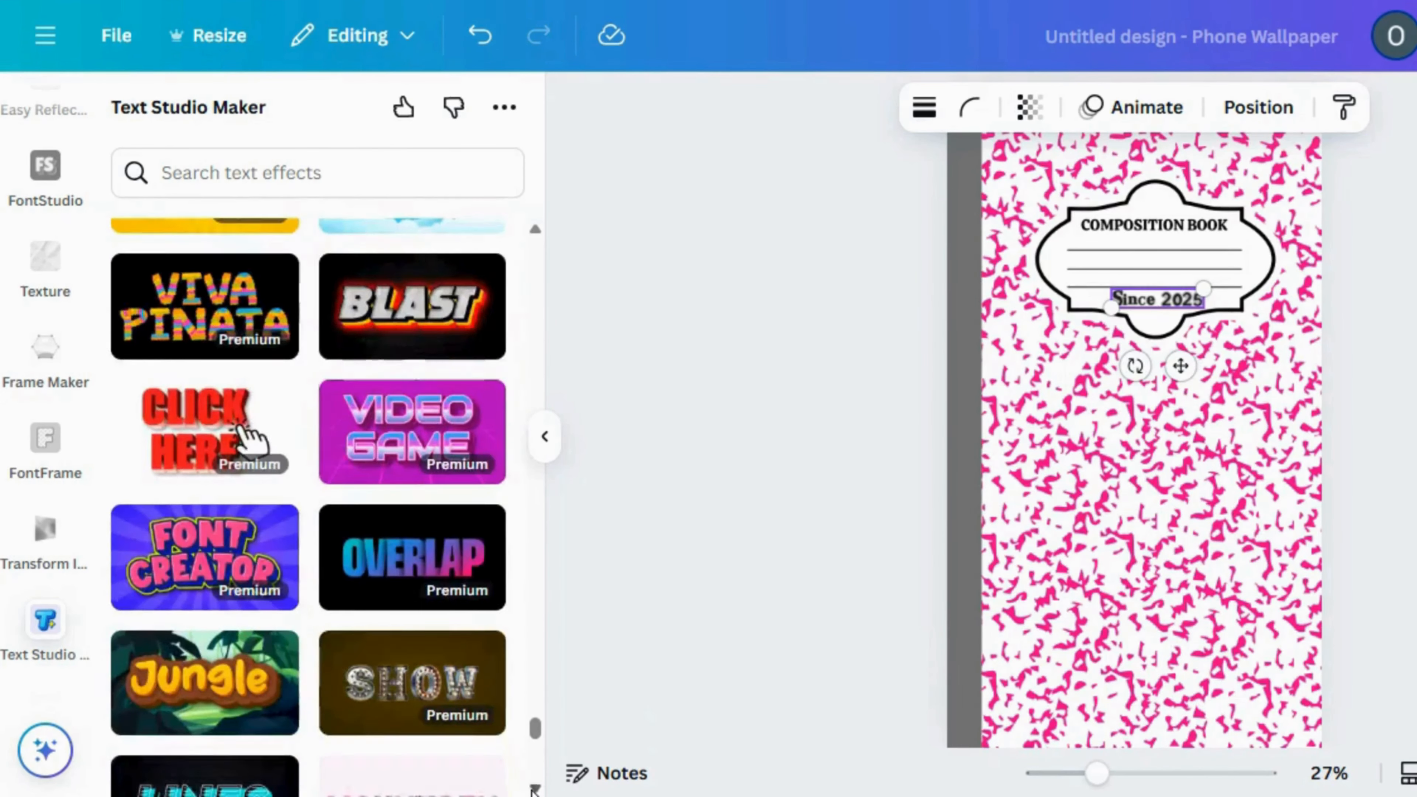
{"action": "scroll", "coordinate": [535, 788], "scroll_direction": "down", "scroll_amount": 10}
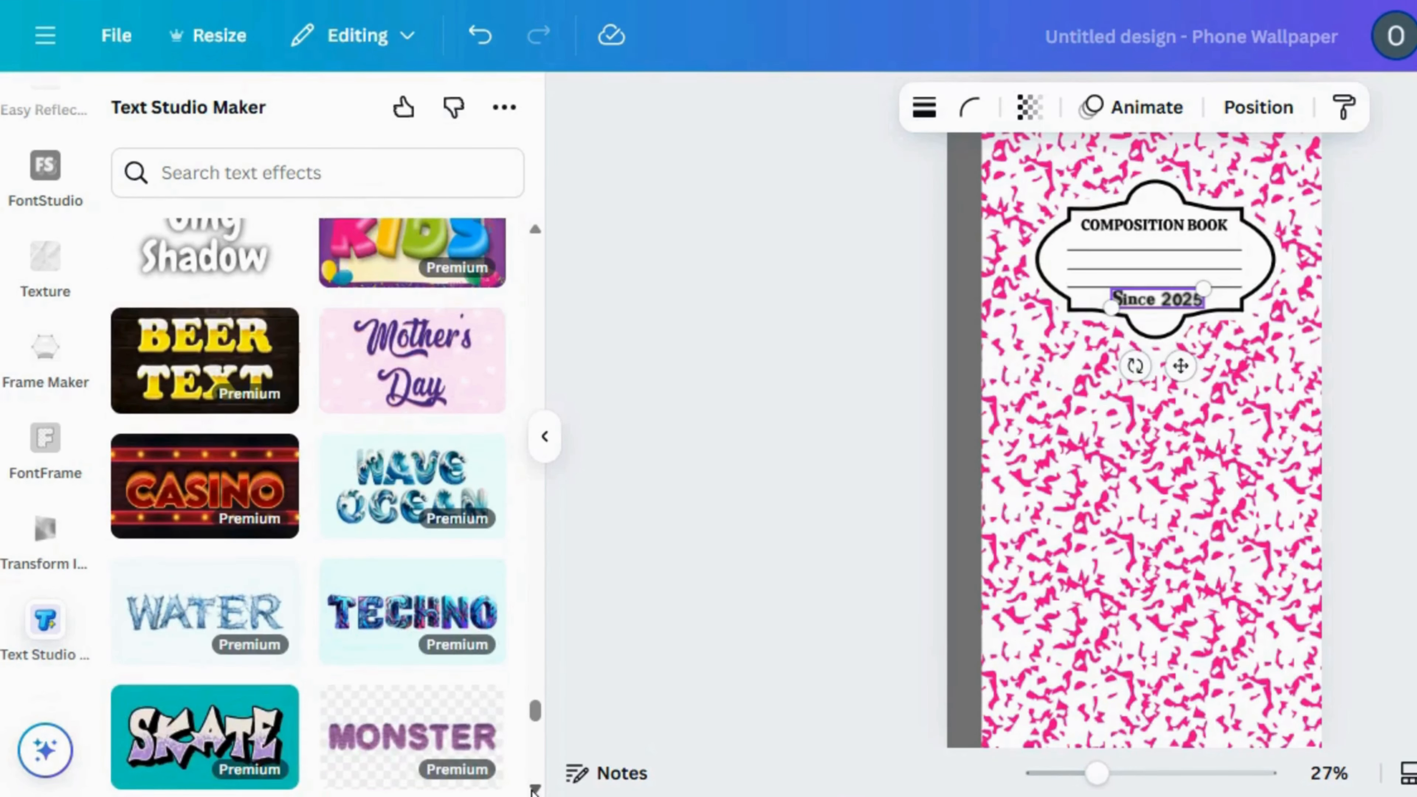
{"action": "scroll", "coordinate": [534, 788], "scroll_direction": "down", "scroll_amount": 8}
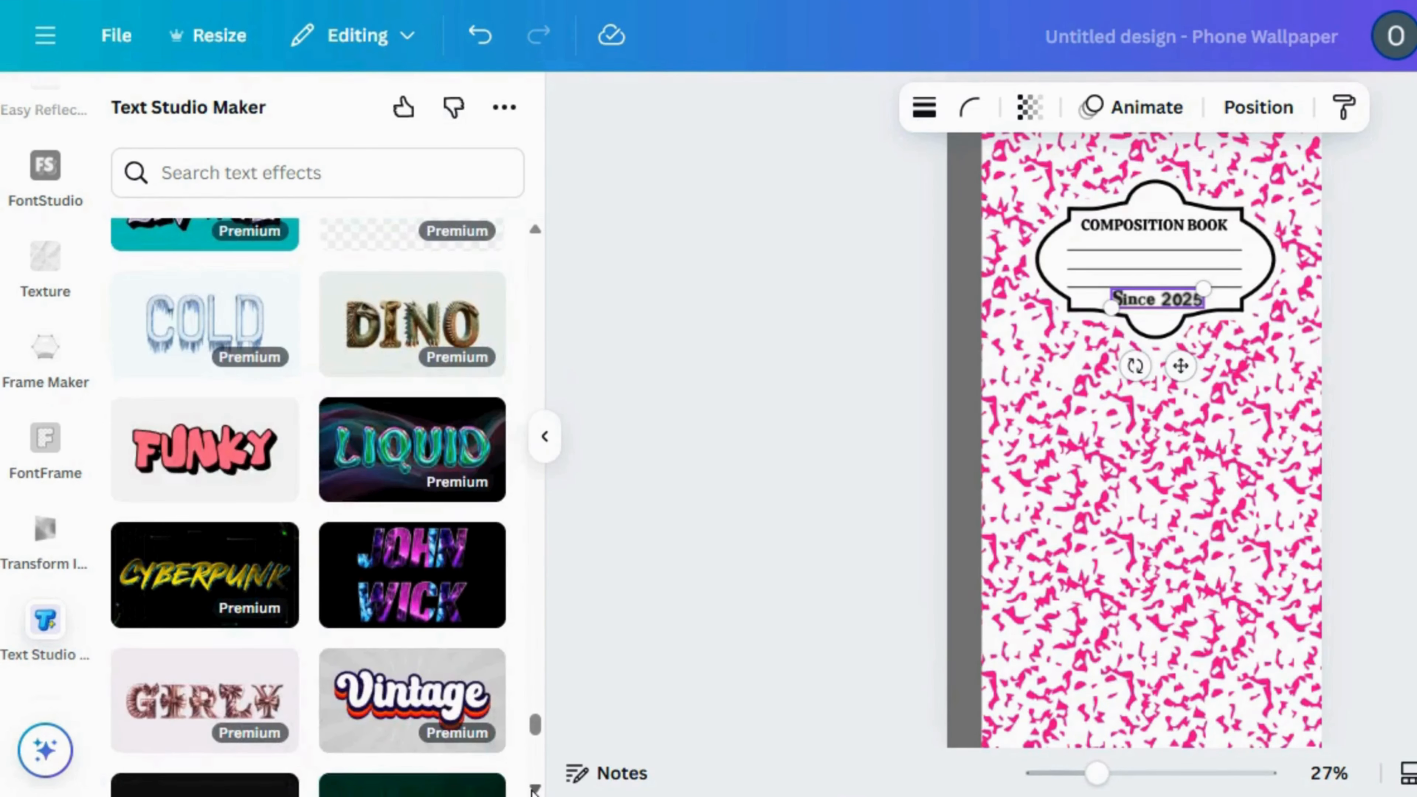
{"action": "left_click", "coordinate": [177, 462]}
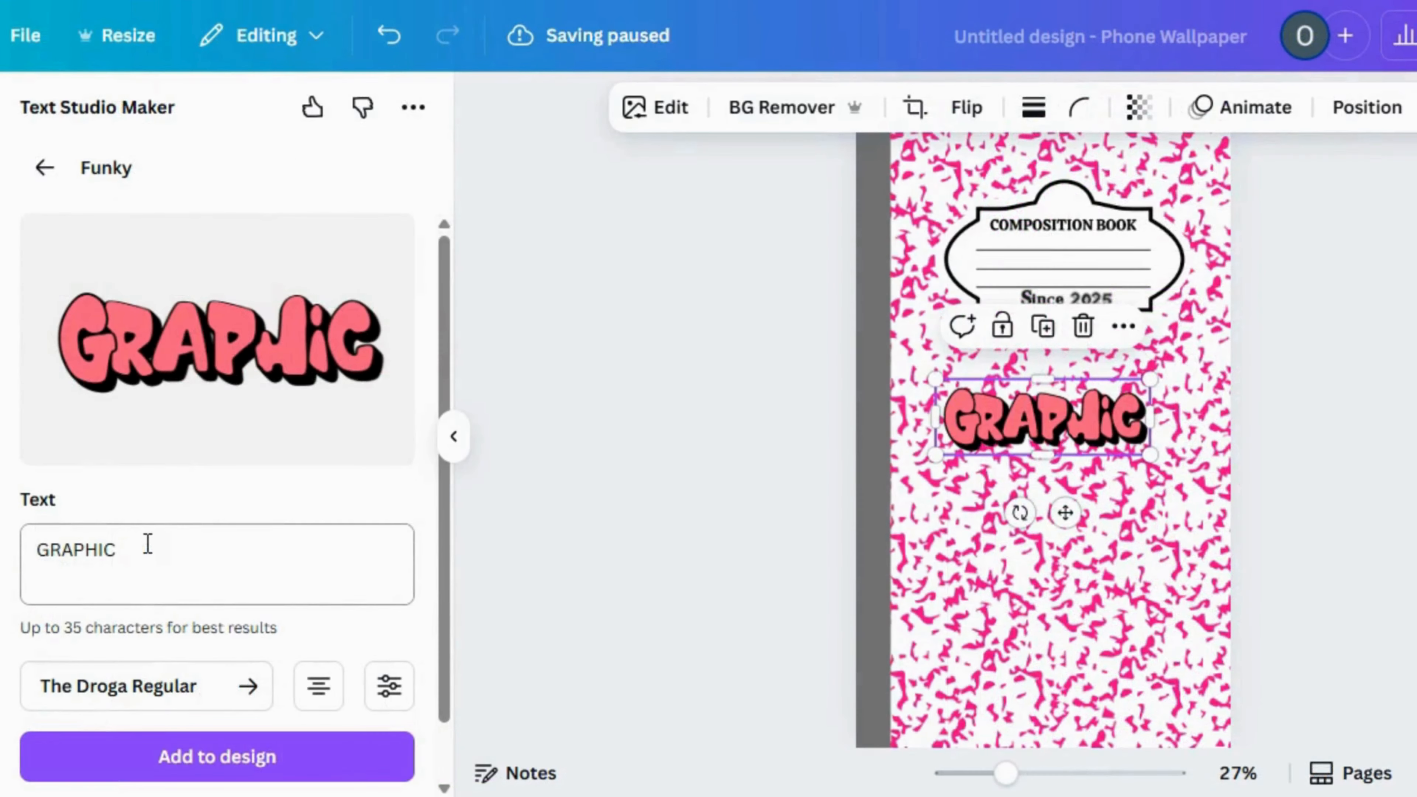
Replace the Funky effect's text with "OLI" and add it to the design
{"action": "left_click_drag", "start_coordinate": [146, 544], "coordinate": [45, 536]}
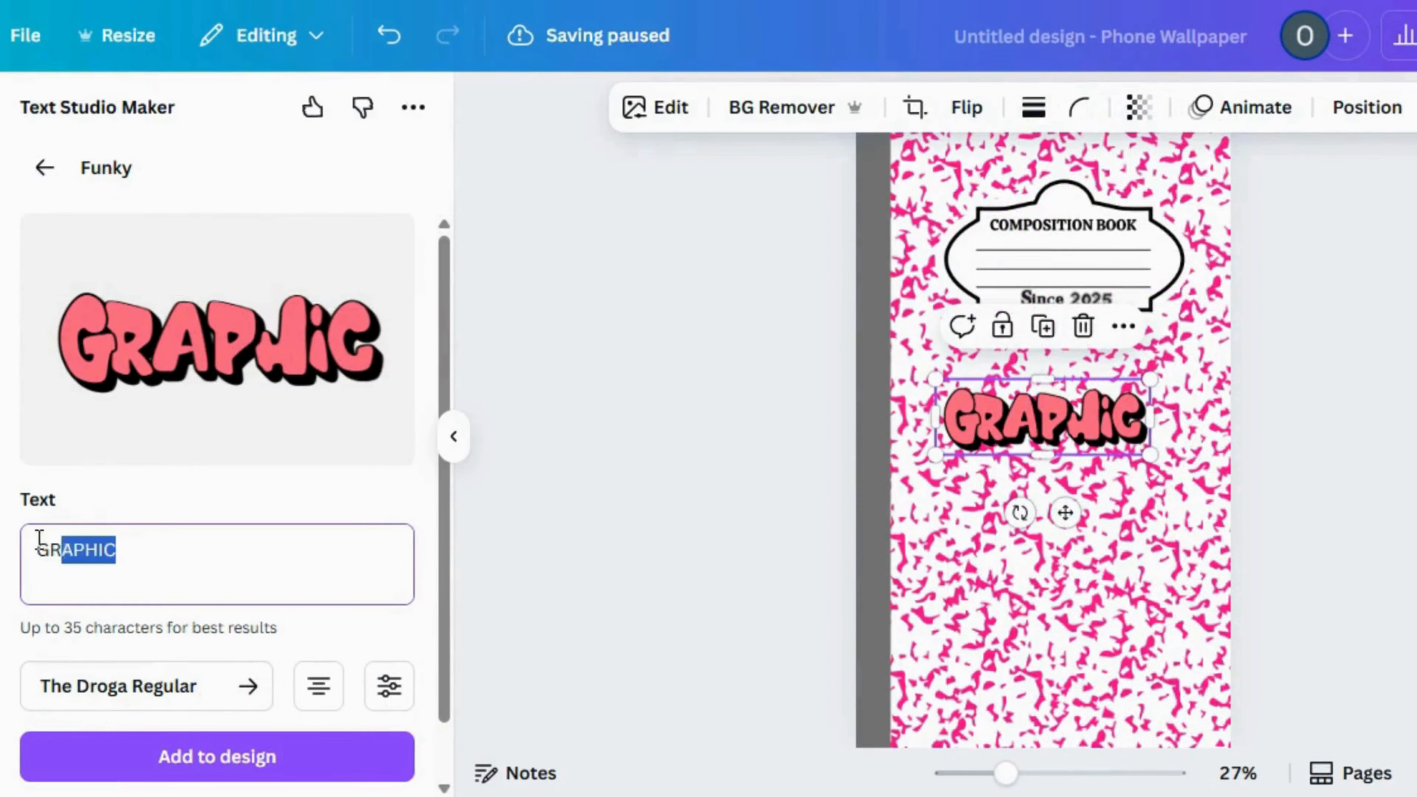
{"action": "key", "text": "BackSpace"}
{"action": "type", "text": "OLI"}
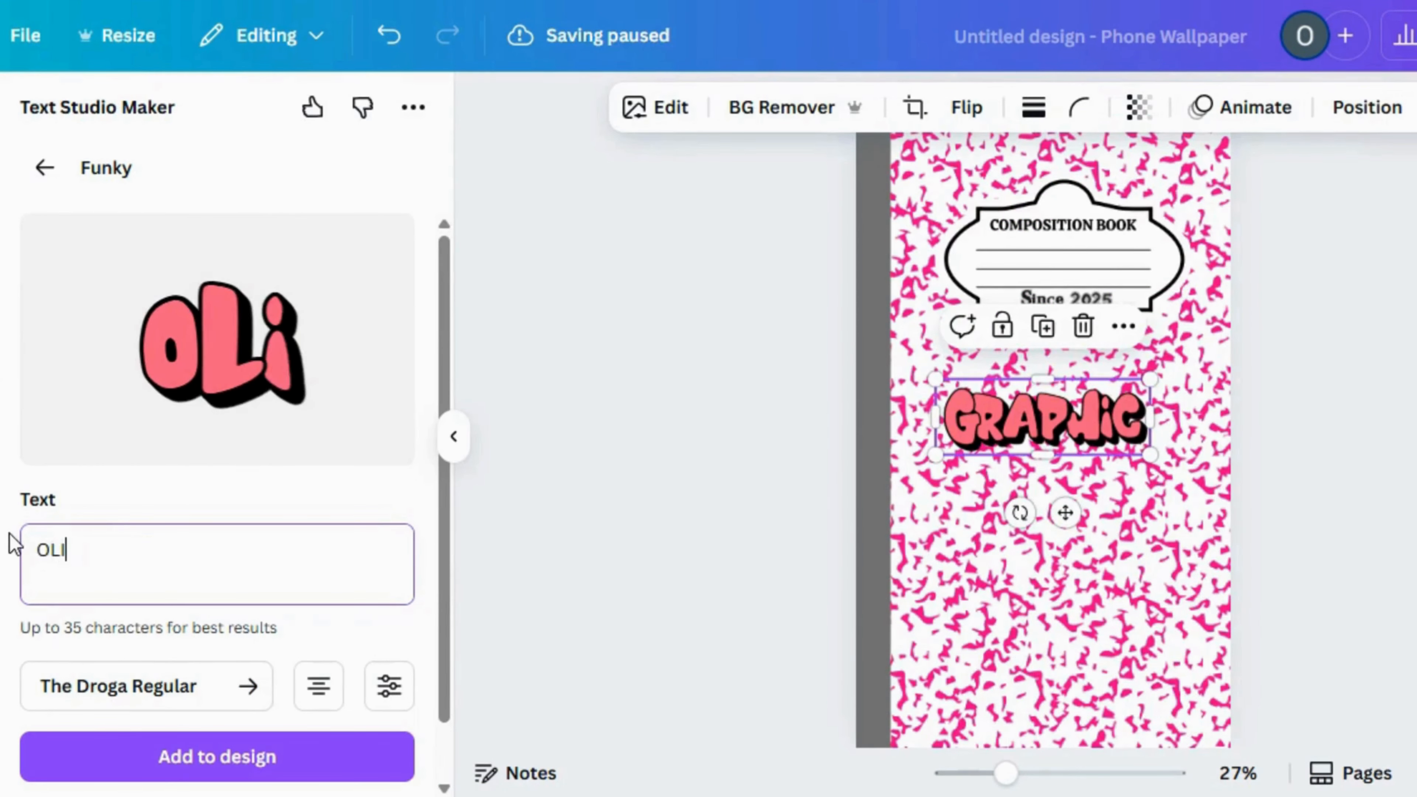
{"action": "left_click", "coordinate": [162, 770]}
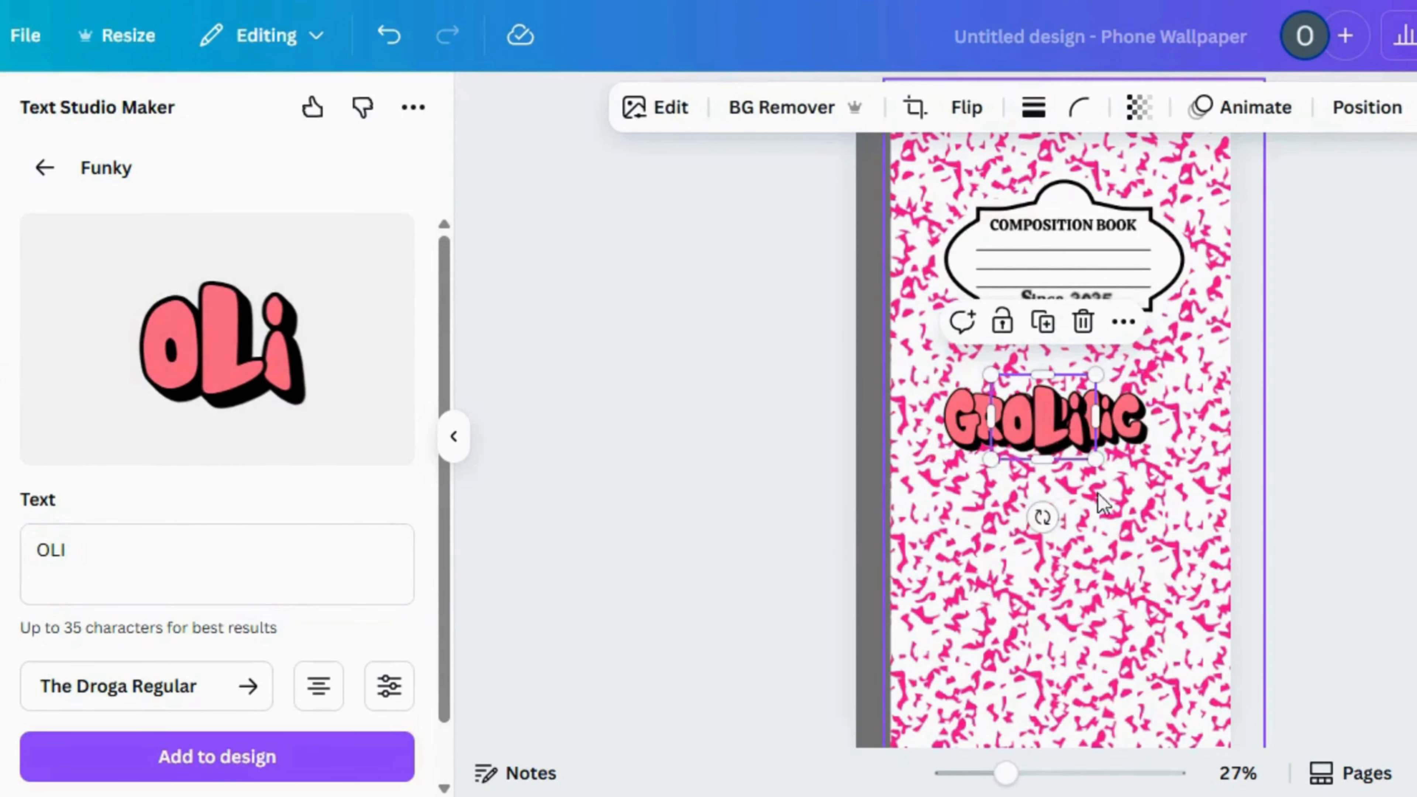
Move the "OLI" lettering onto the label, shrink it and place it at the start of the writing lines
{"action": "left_click_drag", "start_coordinate": [1040, 438], "coordinate": [1025, 258]}
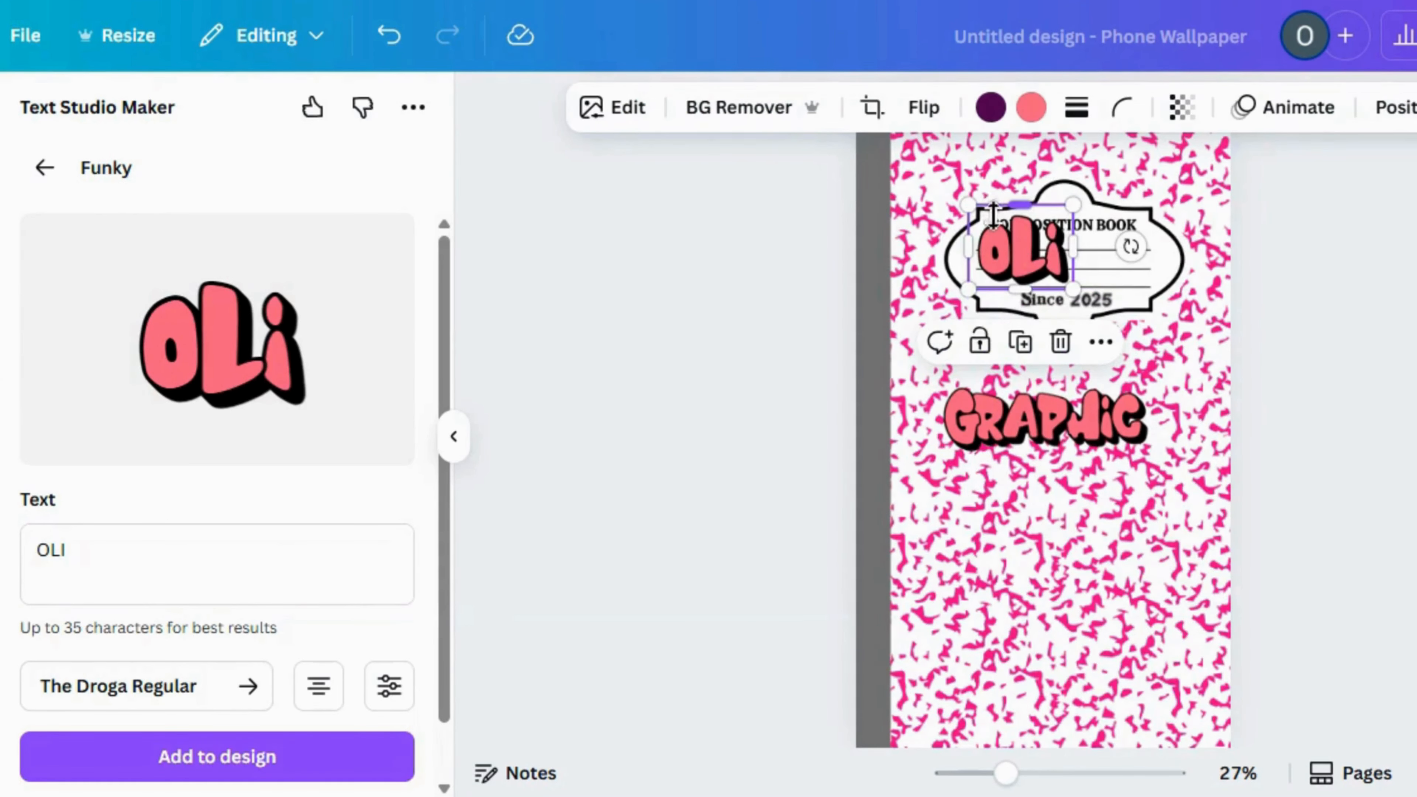
{"action": "left_click_drag", "start_coordinate": [996, 230], "coordinate": [978, 256]}
{"action": "left_click_drag", "start_coordinate": [1021, 357], "coordinate": [1020, 355]}
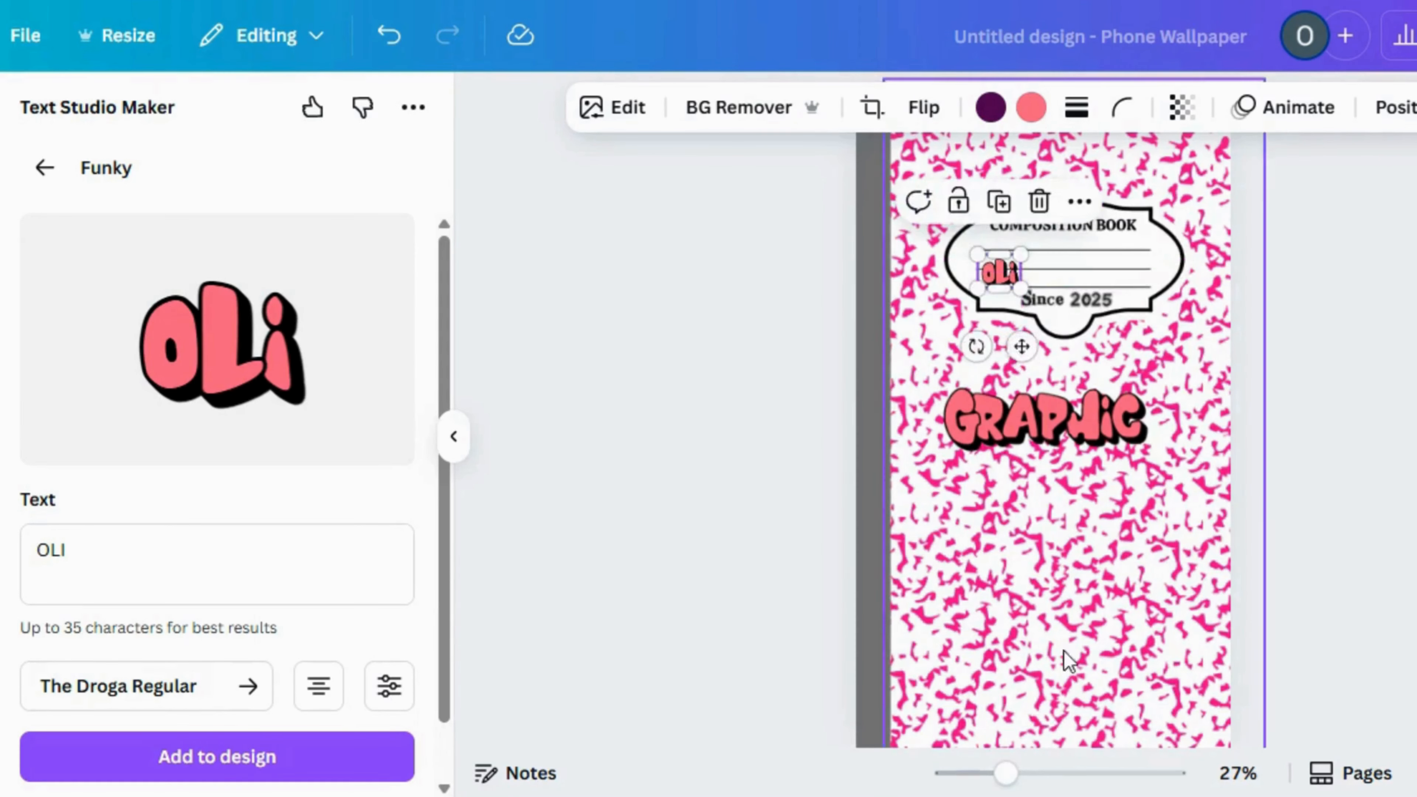
{"action": "left_click", "coordinate": [1048, 774]}
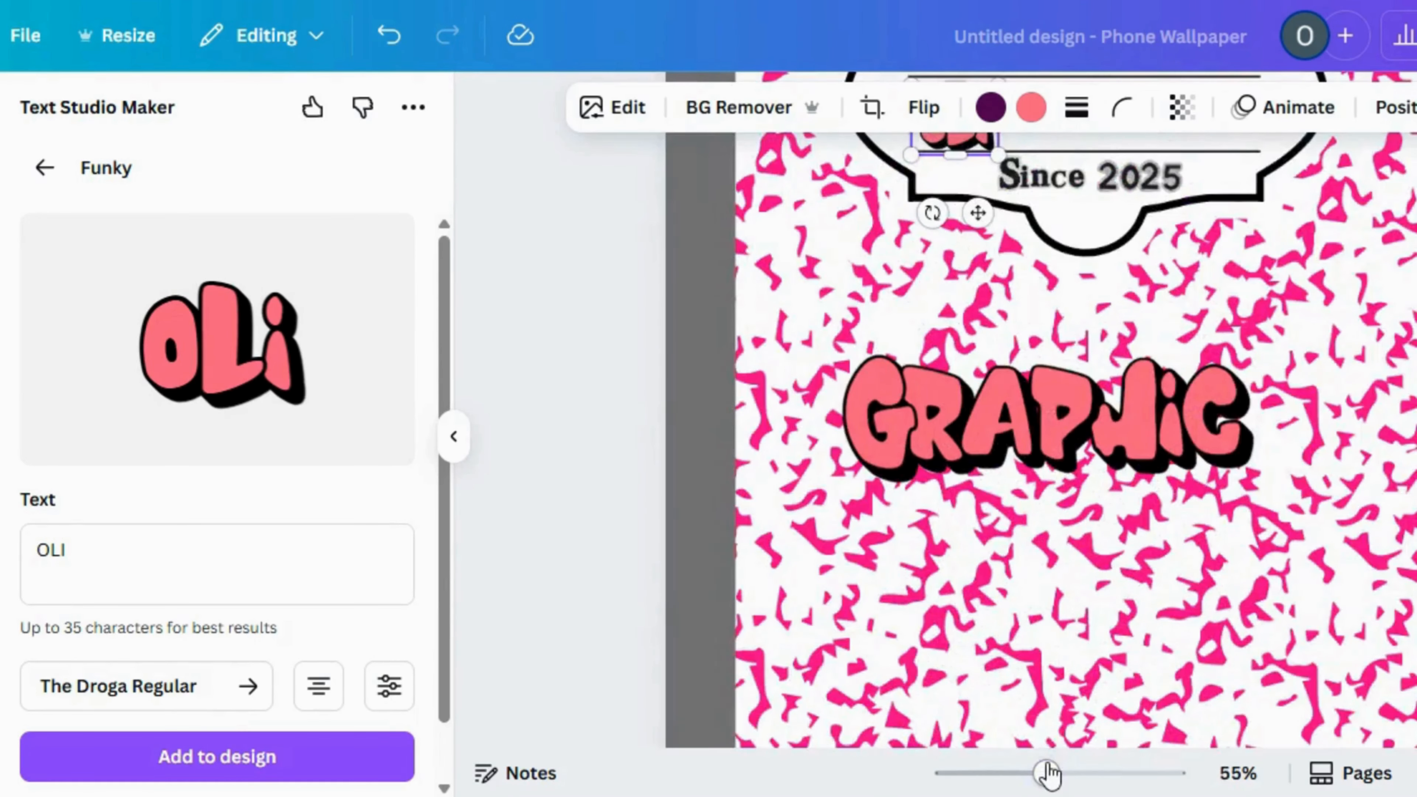
{"action": "scroll", "coordinate": [1060, 446], "scroll_direction": "up", "scroll_amount": 5}
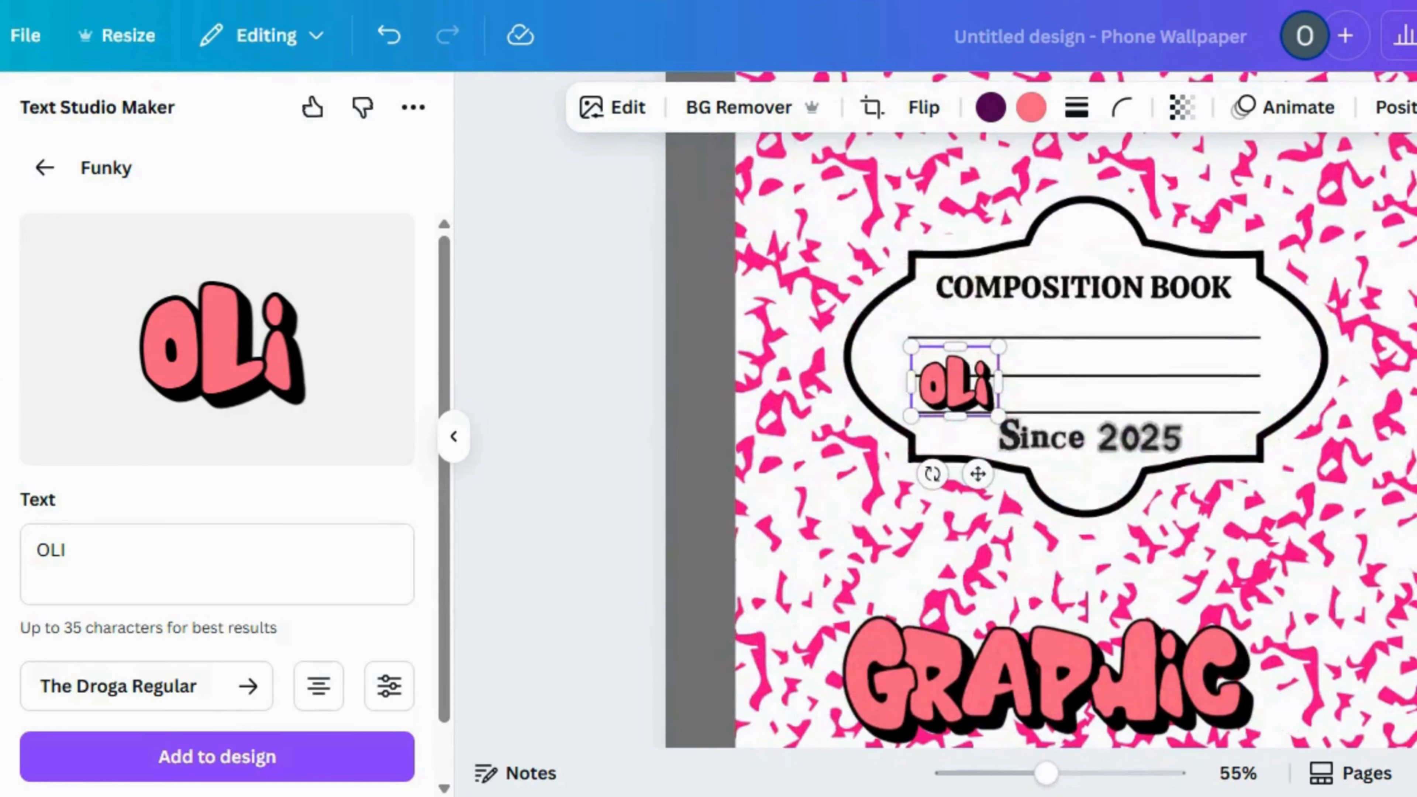
{"action": "left_click", "coordinate": [1070, 776]}
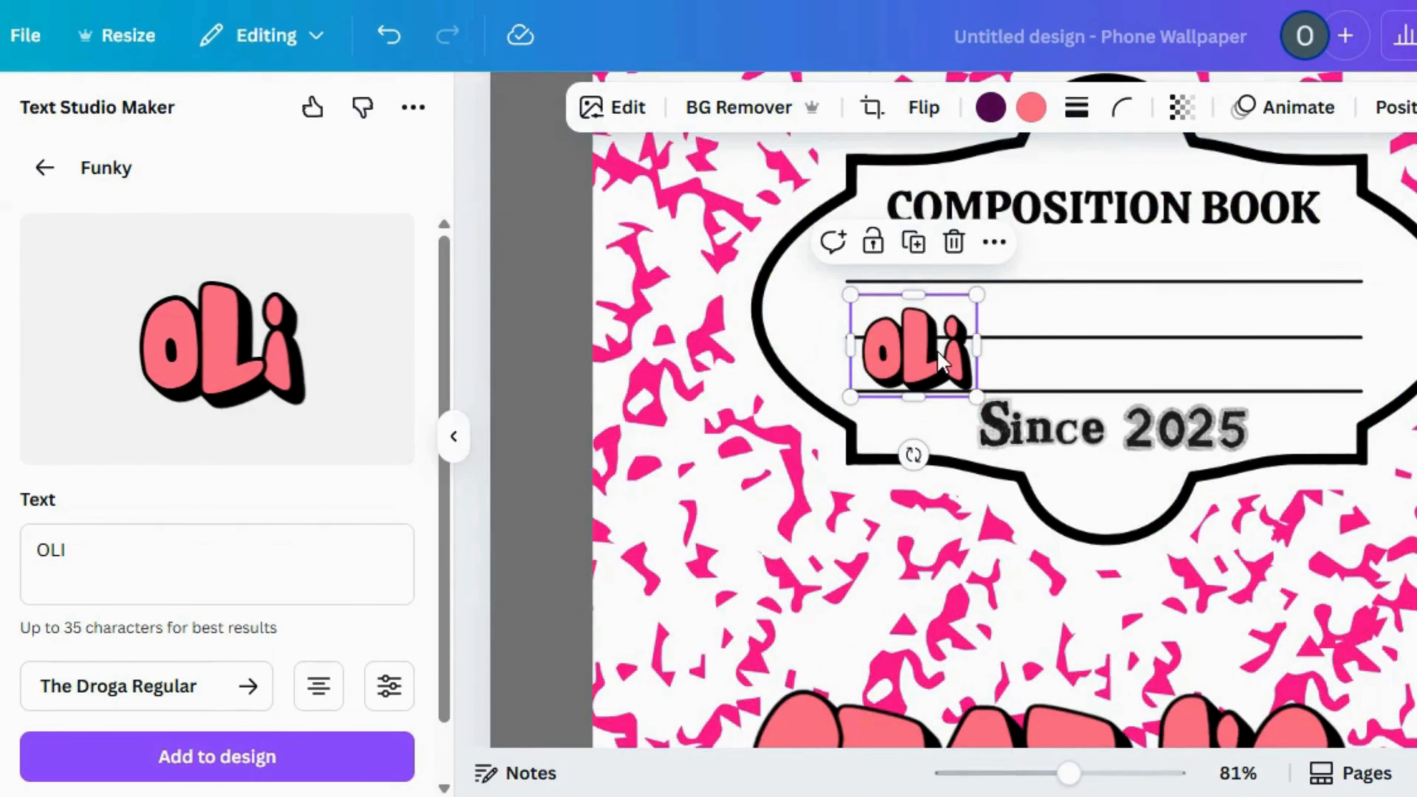
{"action": "mouse_move", "coordinate": [940, 360]}
{"action": "left_mouse_down"}
{"action": "mouse_move", "coordinate": [926, 338]}
{"action": "mouse_move", "coordinate": [947, 336]}
{"action": "left_mouse_up"}
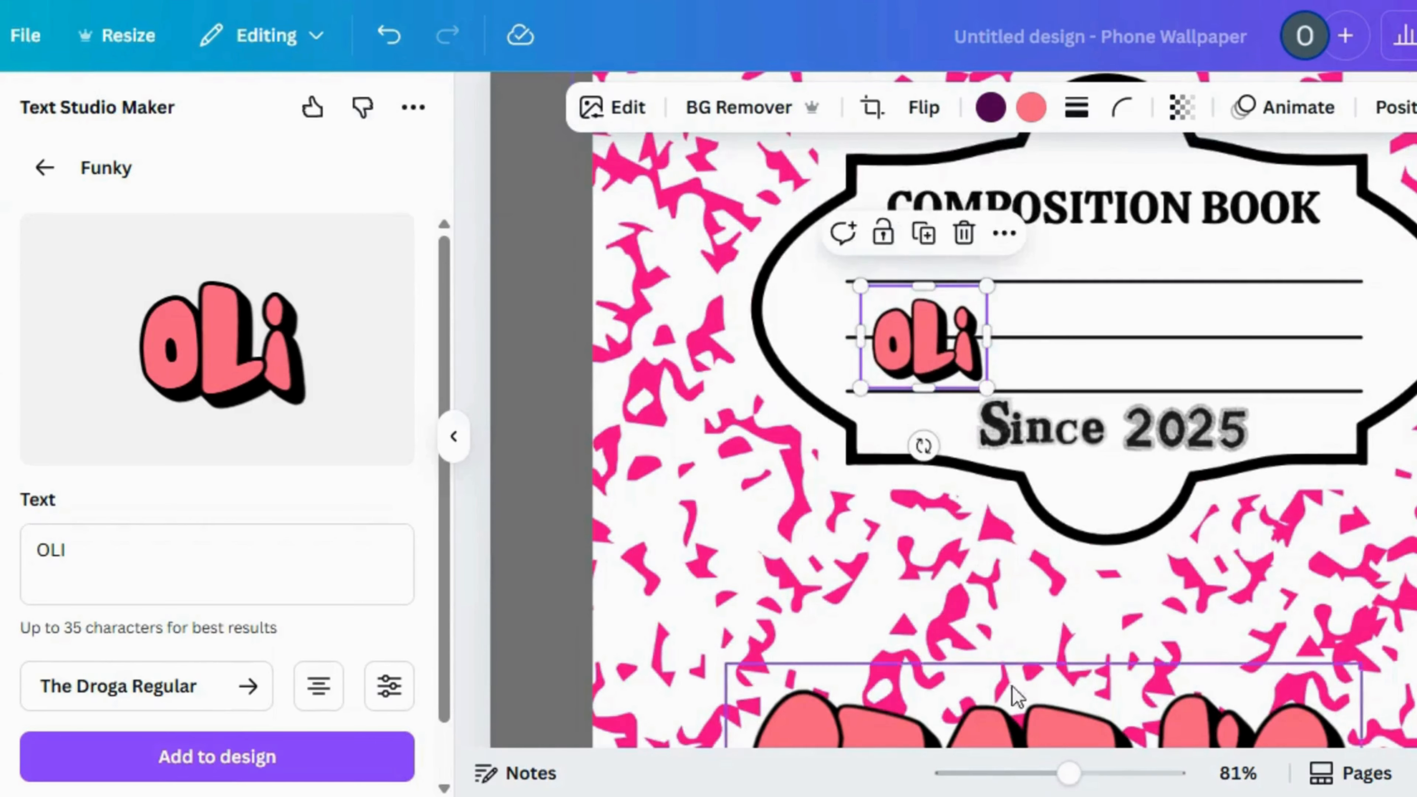
Move the "GRAPHIC" lettering onto the label, shrink it and line it up closely after "OLI"
{"action": "left_click_drag", "start_coordinate": [1019, 725], "coordinate": [1123, 257]}
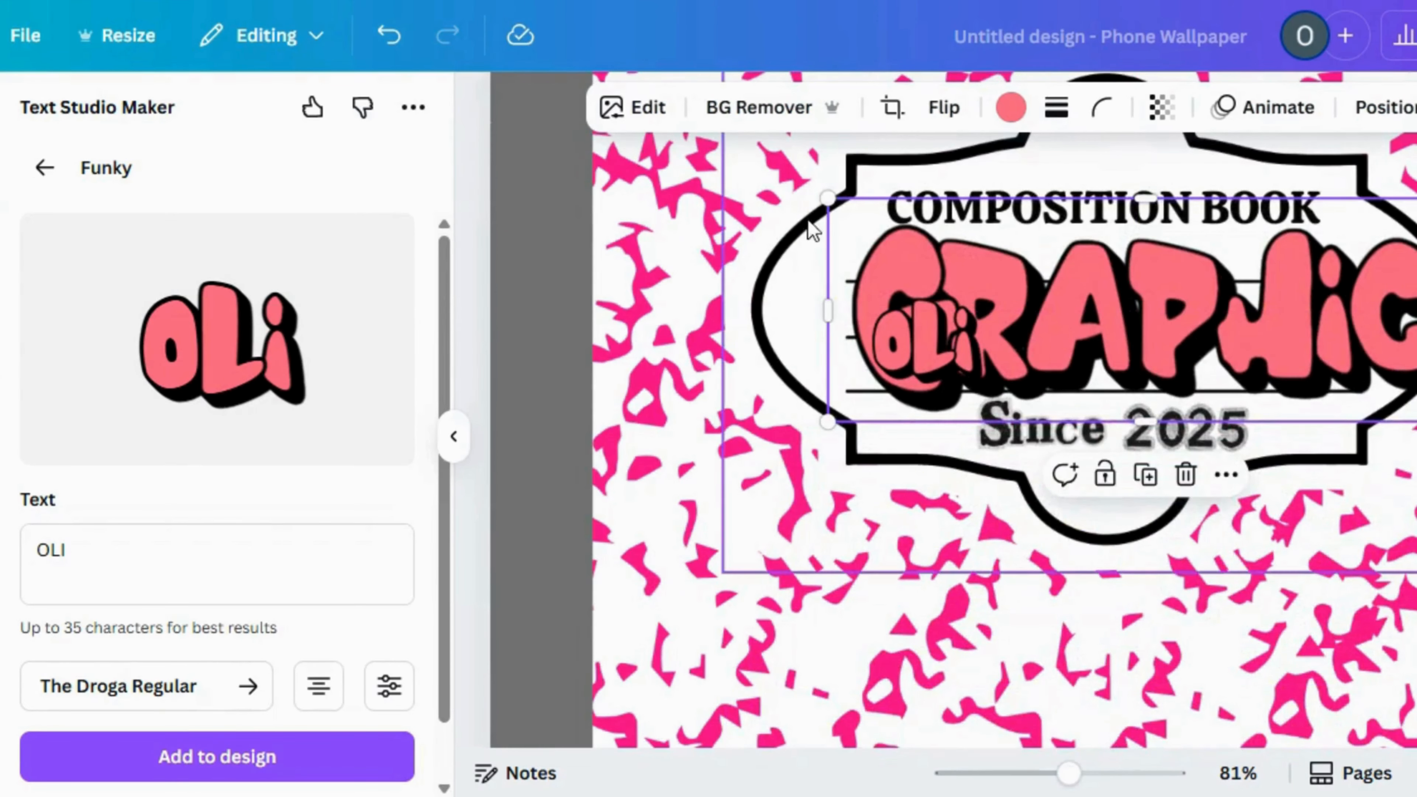
{"action": "left_click_drag", "start_coordinate": [828, 198], "coordinate": [1153, 306]}
{"action": "left_click_drag", "start_coordinate": [1263, 382], "coordinate": [1126, 336]}
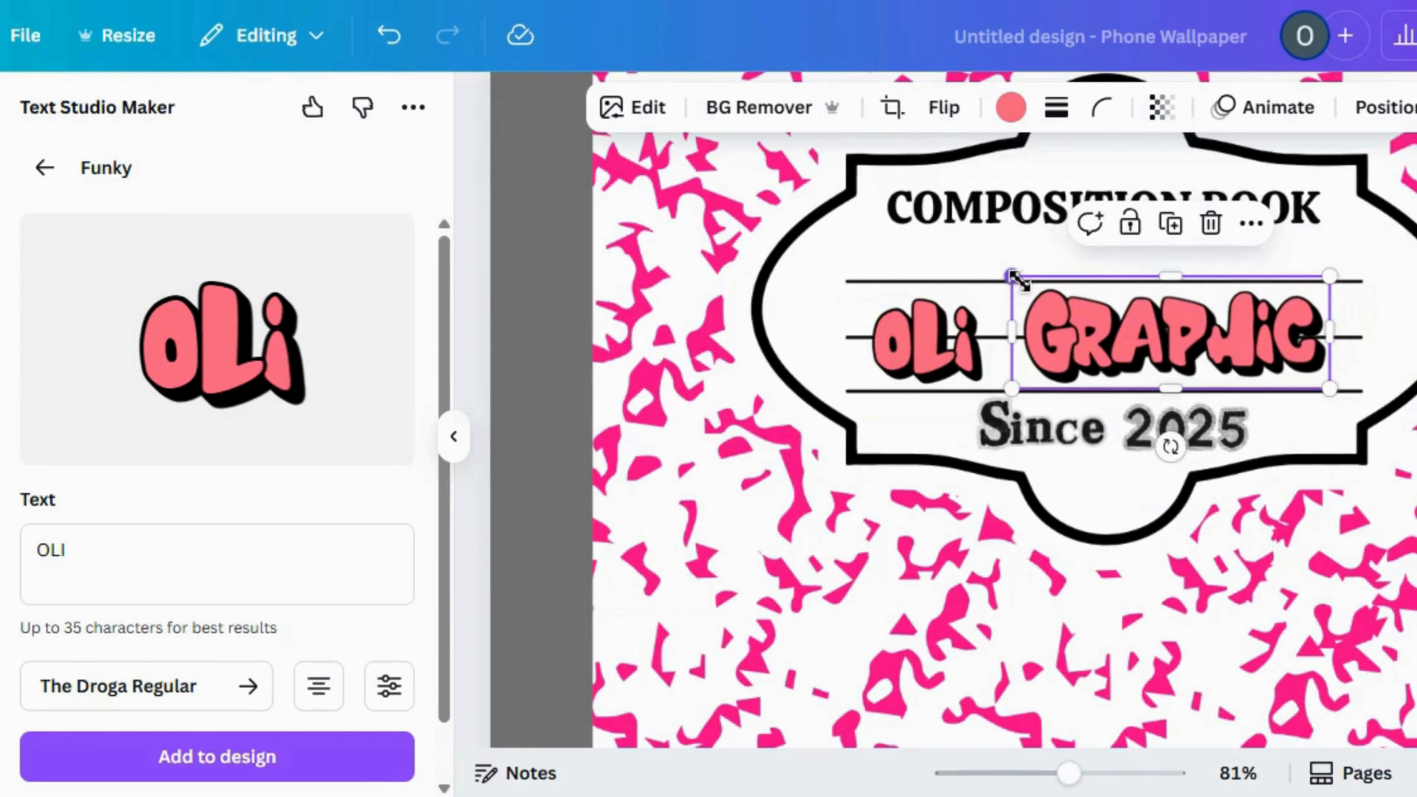
{"action": "left_click_drag", "start_coordinate": [1013, 277], "coordinate": [1024, 280]}
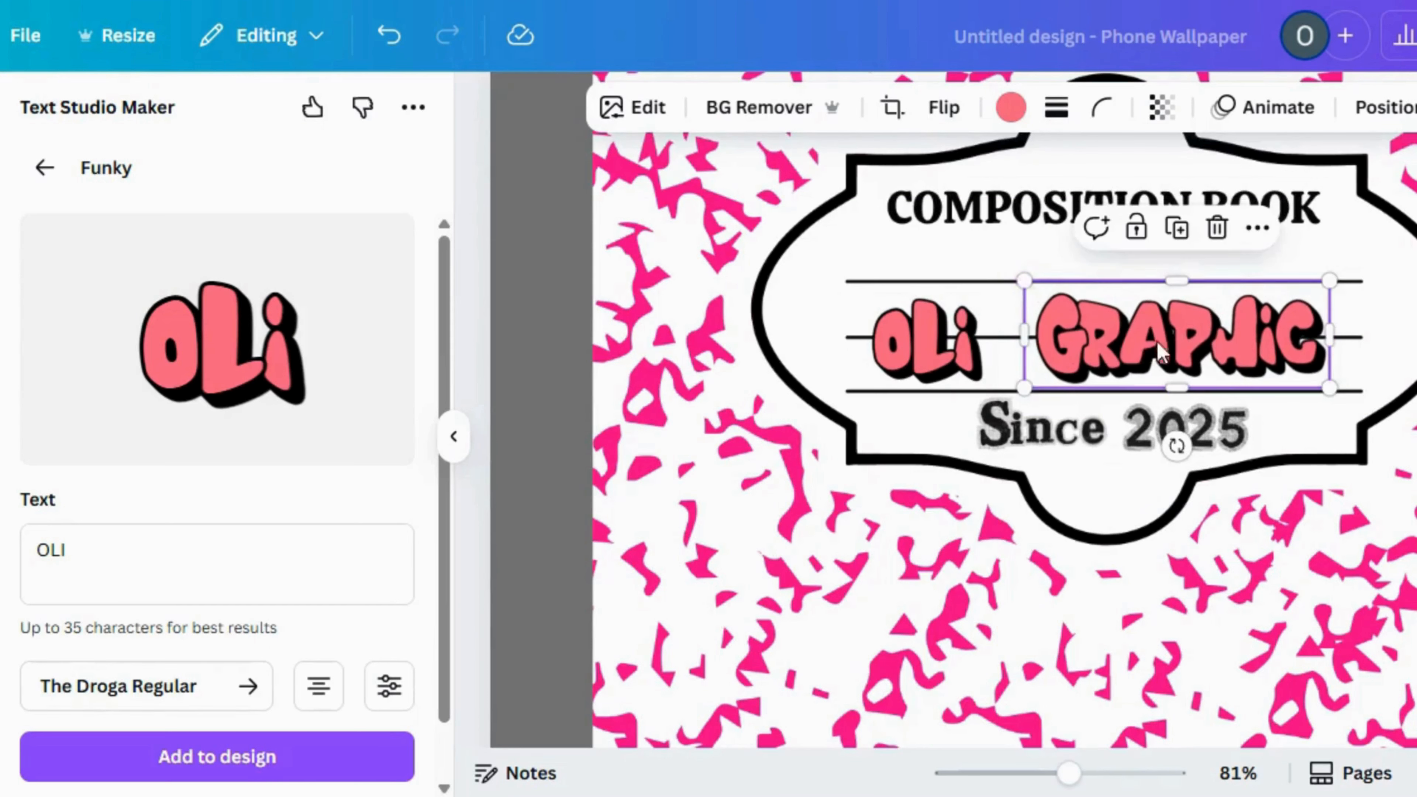
{"action": "mouse_move", "coordinate": [1184, 346]}
{"action": "left_mouse_down"}
{"action": "mouse_move", "coordinate": [1173, 345]}
{"action": "mouse_move", "coordinate": [1187, 344]}
{"action": "left_mouse_up"}
{"action": "left_click", "coordinate": [935, 349]}
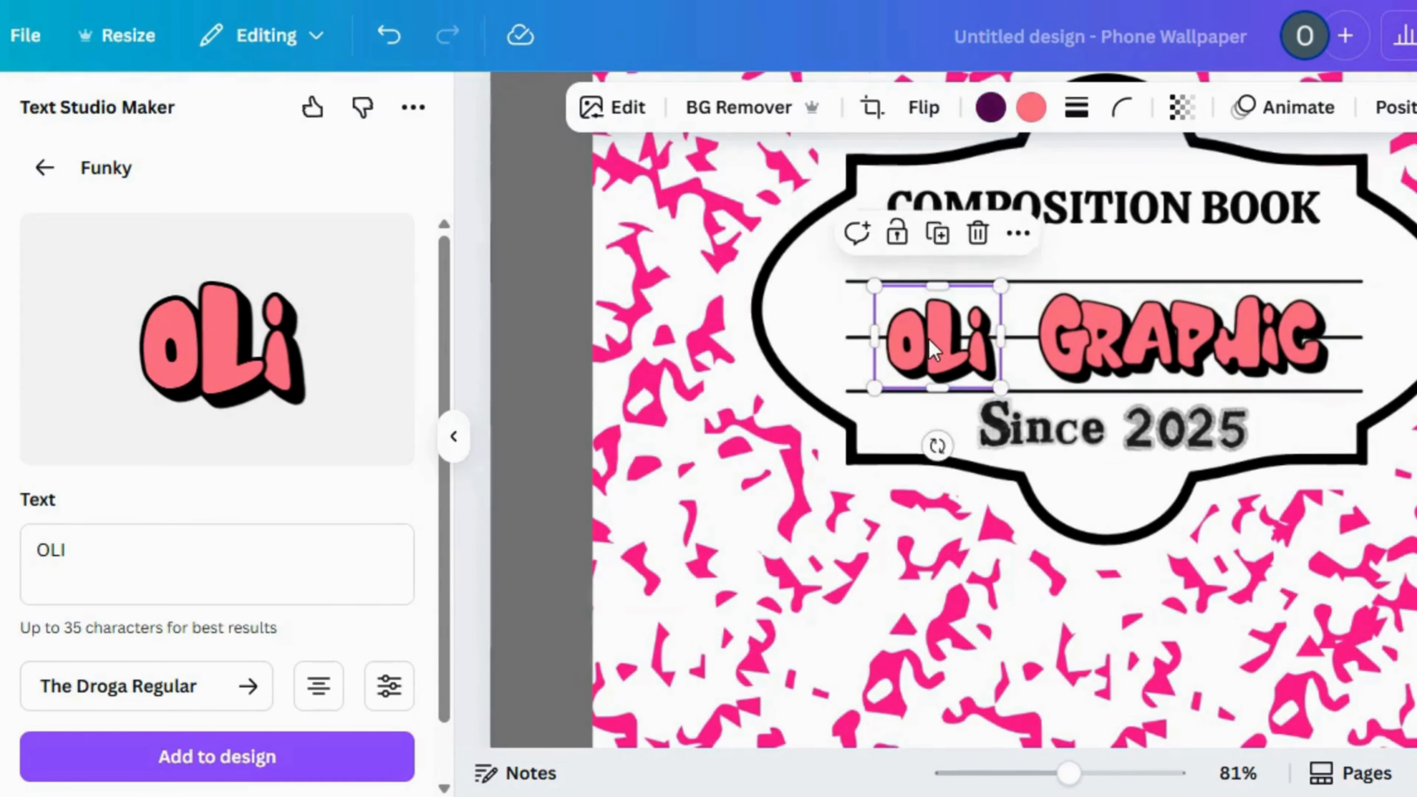
{"action": "left_click", "coordinate": [668, 470]}
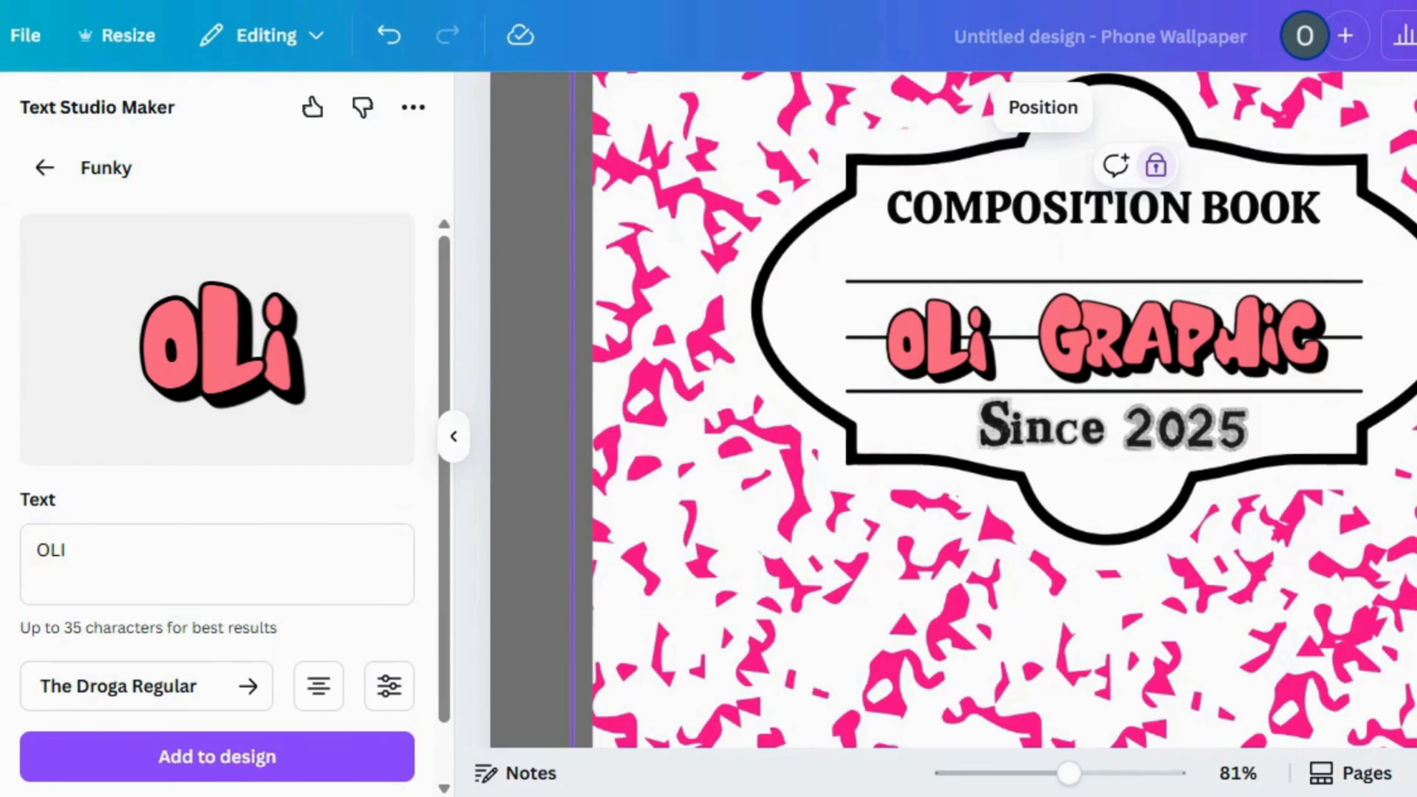
Add the uploaded image of the girl in a pink cap and cargo trousers to the wallpaper
{"action": "left_click", "coordinate": [1004, 776]}
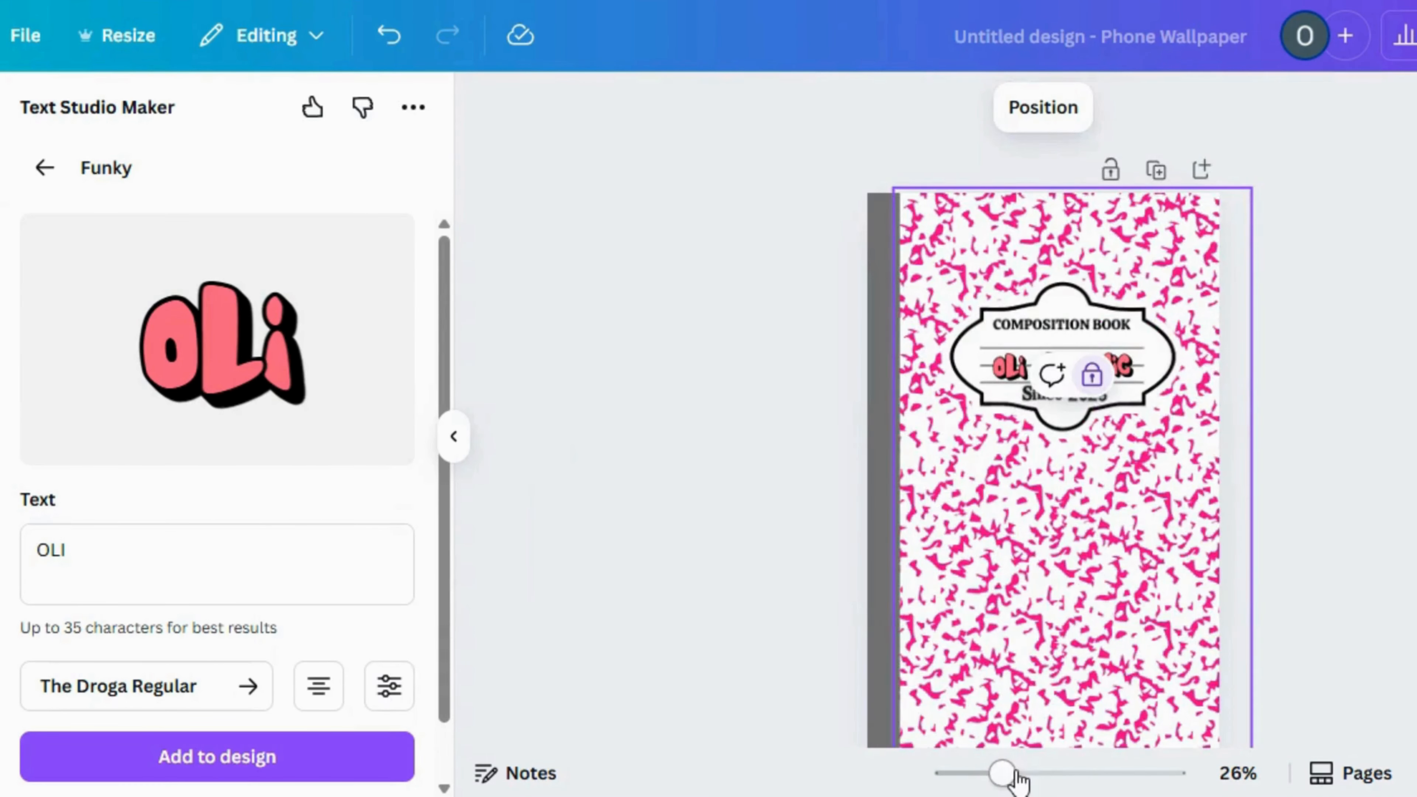
{"action": "left_click", "coordinate": [981, 774]}
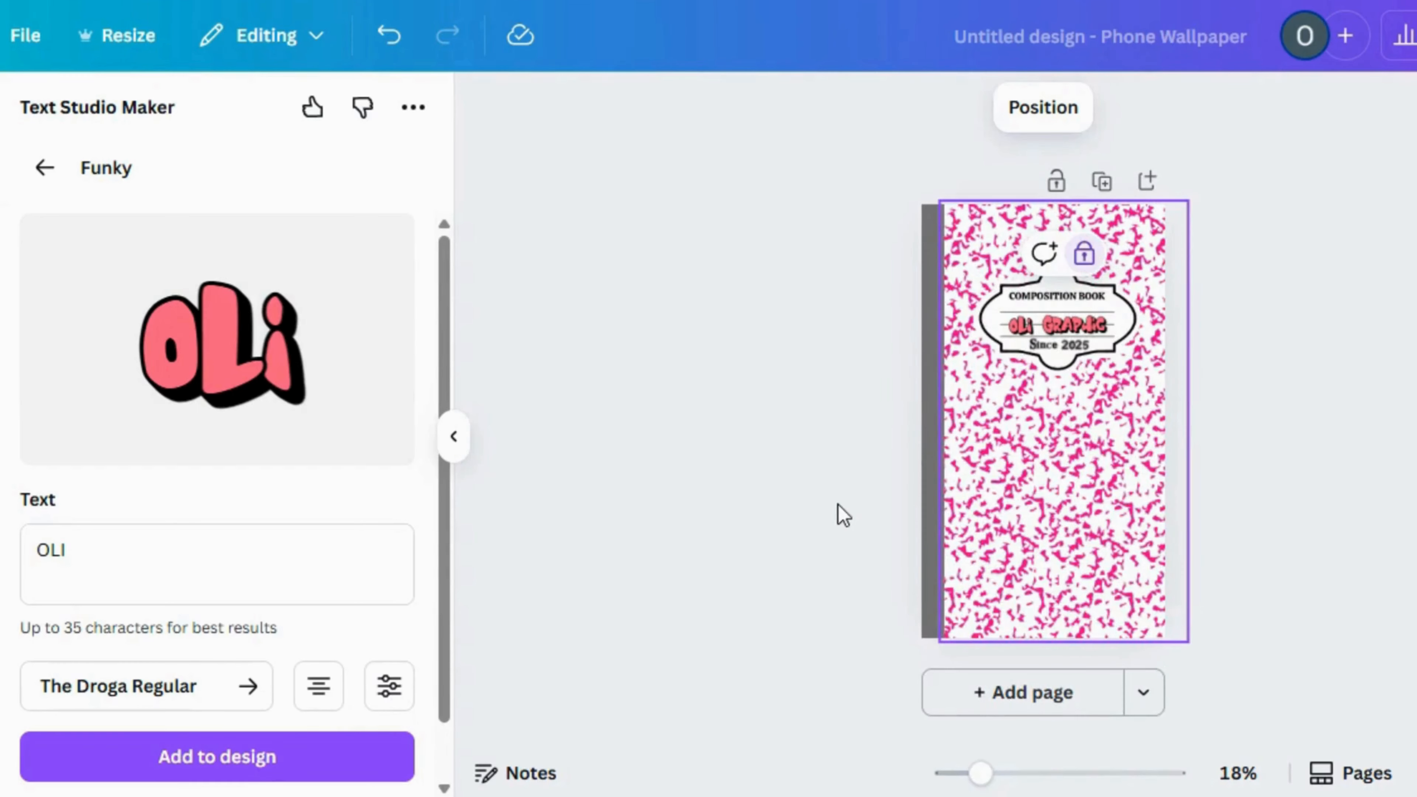
{"action": "left_click", "coordinate": [44, 169]}
{"action": "left_click", "coordinate": [33, 324]}
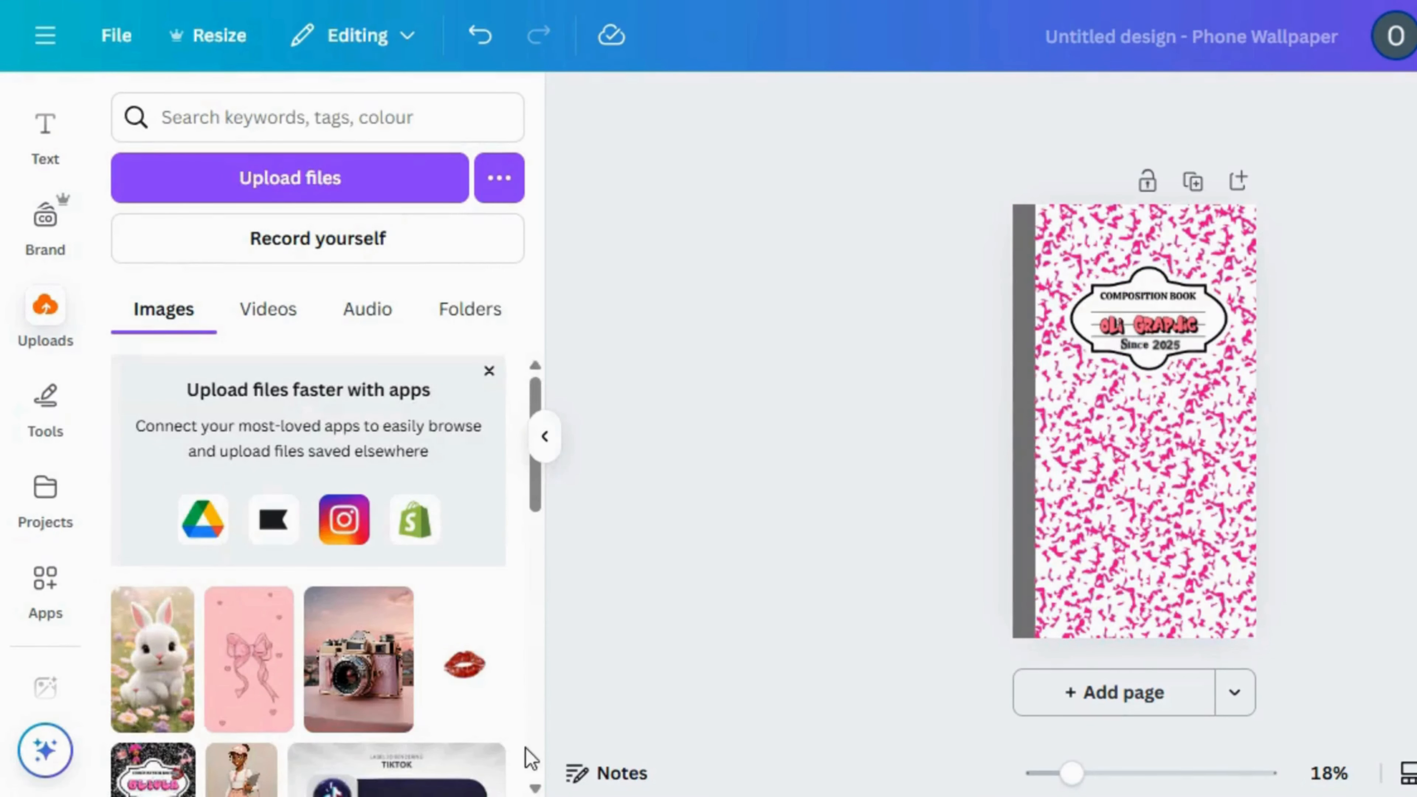
{"action": "left_click", "coordinate": [535, 788]}
{"action": "left_click", "coordinate": [535, 788]}
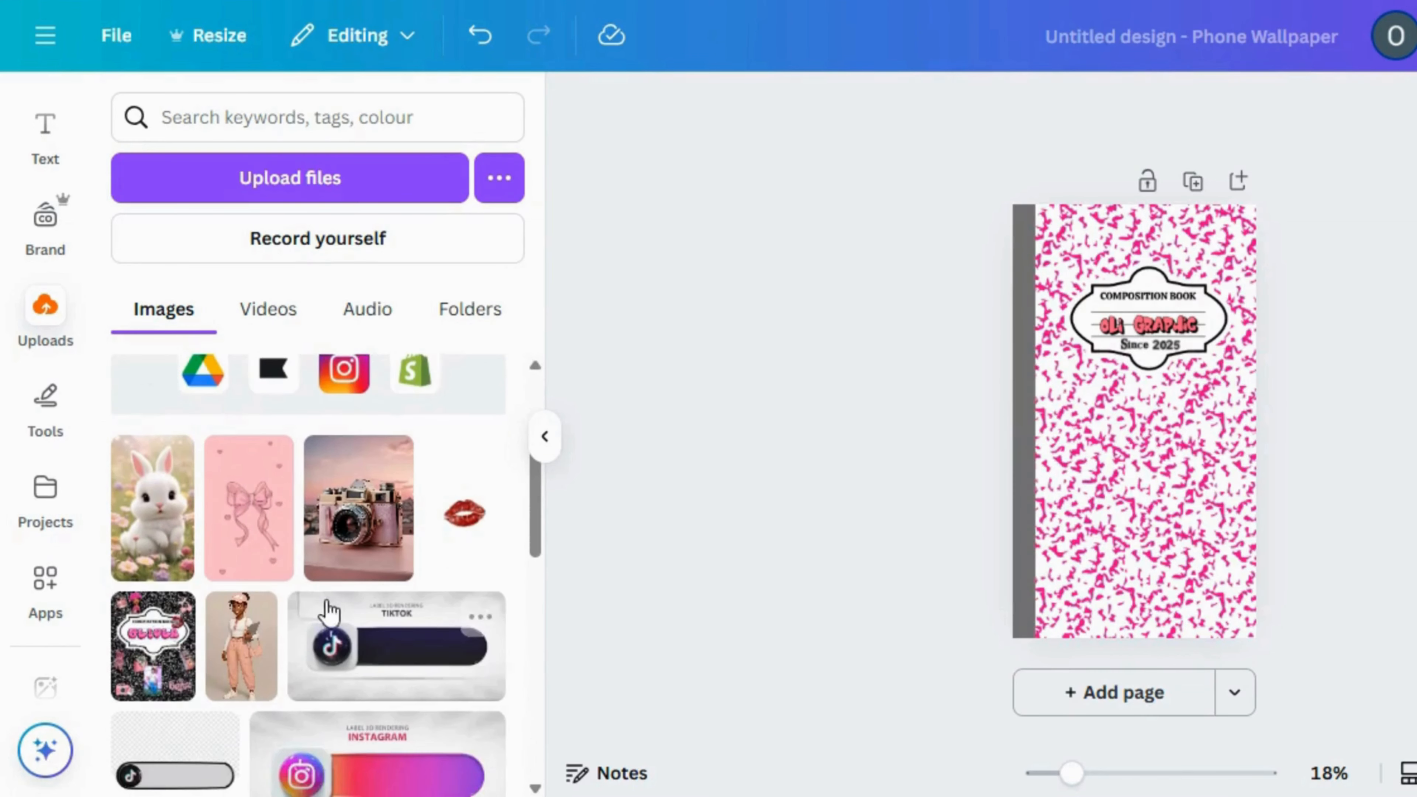
{"action": "left_click", "coordinate": [254, 673]}
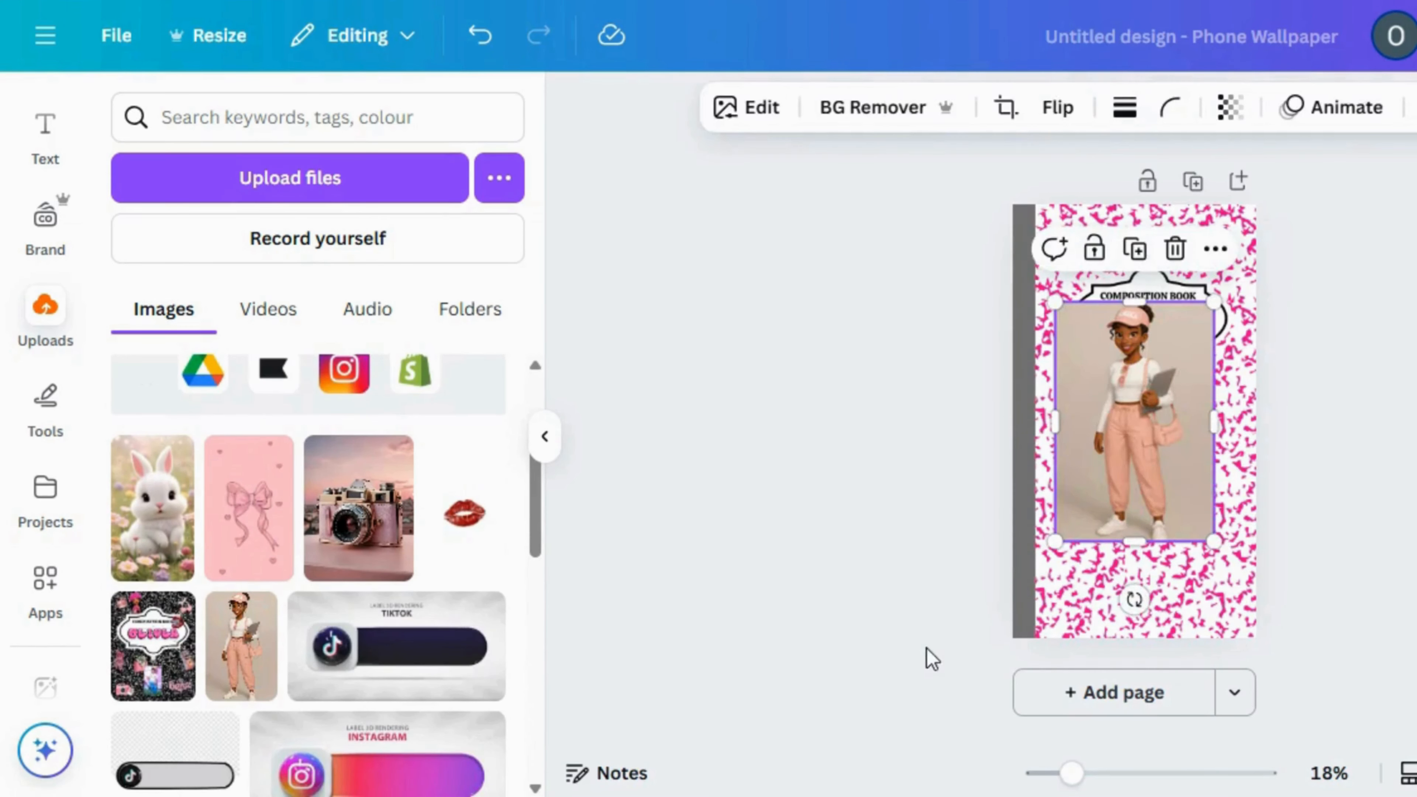
Remove the background from the girl image and flip it horizontally
{"action": "left_click", "coordinate": [851, 100]}
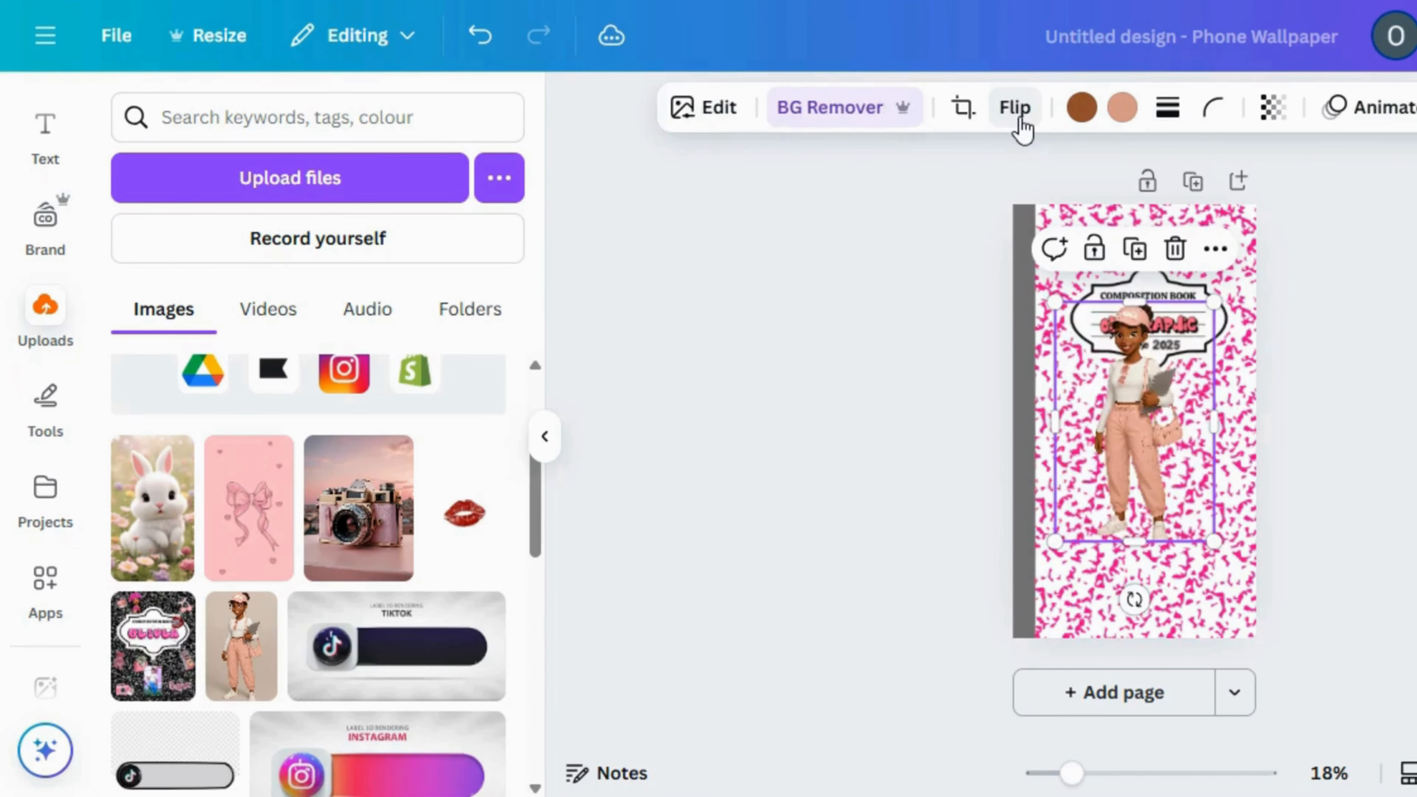
{"action": "left_click", "coordinate": [1017, 111]}
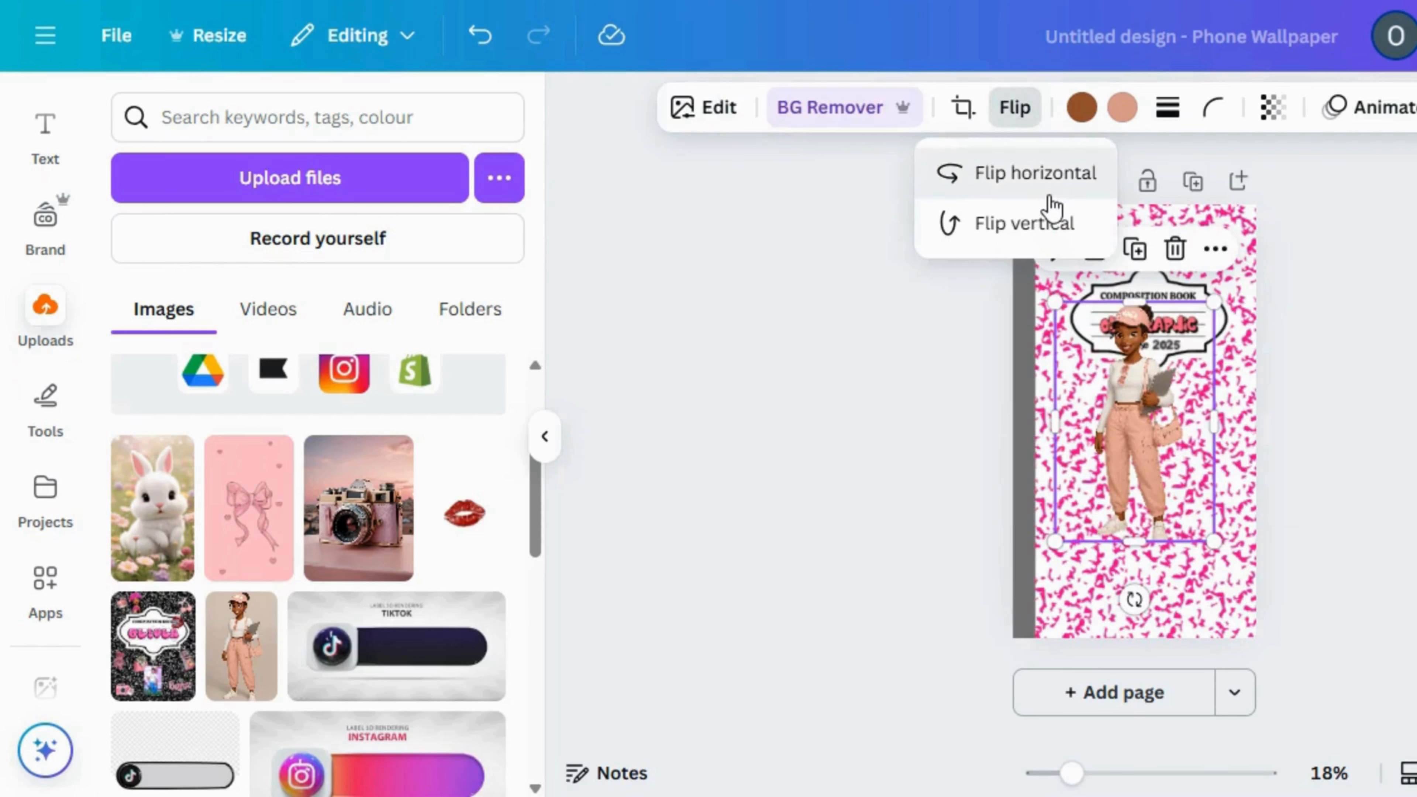
{"action": "left_click", "coordinate": [981, 174]}
Move the girl to the wallpaper's lower-left corner over the grey spine and enlarge her until her cap reaches the label
{"action": "left_click", "coordinate": [1108, 474]}
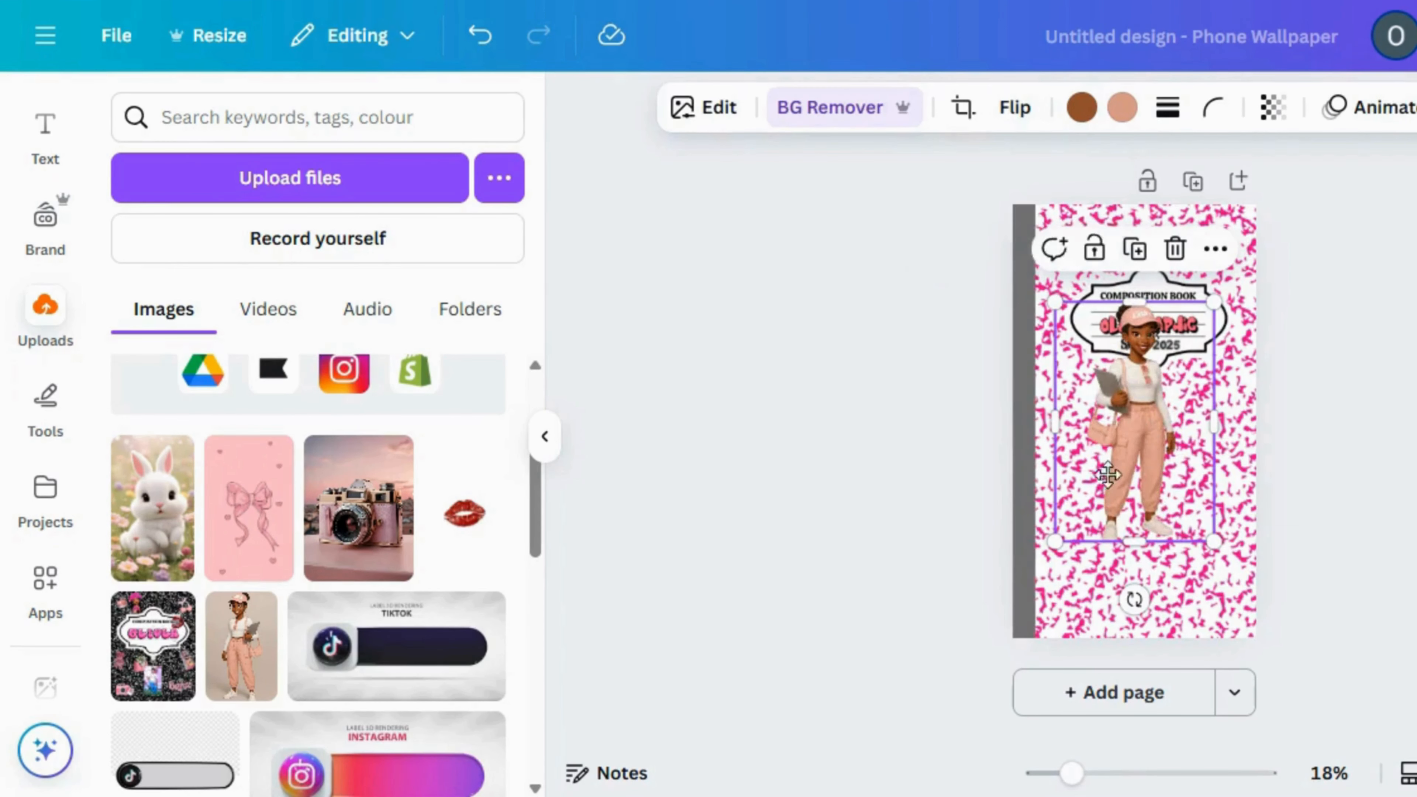
{"action": "left_click_drag", "start_coordinate": [1108, 474], "coordinate": [1052, 525]}
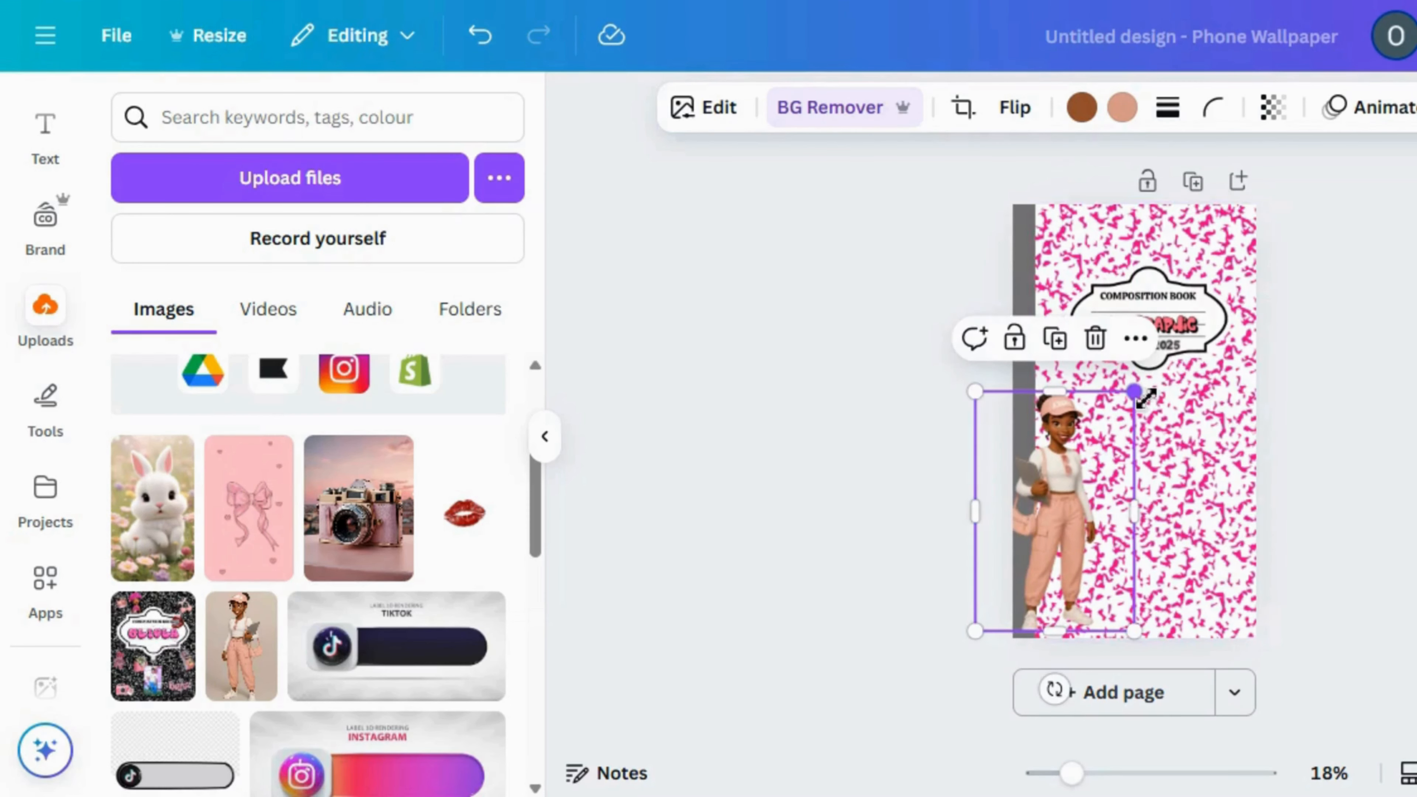
{"action": "left_click_drag", "start_coordinate": [1135, 392], "coordinate": [1170, 347]}
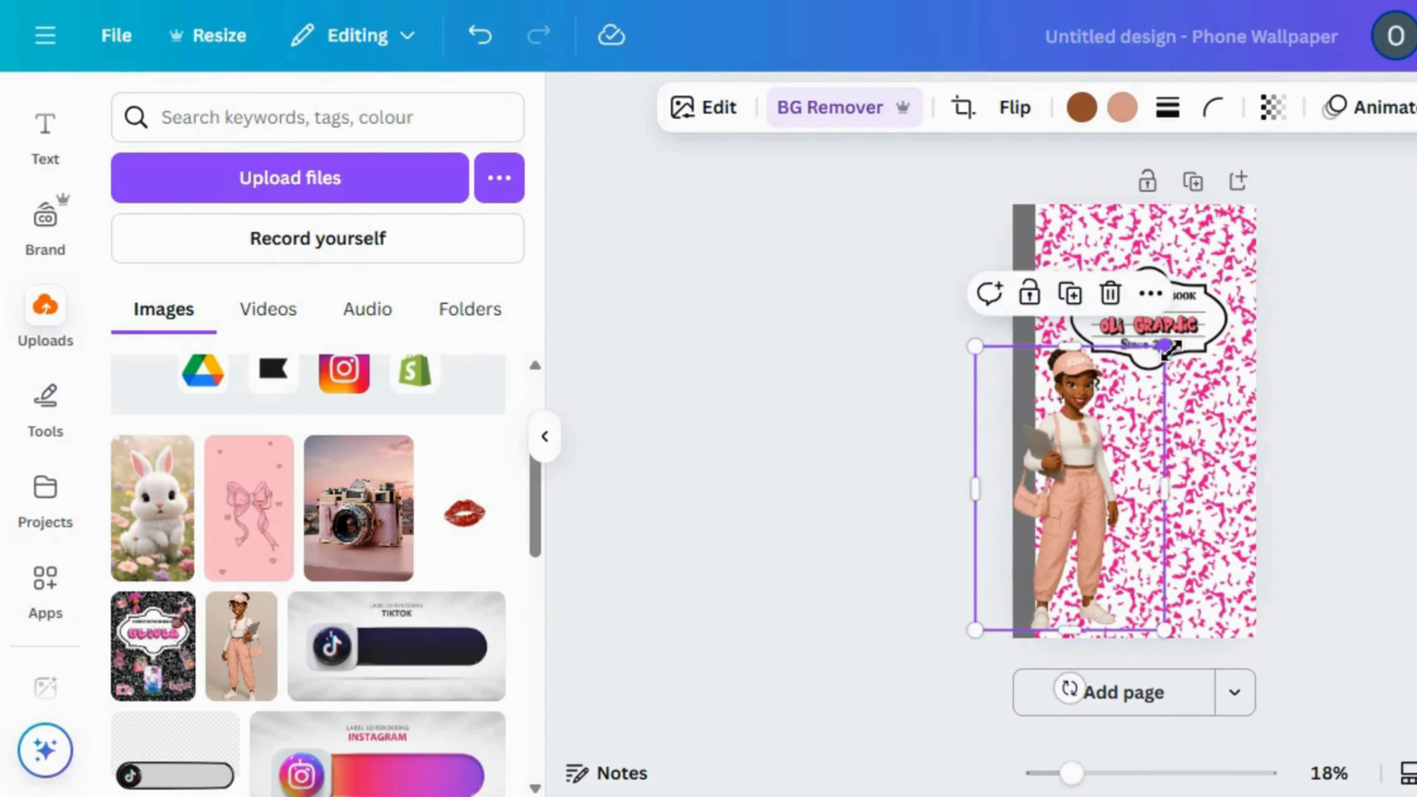
{"action": "left_click", "coordinate": [750, 490]}
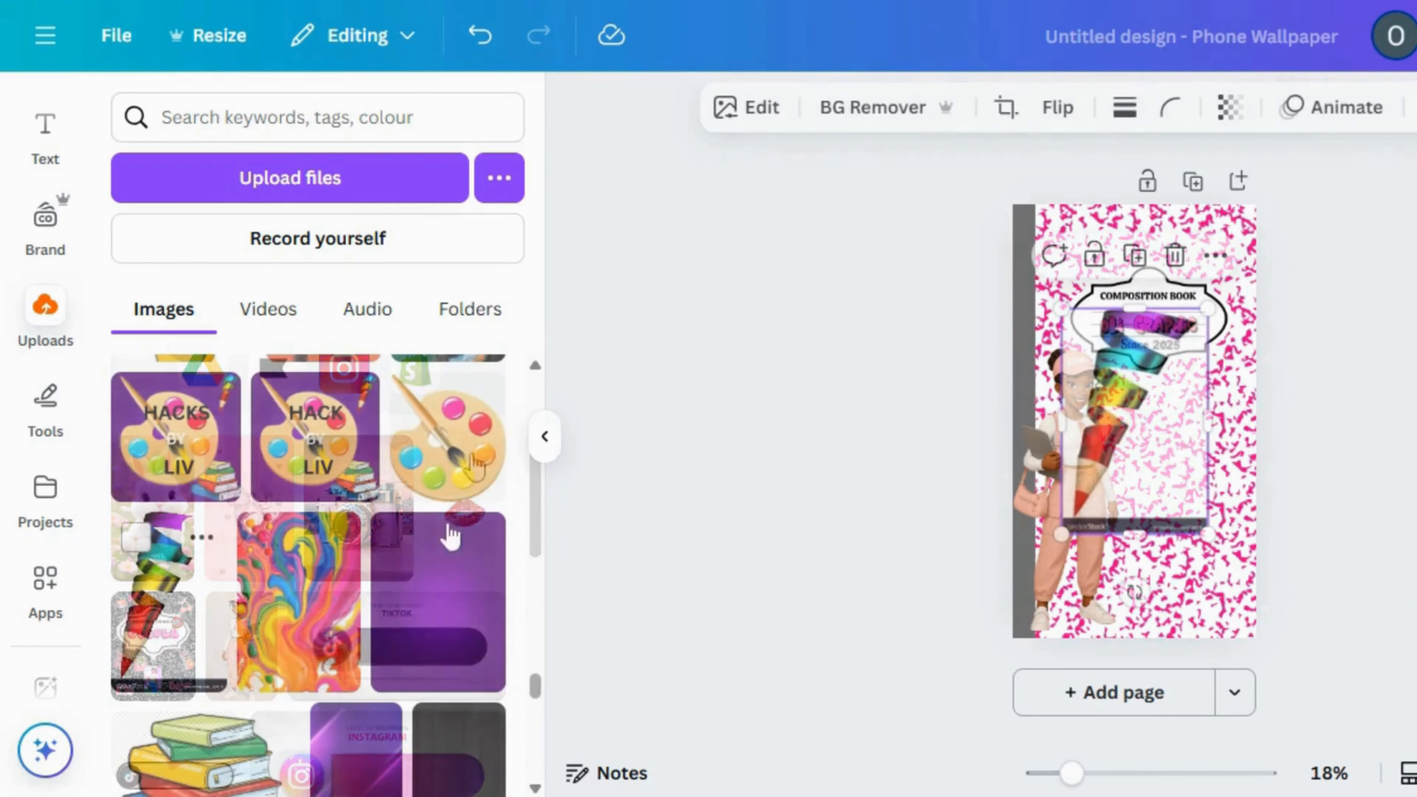
Remove the rainbow pencil image's background, then place it in the wallpaper's upper-right corner and enlarge it slightly
{"action": "left_click", "coordinate": [833, 125]}
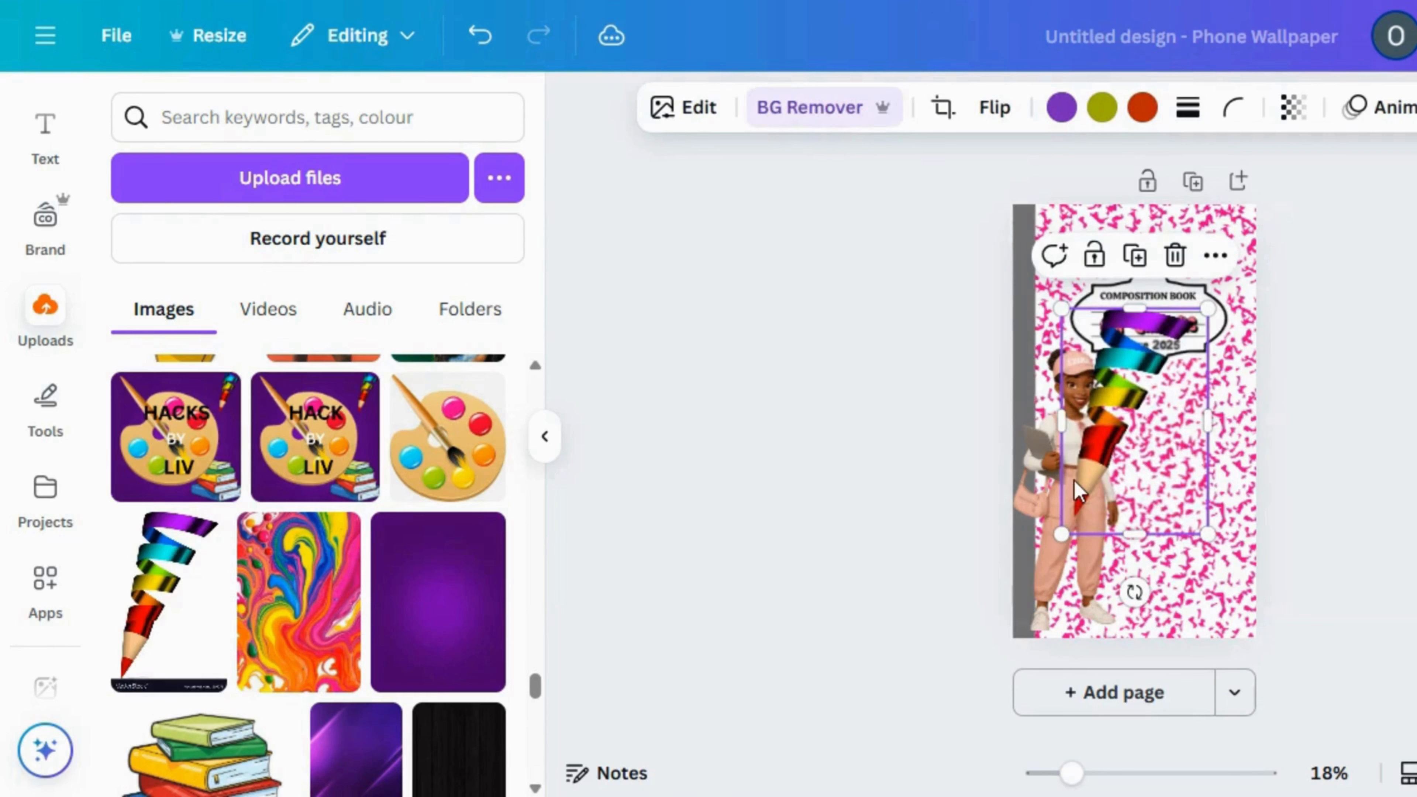
{"action": "left_click_drag", "start_coordinate": [1085, 477], "coordinate": [1154, 365]}
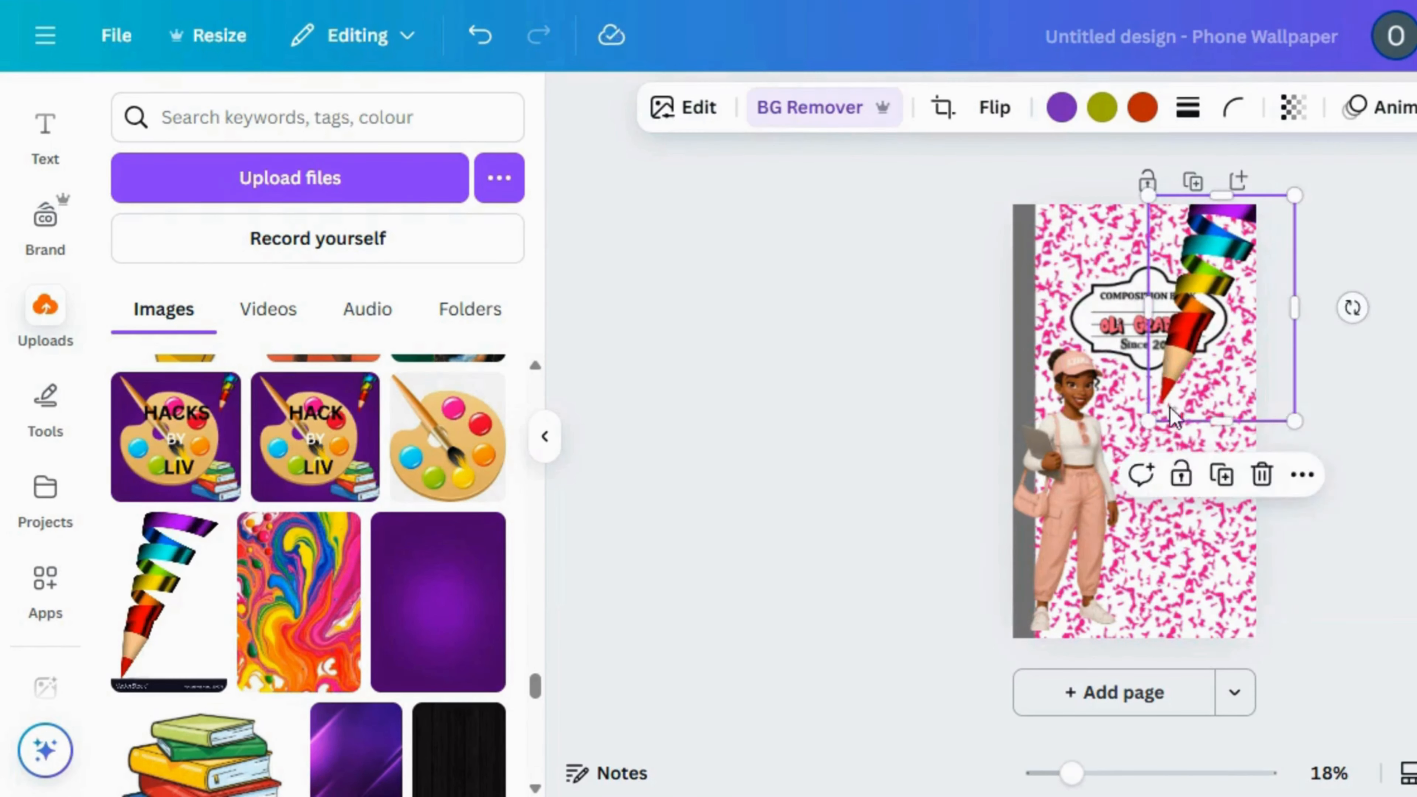
{"action": "left_click_drag", "start_coordinate": [1153, 425], "coordinate": [1143, 430]}
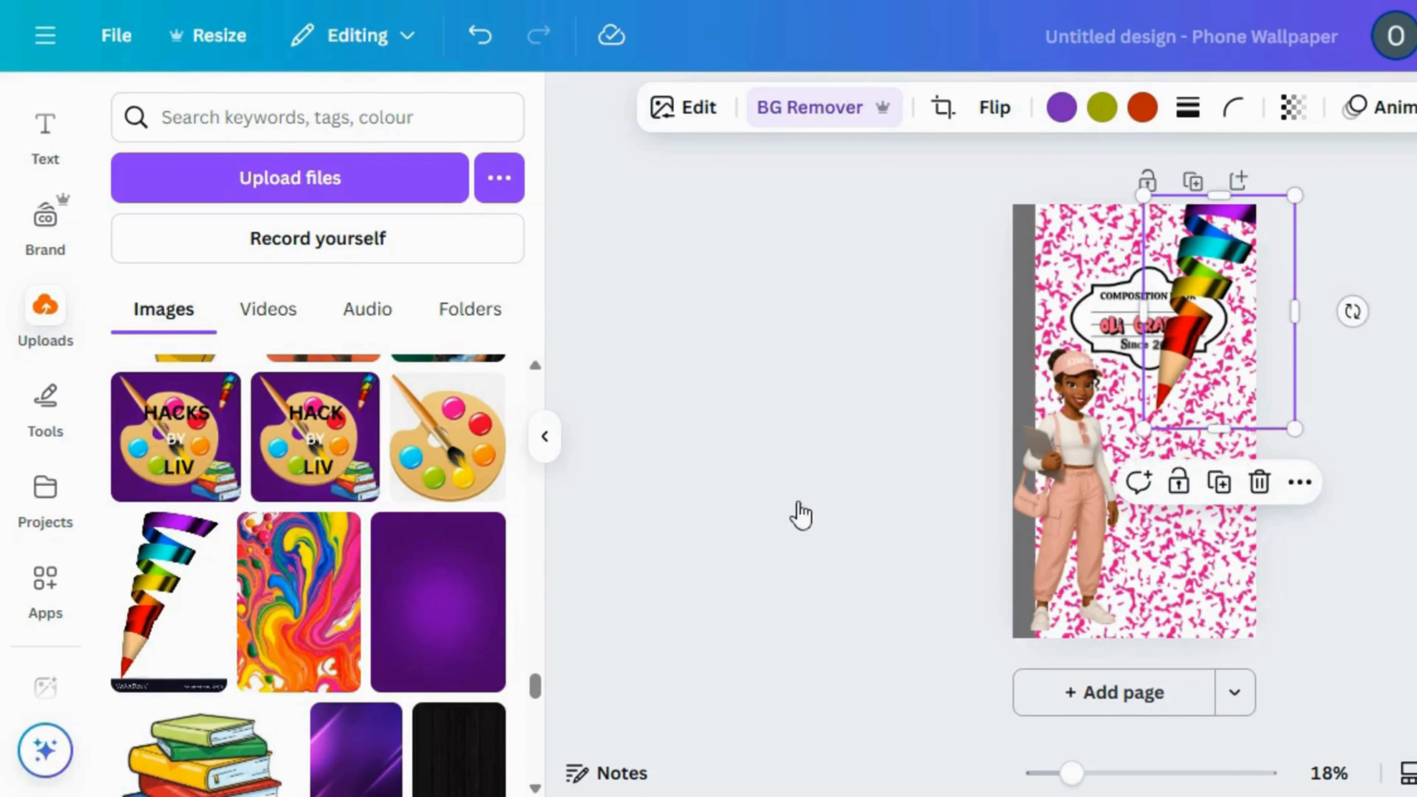
Move the rainbow pencil layer behind the composition book label, just above the grey spine layer
{"action": "left_click", "coordinate": [801, 515]}
{"action": "mouse_move", "coordinate": [410, 308]}
{"action": "left_mouse_down"}
{"action": "mouse_move", "coordinate": [392, 694]}
{"action": "mouse_move", "coordinate": [419, 644]}
{"action": "left_mouse_up"}
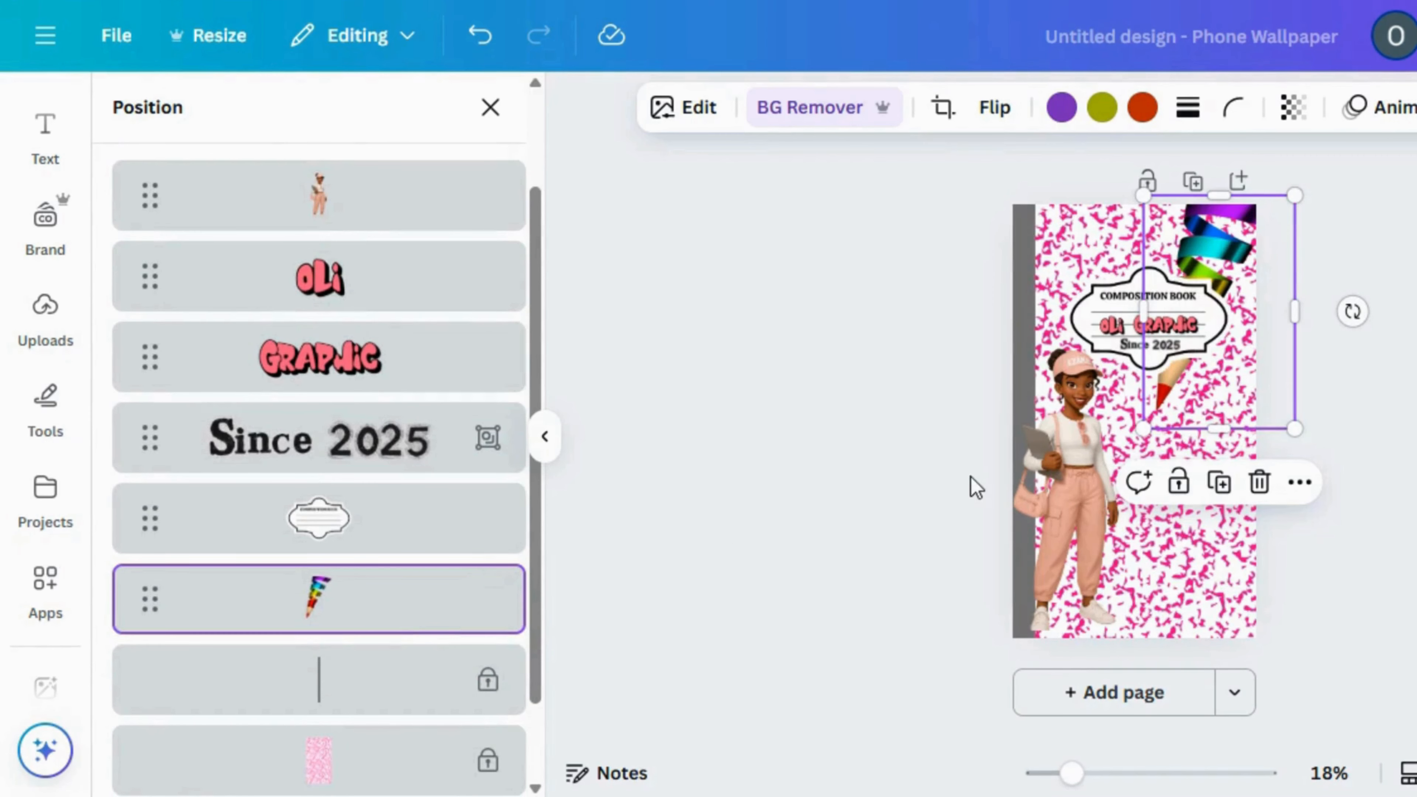
{"action": "left_click", "coordinate": [917, 478]}
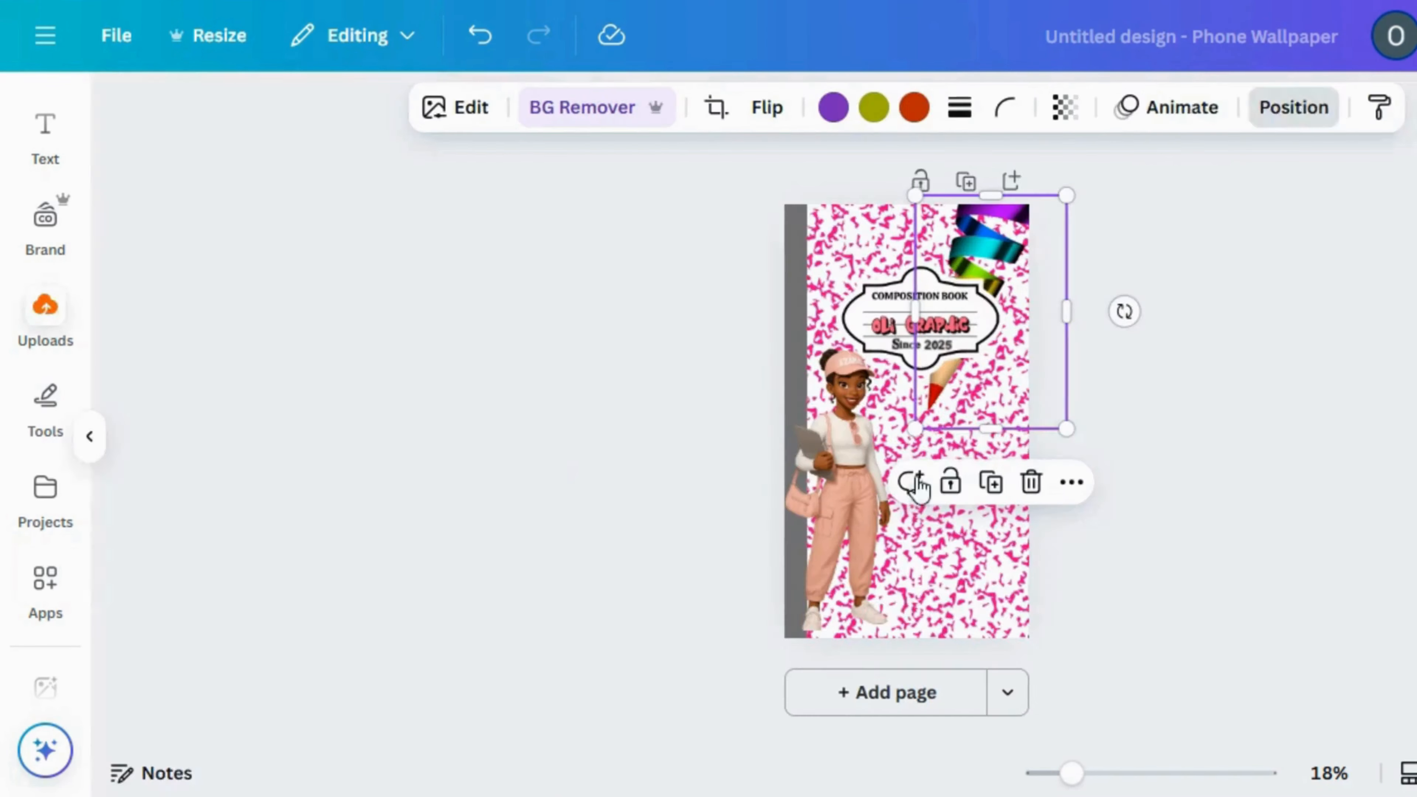
{"action": "left_click", "coordinate": [917, 477]}
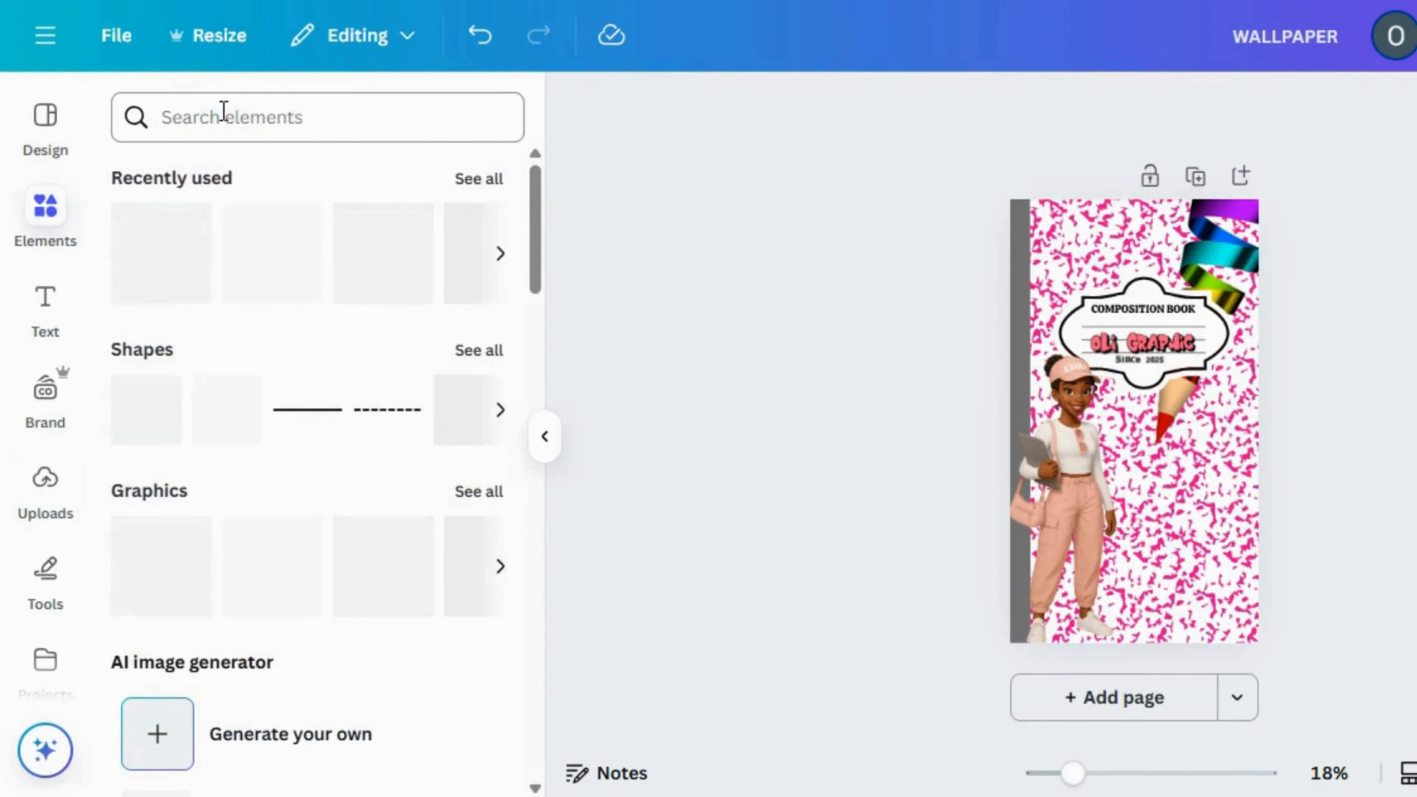
Search the elements for "Bow", add the black ribbon bow and shrink it to a small accent
{"action": "left_click", "coordinate": [224, 111]}
{"action": "type", "text": "Bow"}
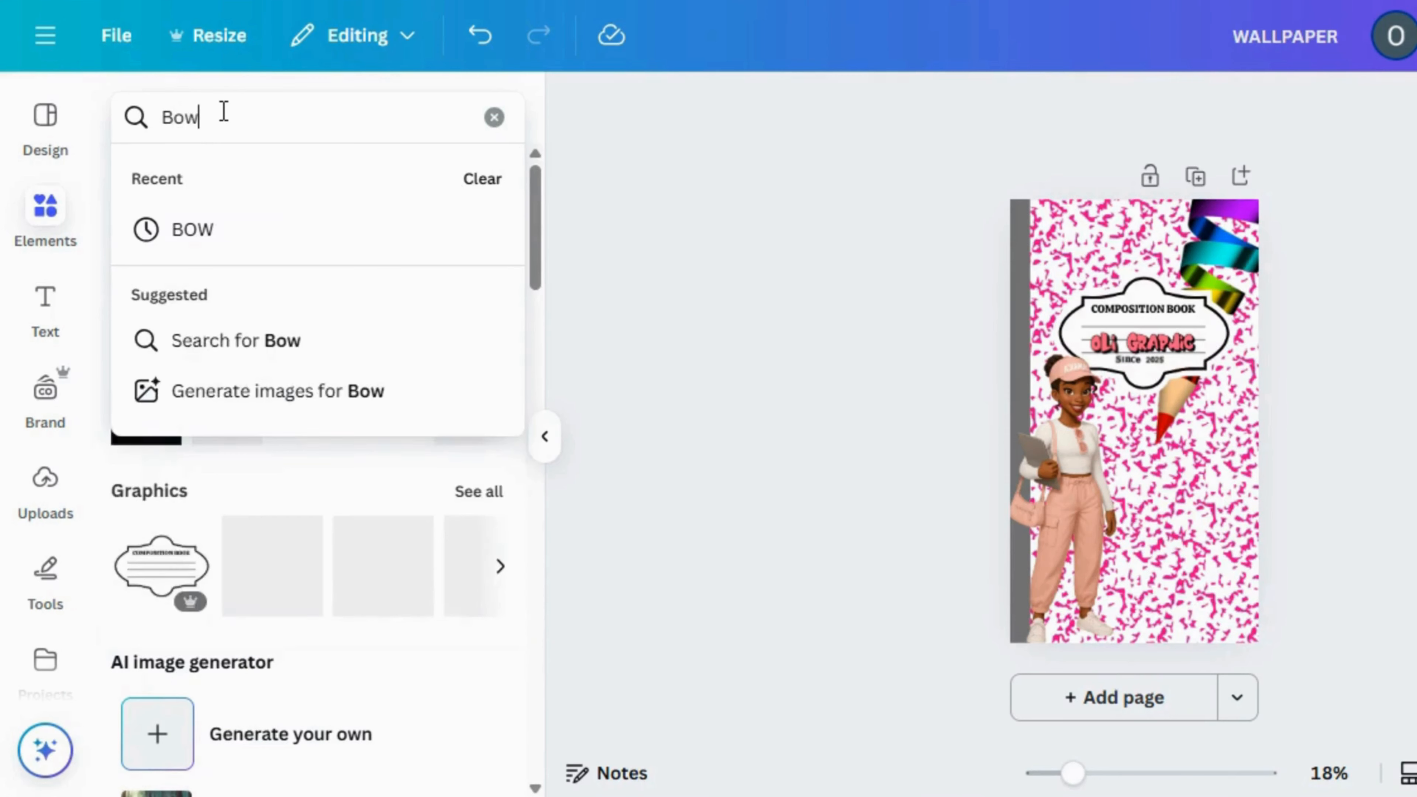
{"action": "key", "text": "Return"}
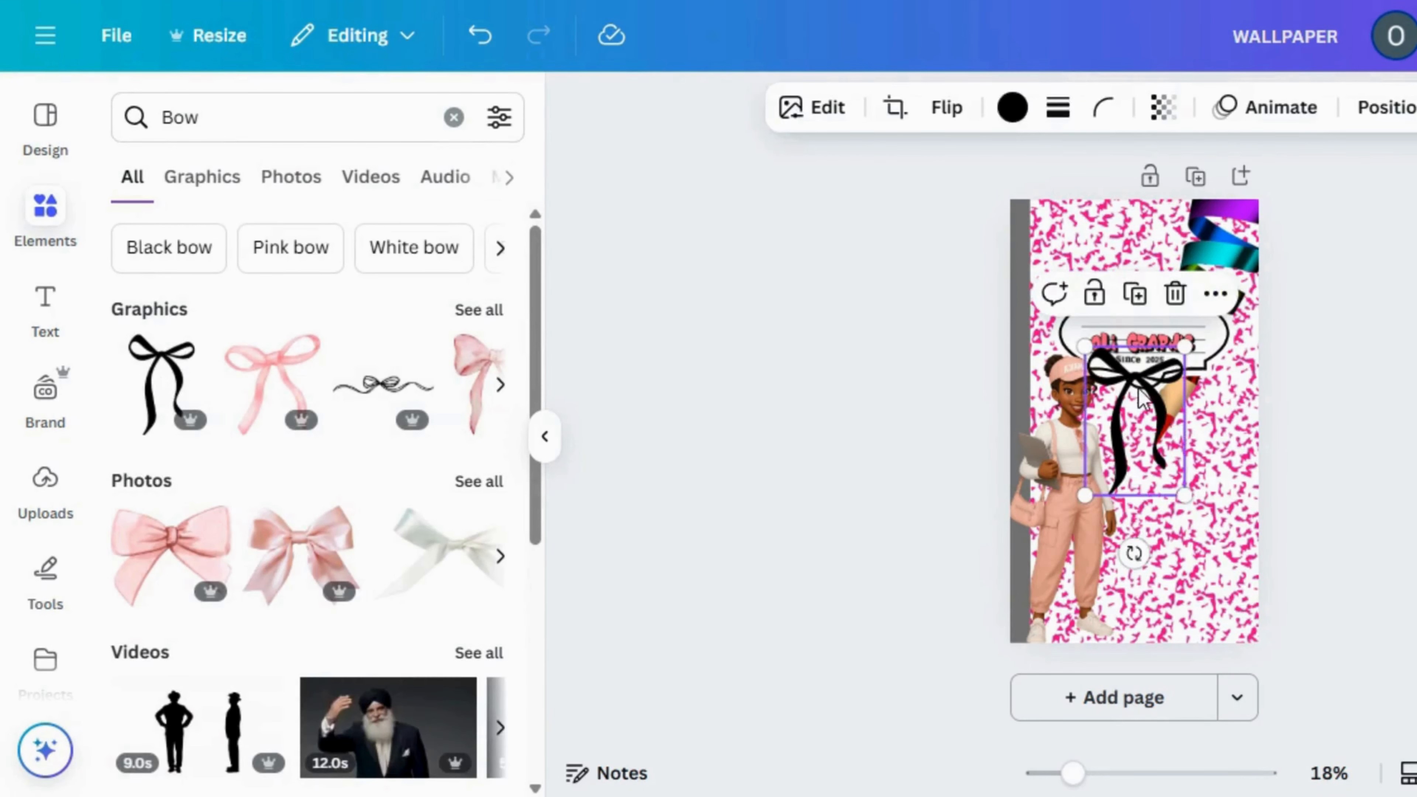
{"action": "left_click_drag", "start_coordinate": [1085, 346], "coordinate": [1146, 444]}
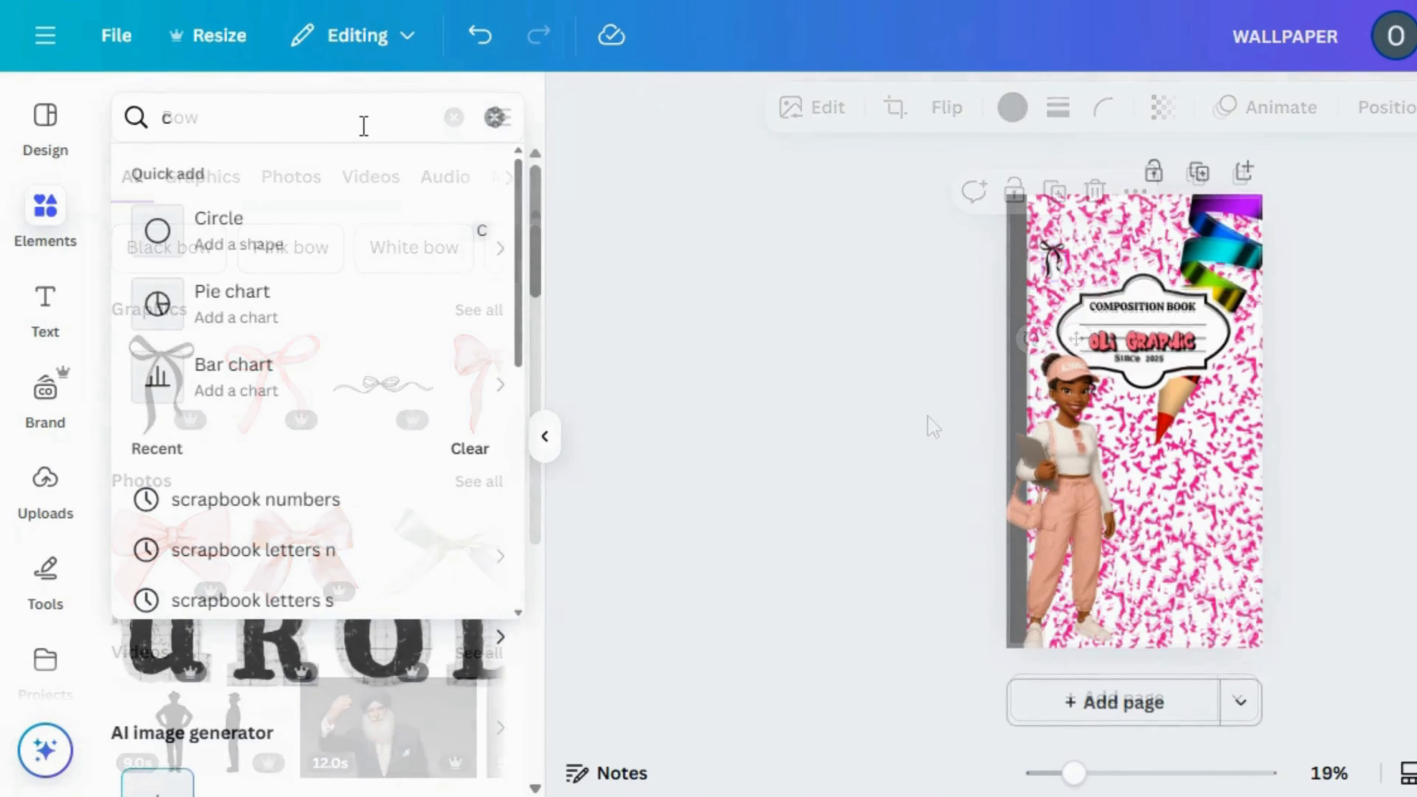
Search the elements for "cherry" and add the red cherries graphic with the pink bow to the wallpaper
{"action": "type", "text": "her"}
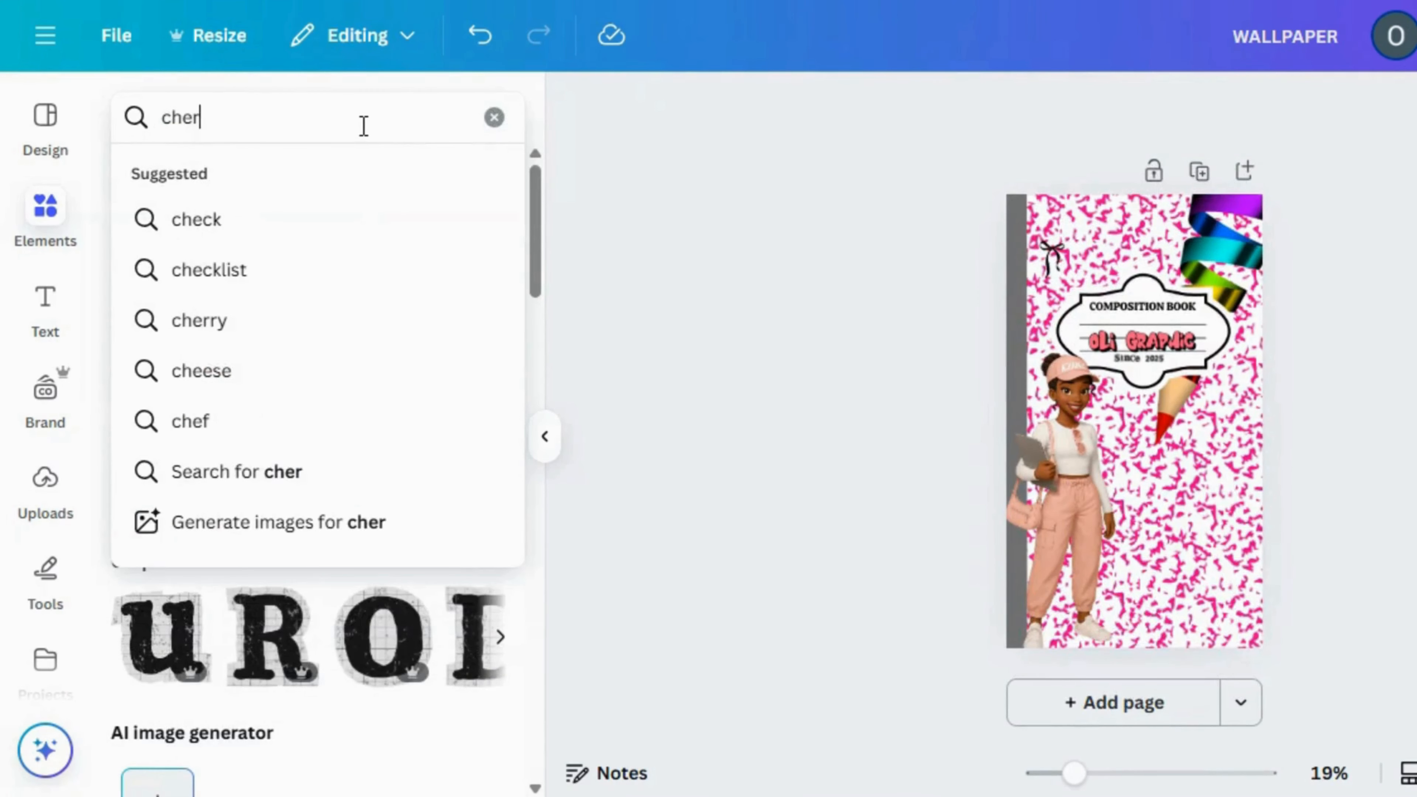
{"action": "type", "text": "ry"}
{"action": "key", "text": "Return"}
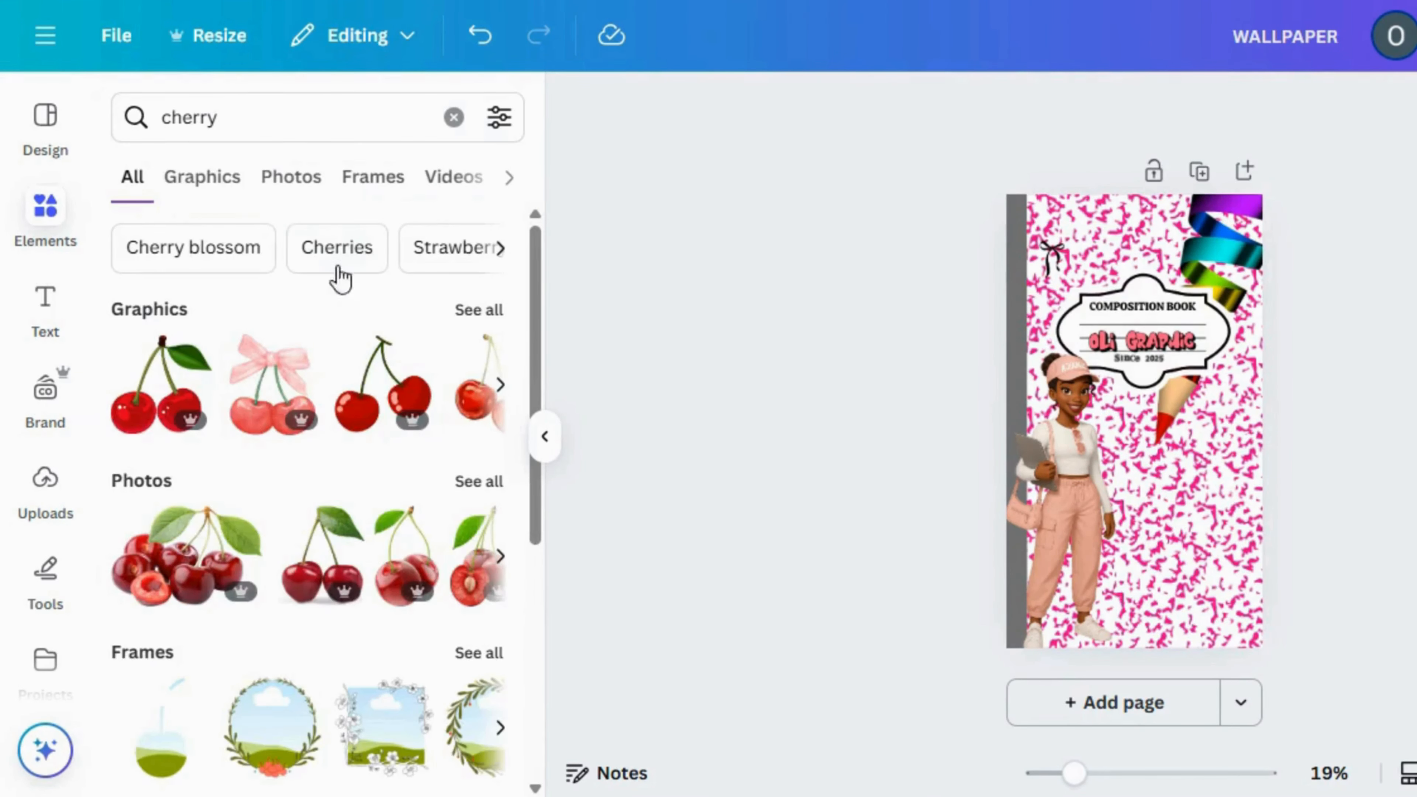
{"action": "left_click", "coordinate": [477, 310]}
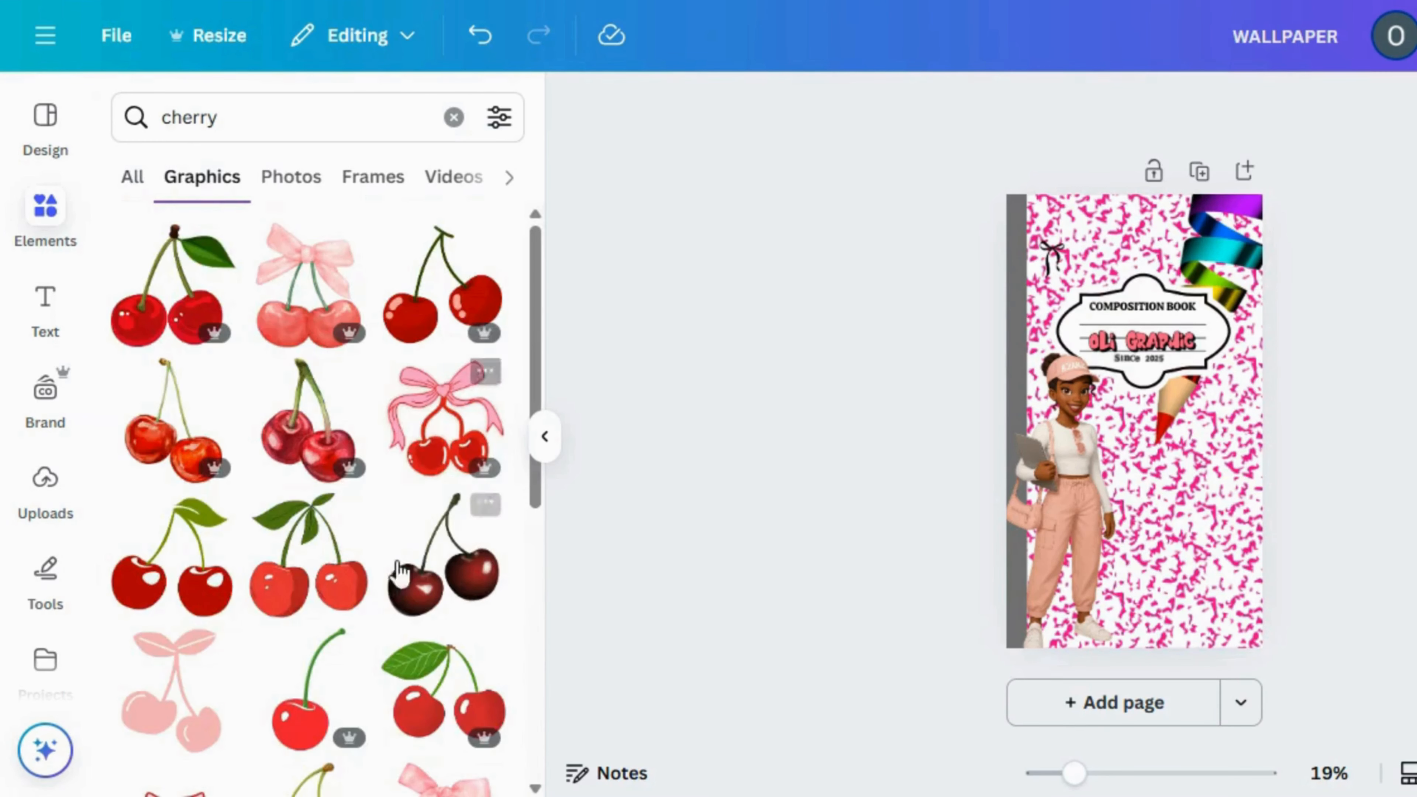
{"action": "left_click", "coordinate": [437, 427]}
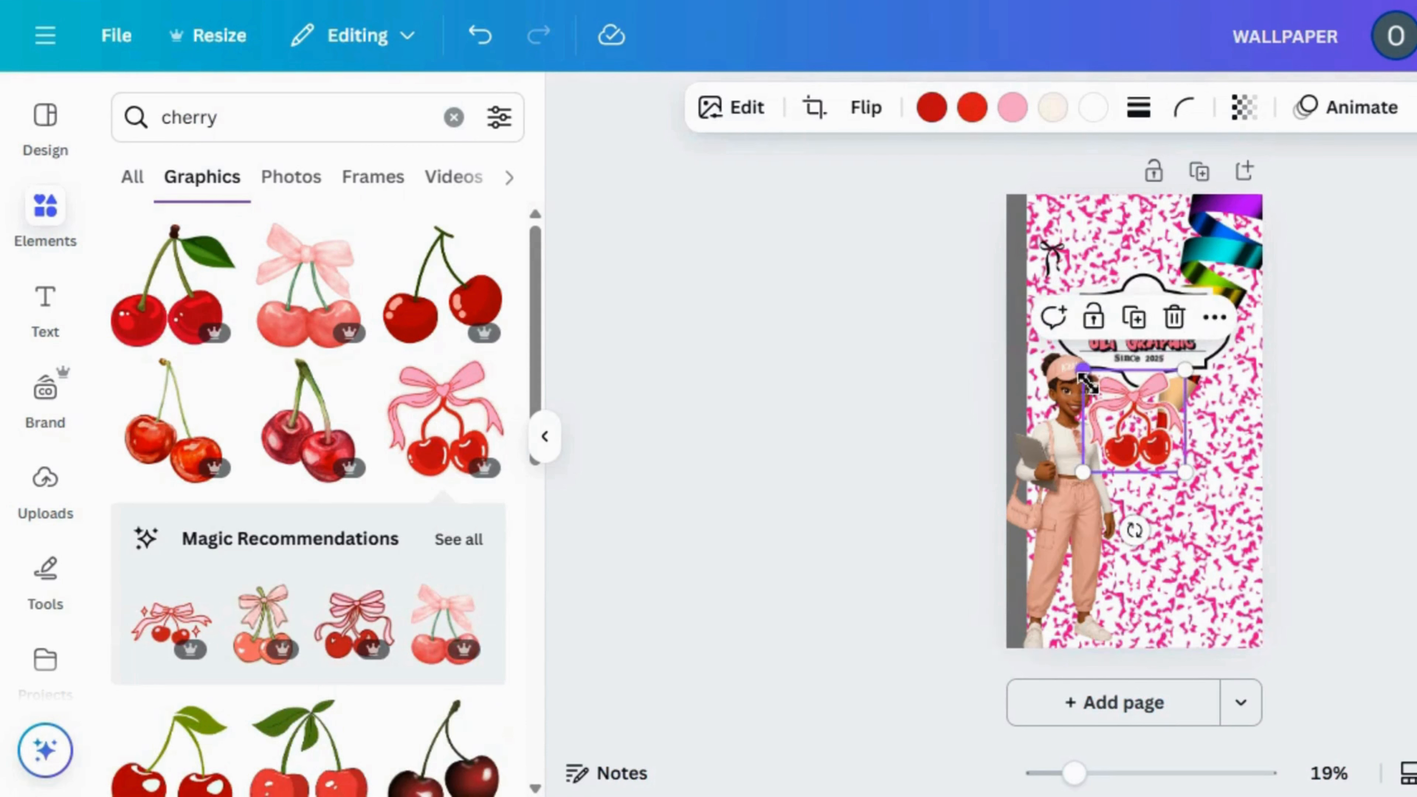
Shrink the cherries graphic and place it on the label's upper-left edge
{"action": "left_click_drag", "start_coordinate": [1124, 409], "coordinate": [1127, 411]}
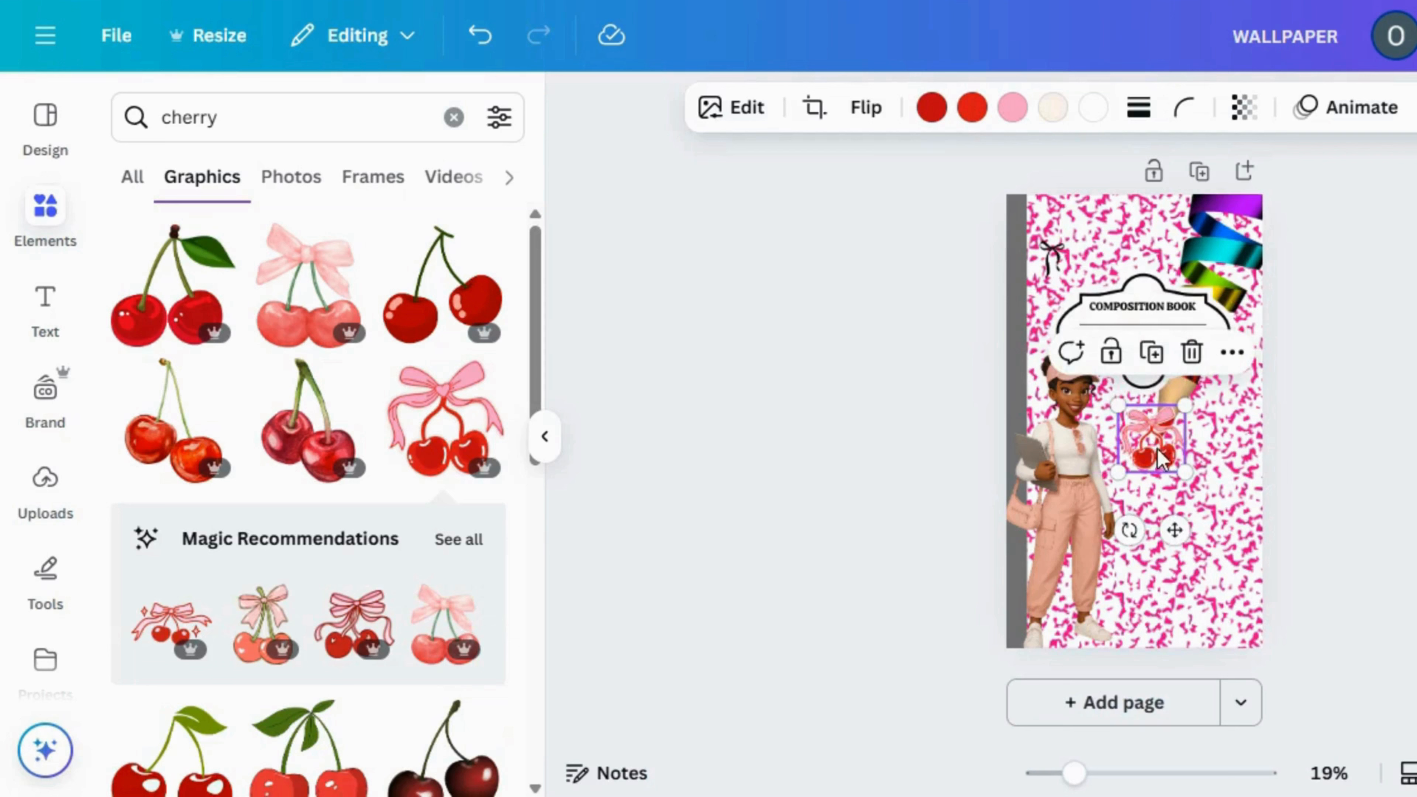
{"action": "left_click_drag", "start_coordinate": [1102, 333], "coordinate": [1079, 304]}
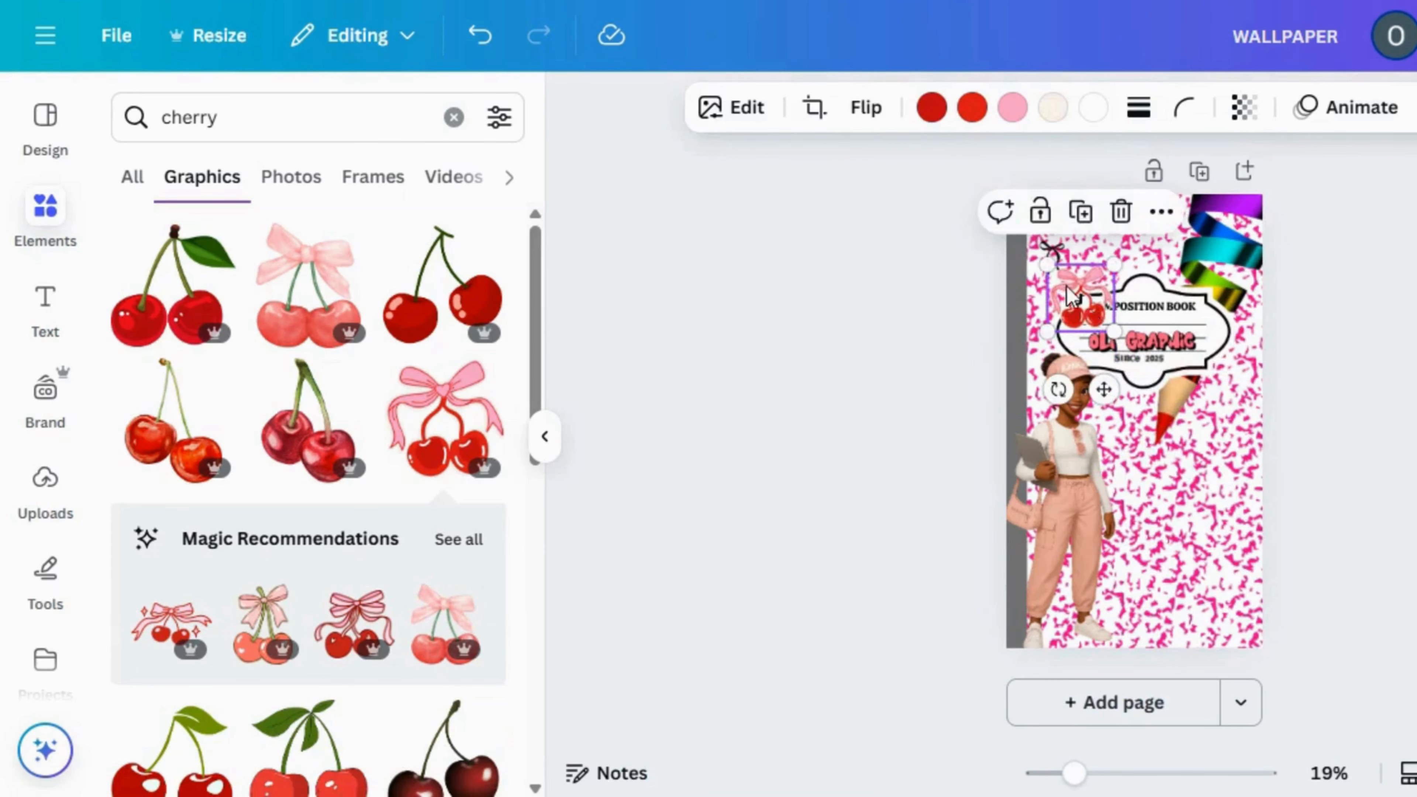
{"action": "left_click_drag", "start_coordinate": [1051, 258], "coordinate": [1086, 303]}
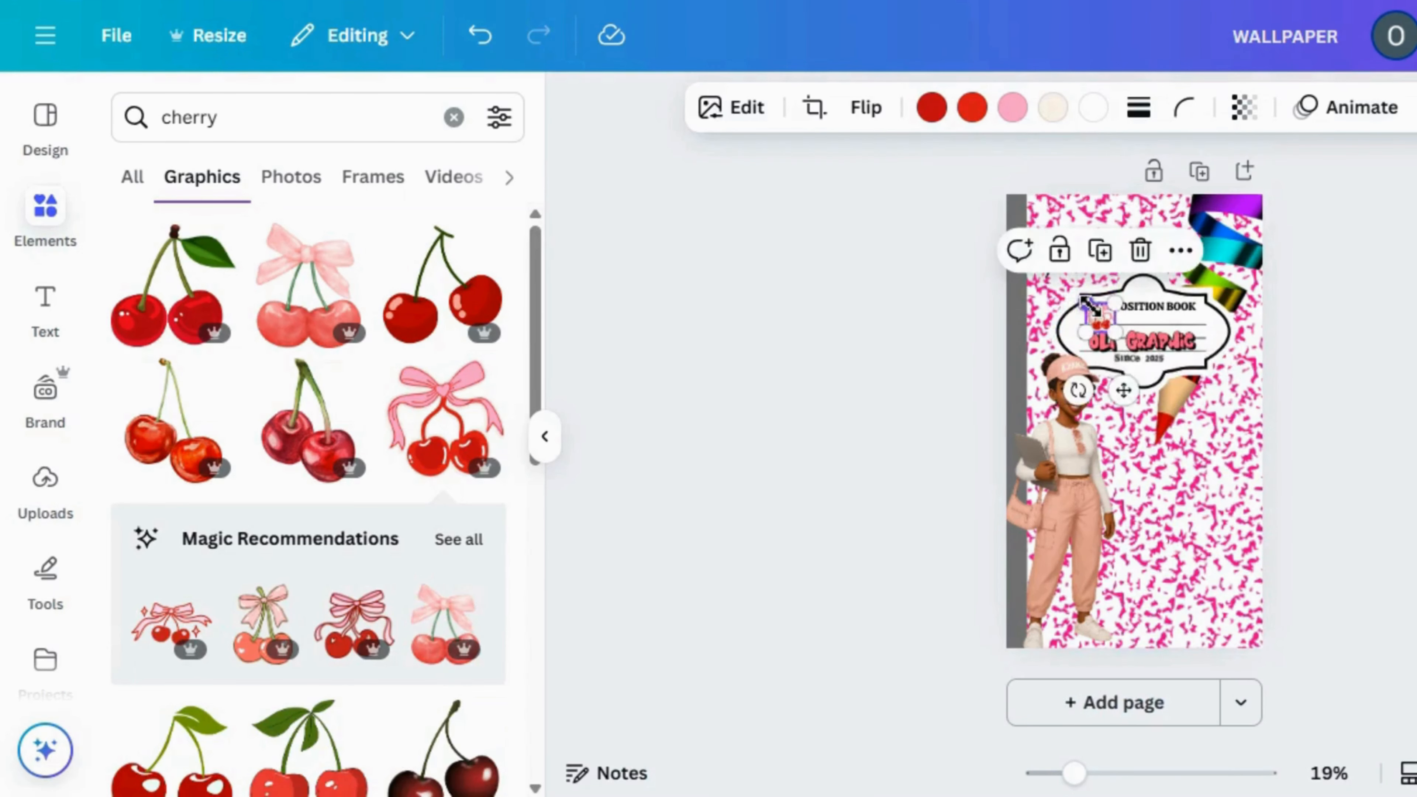
{"action": "left_click_drag", "start_coordinate": [1117, 385], "coordinate": [1090, 384]}
{"action": "left_click", "coordinate": [870, 406]}
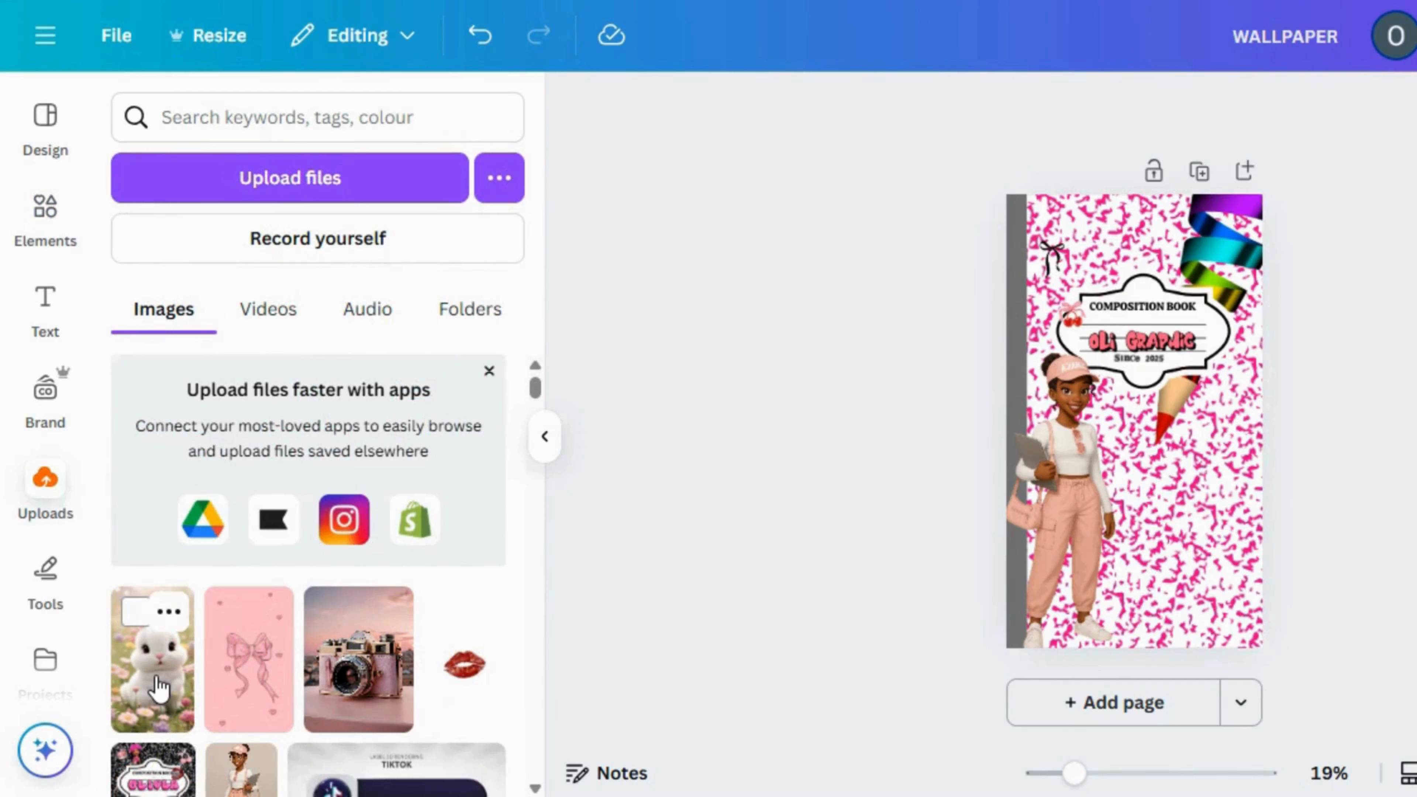
Add the uploaded white bunny image without its background and move it to the right of the girl
{"action": "left_click", "coordinate": [159, 689]}
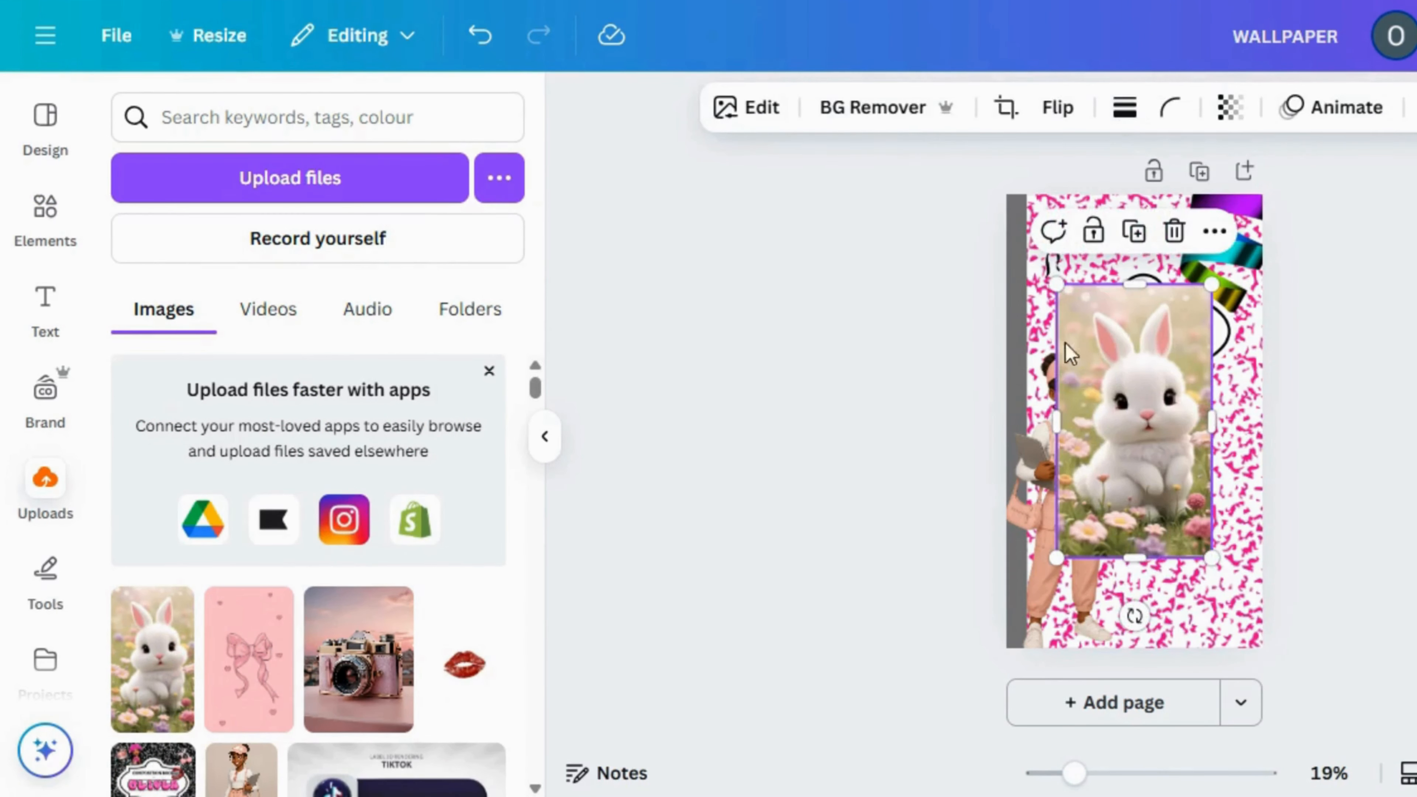
{"action": "left_click", "coordinate": [897, 118]}
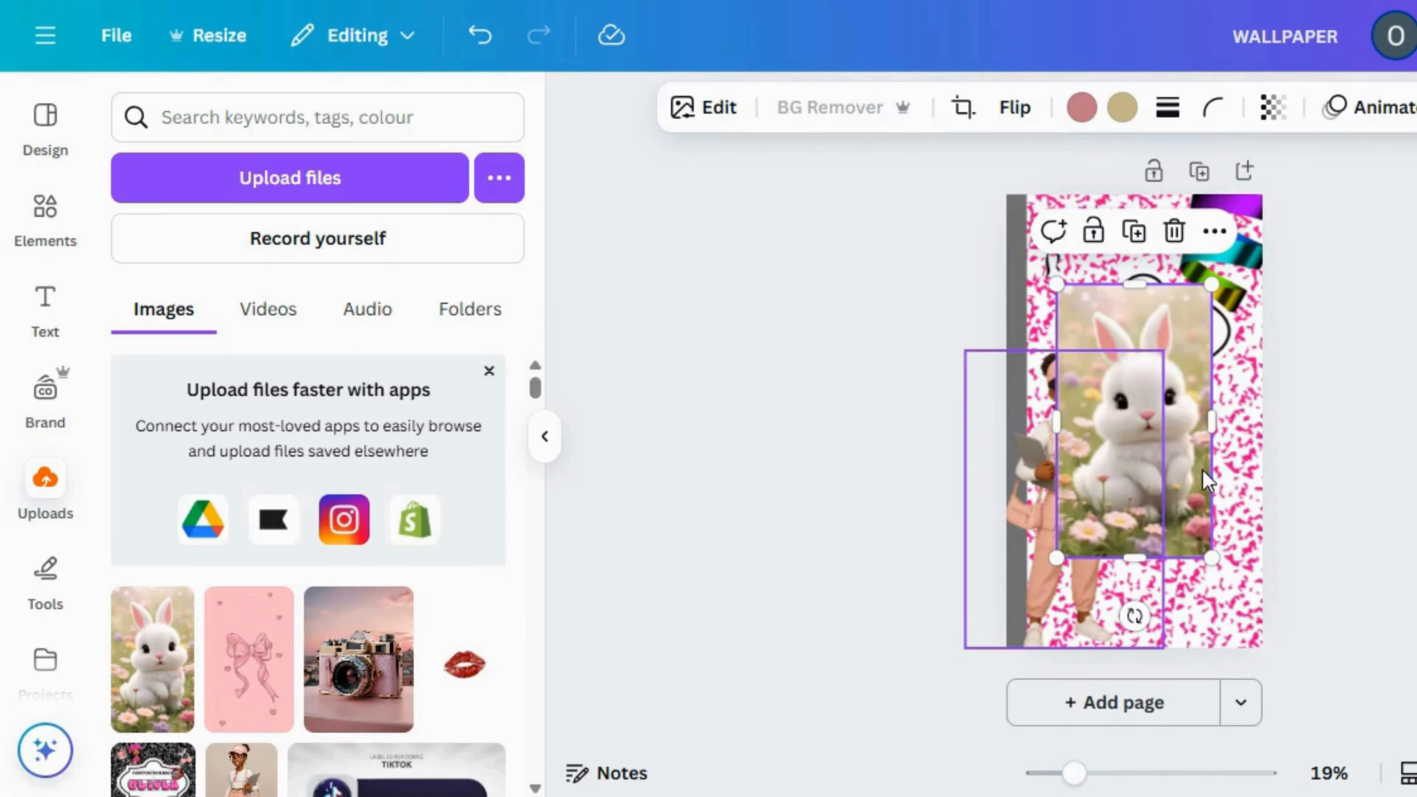
{"action": "left_click_drag", "start_coordinate": [1121, 475], "coordinate": [1181, 522]}
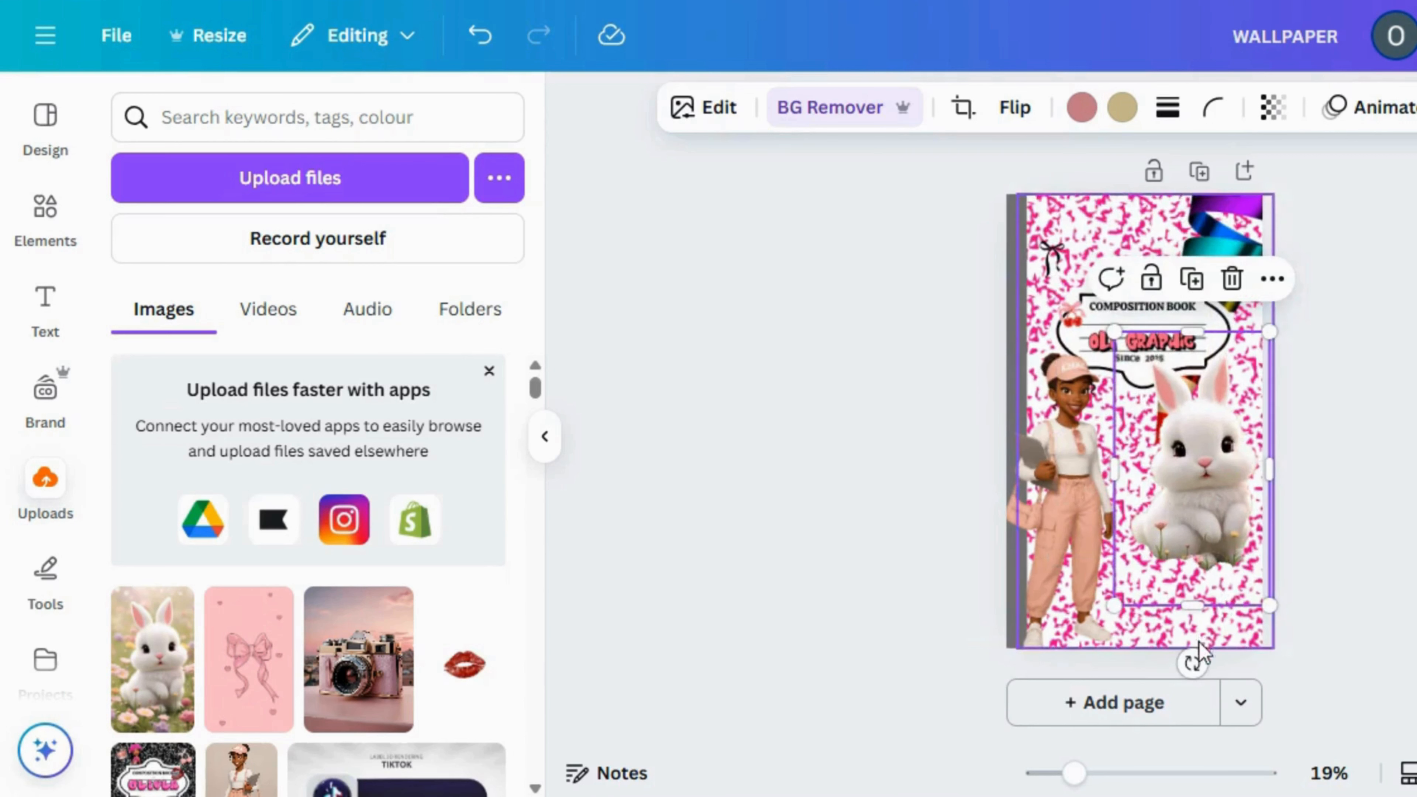
Tilt the bunny counterclockwise and place it in the lower-right corner so it peeks in from the wallpaper's edge
{"action": "left_click_drag", "start_coordinate": [1193, 663], "coordinate": [1279, 586]}
{"action": "left_click_drag", "start_coordinate": [1179, 313], "coordinate": [1182, 375]}
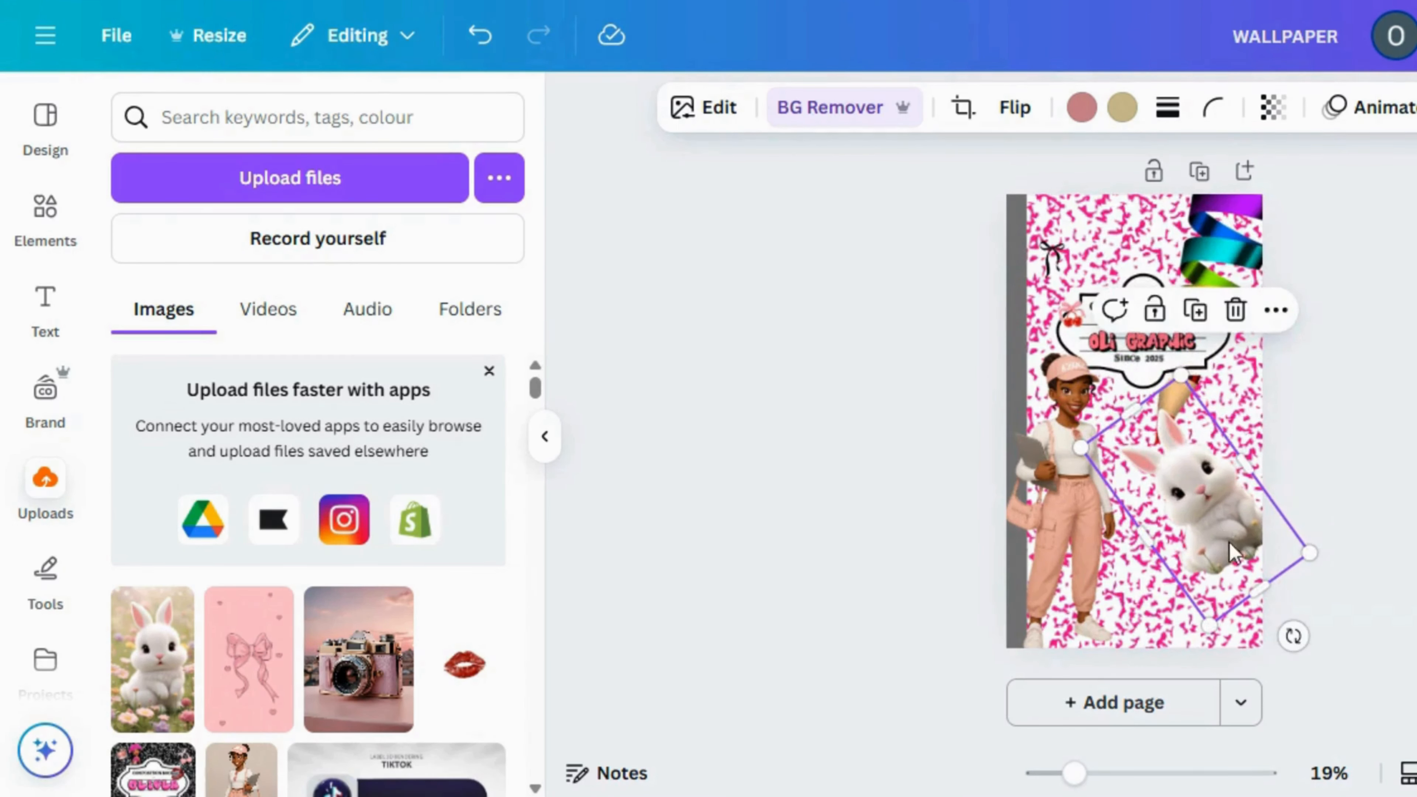
{"action": "mouse_move", "coordinate": [1230, 550]}
{"action": "left_mouse_down"}
{"action": "mouse_move", "coordinate": [1242, 583]}
{"action": "mouse_move", "coordinate": [1235, 536]}
{"action": "mouse_move", "coordinate": [1230, 547]}
{"action": "left_mouse_up"}
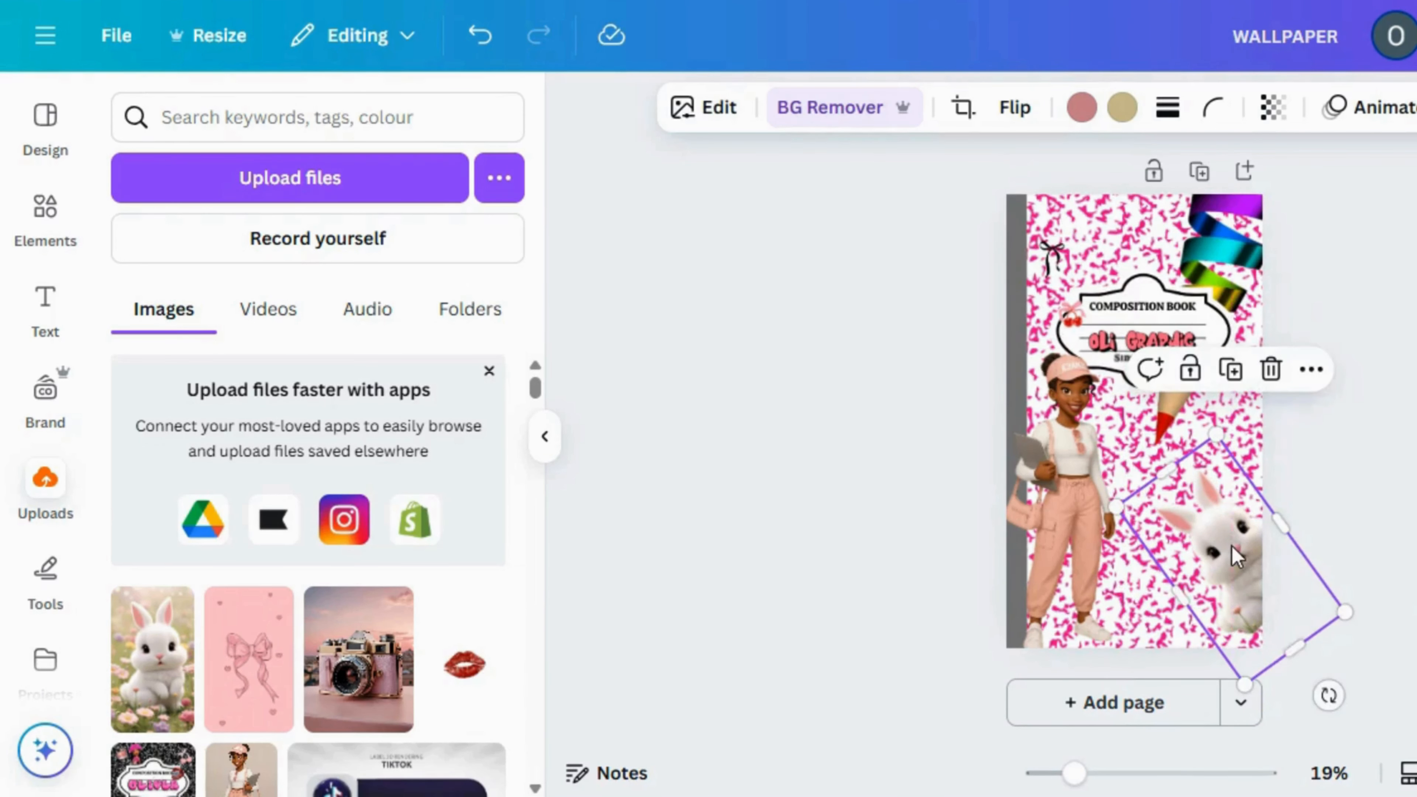
{"action": "mouse_move", "coordinate": [1329, 696]}
{"action": "left_mouse_down"}
{"action": "mouse_move", "coordinate": [1337, 687]}
{"action": "mouse_move", "coordinate": [1326, 692]}
{"action": "left_mouse_up"}
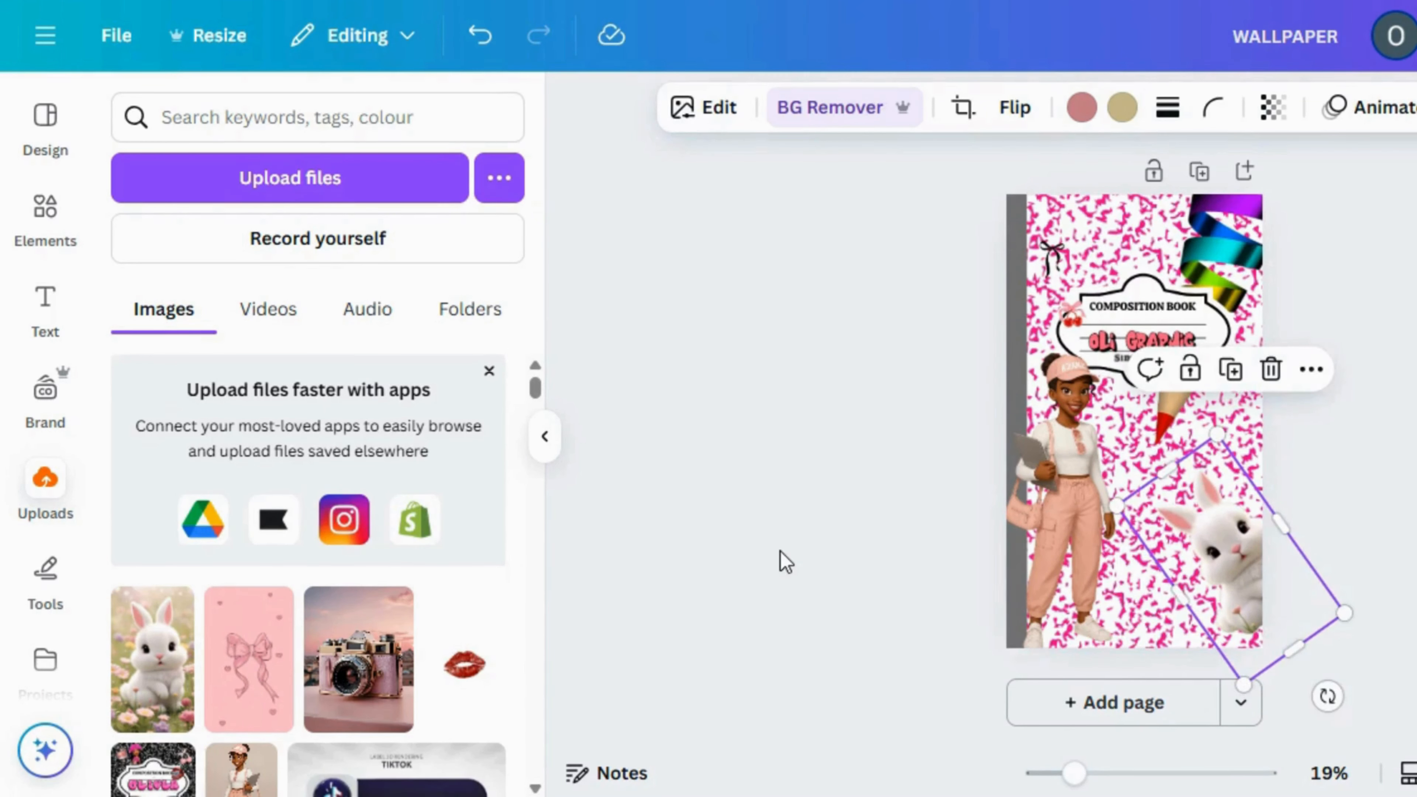
{"action": "left_click", "coordinate": [786, 561]}
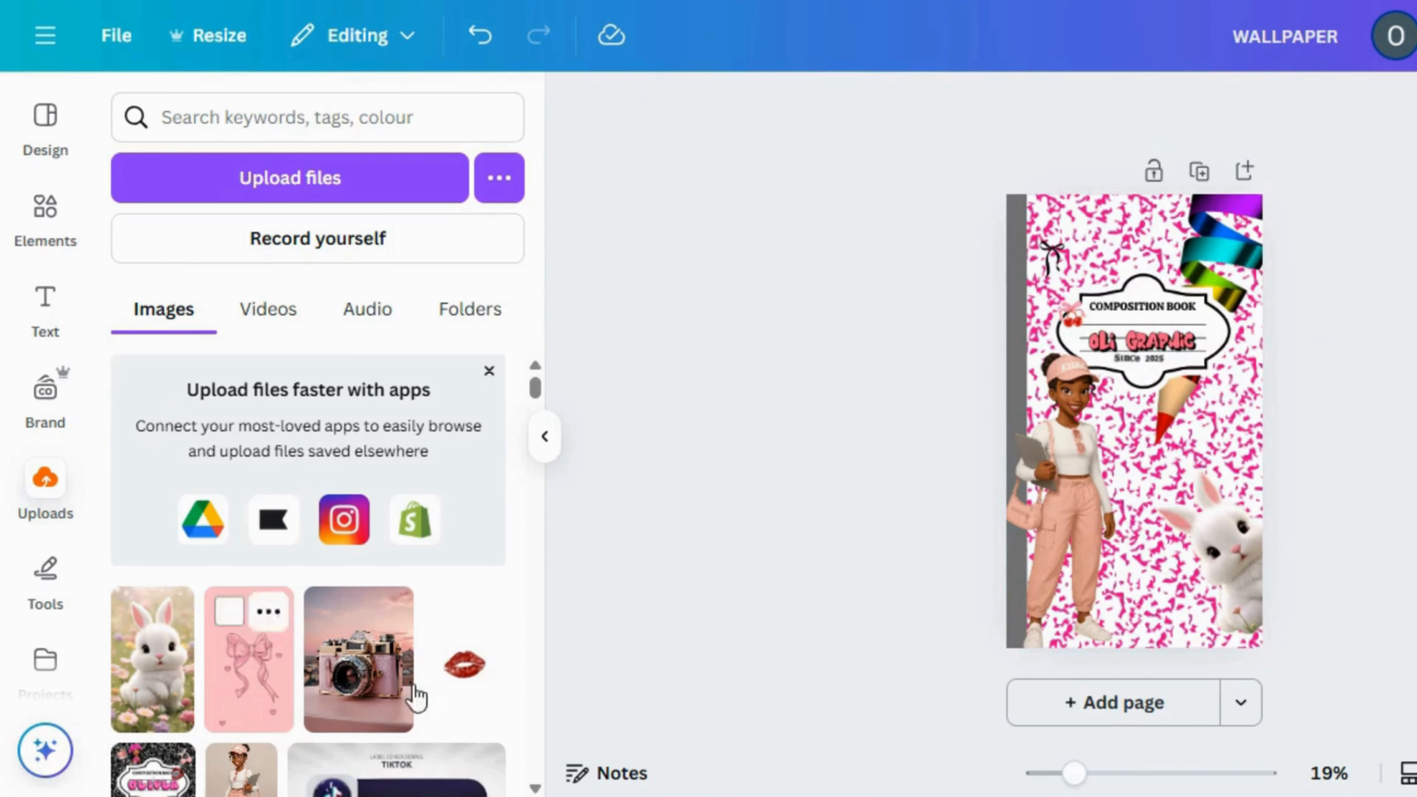
Add the uploaded red lips image without its background and move it above the label
{"action": "left_click", "coordinate": [458, 693]}
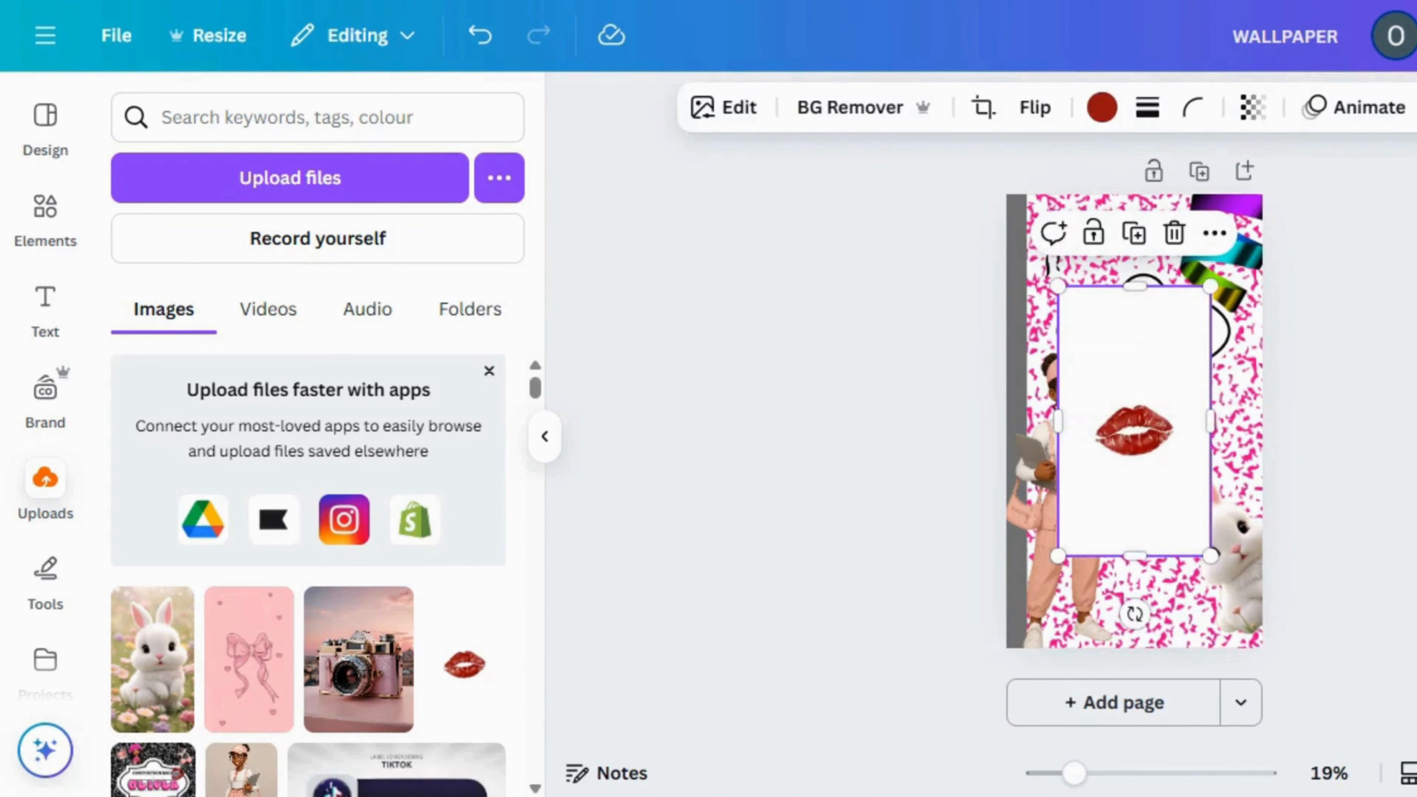
{"action": "left_click", "coordinate": [864, 114]}
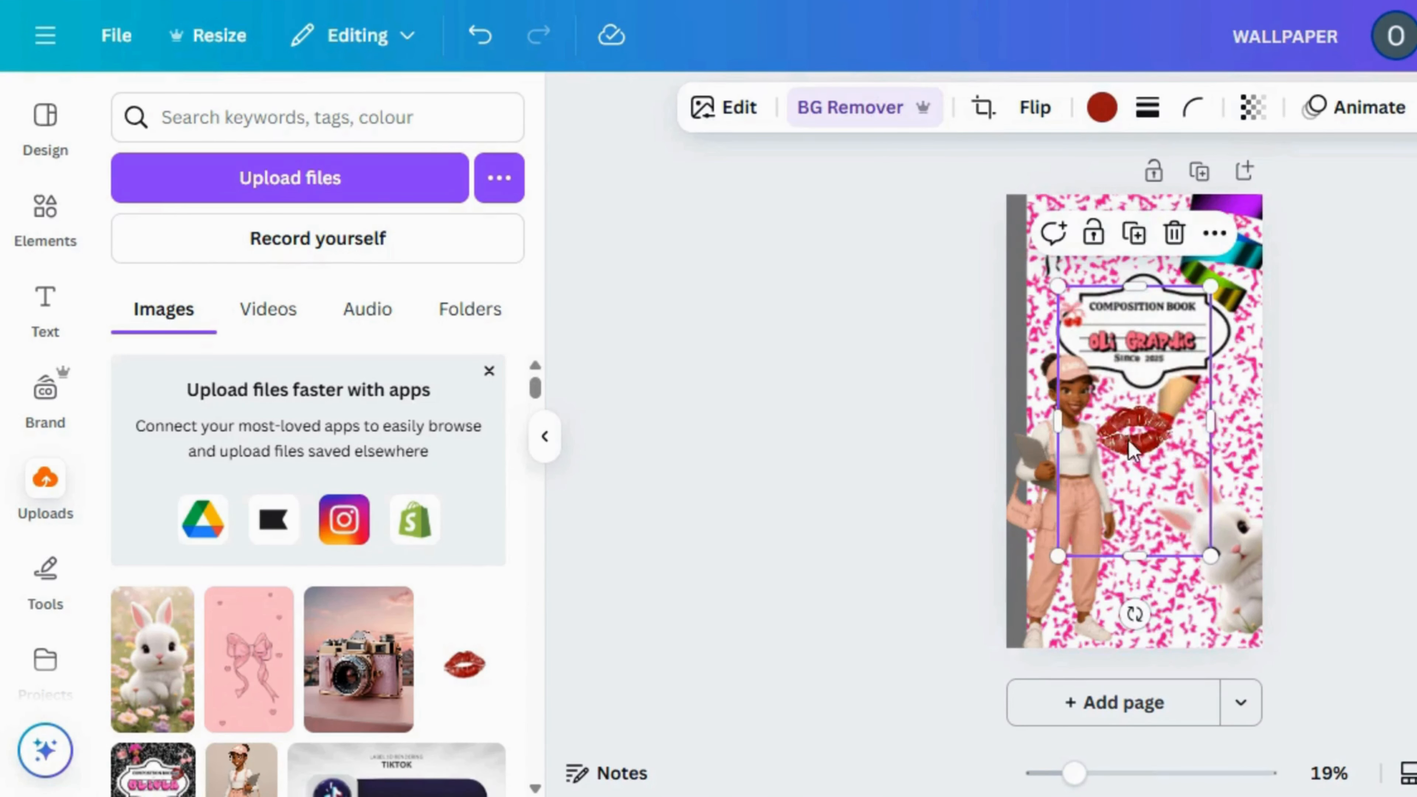
{"action": "left_click_drag", "start_coordinate": [1132, 455], "coordinate": [1105, 259]}
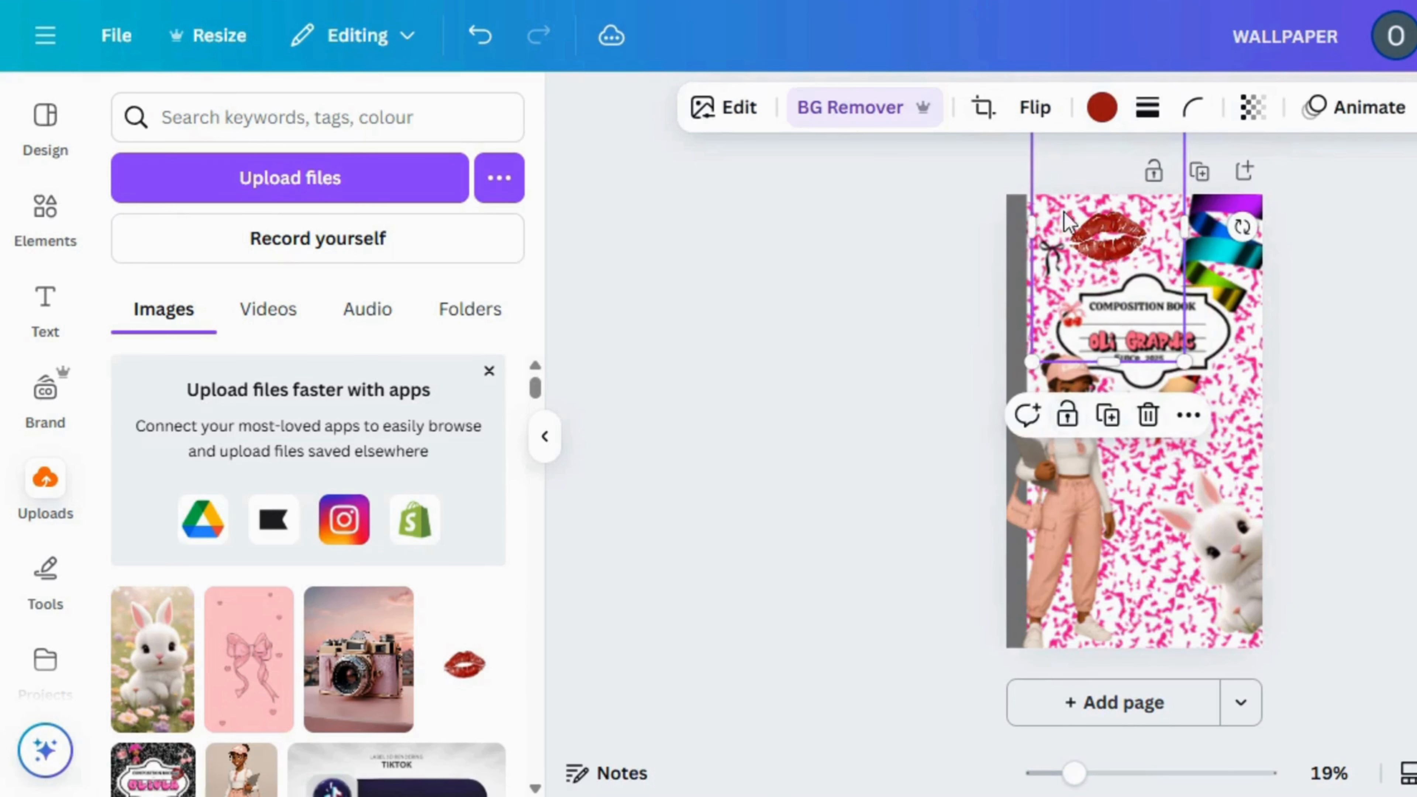
Shrink and crop the lips image, then place it in the wallpaper's upper-left corner above the black bow
{"action": "left_click_drag", "start_coordinate": [1063, 351], "coordinate": [1072, 291]}
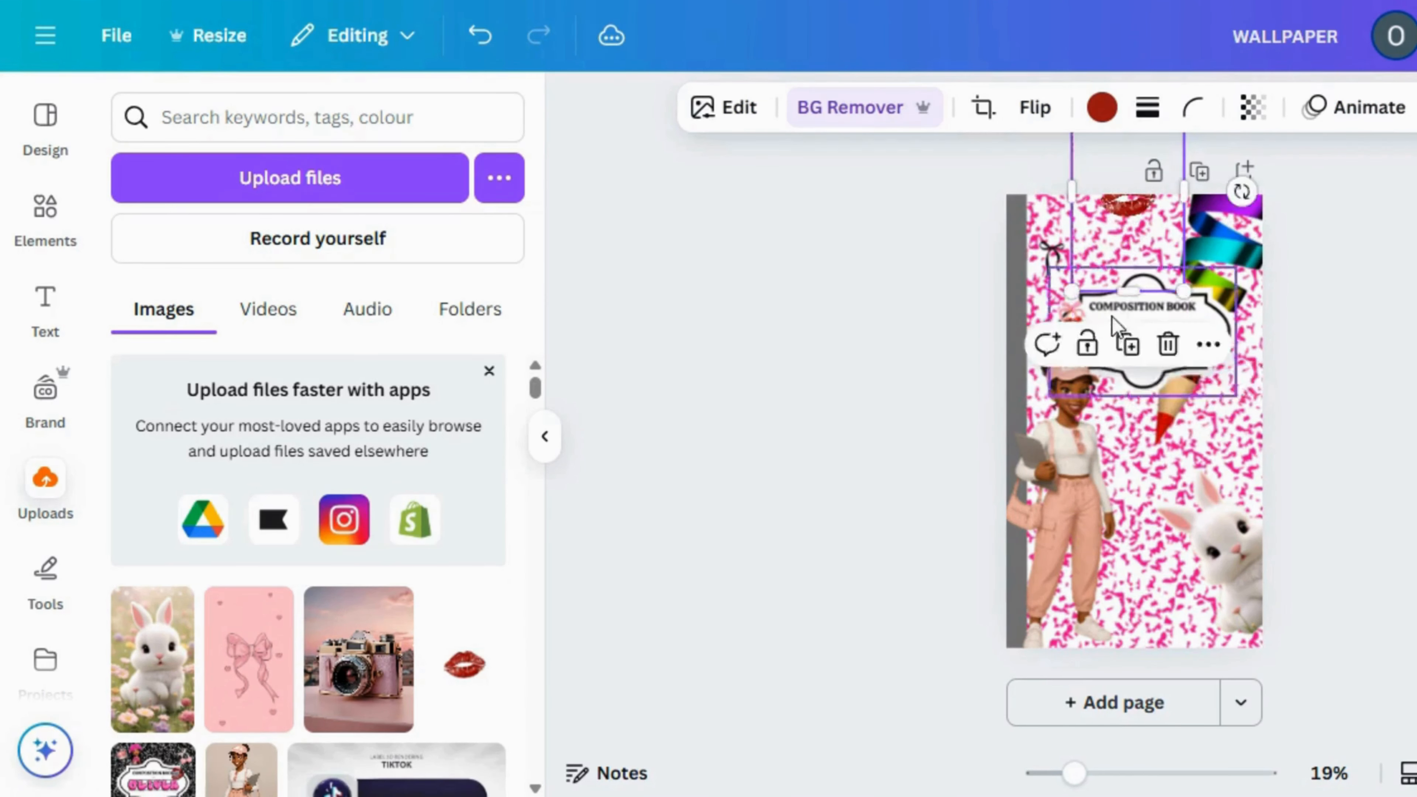
{"action": "left_click_drag", "start_coordinate": [1129, 118], "coordinate": [1123, 255]}
{"action": "left_click_drag", "start_coordinate": [1127, 391], "coordinate": [1062, 227]}
{"action": "left_click", "coordinate": [865, 378]}
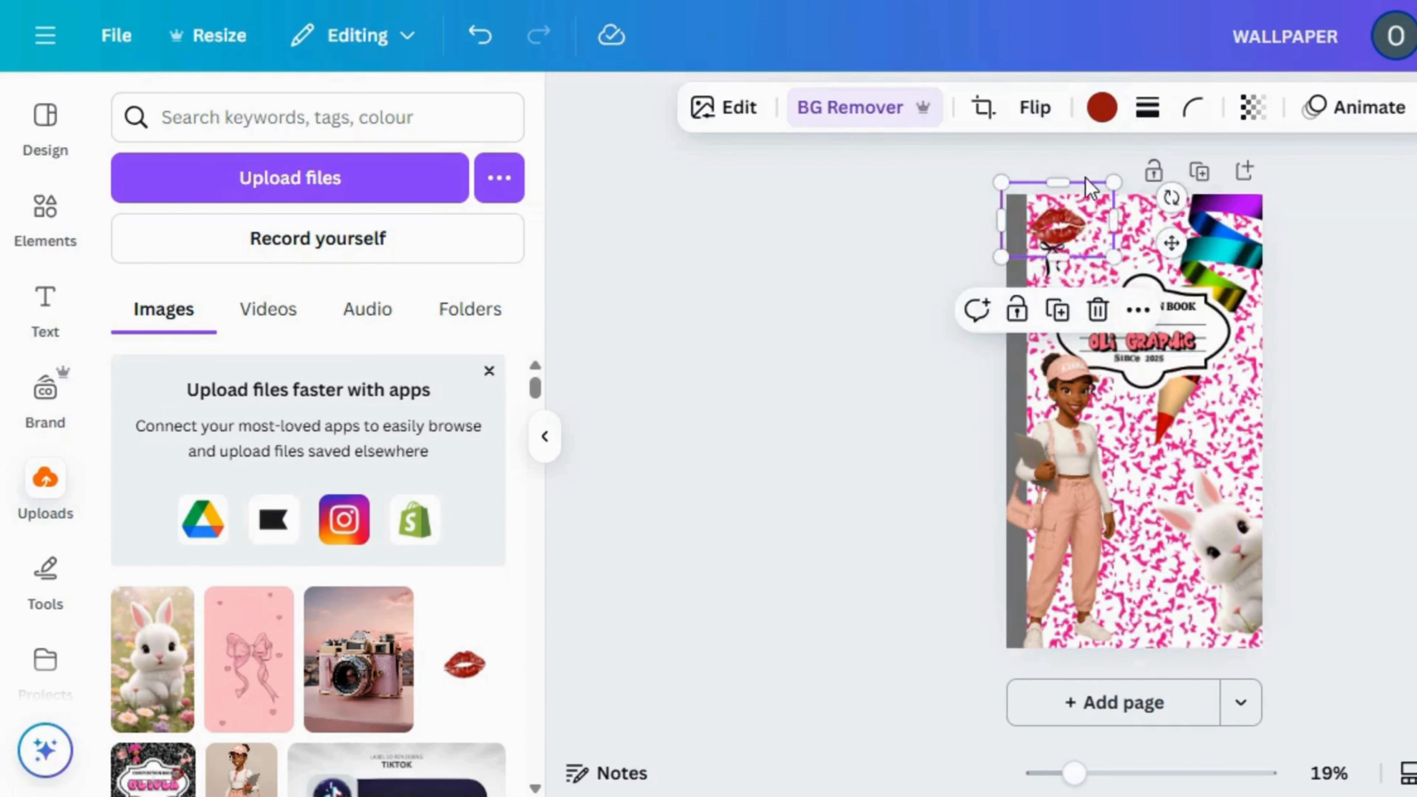
Set the transparency of the red lips image in the wallpaper's upper-left corner to 76
{"action": "left_click", "coordinate": [1253, 107]}
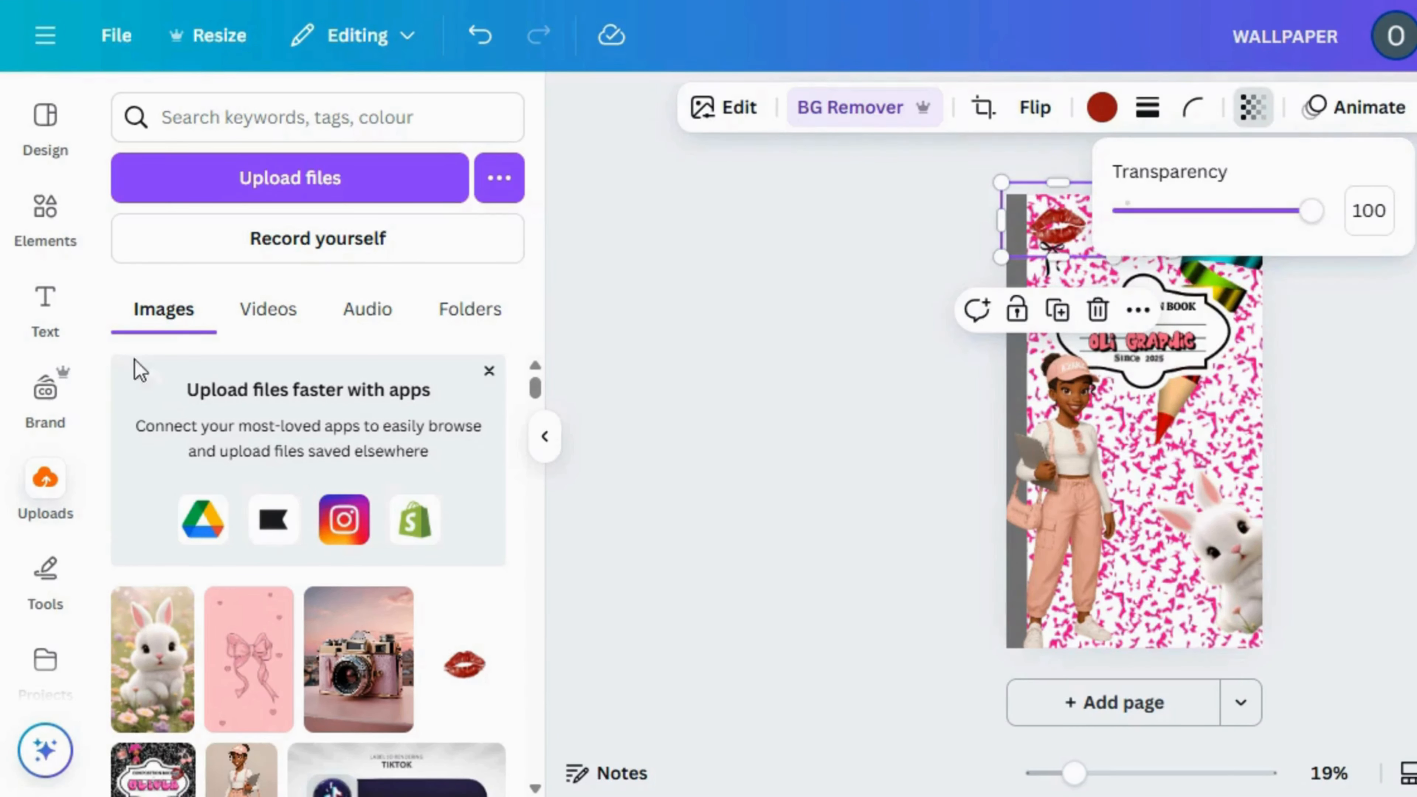
{"action": "left_click", "coordinate": [1228, 212]}
{"action": "left_click", "coordinate": [1251, 212]}
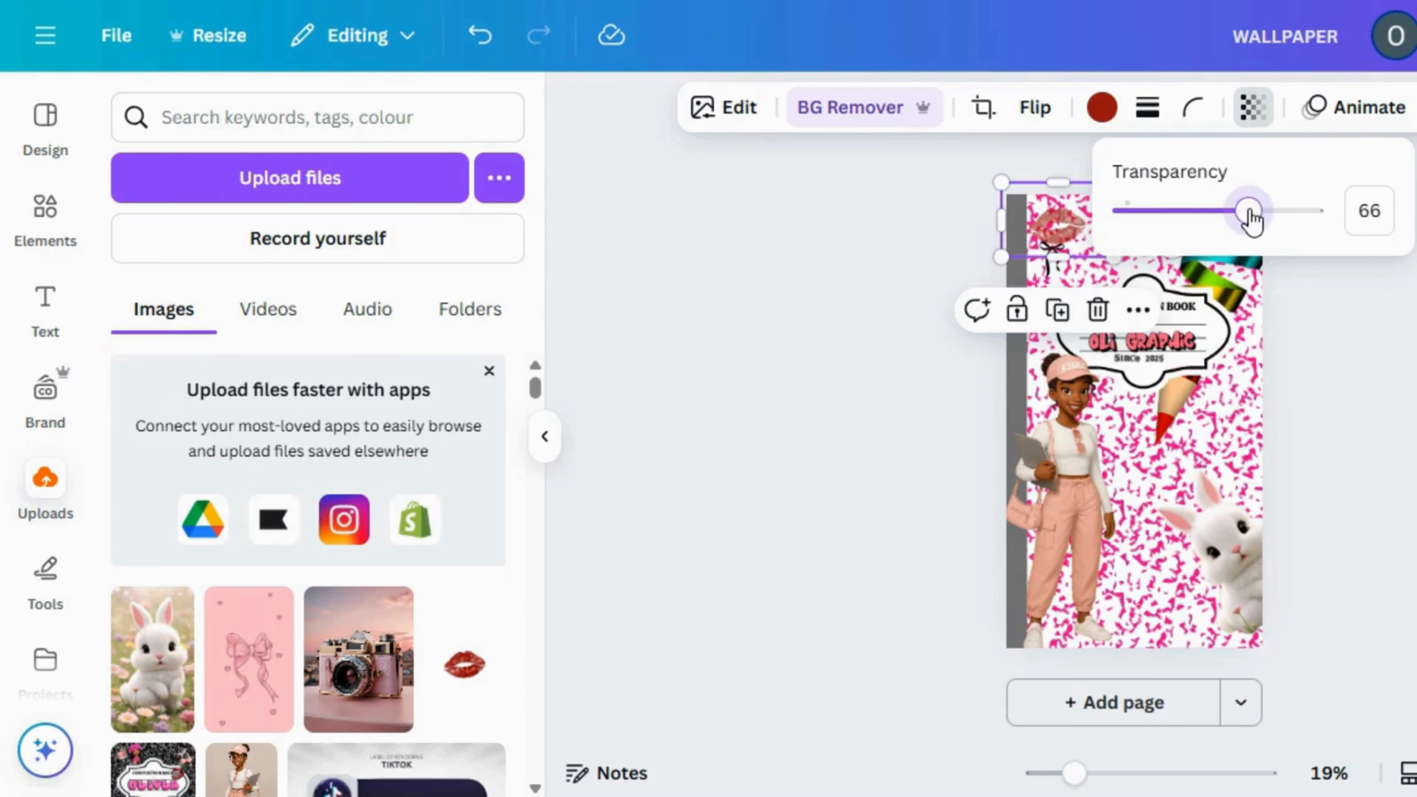
{"action": "left_click", "coordinate": [1271, 212]}
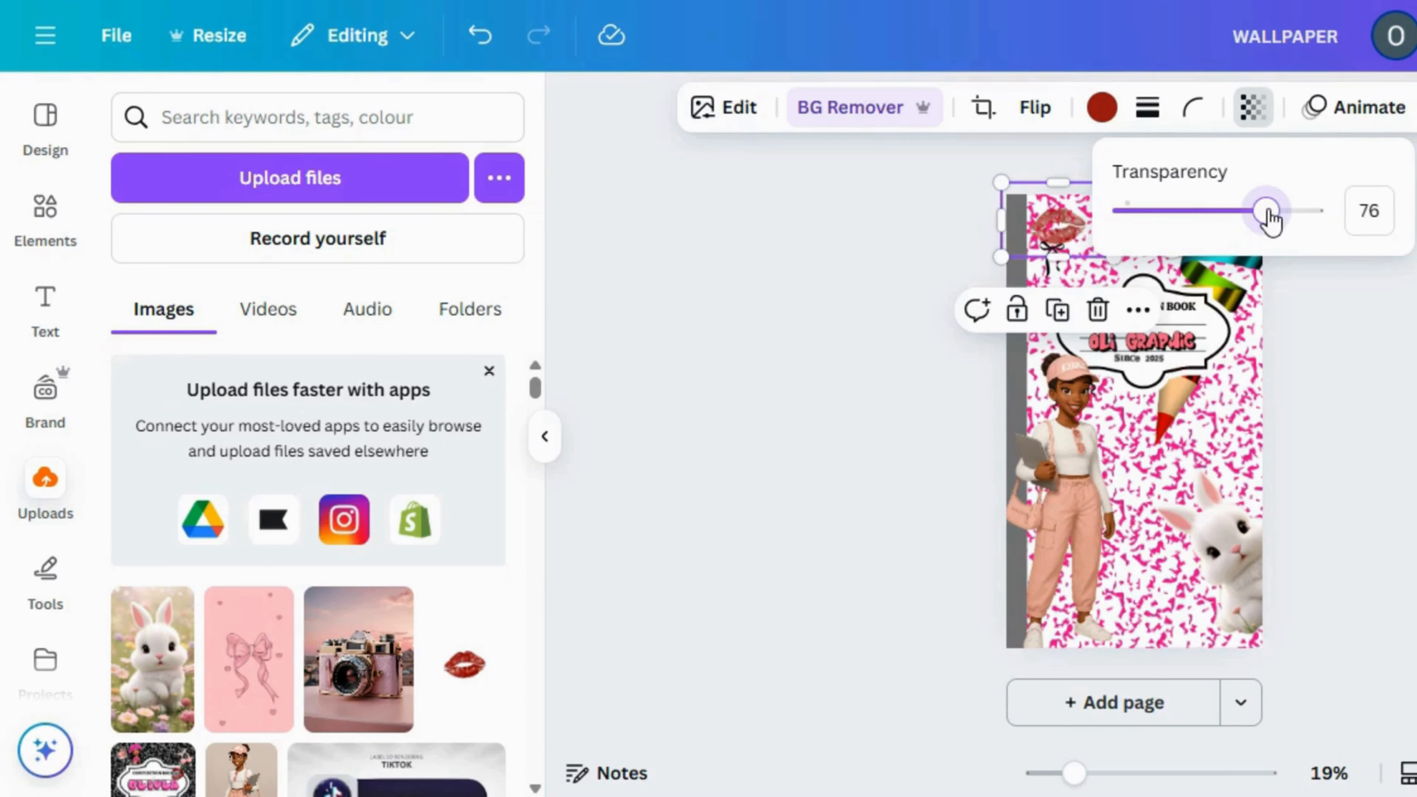
{"action": "left_click", "coordinate": [1306, 371]}
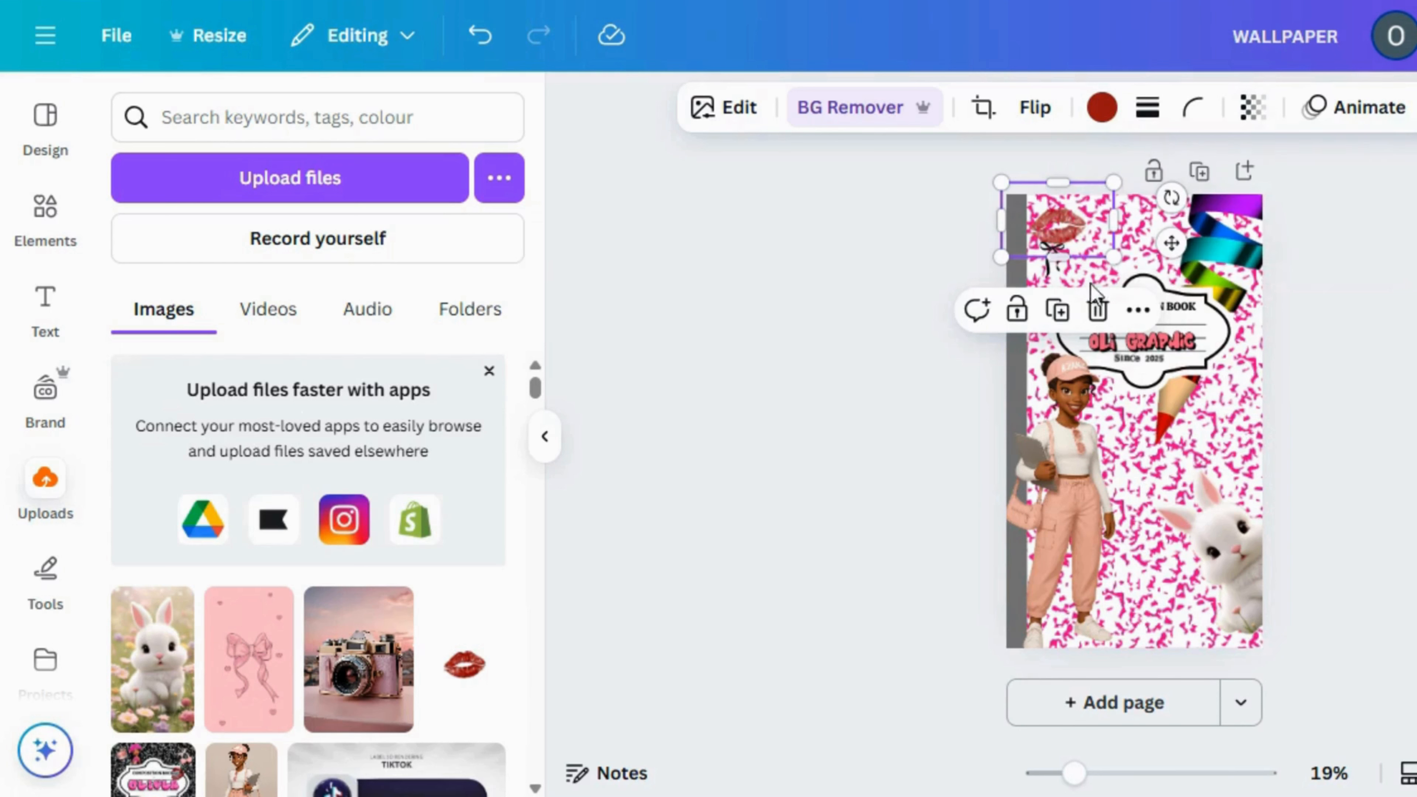
Duplicate the faded lips image and place copies at the left and right edges of the composition book label
{"action": "left_click", "coordinate": [1057, 311]}
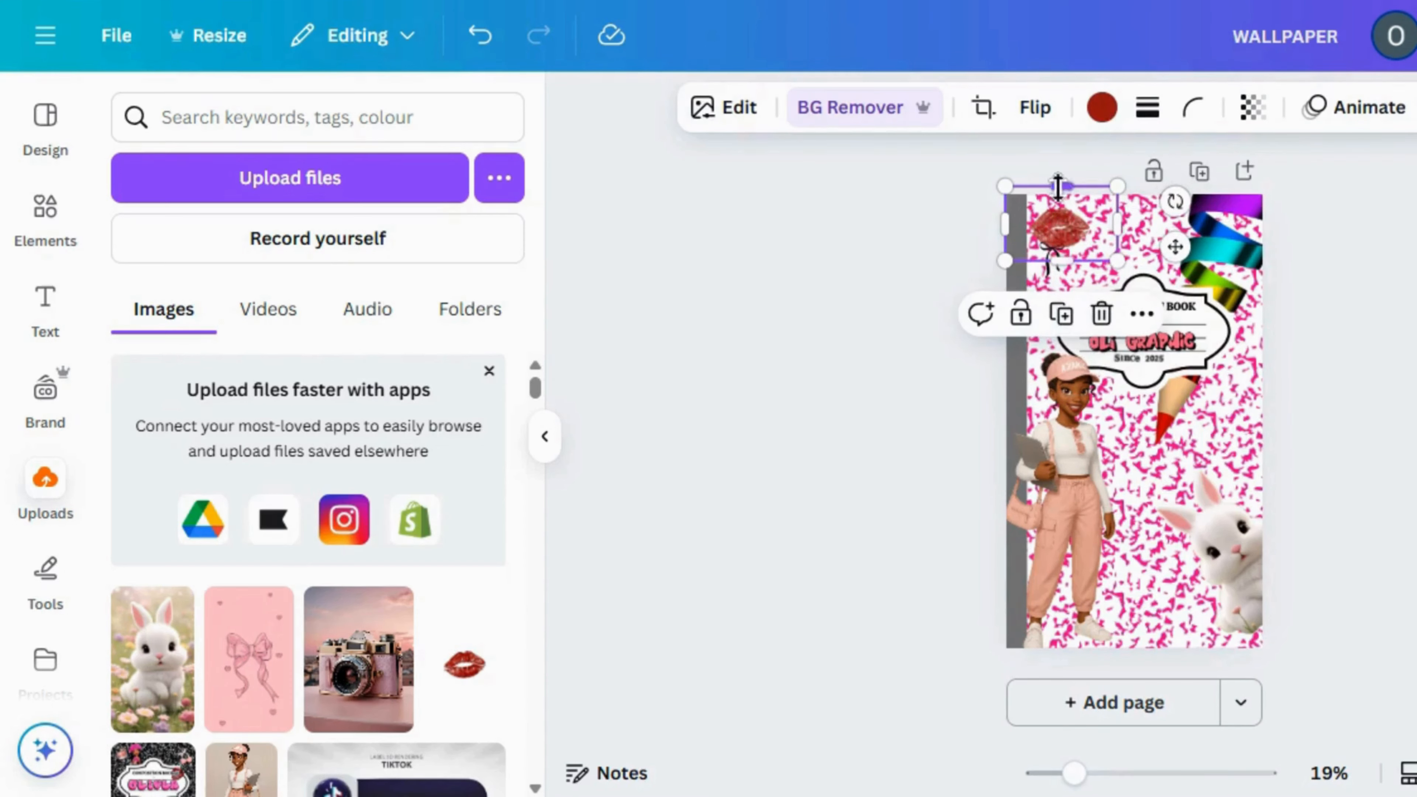
{"action": "left_click_drag", "start_coordinate": [1059, 242], "coordinate": [1048, 347]}
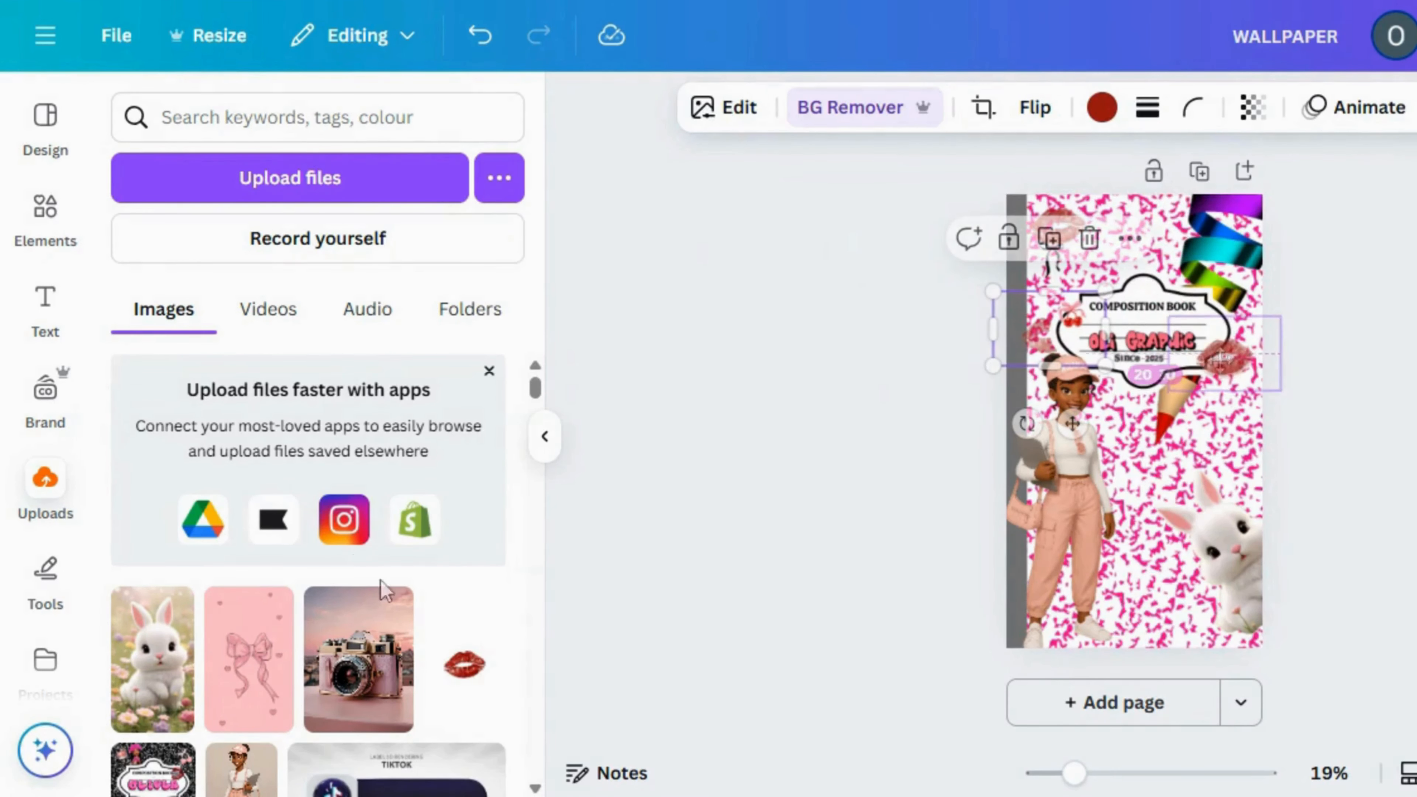
Add the uploaded pink bow image without its background, shrink it and place it on the label's top edge
{"action": "left_click", "coordinate": [251, 676]}
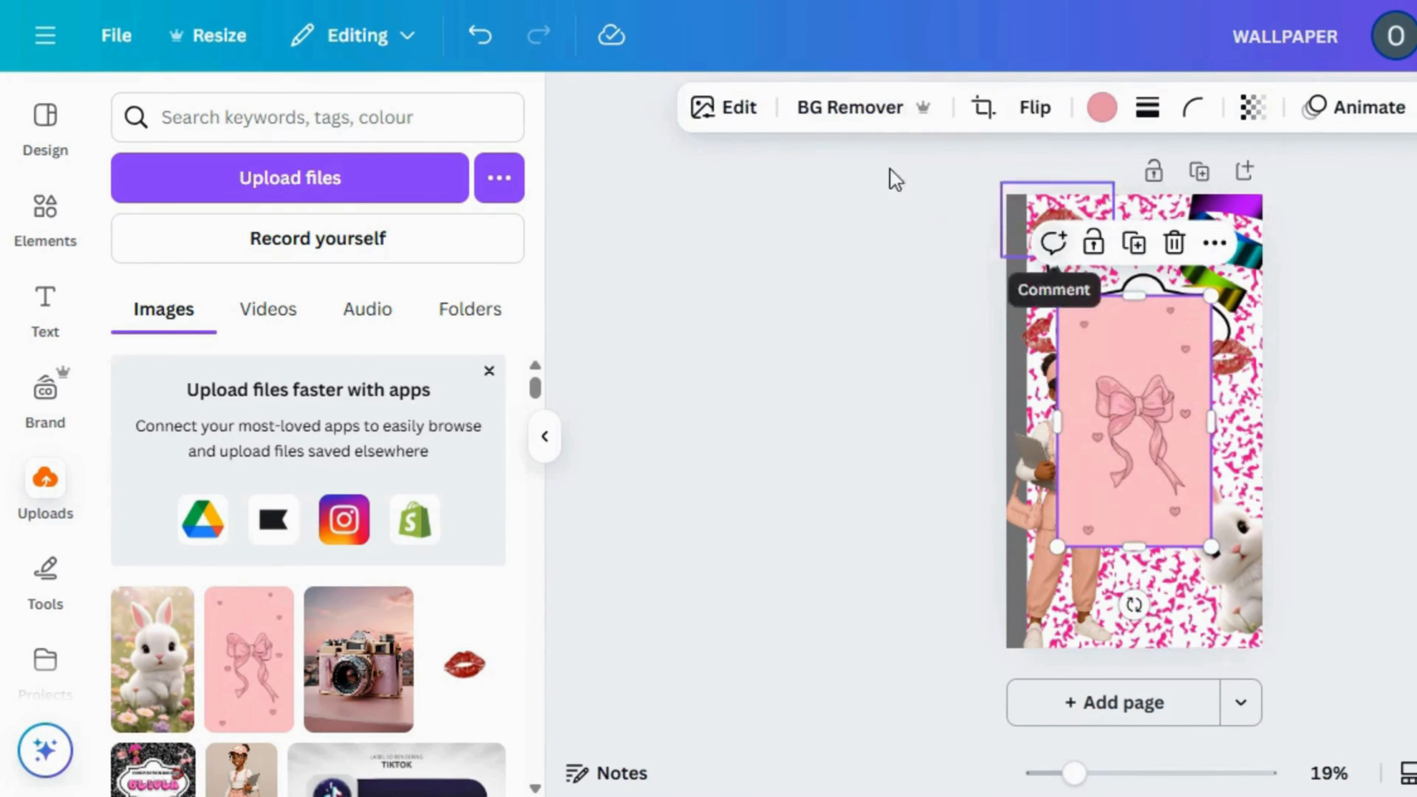
{"action": "left_click", "coordinate": [852, 109]}
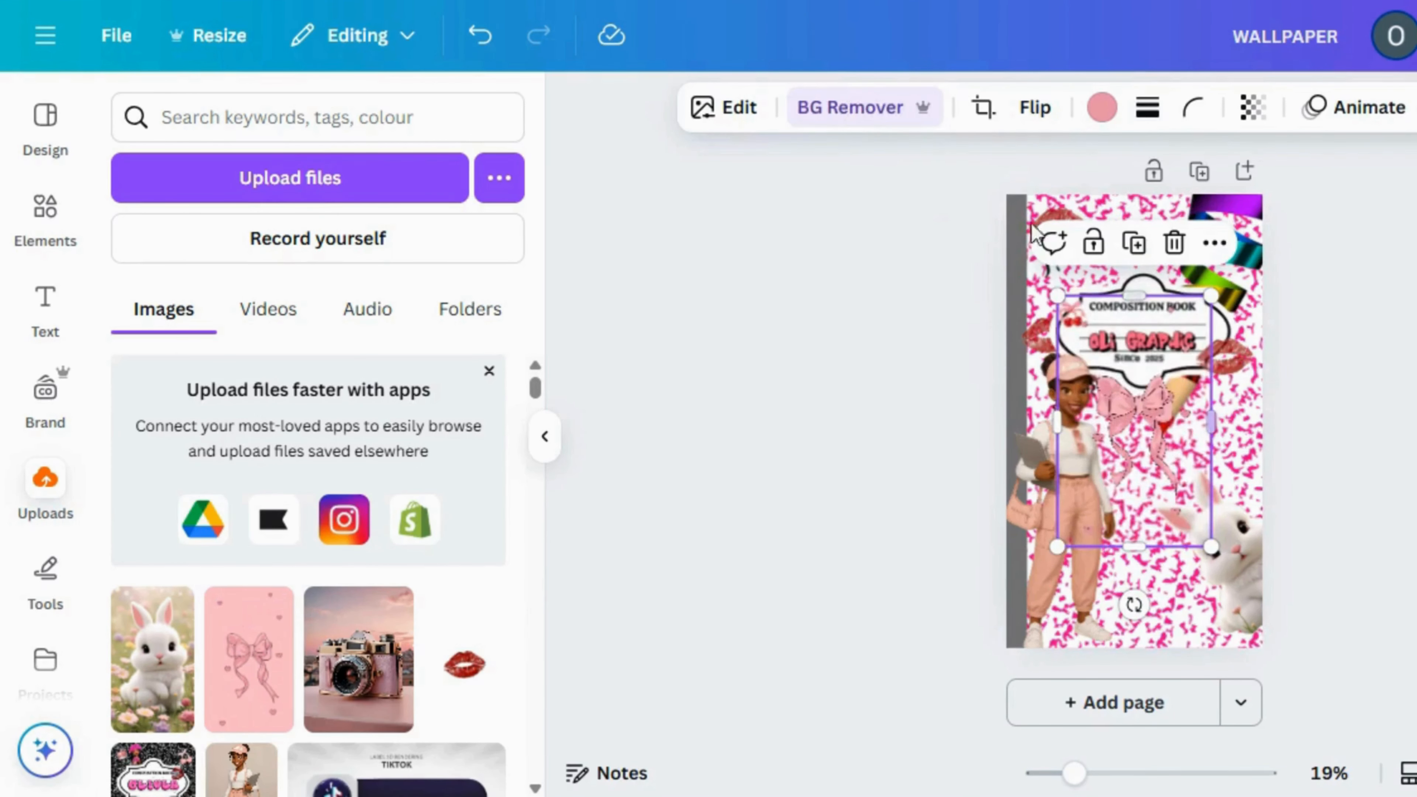
{"action": "left_click_drag", "start_coordinate": [1057, 296], "coordinate": [1124, 382]}
{"action": "left_click_drag", "start_coordinate": [1158, 480], "coordinate": [1142, 303]}
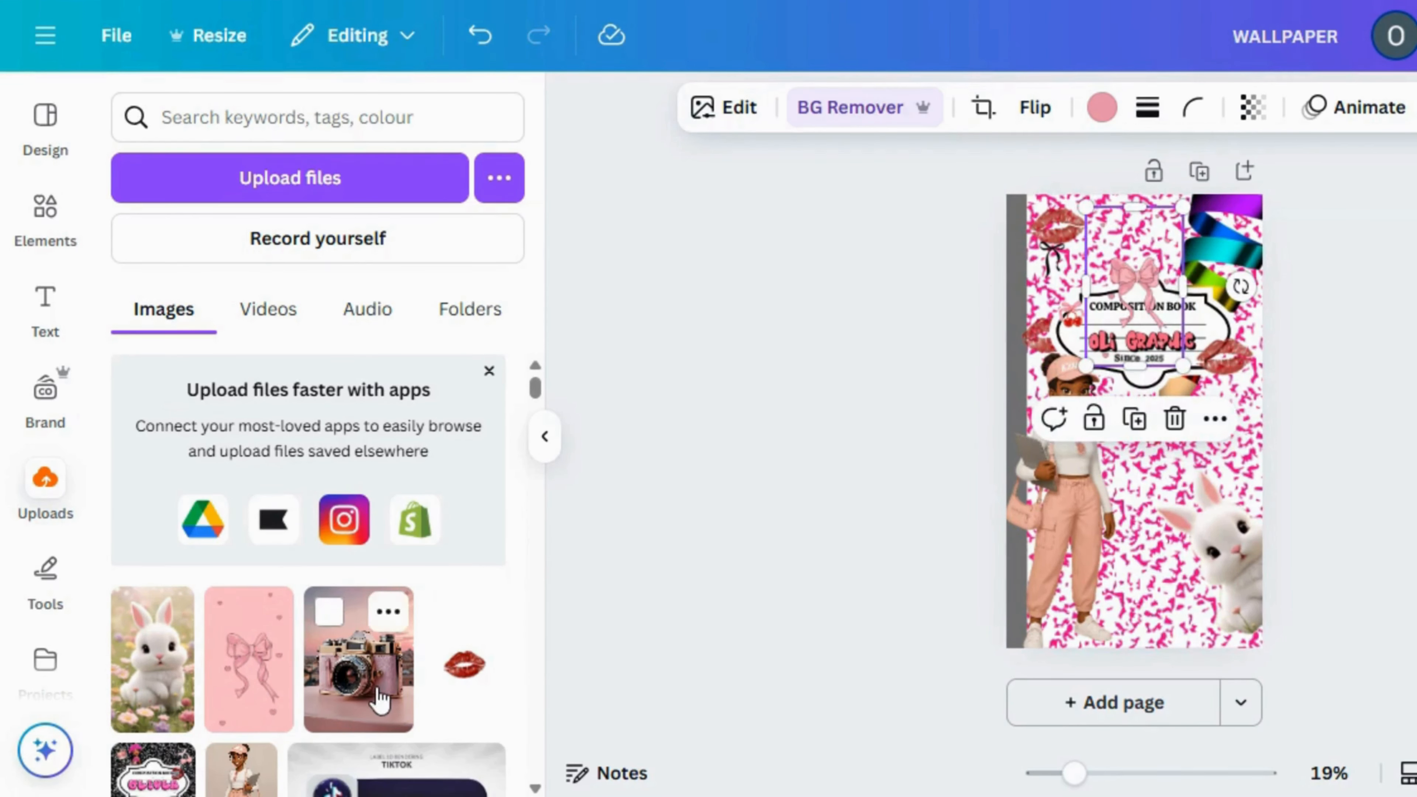
Add the uploaded camera image without its background, shrink it and place it at the label's bottom edge beside the girl's head
{"action": "left_click", "coordinate": [357, 641]}
{"action": "left_click", "coordinate": [845, 94]}
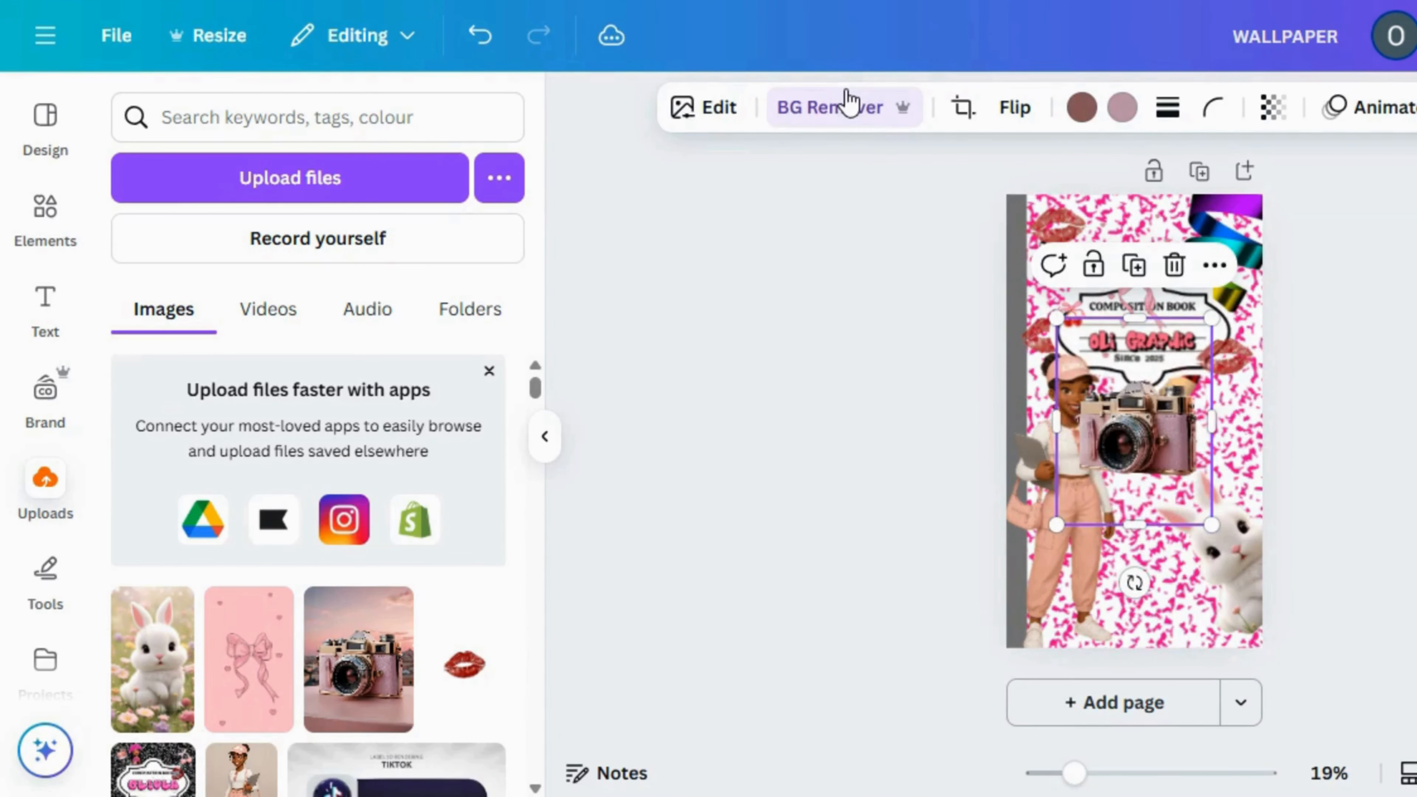
{"action": "left_click_drag", "start_coordinate": [1057, 319], "coordinate": [1141, 430]}
{"action": "mouse_move", "coordinate": [1194, 495]}
{"action": "left_mouse_down"}
{"action": "mouse_move", "coordinate": [1202, 425]}
{"action": "mouse_move", "coordinate": [1234, 396]}
{"action": "left_mouse_up"}
{"action": "left_click_drag", "start_coordinate": [1240, 409], "coordinate": [1141, 422]}
{"action": "left_click", "coordinate": [871, 522]}
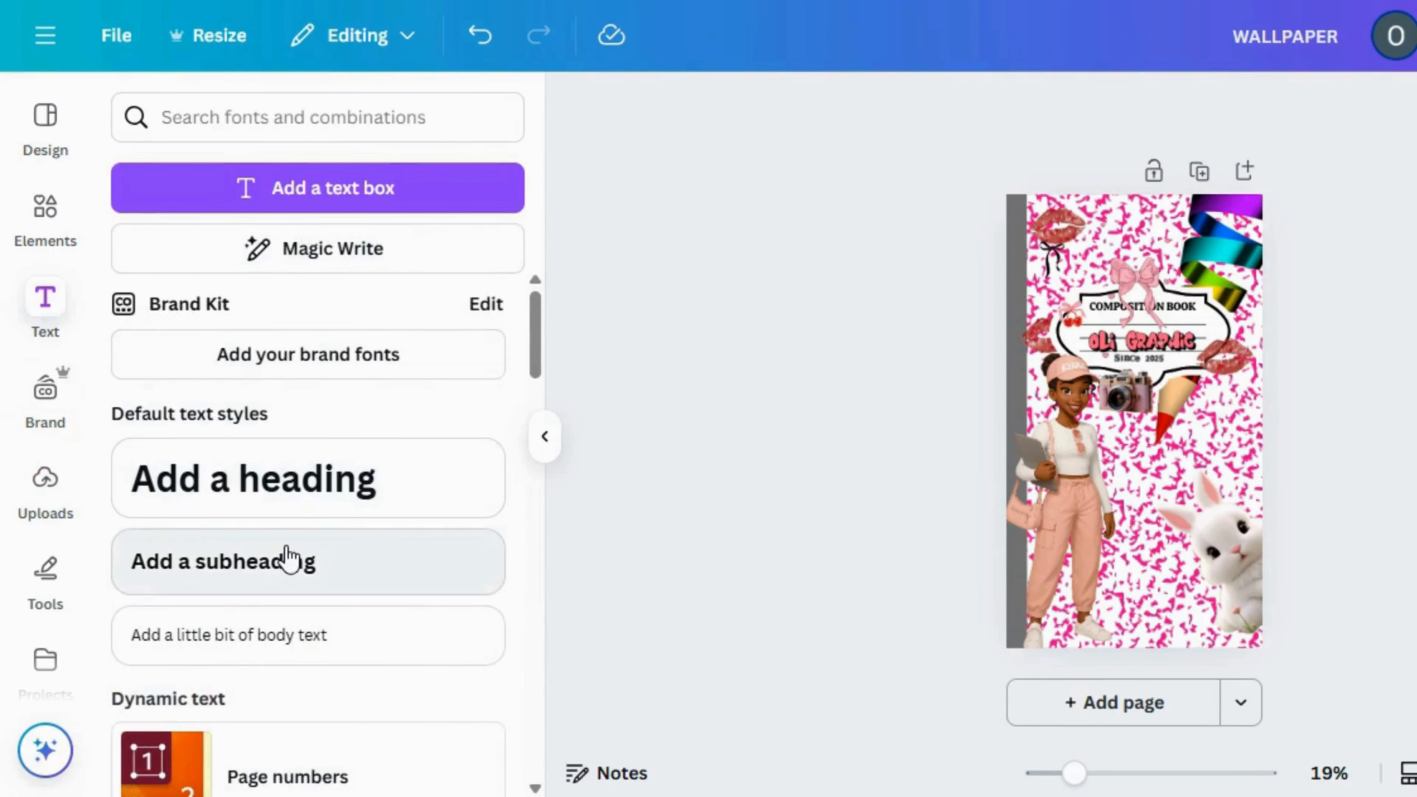
Add a subheading in the Cream Cake font, enlarge it to size 112 and place it below the label, right of the girl
{"action": "left_click", "coordinate": [286, 548]}
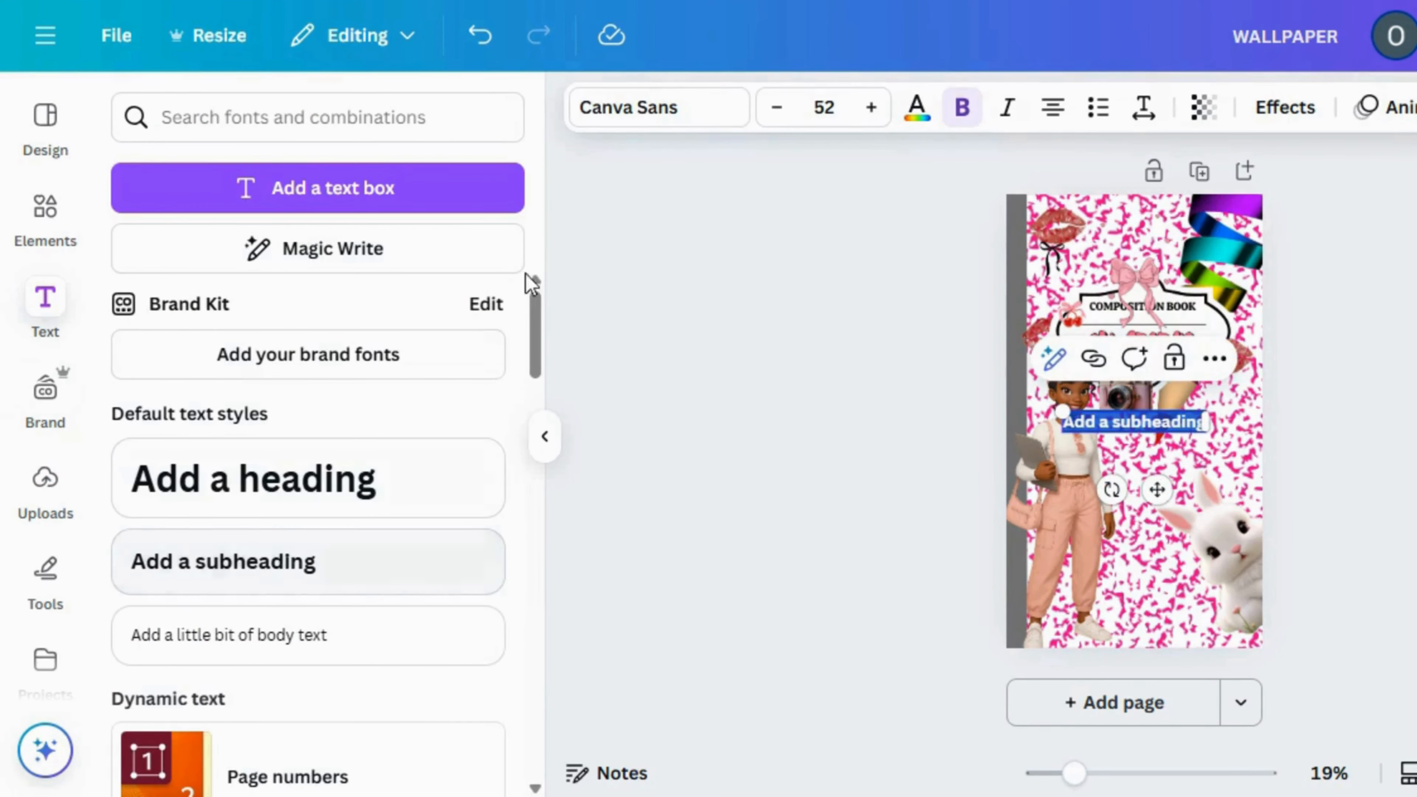
{"action": "left_click", "coordinate": [668, 123]}
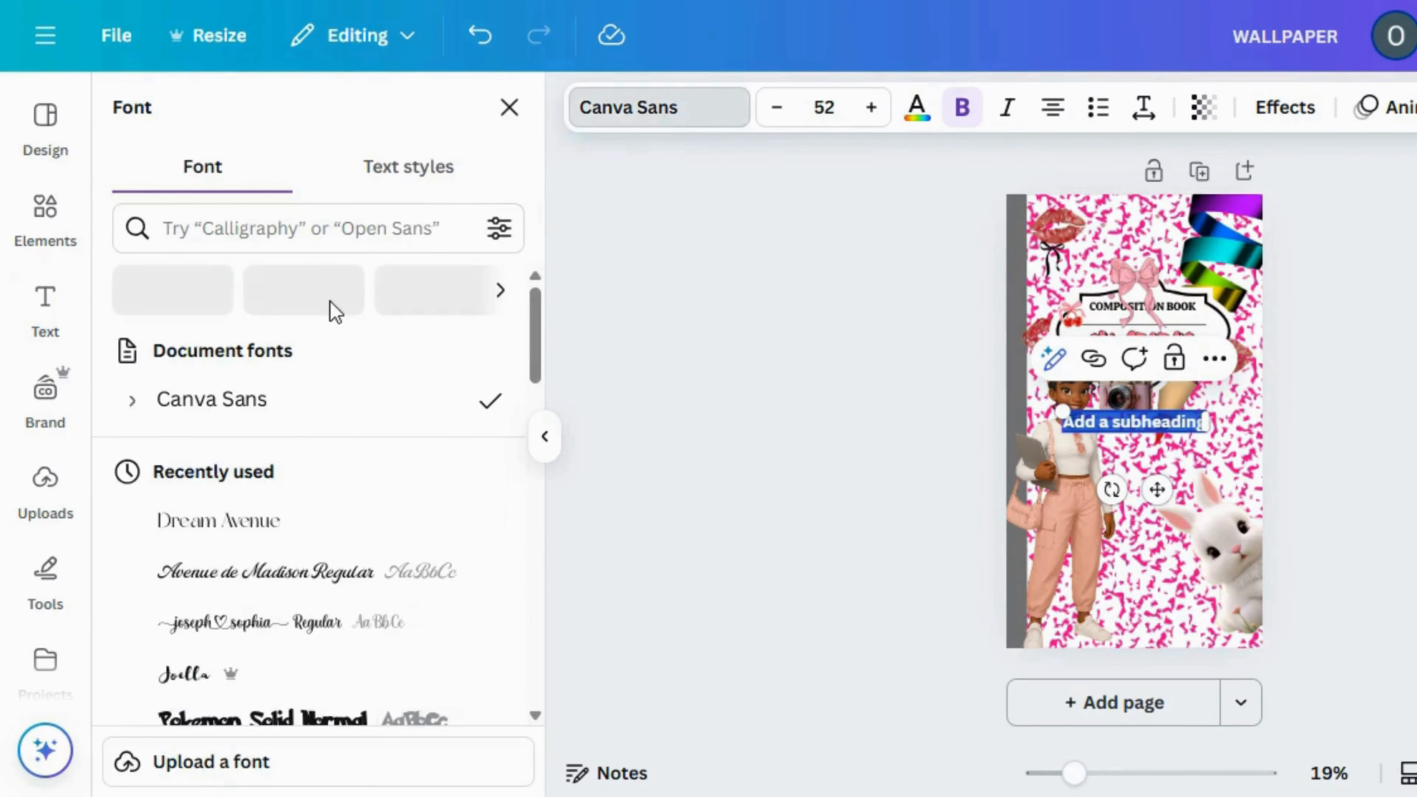
{"action": "left_click", "coordinate": [373, 224]}
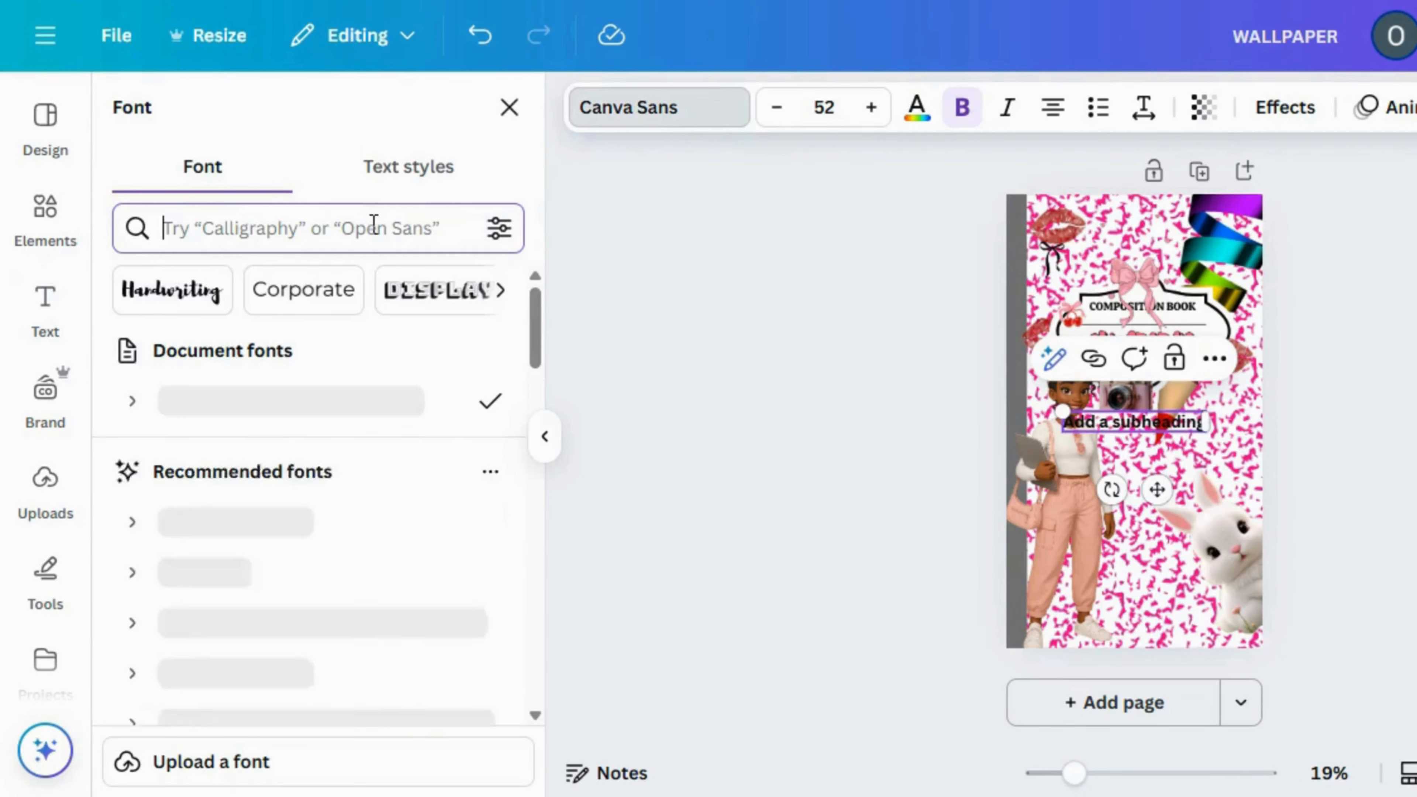
{"action": "type", "text": "cre"}
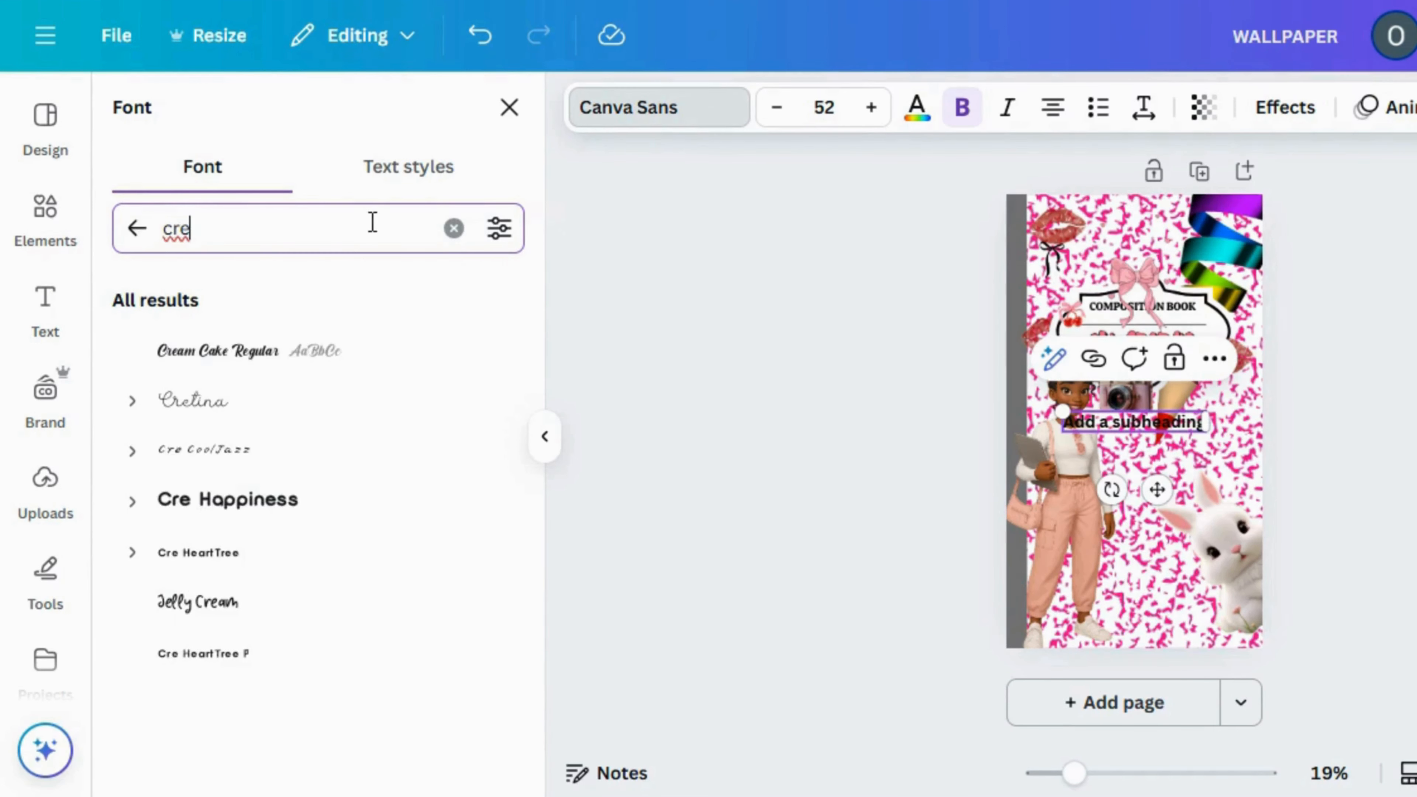
{"action": "left_click", "coordinate": [211, 368]}
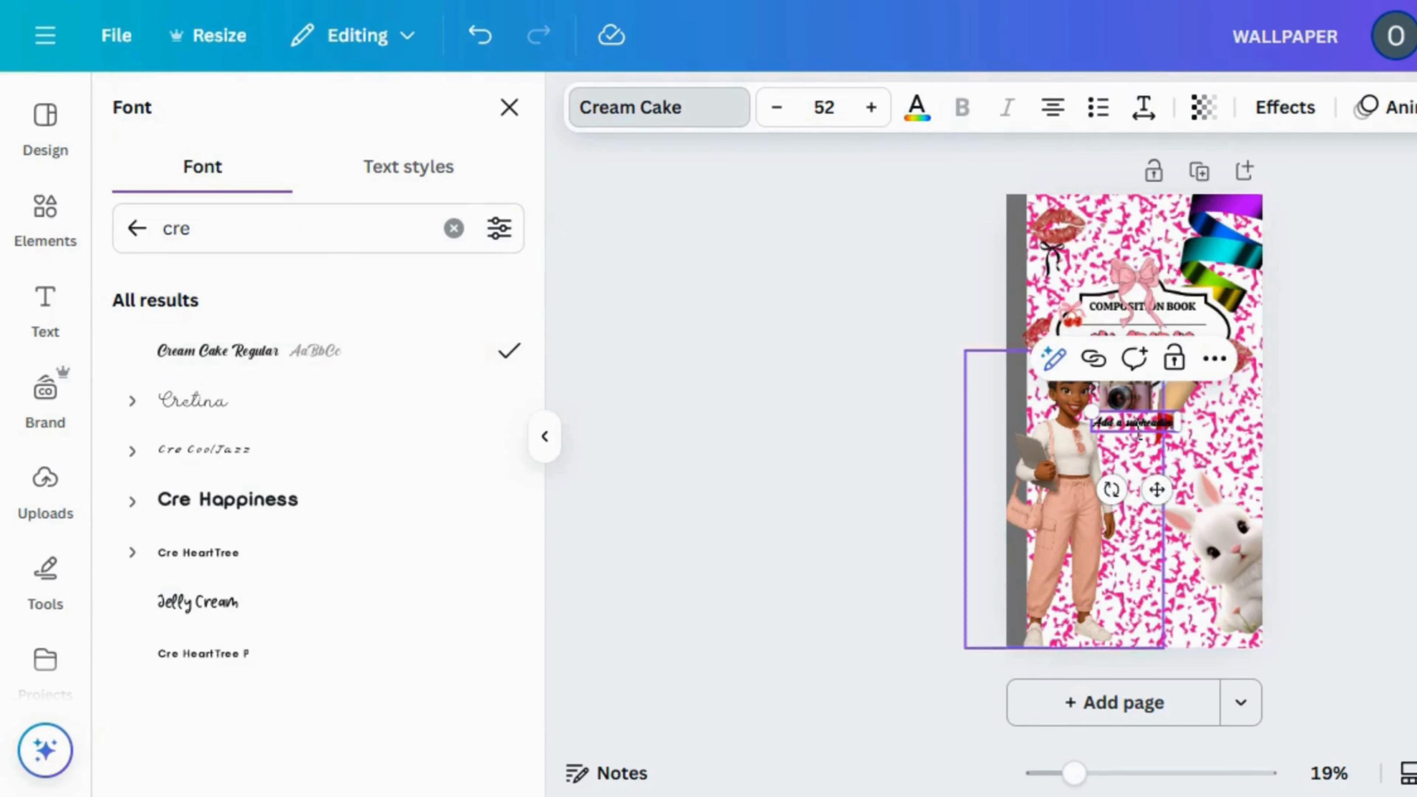
{"action": "left_click_drag", "start_coordinate": [1096, 414], "coordinate": [992, 389]}
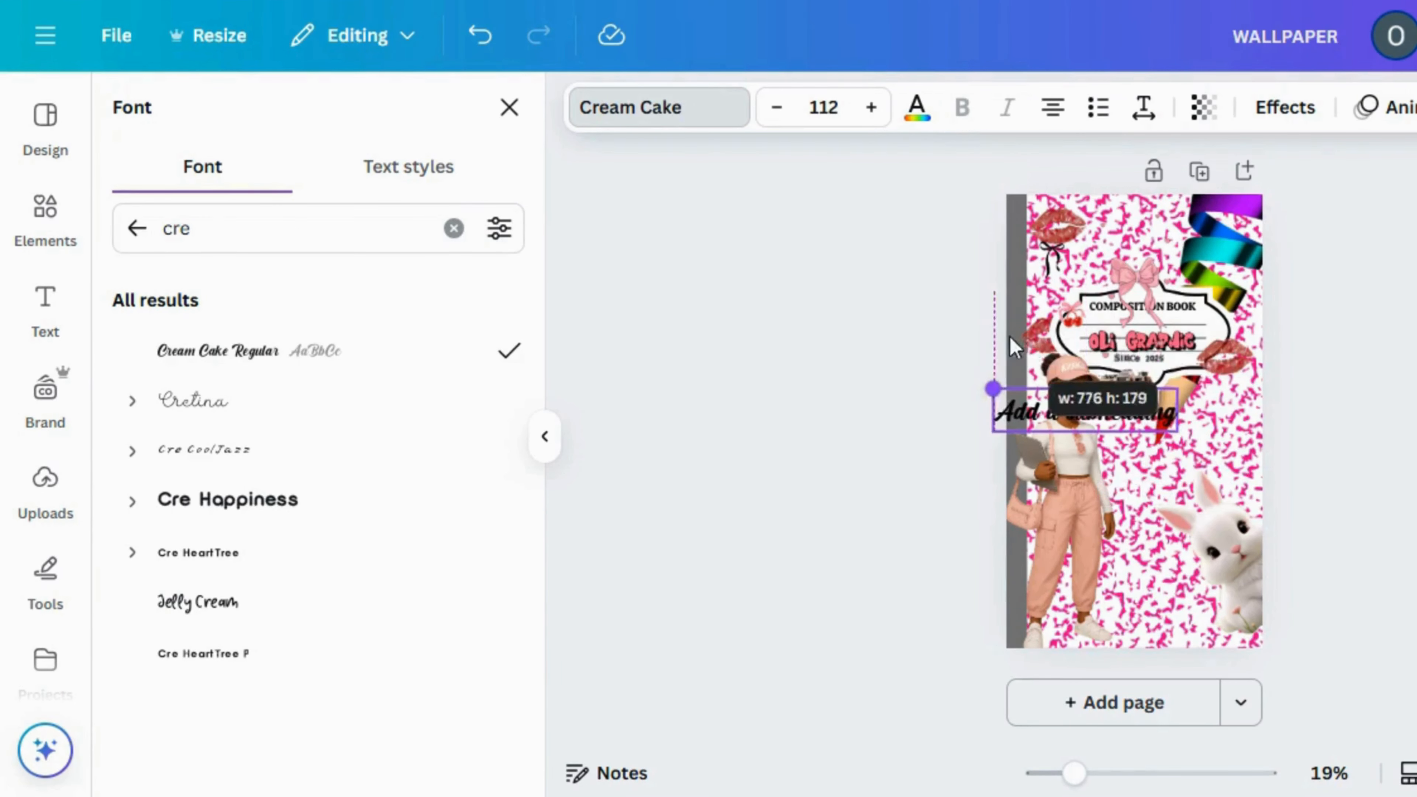
{"action": "left_click_drag", "start_coordinate": [1099, 489], "coordinate": [1179, 518]}
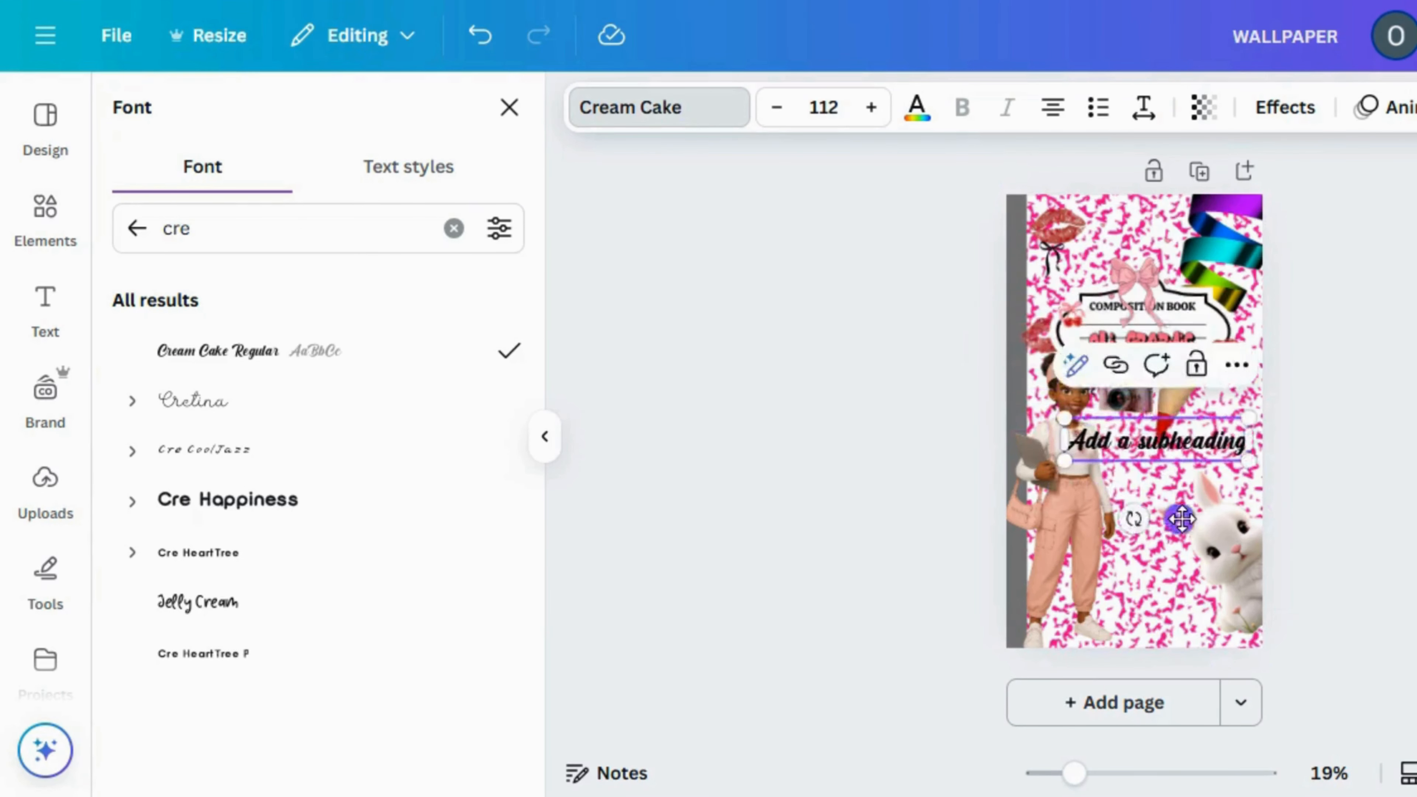
Replace the subheading's placeholder text with "I M JUST", "A" and "GIRL" on three separate lines
{"action": "double_click", "coordinate": [1189, 453]}
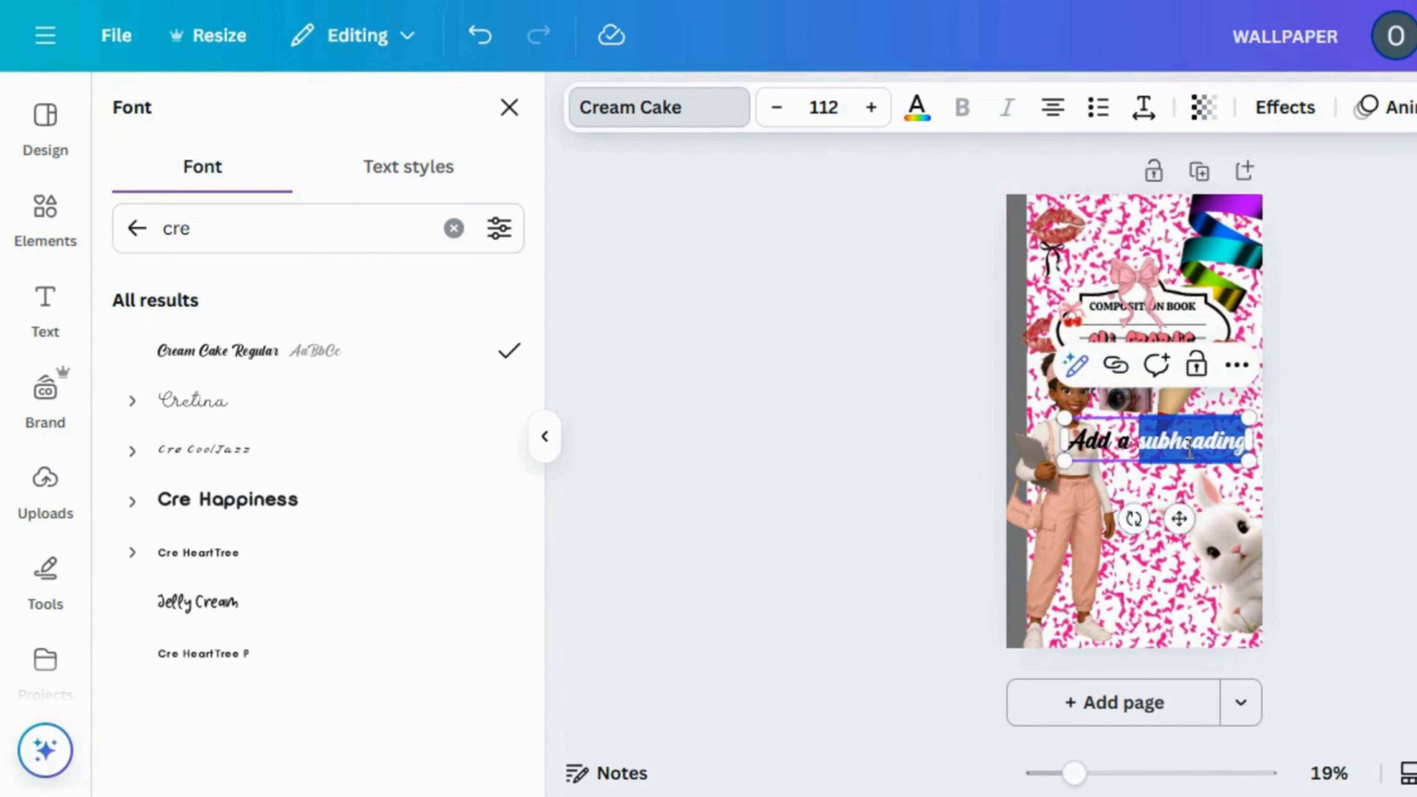
{"action": "triple_click", "coordinate": [1113, 440]}
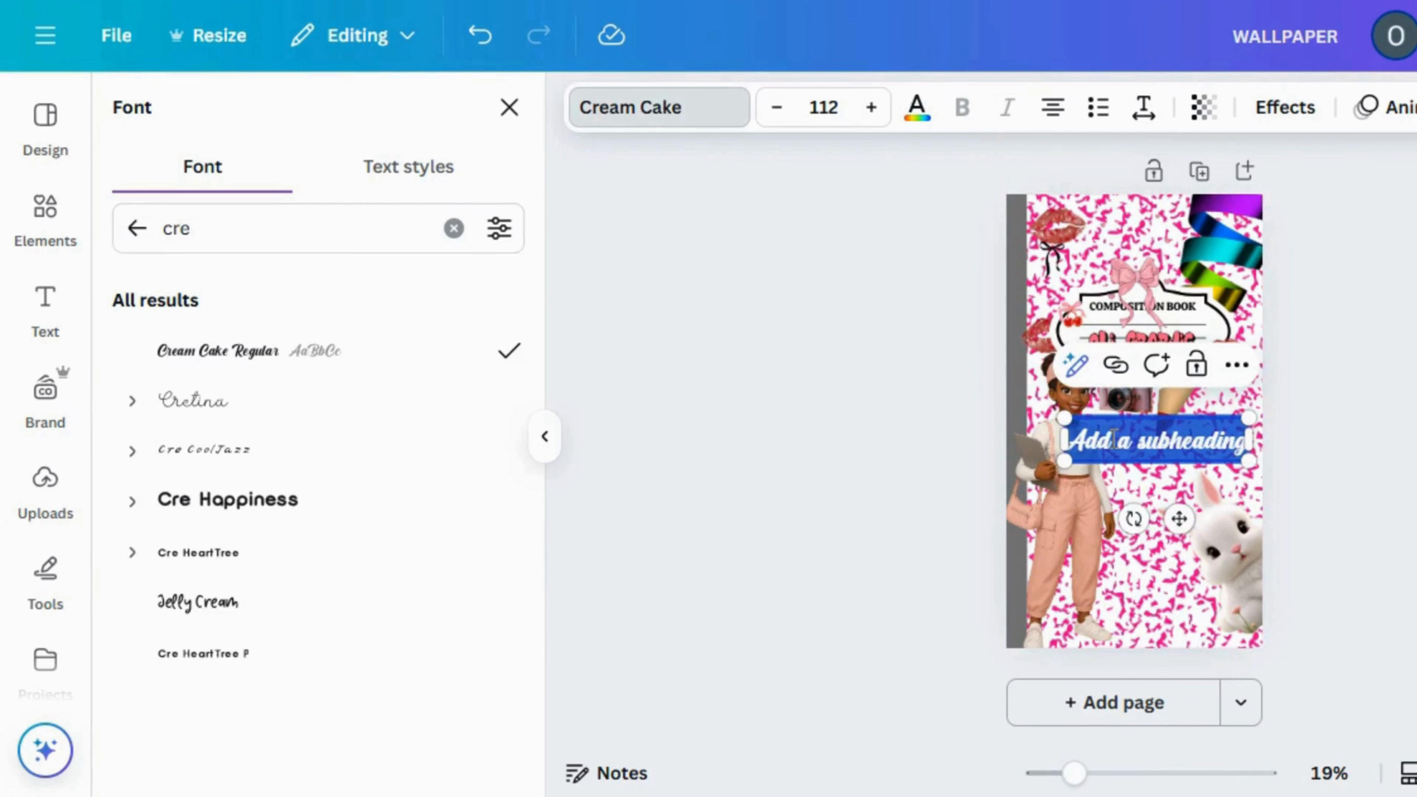
{"action": "key", "text": "BackSpace"}
{"action": "type", "text": "IMANI"}
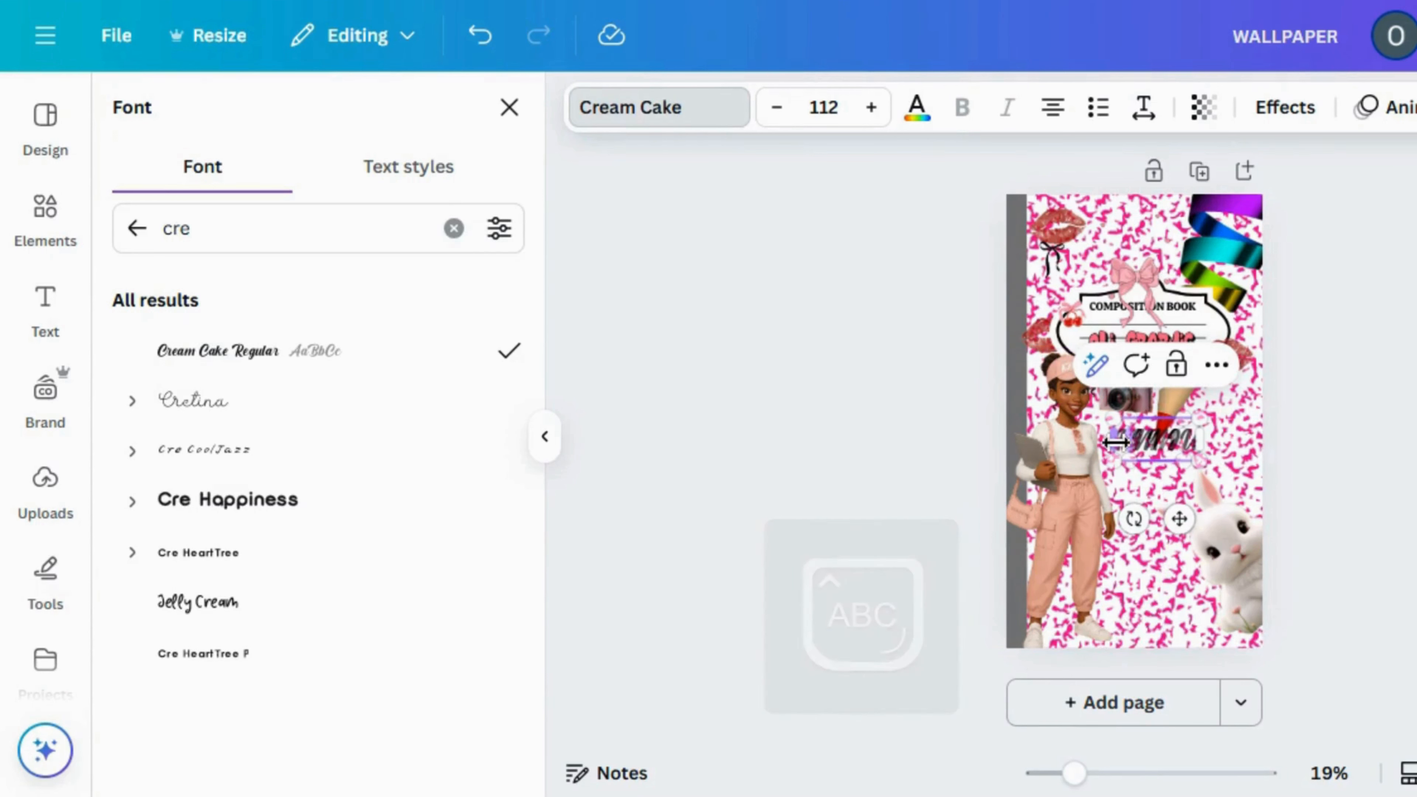
{"action": "type", "text": "ST"}
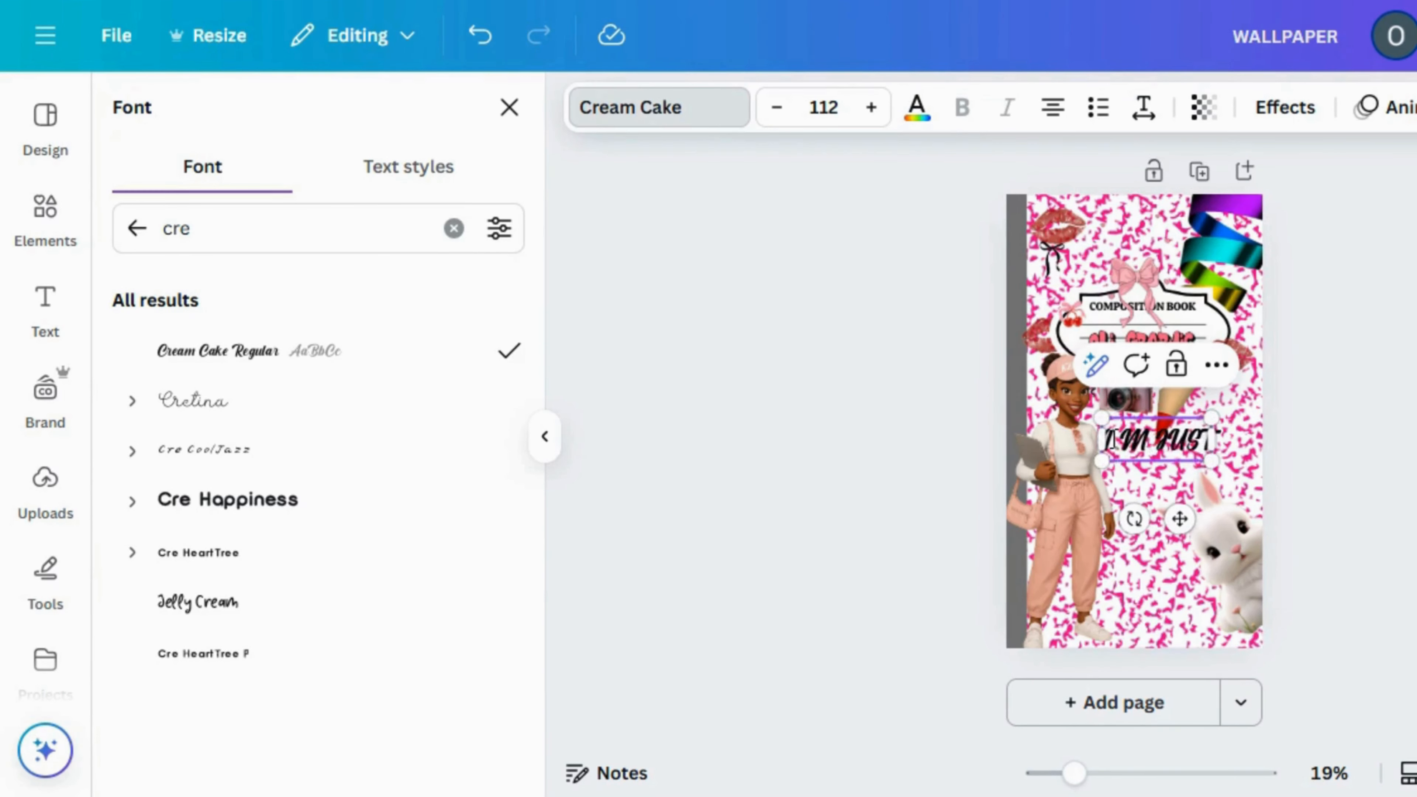
{"action": "key", "text": "Return"}
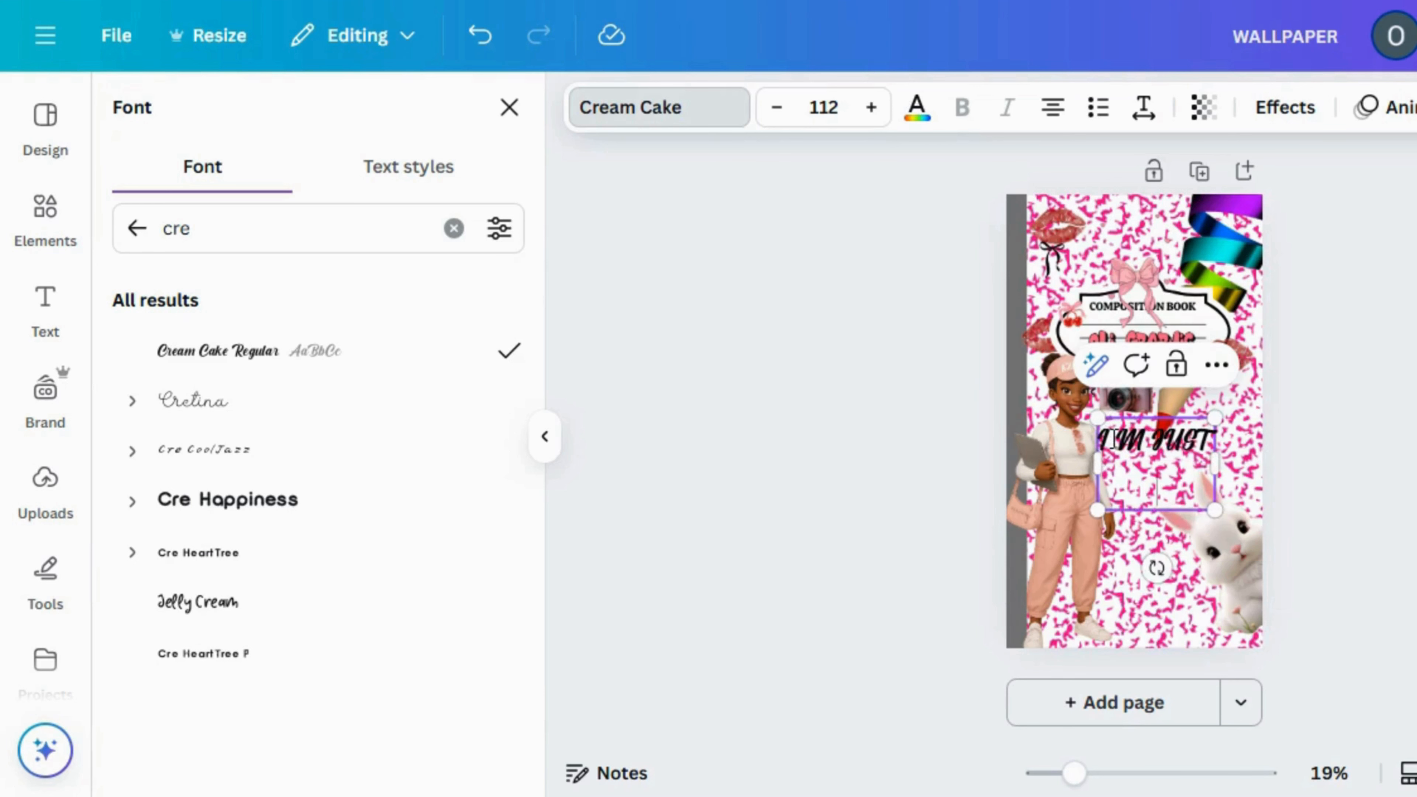
{"action": "key", "text": "Return"}
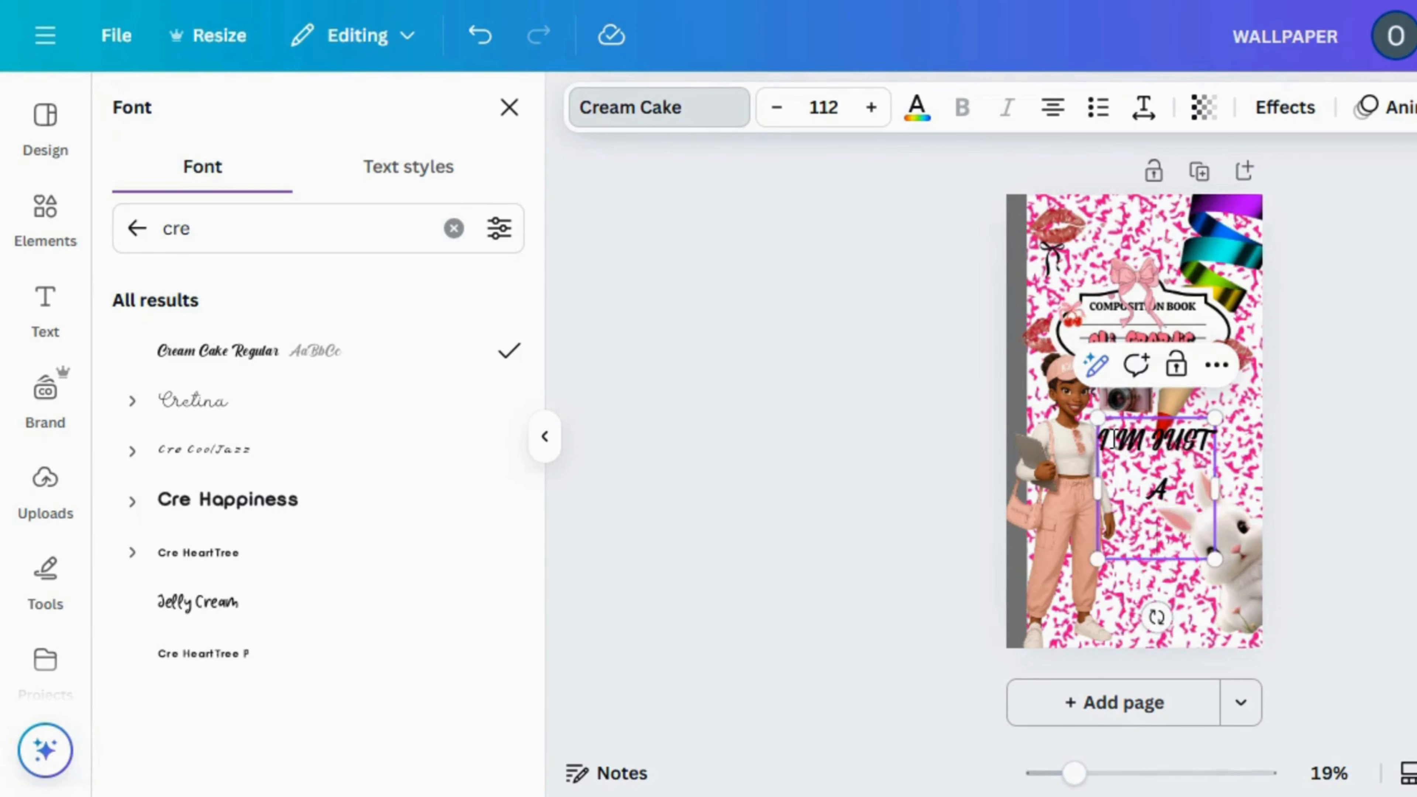
{"action": "type", "text": "GIRL"}
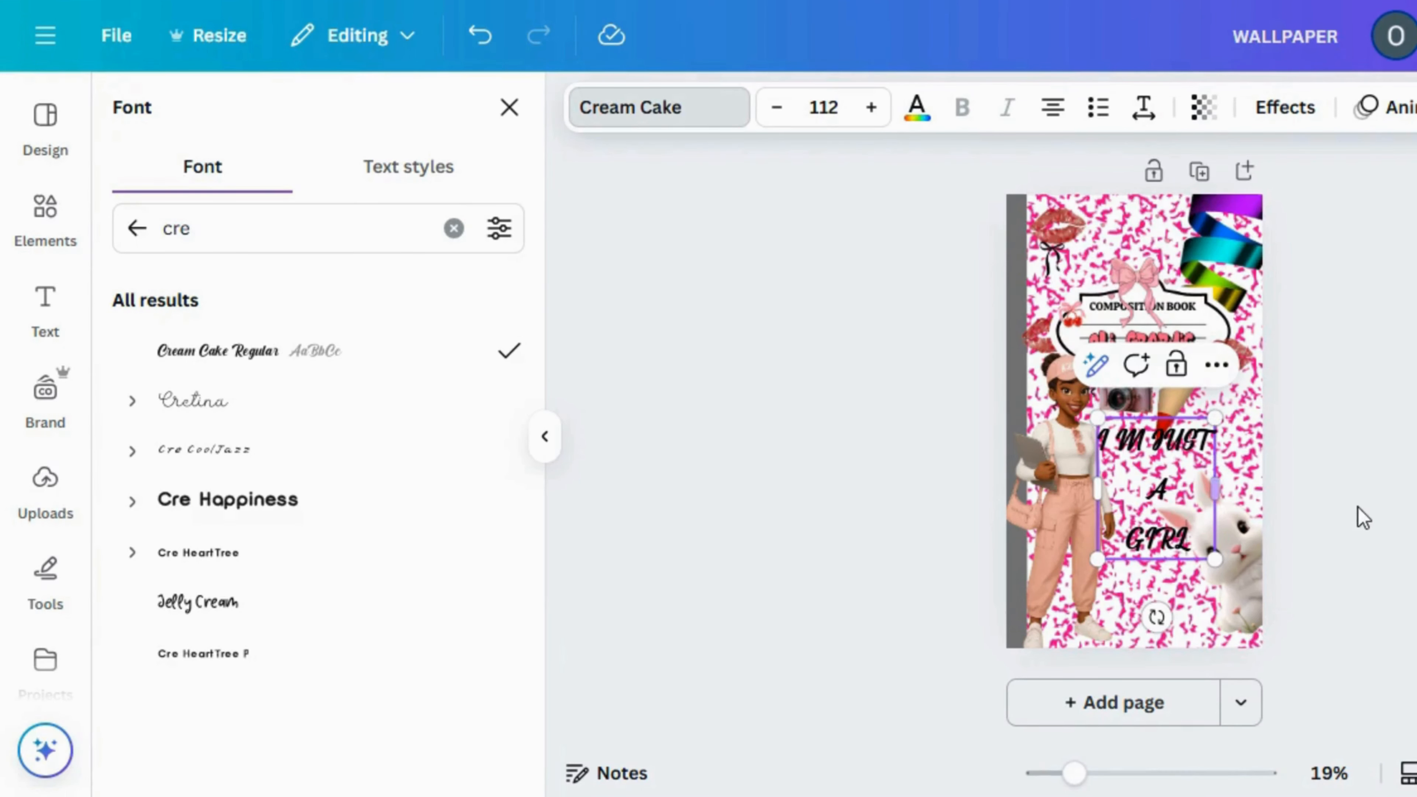
{"action": "key", "text": "Escape"}
{"action": "left_click", "coordinate": [1363, 518]}
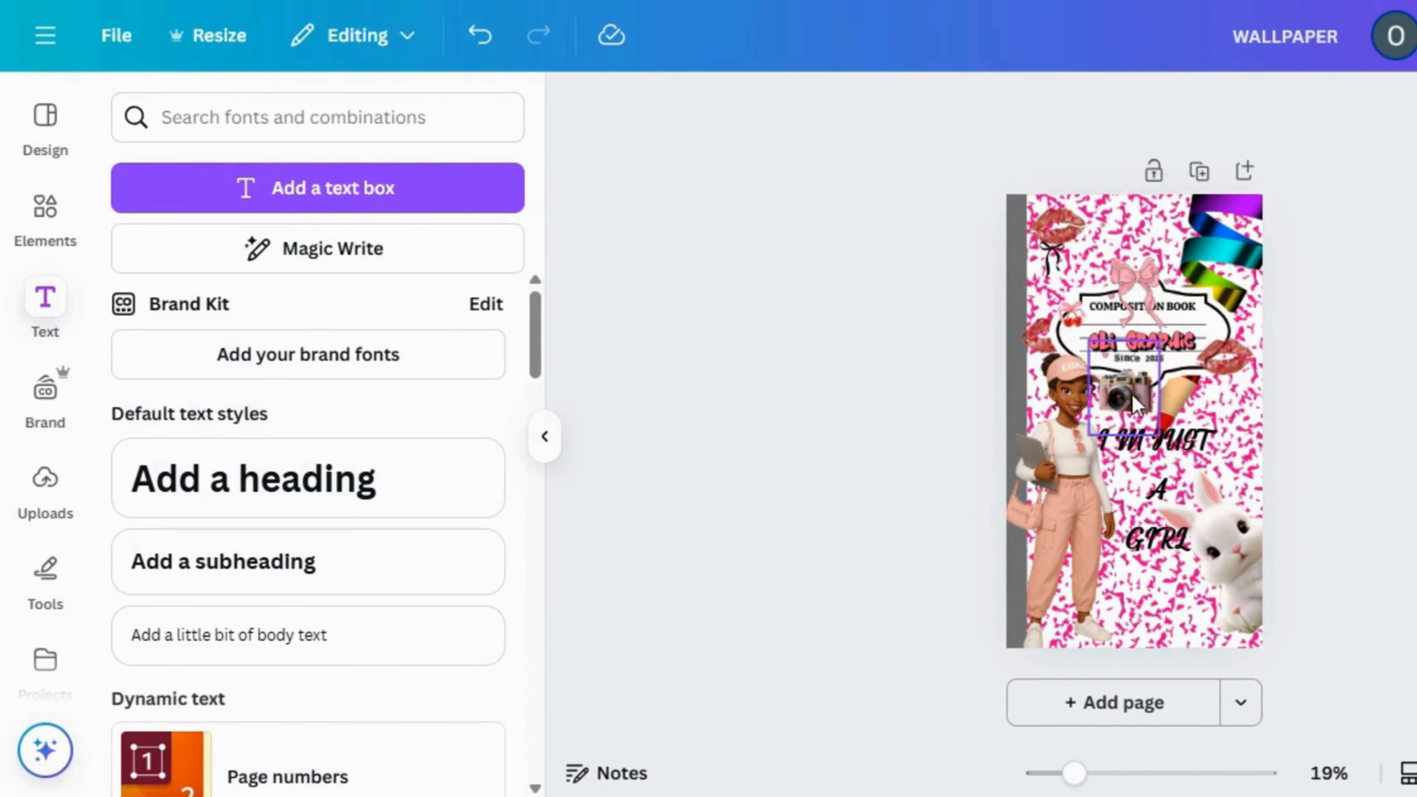
Tighten the line spacing of the "I M JUST A GIRL" text to 0.68
{"action": "left_click", "coordinate": [1169, 483]}
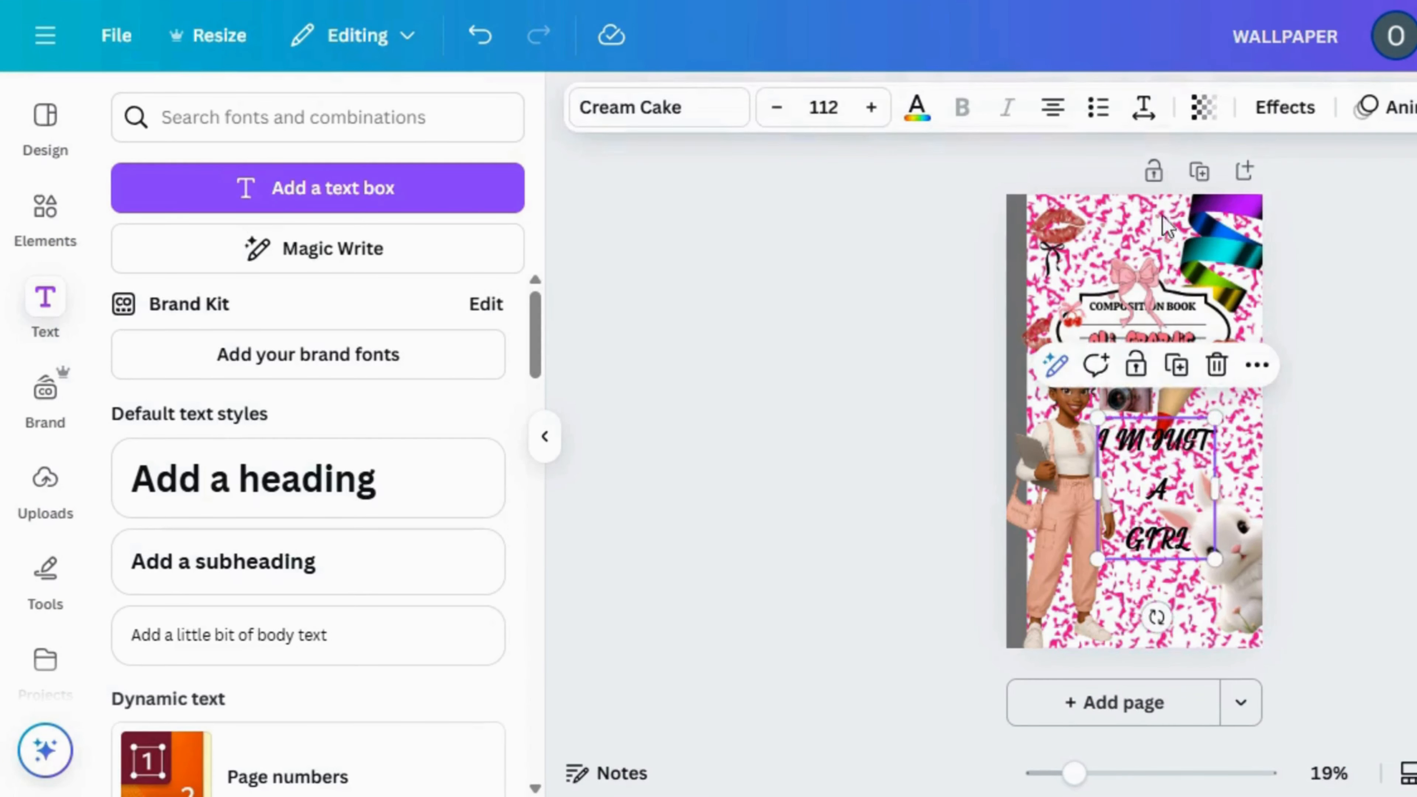
{"action": "left_click", "coordinate": [1143, 107]}
{"action": "left_click_drag", "start_coordinate": [1092, 301], "coordinate": [1033, 312]}
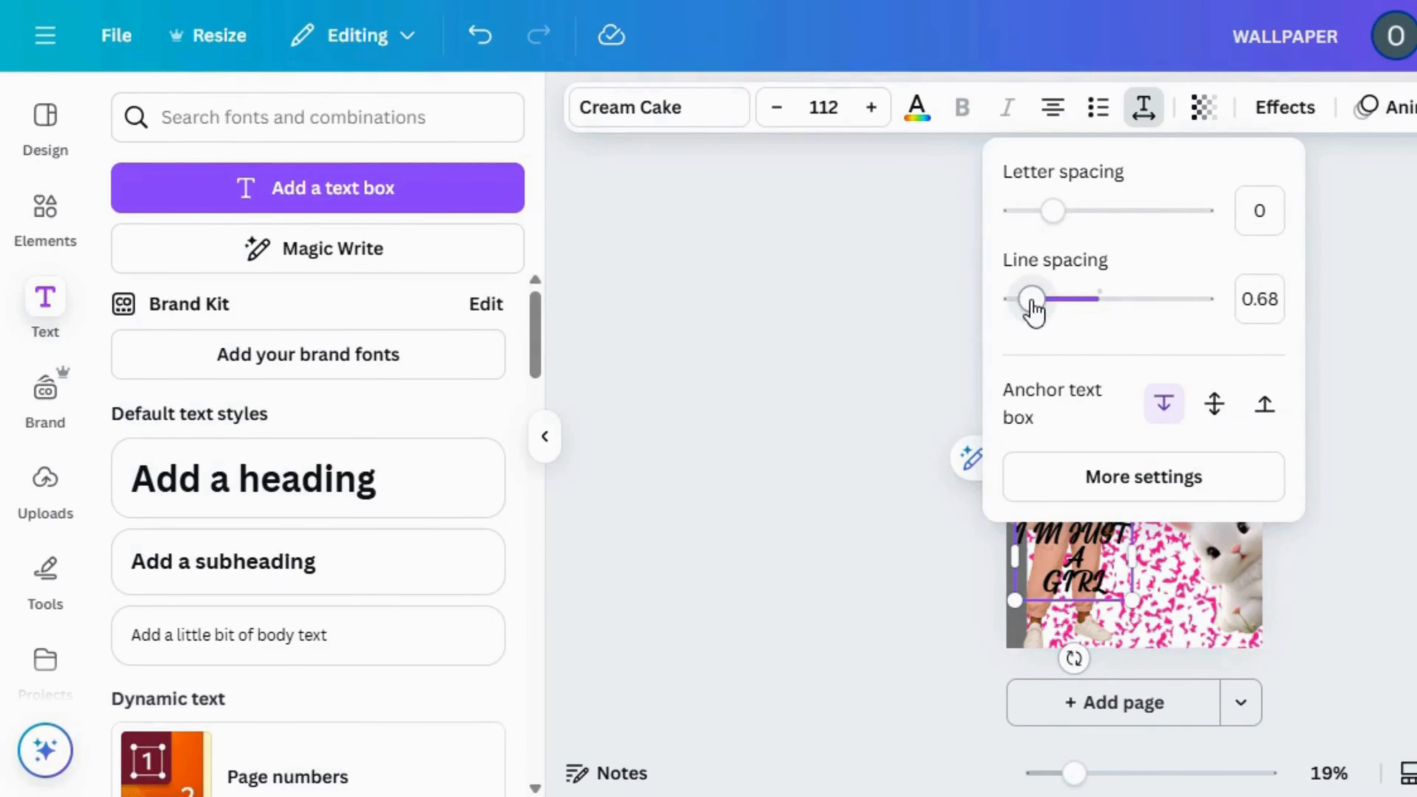
{"action": "left_click", "coordinate": [889, 537]}
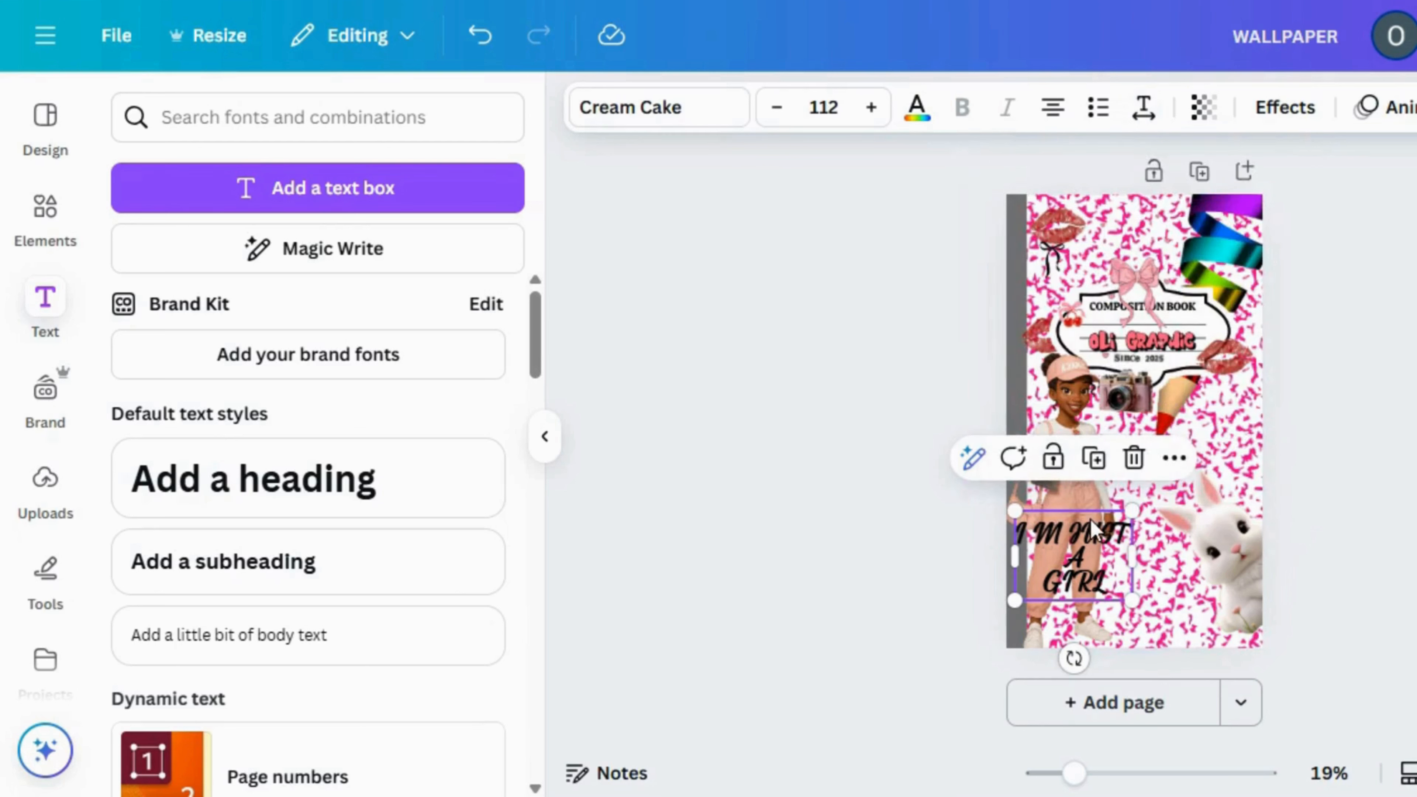
Move the "I M JUST A GIRL" text up between the girl and the bunny, just below the camera
{"action": "left_click_drag", "start_coordinate": [1093, 550], "coordinate": [1182, 479]}
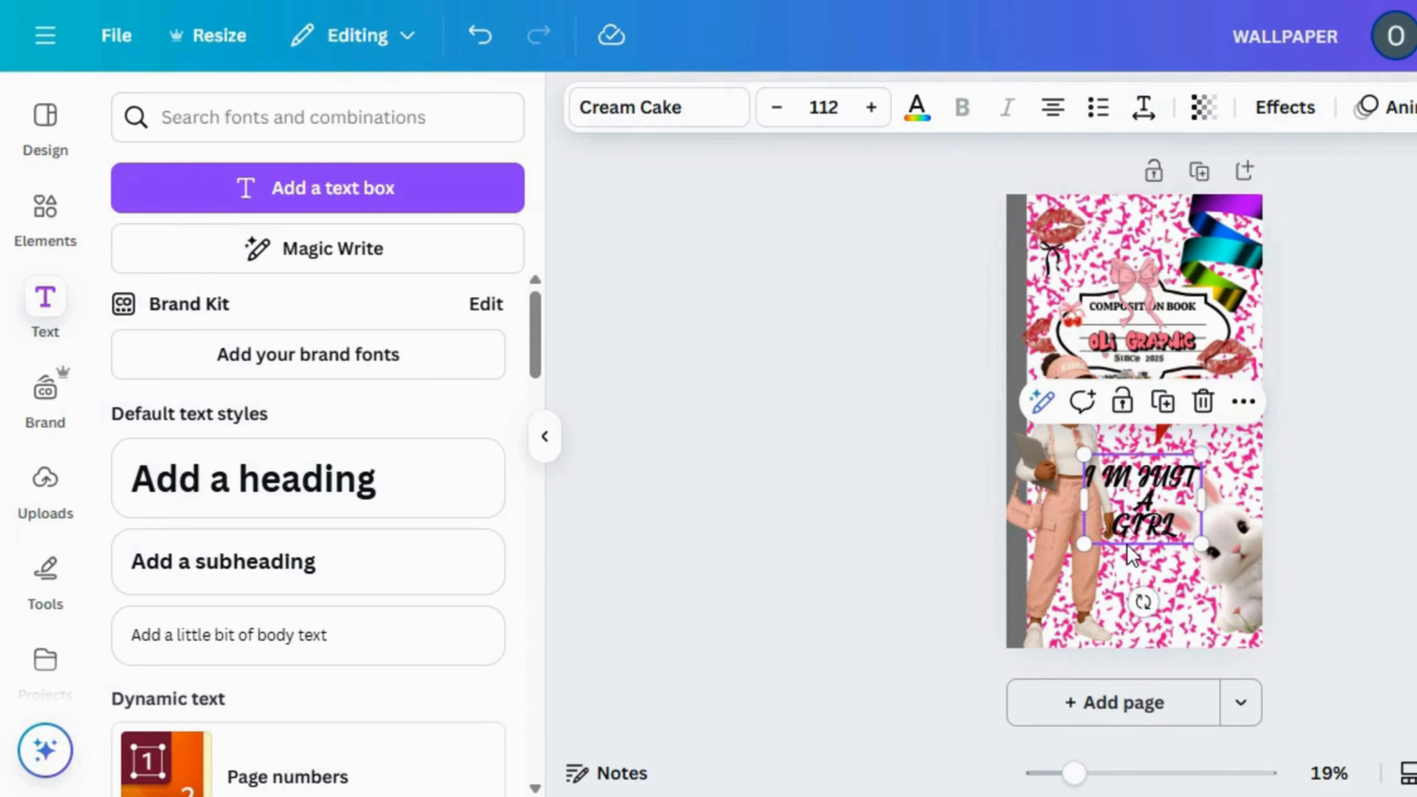
{"action": "left_click_drag", "start_coordinate": [1136, 522], "coordinate": [1168, 474]}
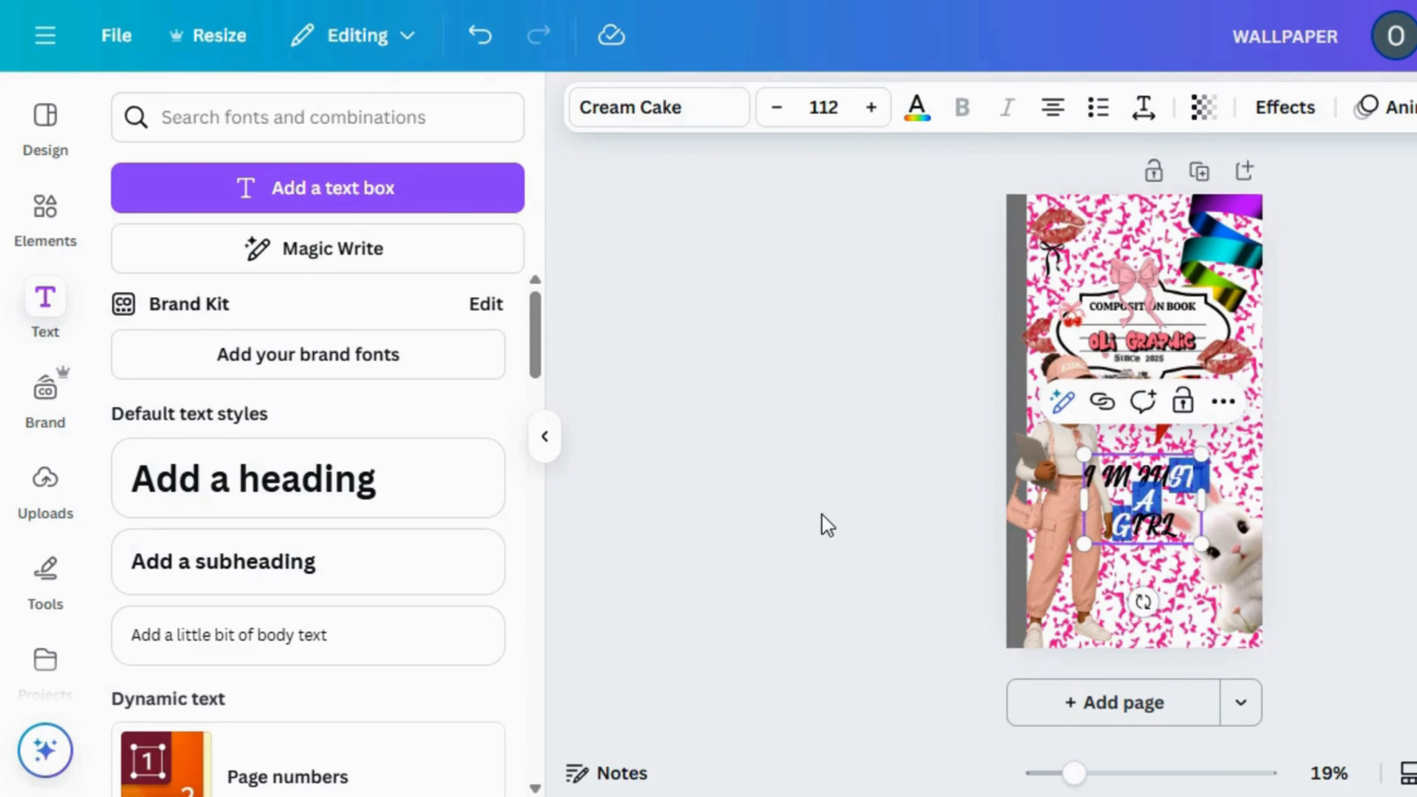
{"action": "left_click", "coordinate": [827, 525]}
{"action": "left_click", "coordinate": [1163, 510]}
{"action": "left_click_drag", "start_coordinate": [1164, 511], "coordinate": [1153, 466]}
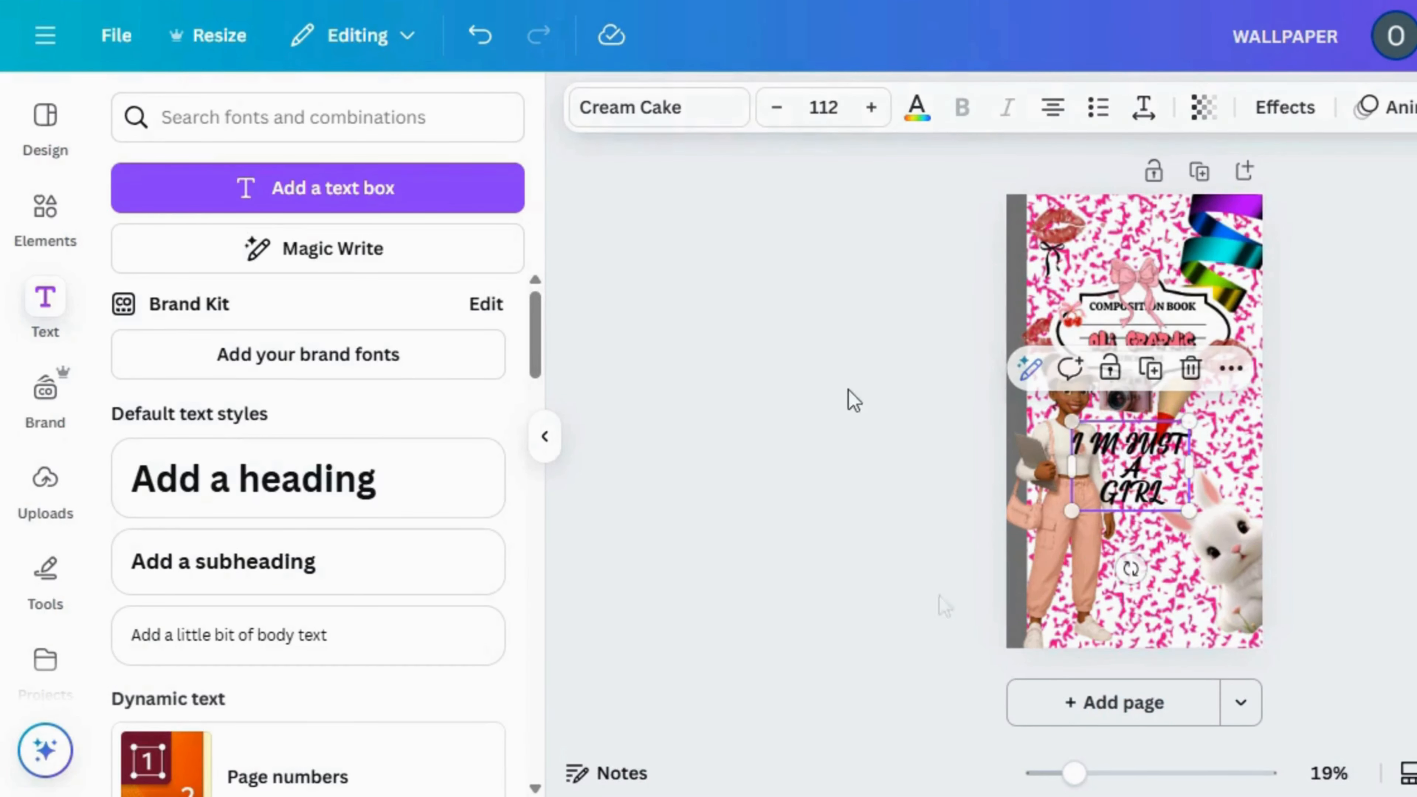
Delete the white bunny image and move the "I M JUST A GIRL" text into the wallpaper's lower-right corner
{"action": "left_click", "coordinate": [1233, 578]}
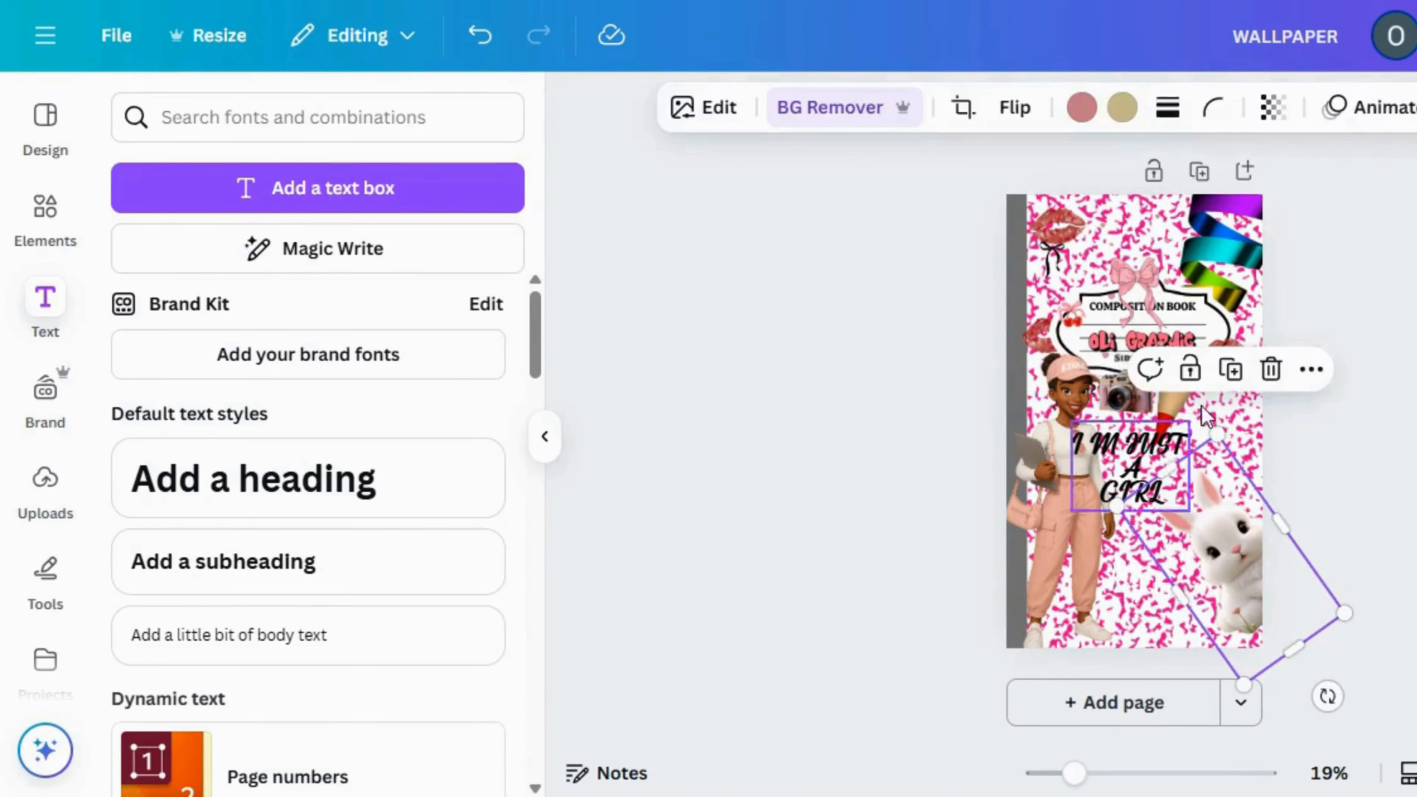
{"action": "left_click", "coordinate": [1270, 370]}
{"action": "left_click_drag", "start_coordinate": [1110, 494], "coordinate": [1184, 628]}
{"action": "left_click", "coordinate": [810, 535]}
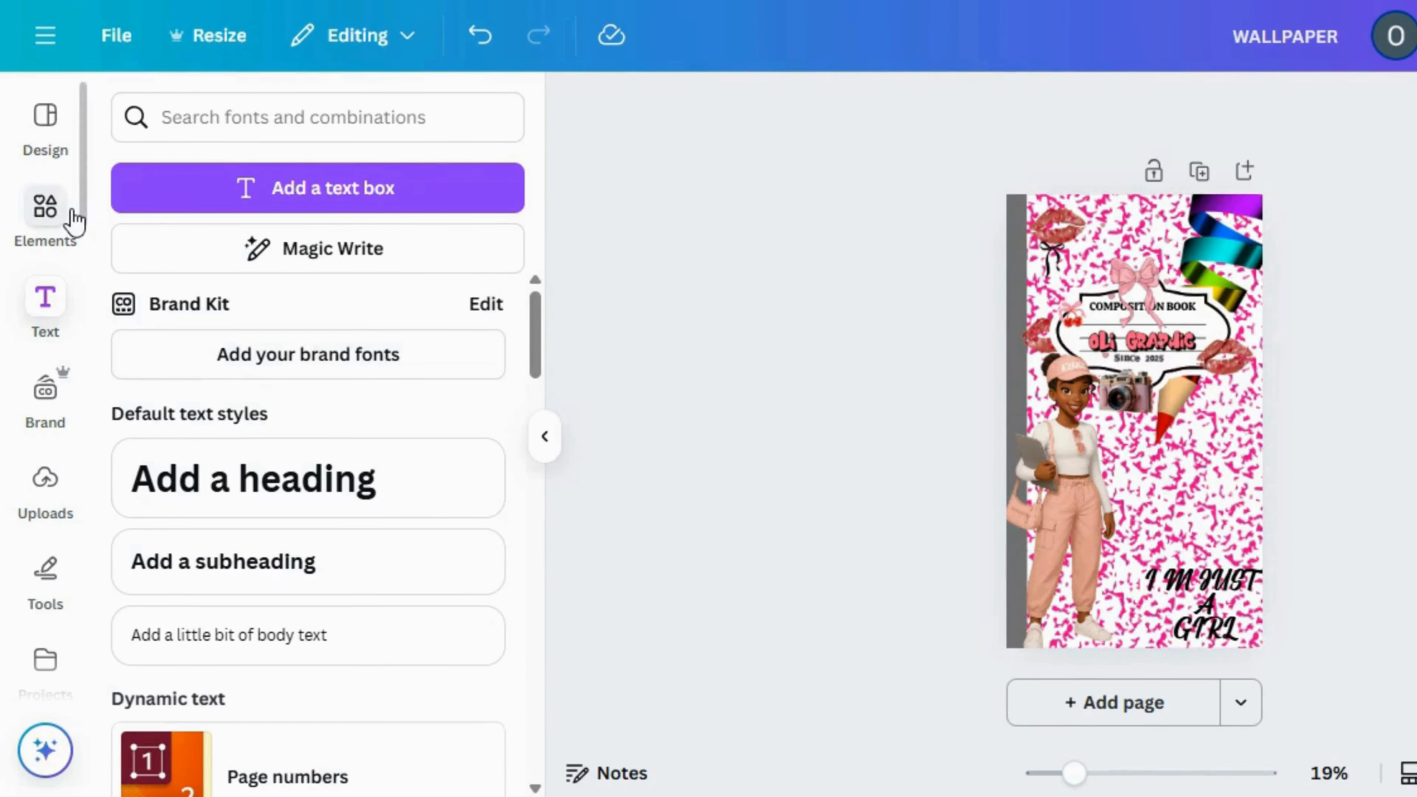
Add the uploaded pinned polaroid image, remove its background and place it beside the girl, just above the "I M JUST A GIRL" text
{"action": "left_click", "coordinate": [46, 212]}
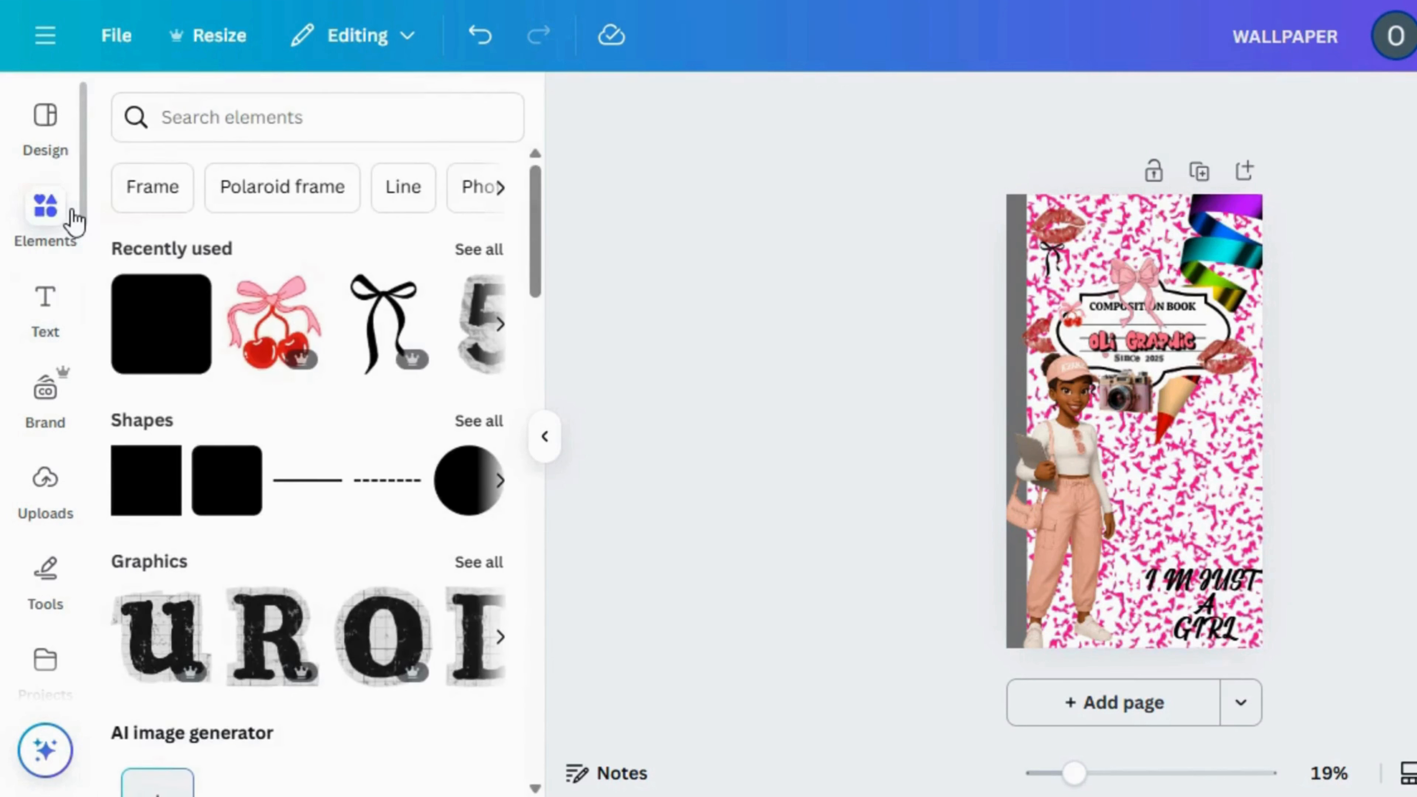
{"action": "left_click", "coordinate": [254, 117]}
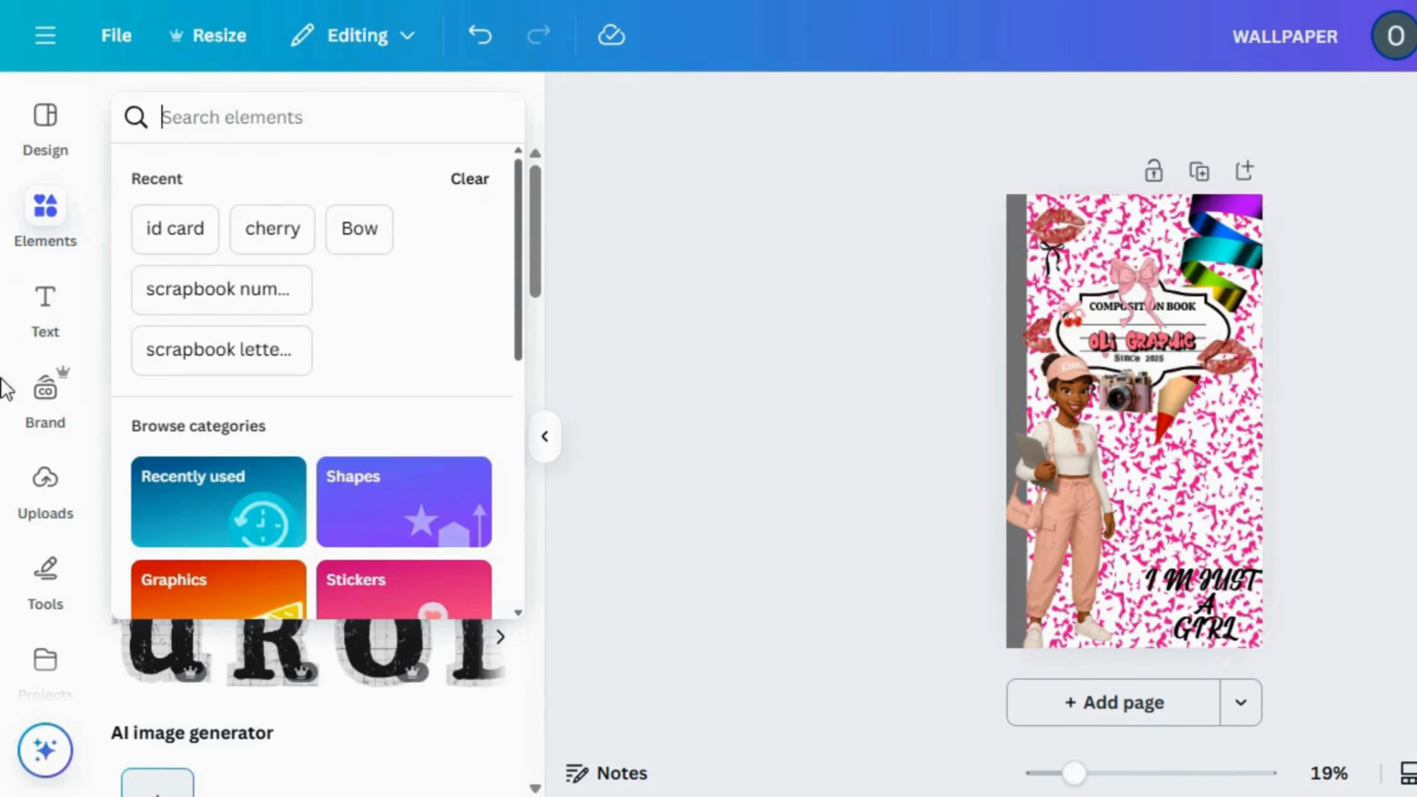
{"action": "left_click", "coordinate": [39, 481]}
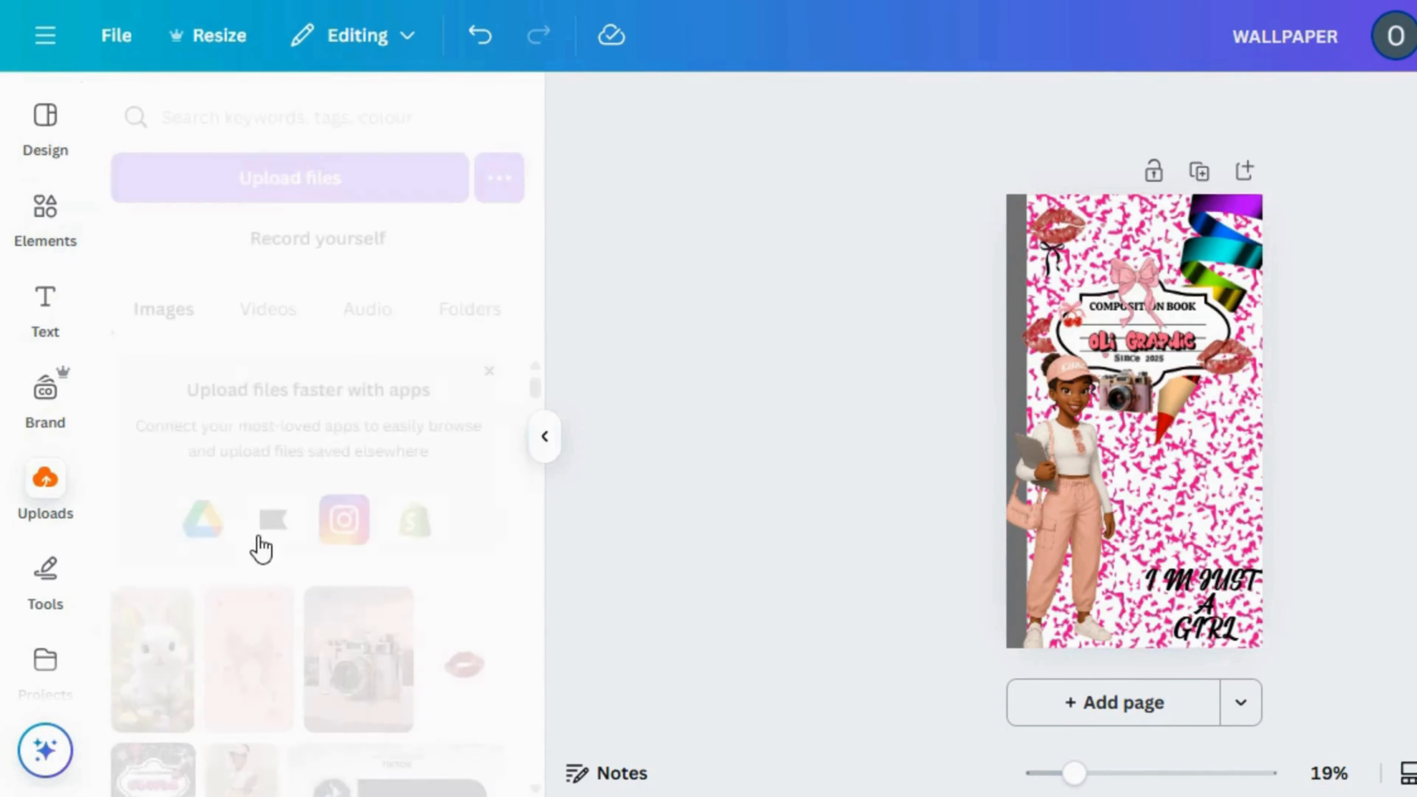
{"action": "scroll", "coordinate": [535, 789], "scroll_direction": "down", "scroll_amount": 15}
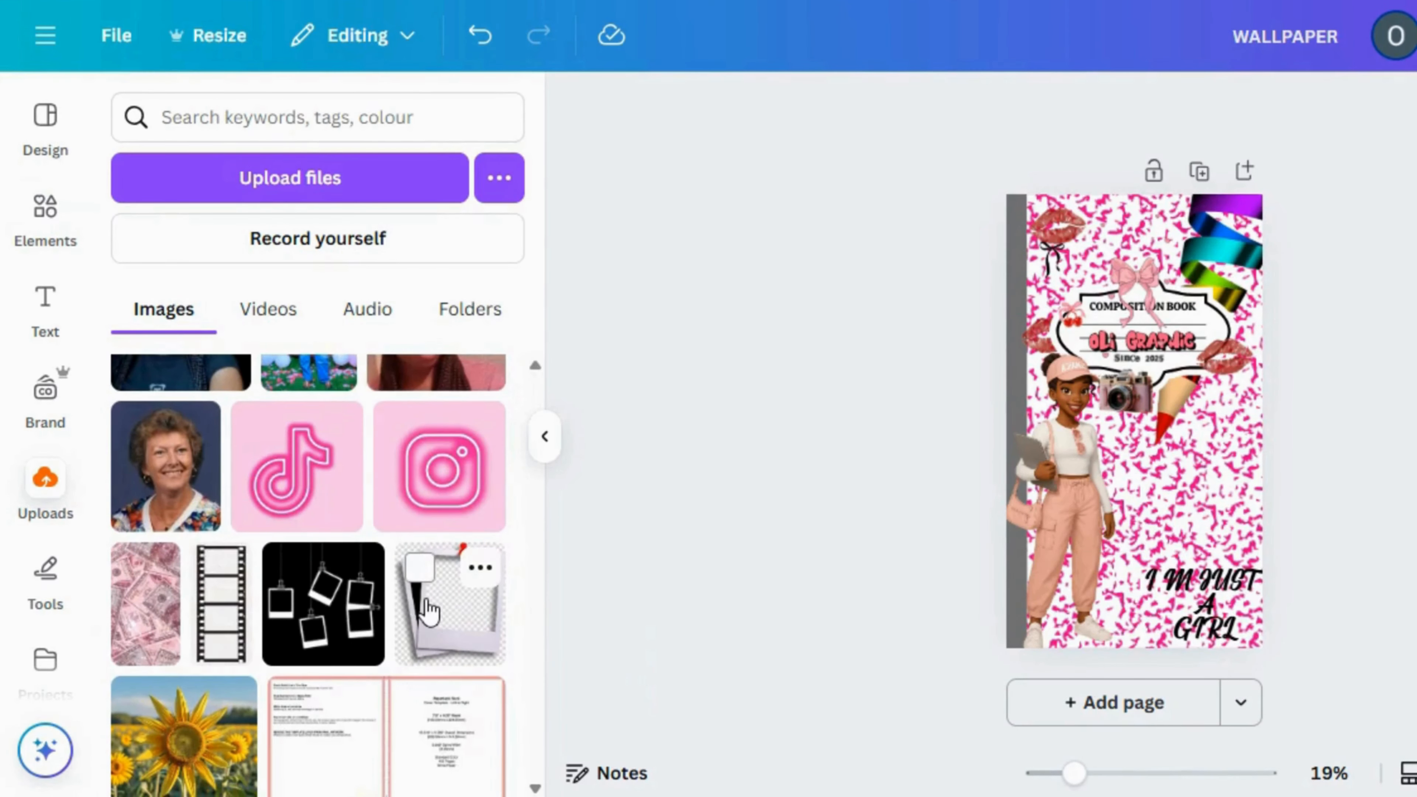
{"action": "left_click", "coordinate": [428, 611]}
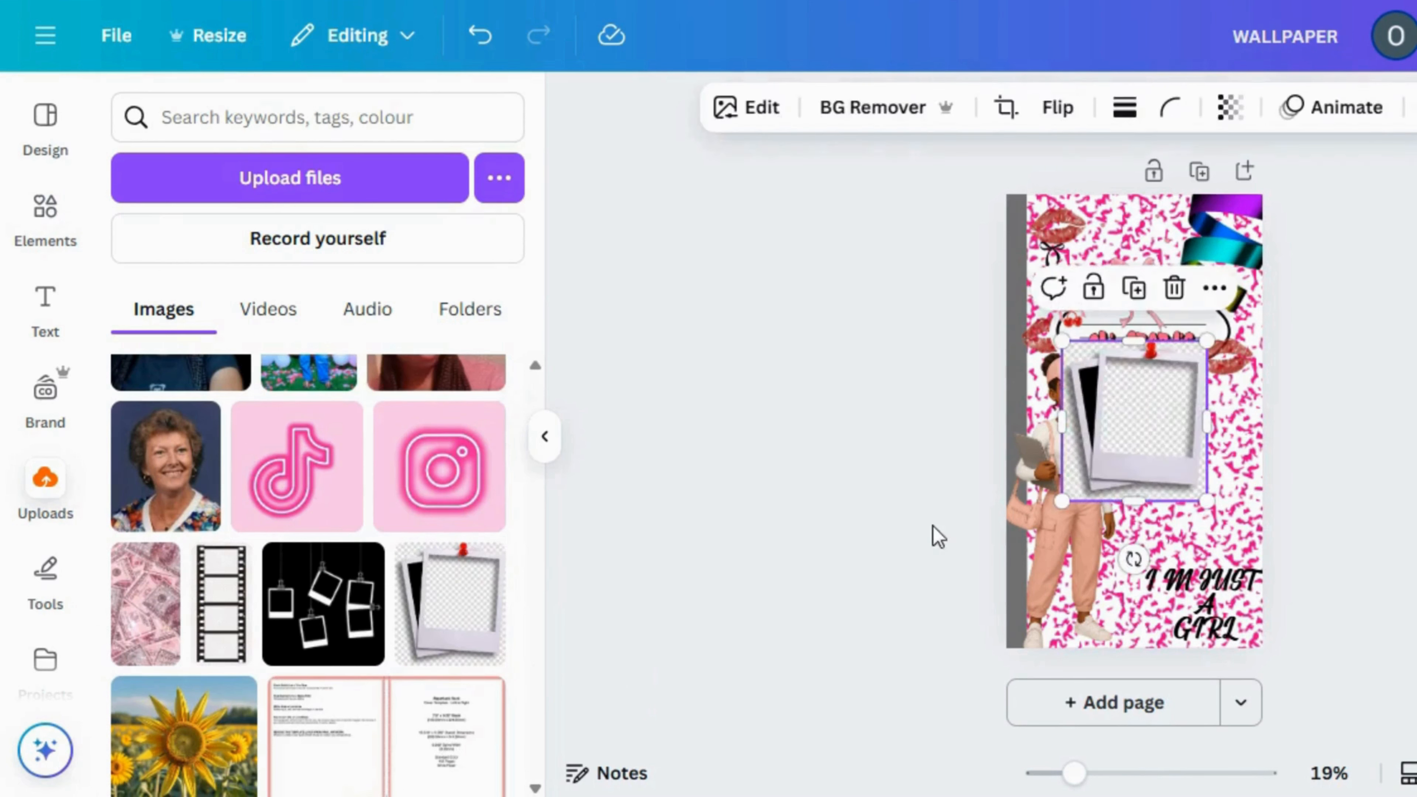
{"action": "left_click_drag", "start_coordinate": [1158, 402], "coordinate": [1205, 490]}
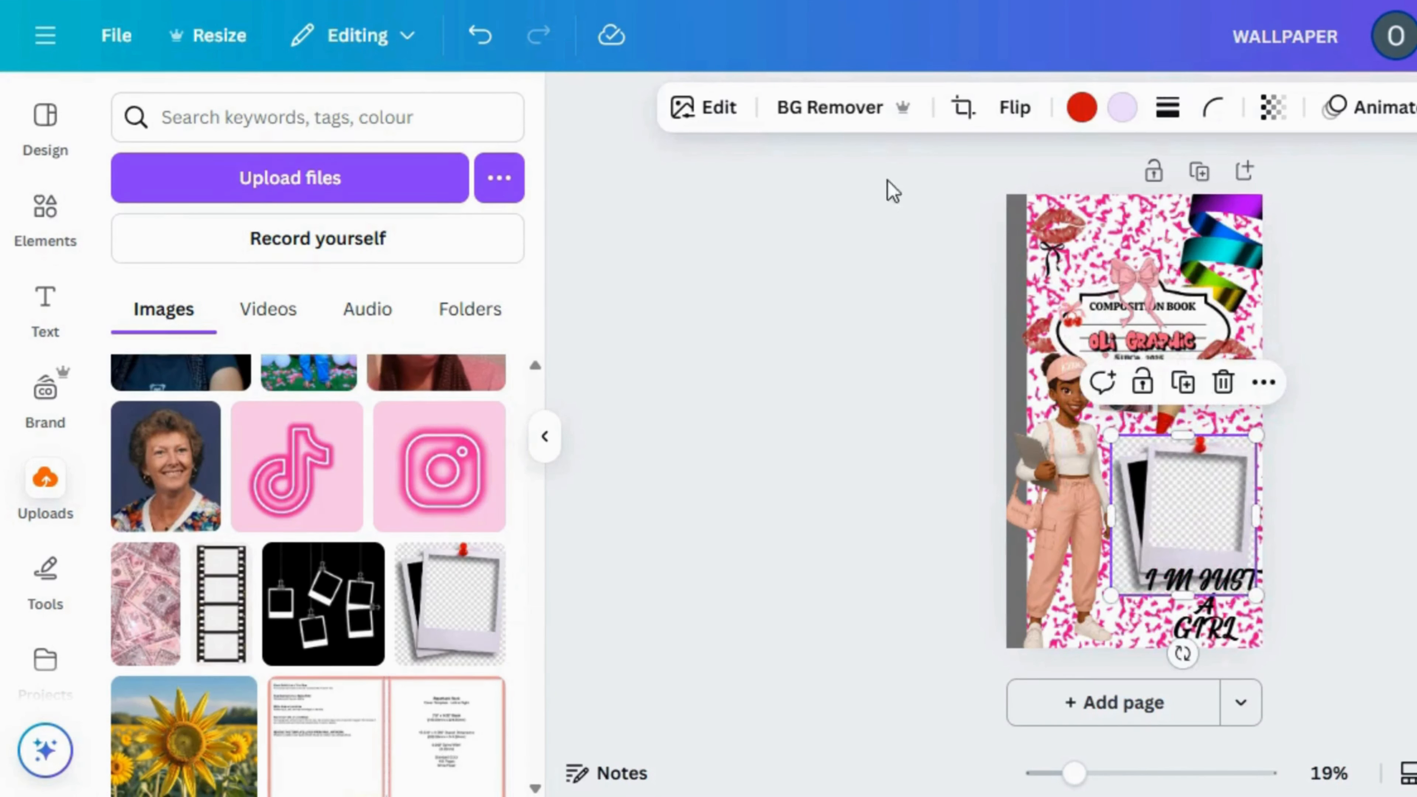
{"action": "left_click", "coordinate": [853, 118]}
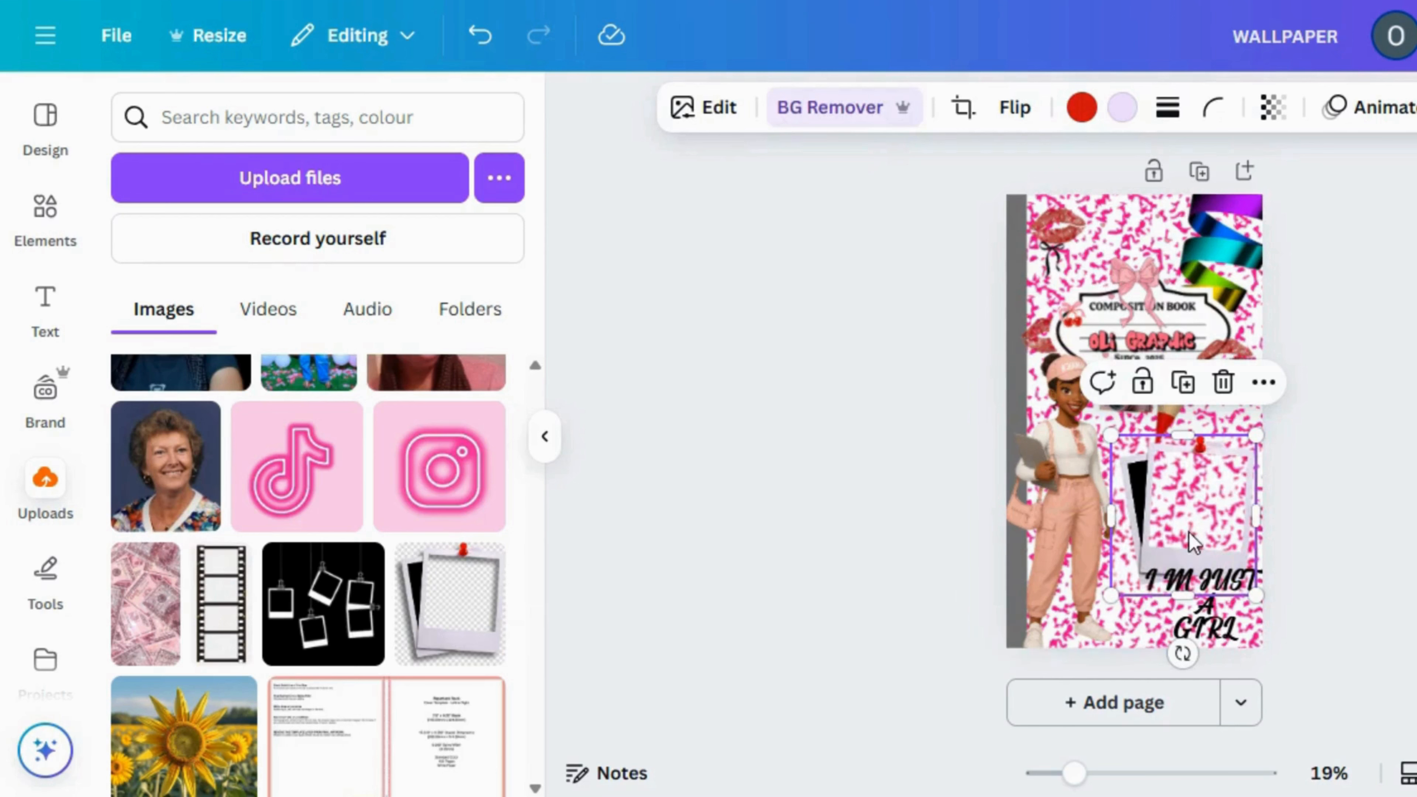
{"action": "left_click_drag", "start_coordinate": [1187, 535], "coordinate": [1194, 506]}
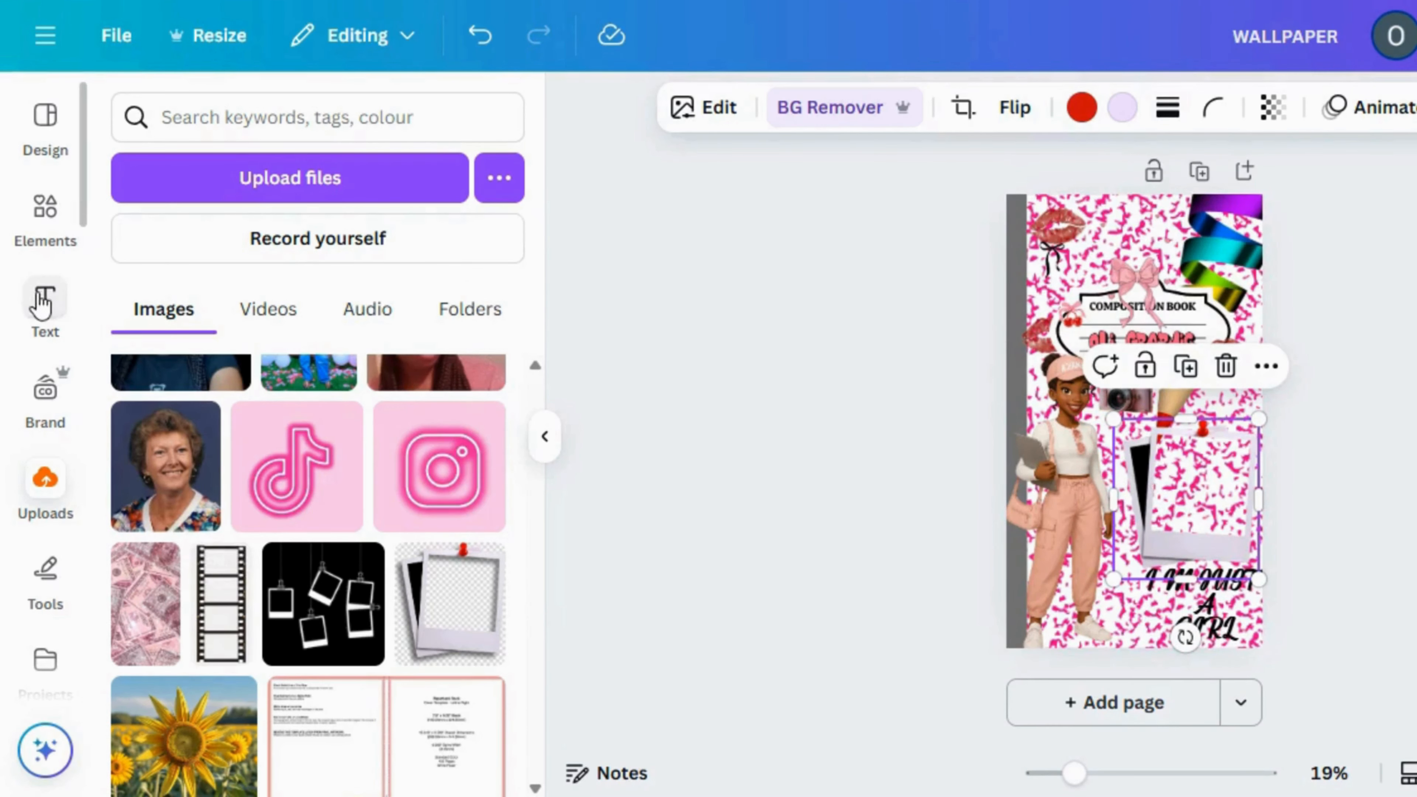
Search the elements for "frame" and place a square photo frame over the front polaroid
{"action": "left_click", "coordinate": [43, 220]}
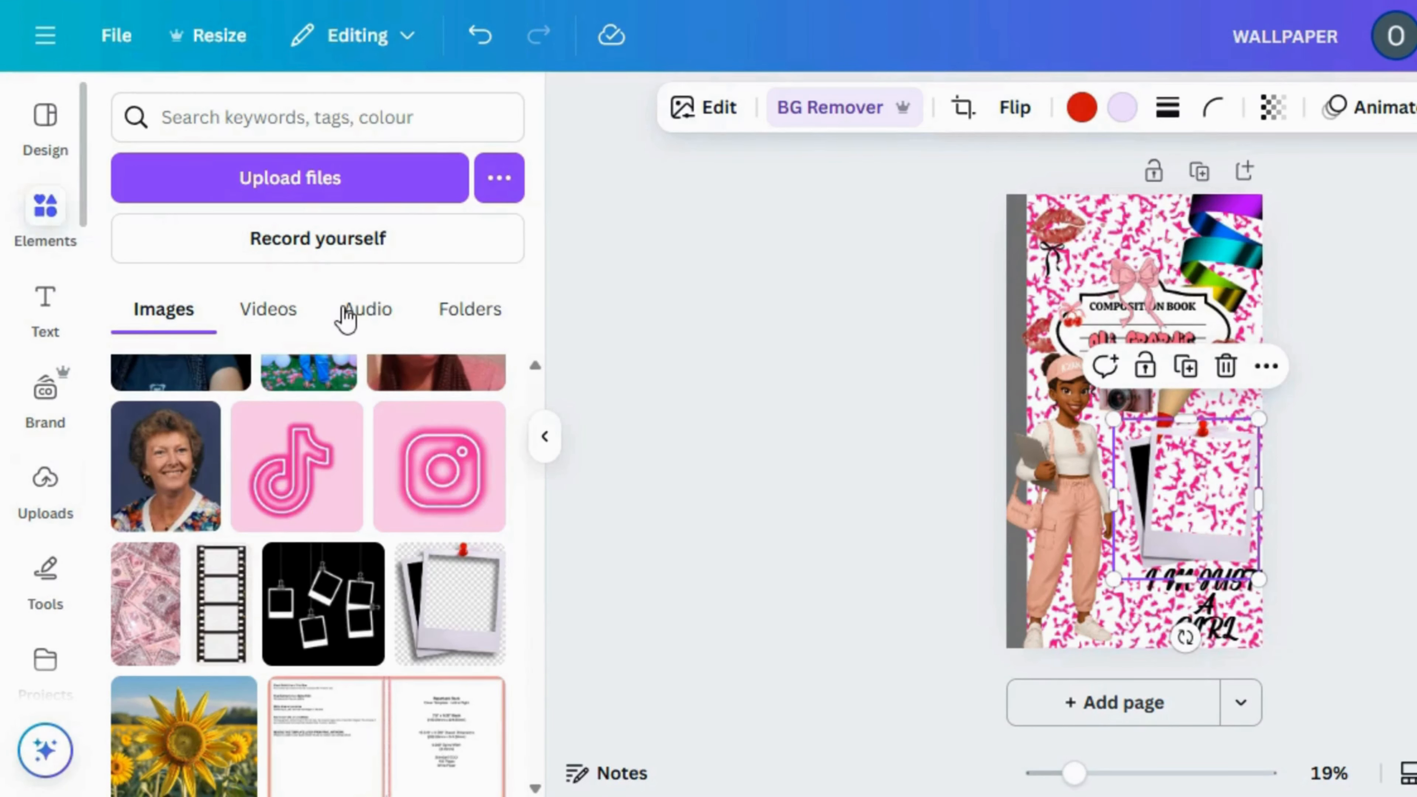
{"action": "left_click", "coordinate": [402, 114]}
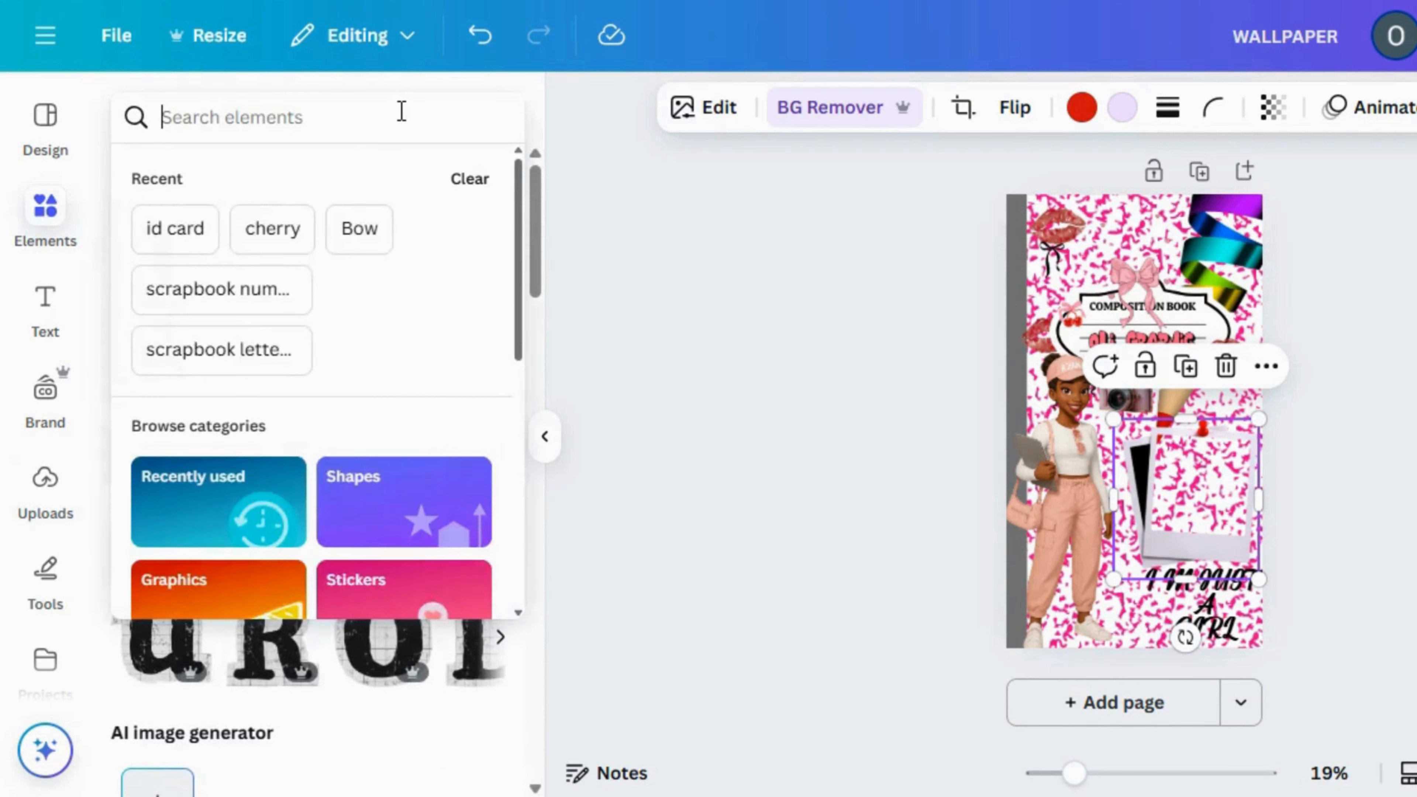
{"action": "type", "text": "FR"}
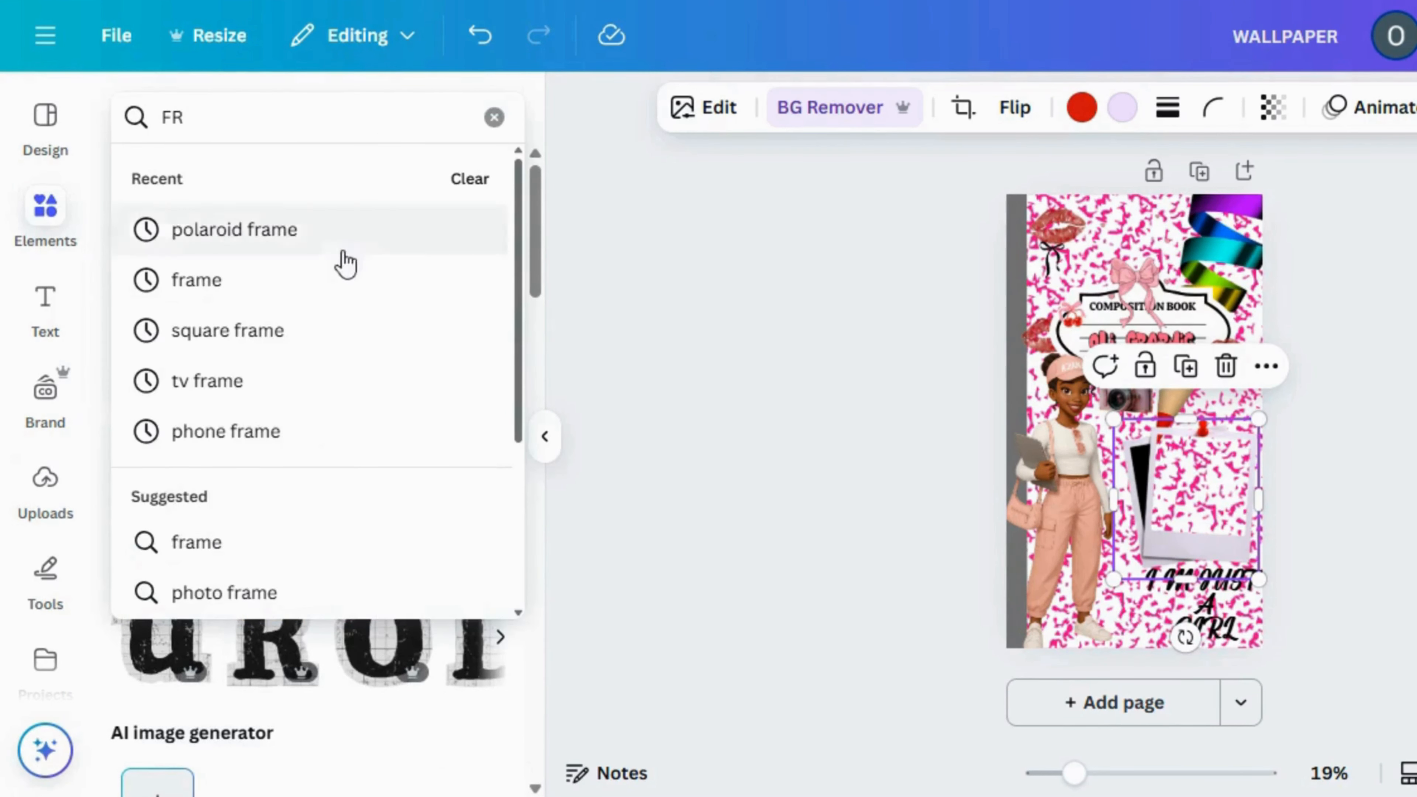
{"action": "left_click", "coordinate": [326, 286]}
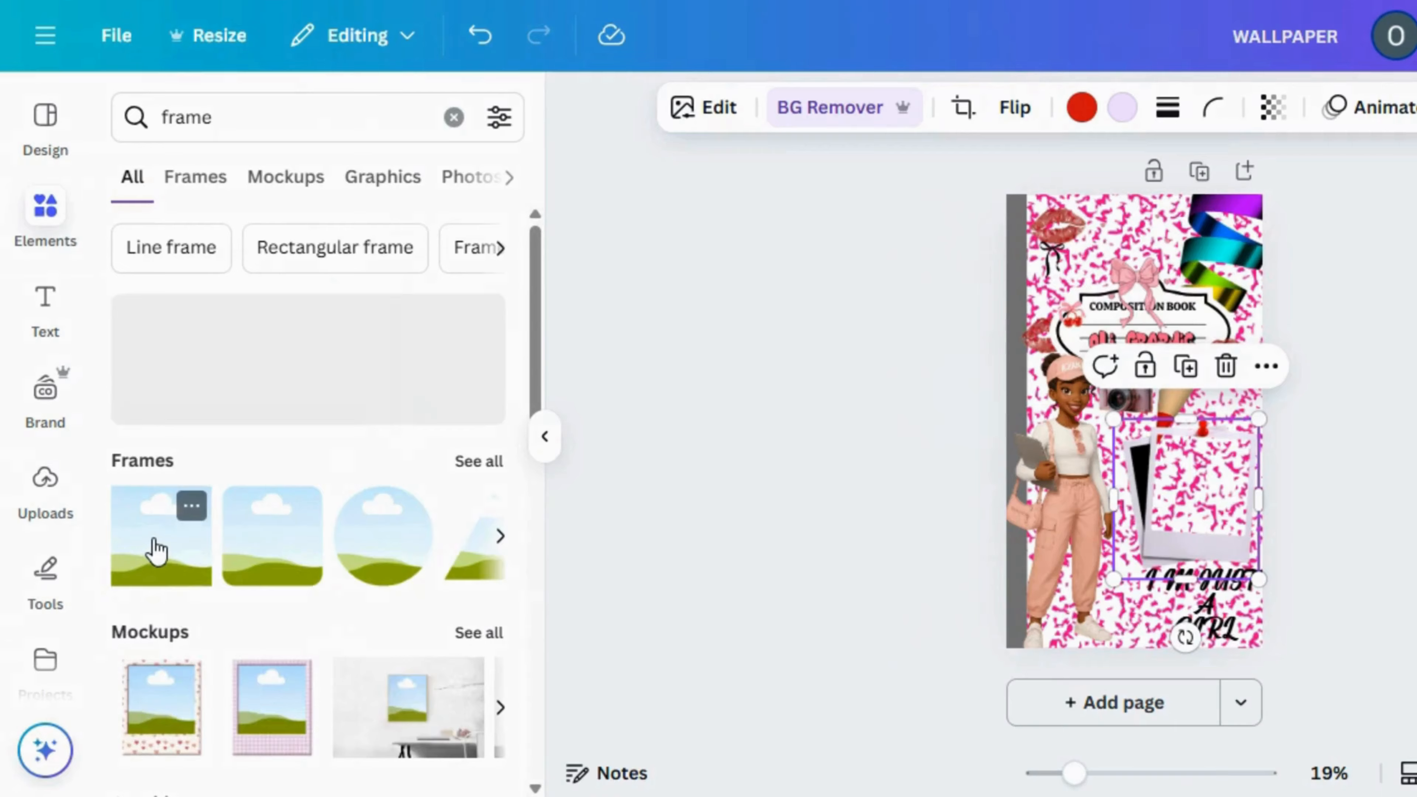
{"action": "left_click_drag", "start_coordinate": [1075, 492], "coordinate": [1074, 478]}
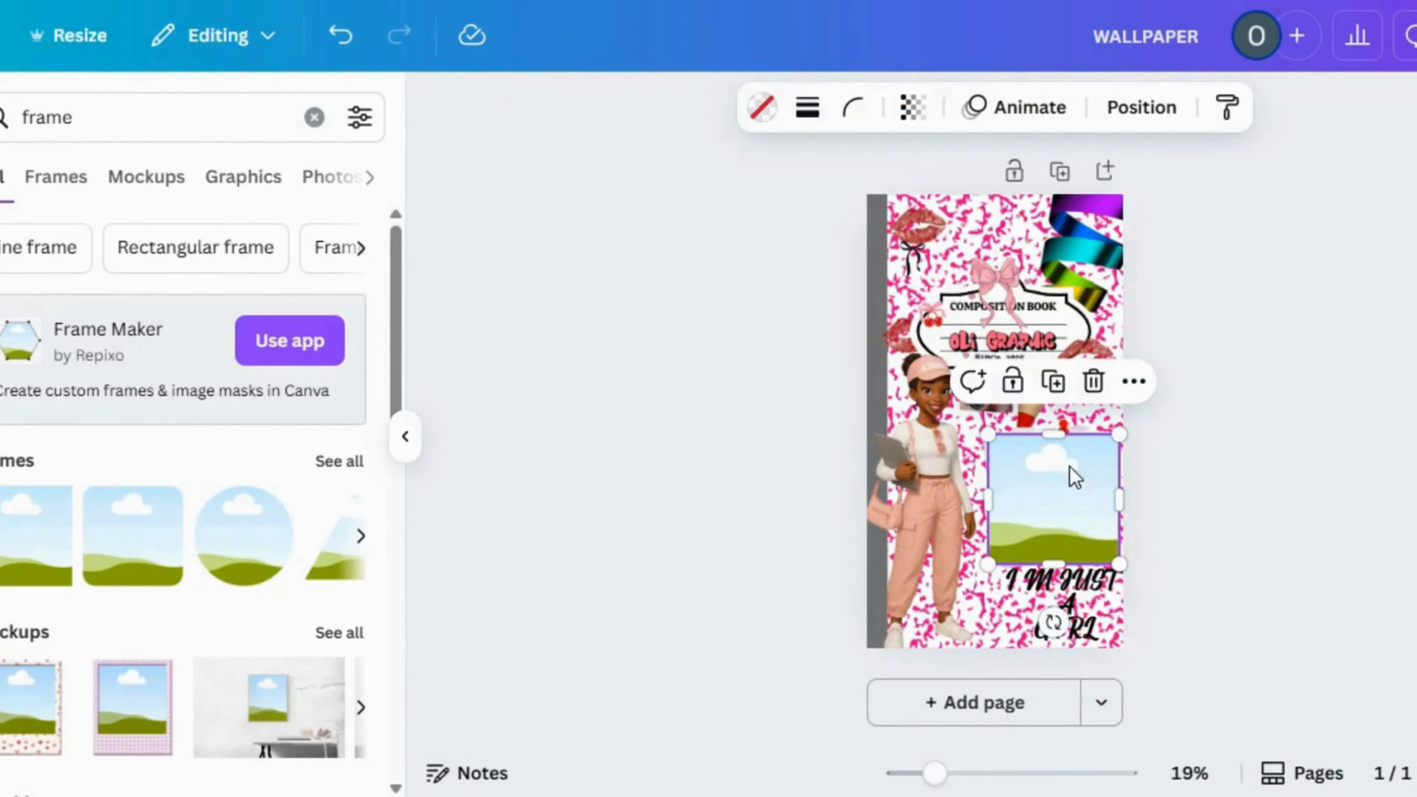
Narrow, shorten and slightly tilt the square frame so it fits the front polaroid's photo opening
{"action": "left_click_drag", "start_coordinate": [935, 773], "coordinate": [990, 774]}
{"action": "scroll", "coordinate": [1188, 416], "scroll_direction": "down", "scroll_amount": 3}
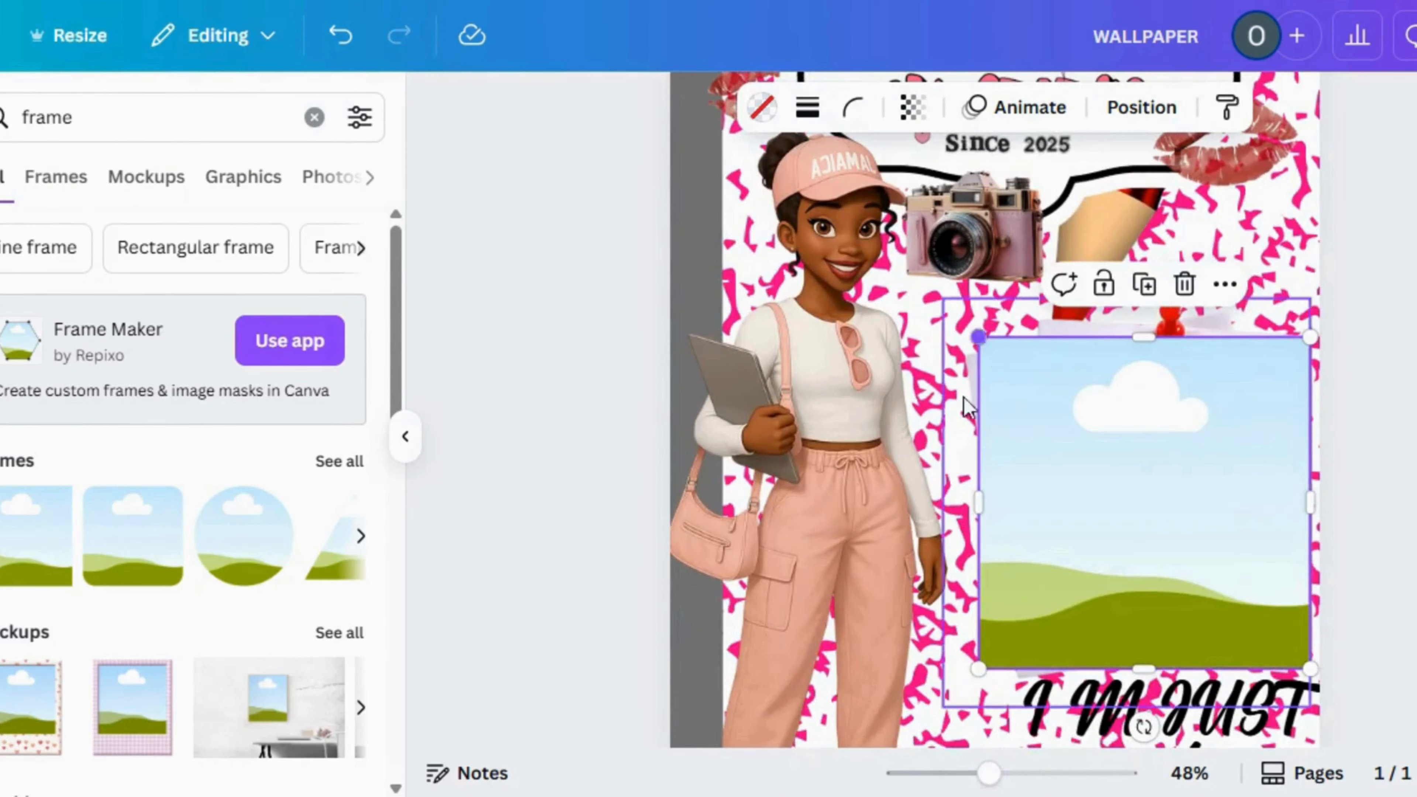
{"action": "left_click_drag", "start_coordinate": [987, 484], "coordinate": [1042, 481]}
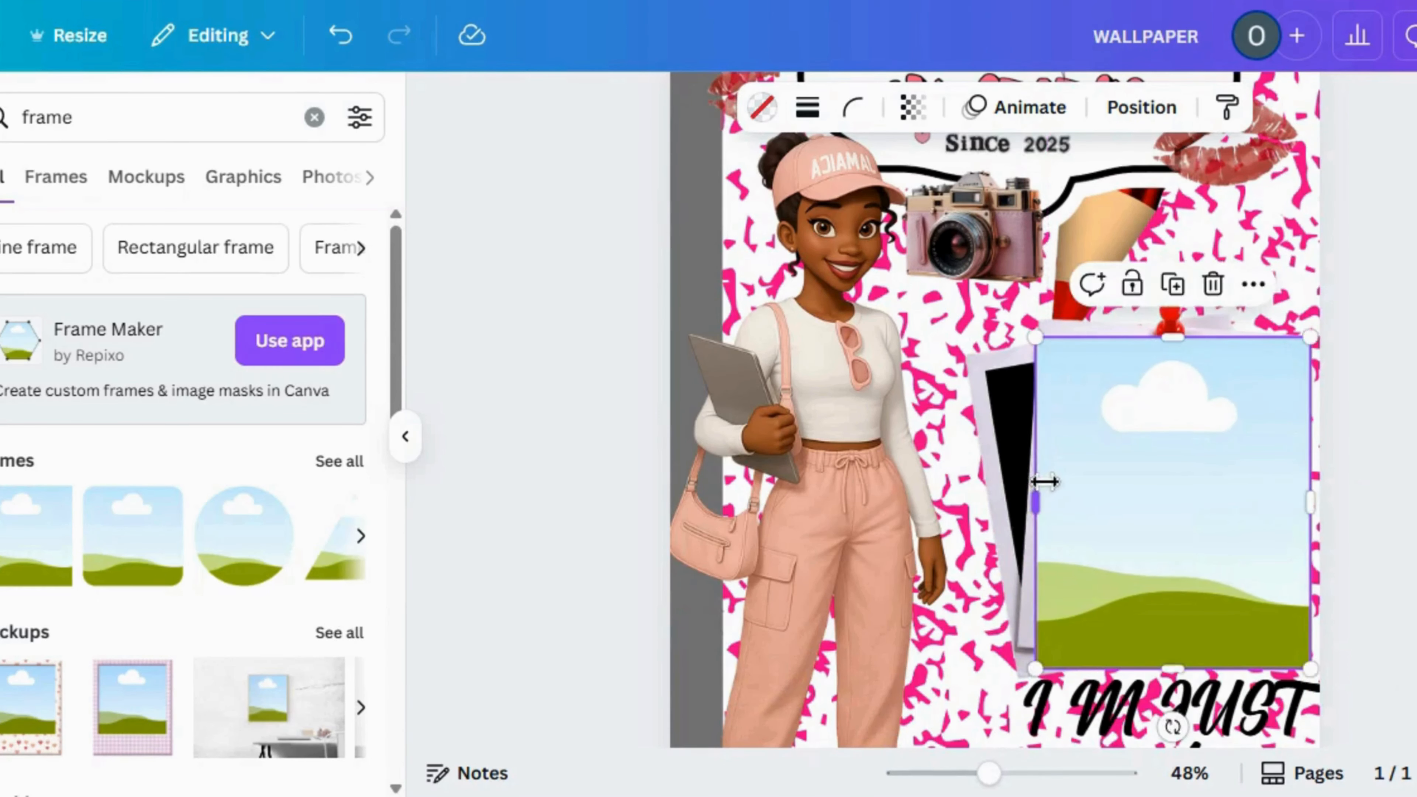
{"action": "mouse_move", "coordinate": [1301, 493]}
{"action": "left_mouse_down"}
{"action": "mouse_move", "coordinate": [1275, 493]}
{"action": "mouse_move", "coordinate": [1293, 493]}
{"action": "left_mouse_up"}
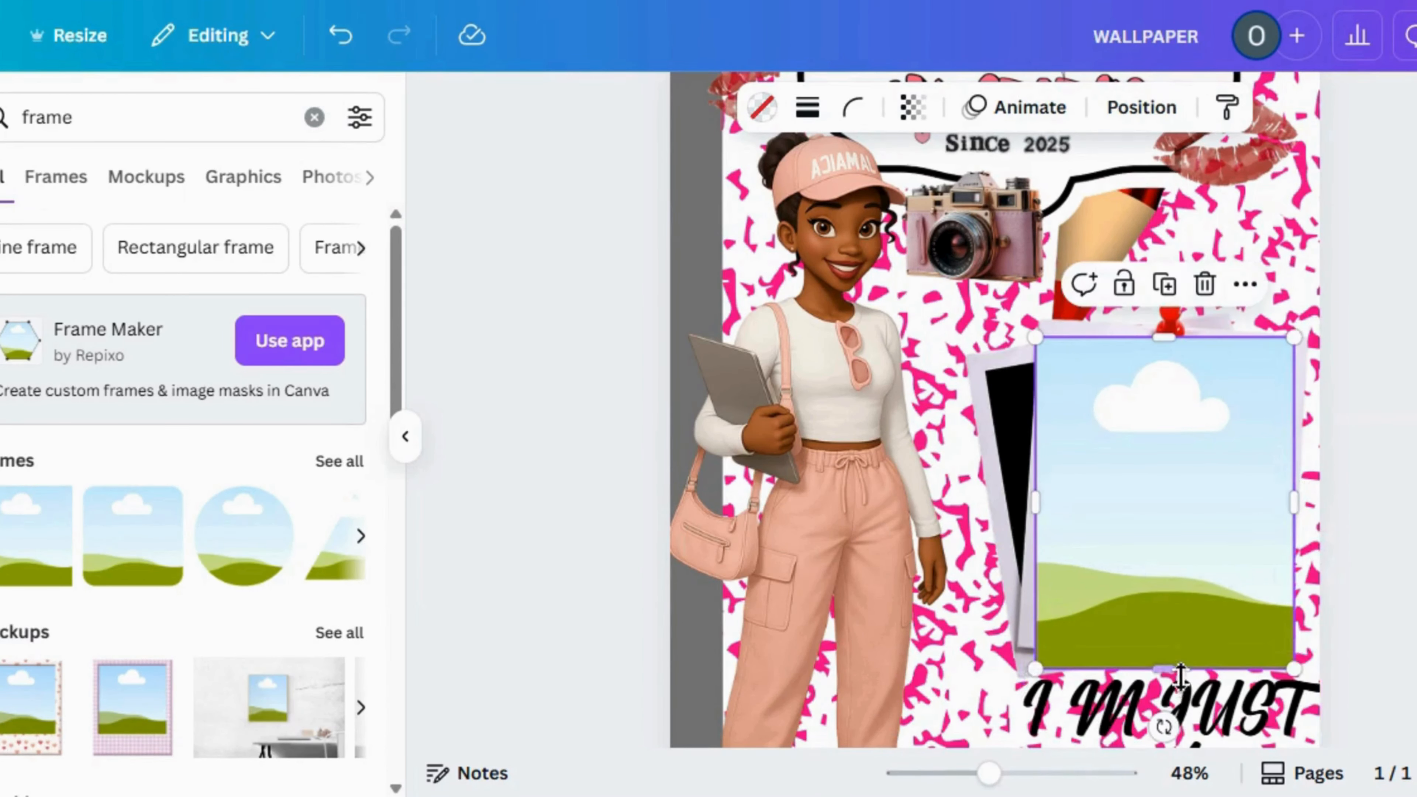
{"action": "left_click_drag", "start_coordinate": [1180, 686], "coordinate": [1164, 655]}
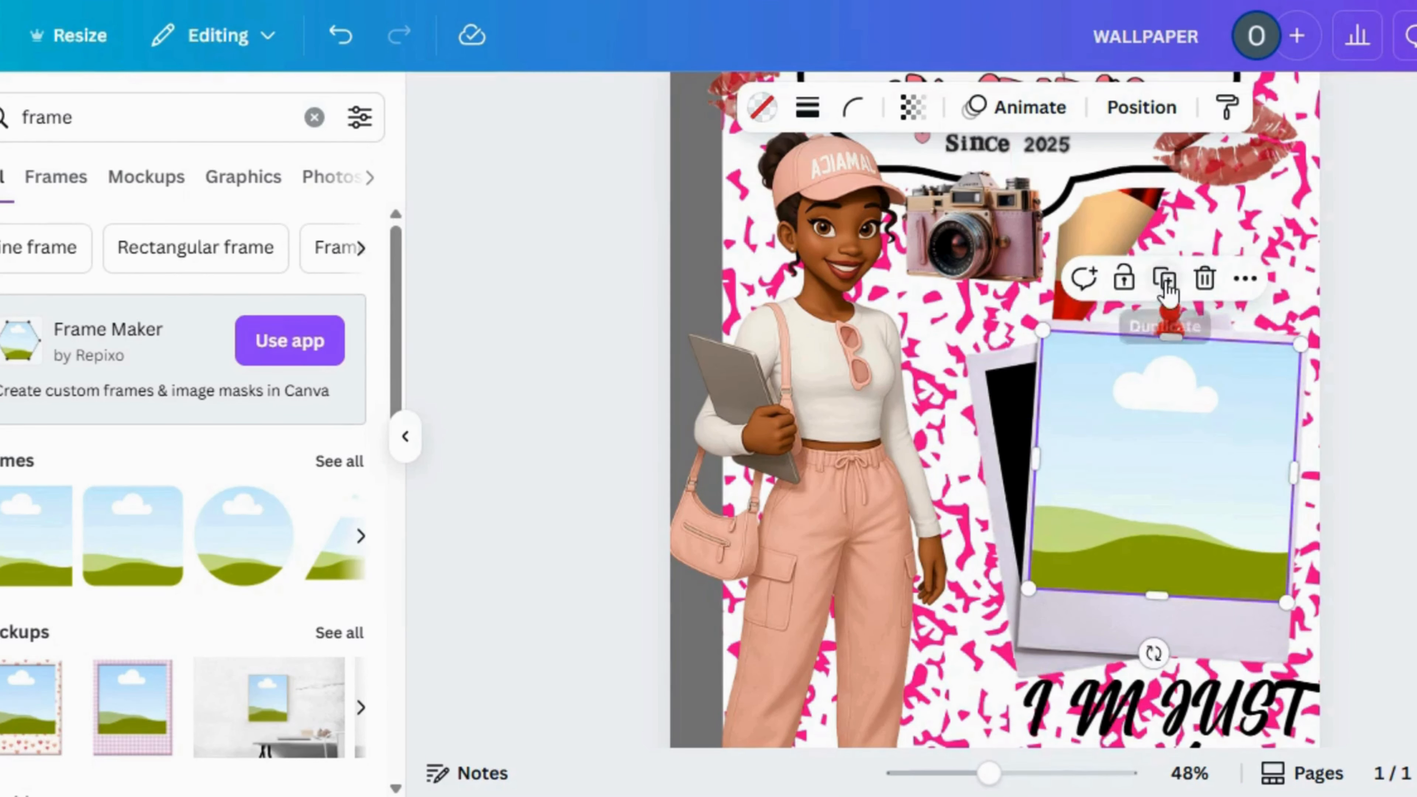
Duplicate the photo frame, then shrink and rotate the copy to cover the black opening of the rear polaroid
{"action": "left_click", "coordinate": [1165, 278]}
{"action": "left_click_drag", "start_coordinate": [1170, 481], "coordinate": [938, 435]}
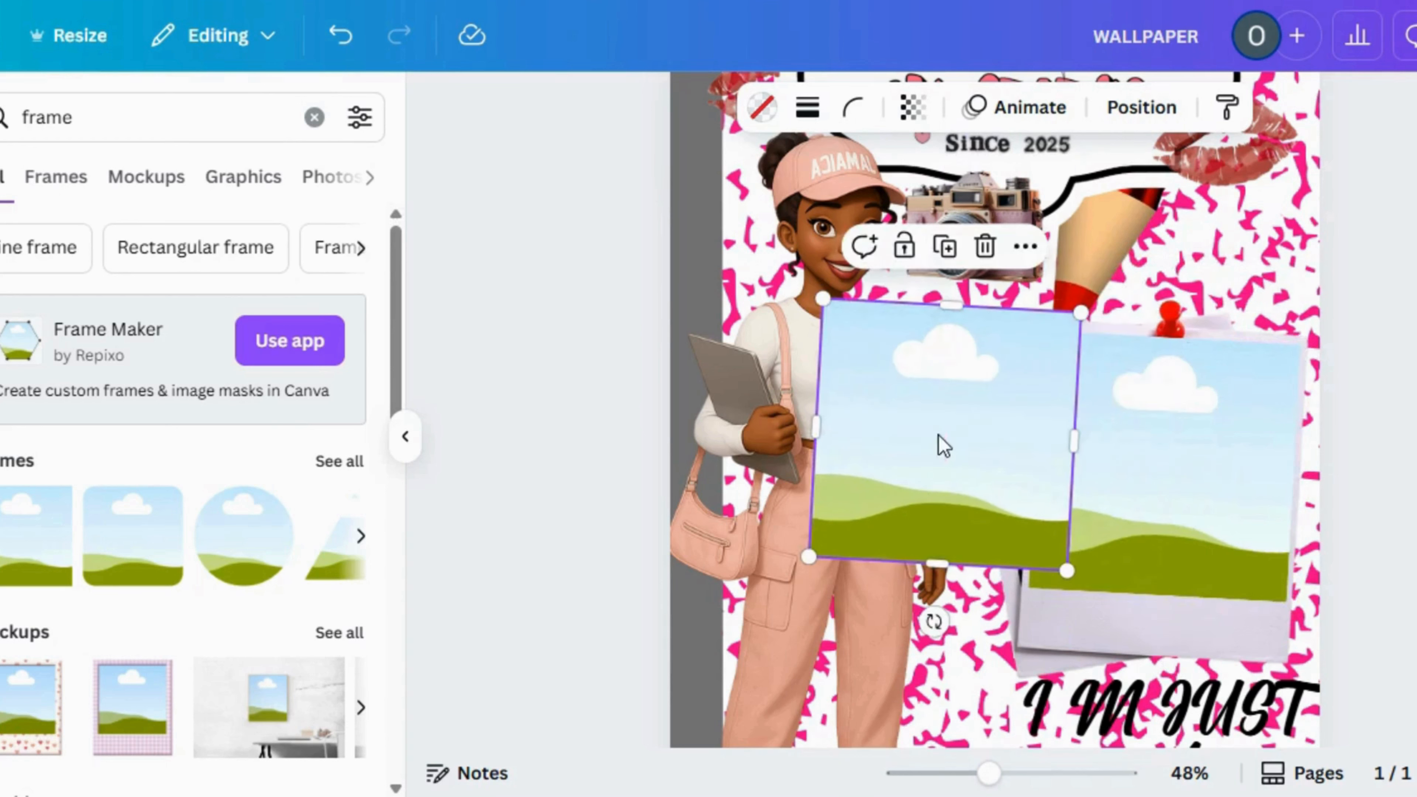
{"action": "left_click_drag", "start_coordinate": [845, 299], "coordinate": [926, 383]}
{"action": "left_click_drag", "start_coordinate": [1012, 494], "coordinate": [1096, 436]}
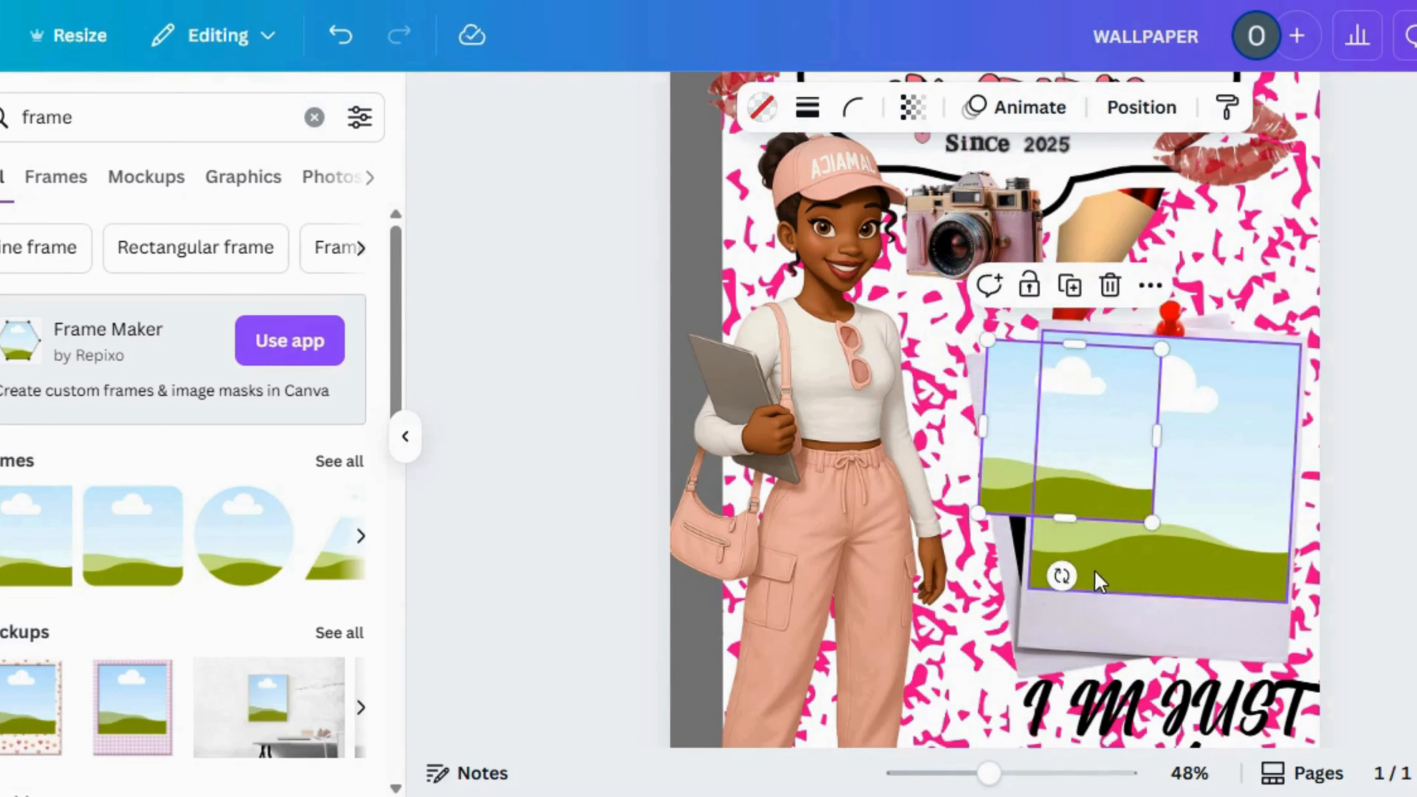
{"action": "left_click_drag", "start_coordinate": [1075, 585], "coordinate": [1114, 589]}
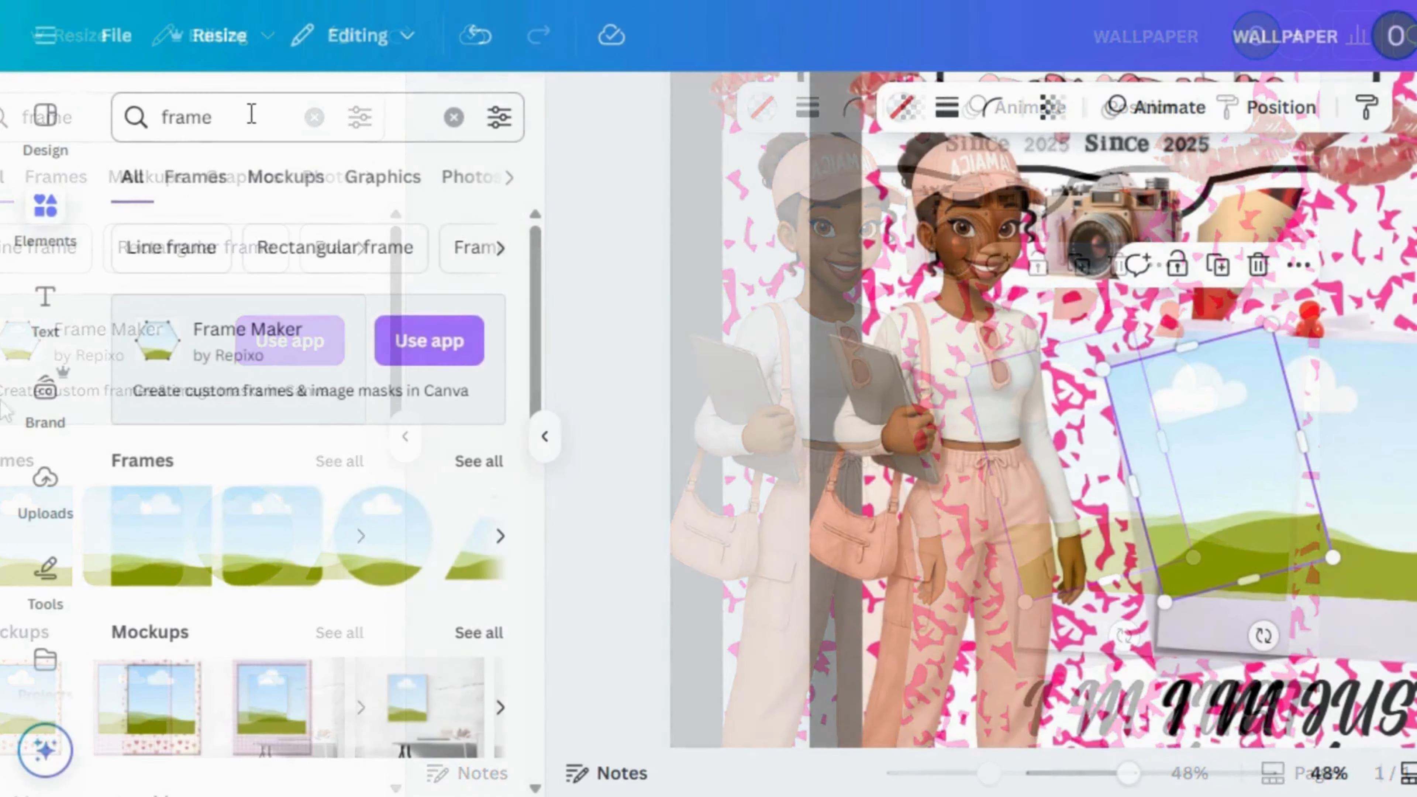
Search the elements for "cheetah print"
{"action": "left_click", "coordinate": [189, 117]}
{"action": "double_click", "coordinate": [190, 116]}
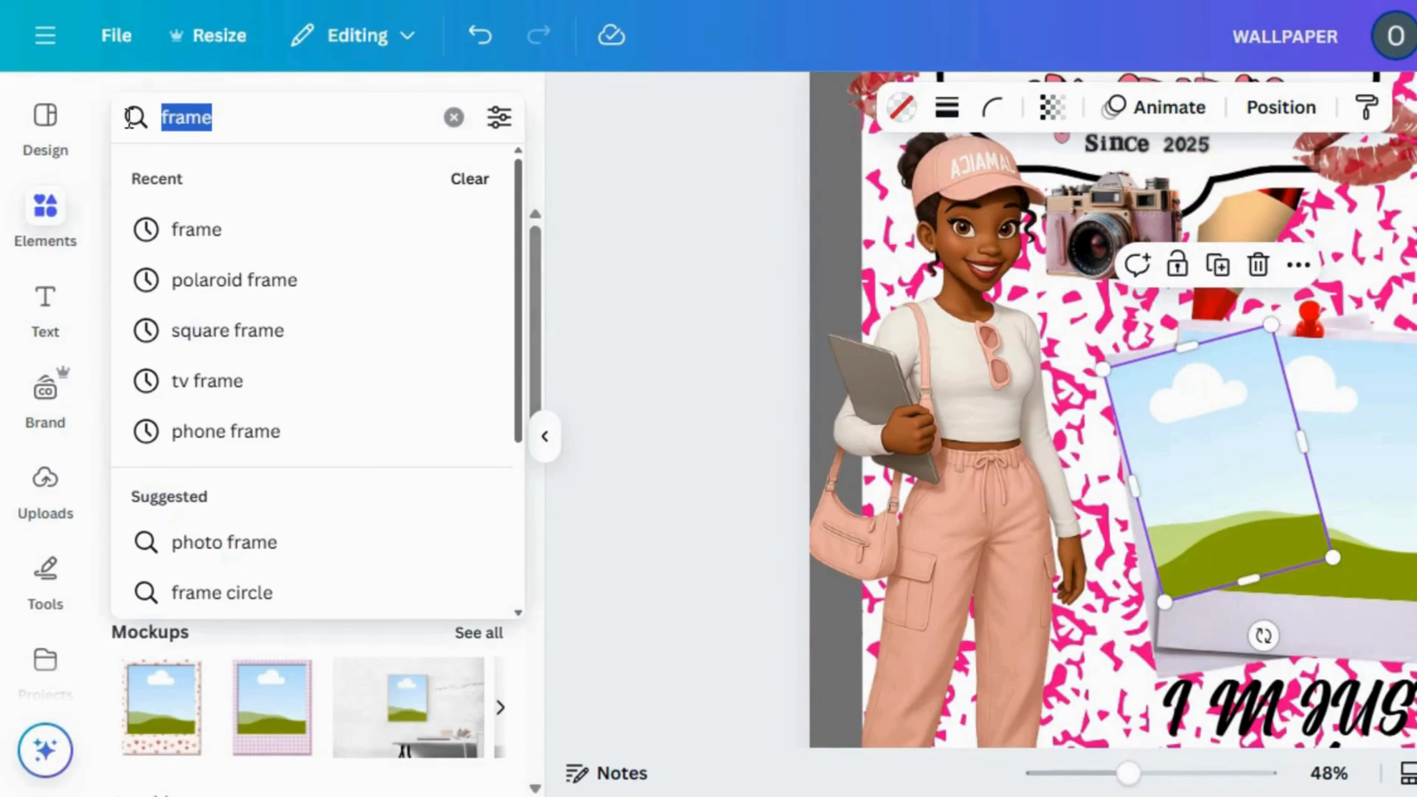
{"action": "key", "text": "BackSpace"}
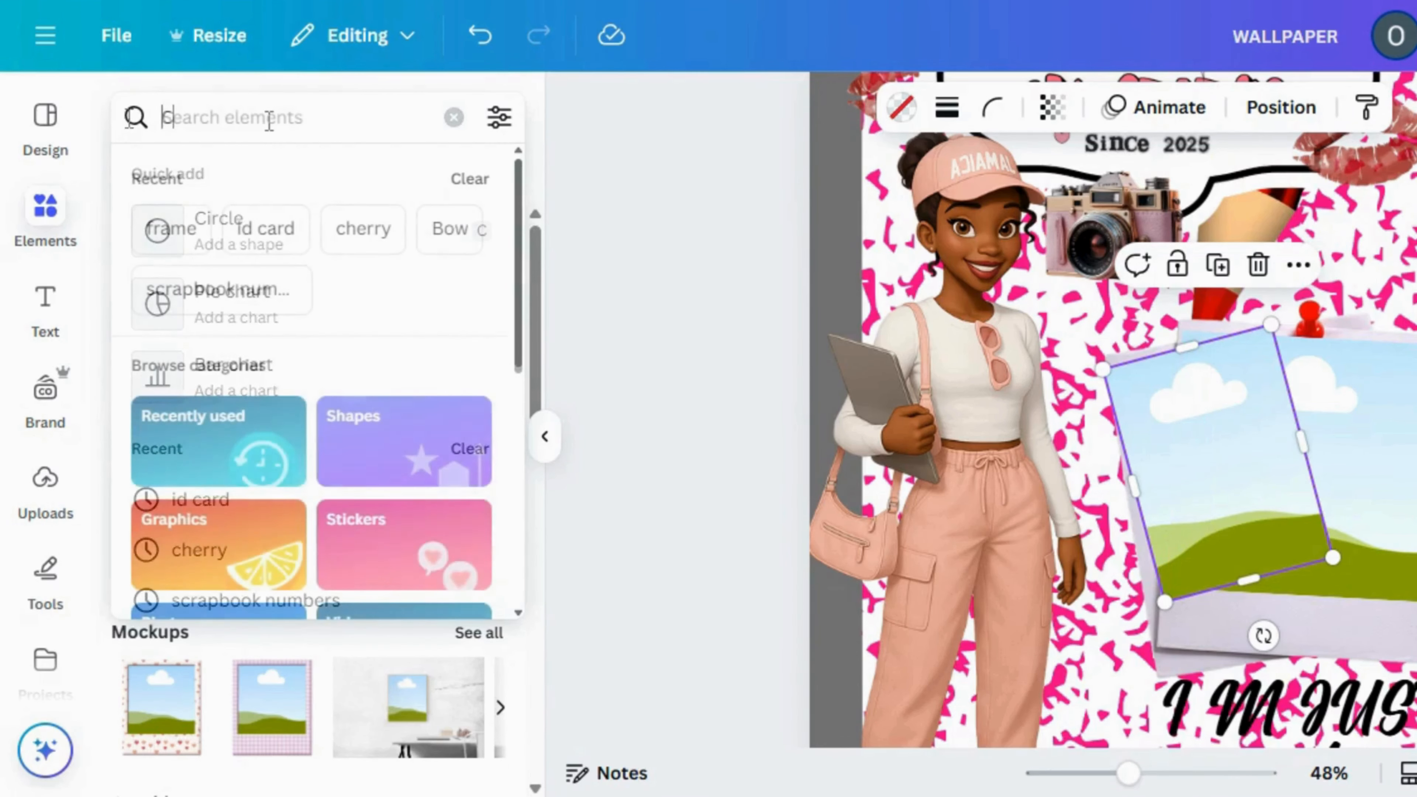
{"action": "key", "text": "Caps_Lock"}
{"action": "type", "text": "c"}
{"action": "key", "text": "Caps_Lock"}
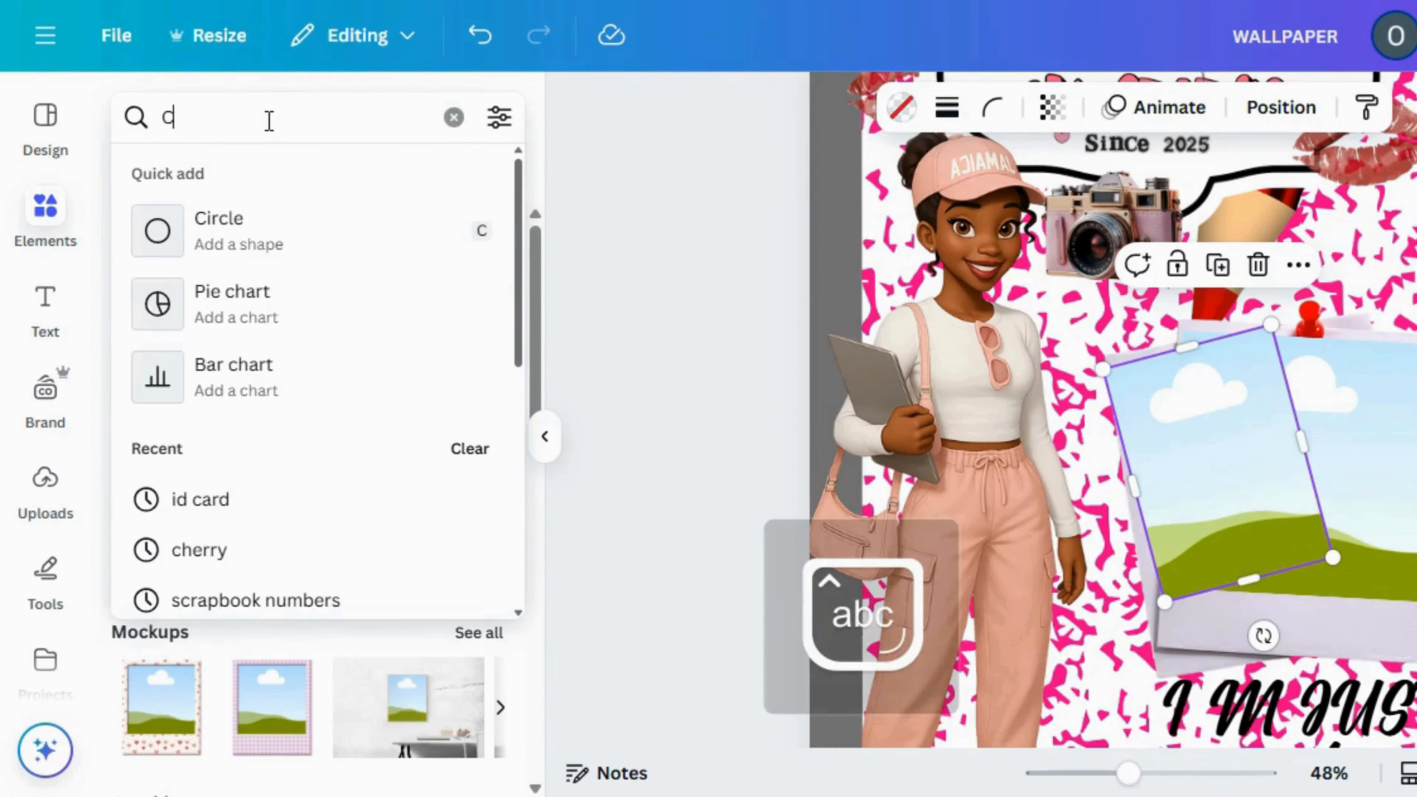
{"action": "type", "text": "he"}
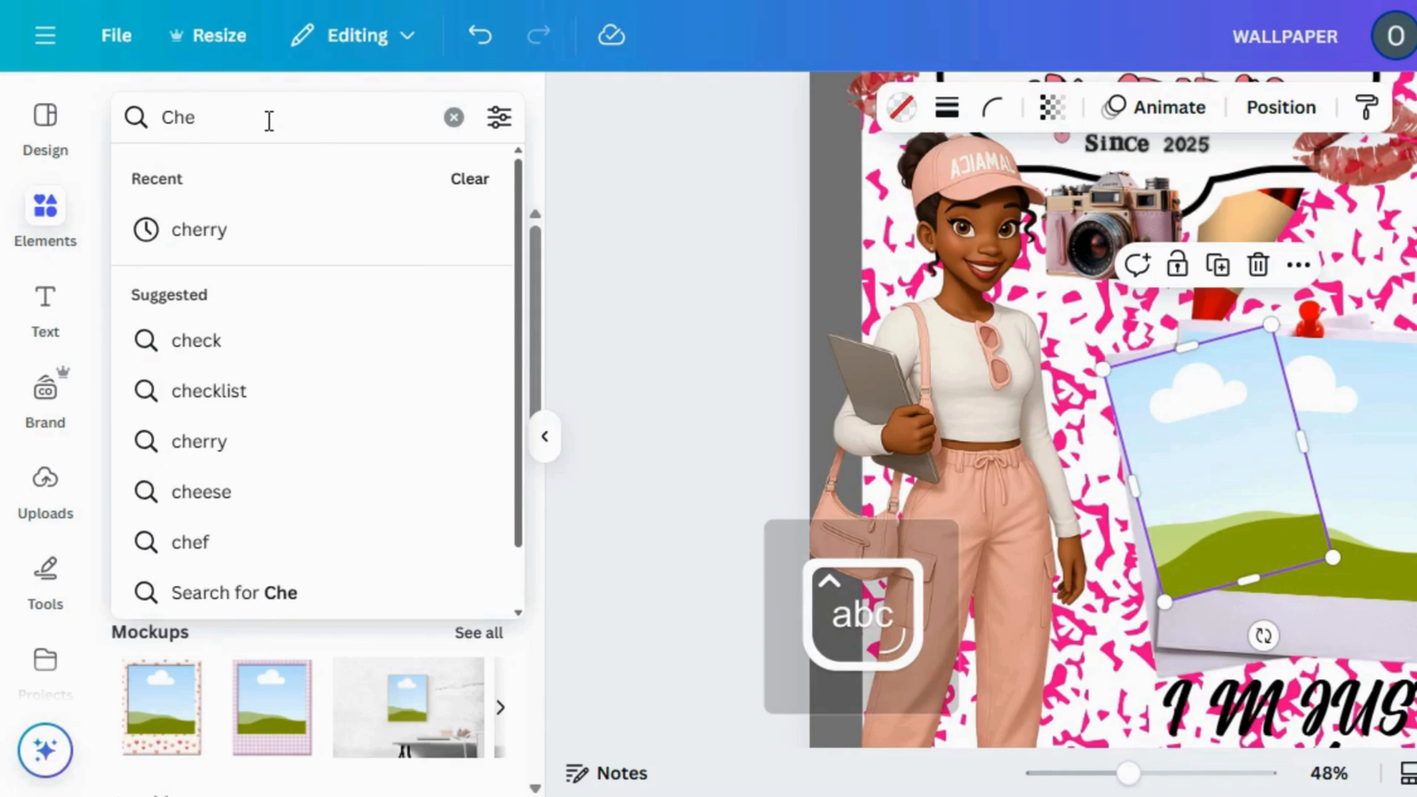
{"action": "type", "text": "t"}
{"action": "key", "text": "BackSpace"}
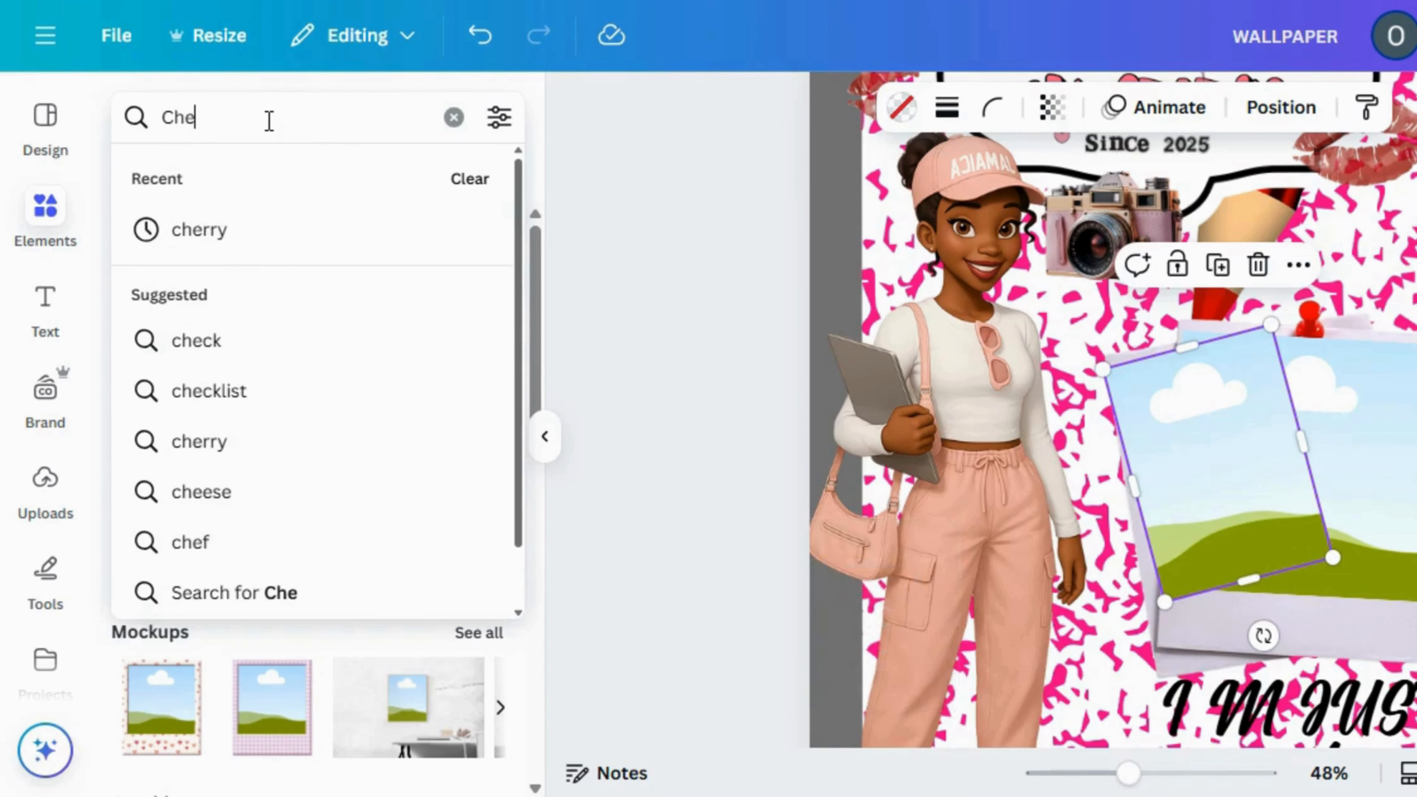
{"action": "type", "text": "eta"}
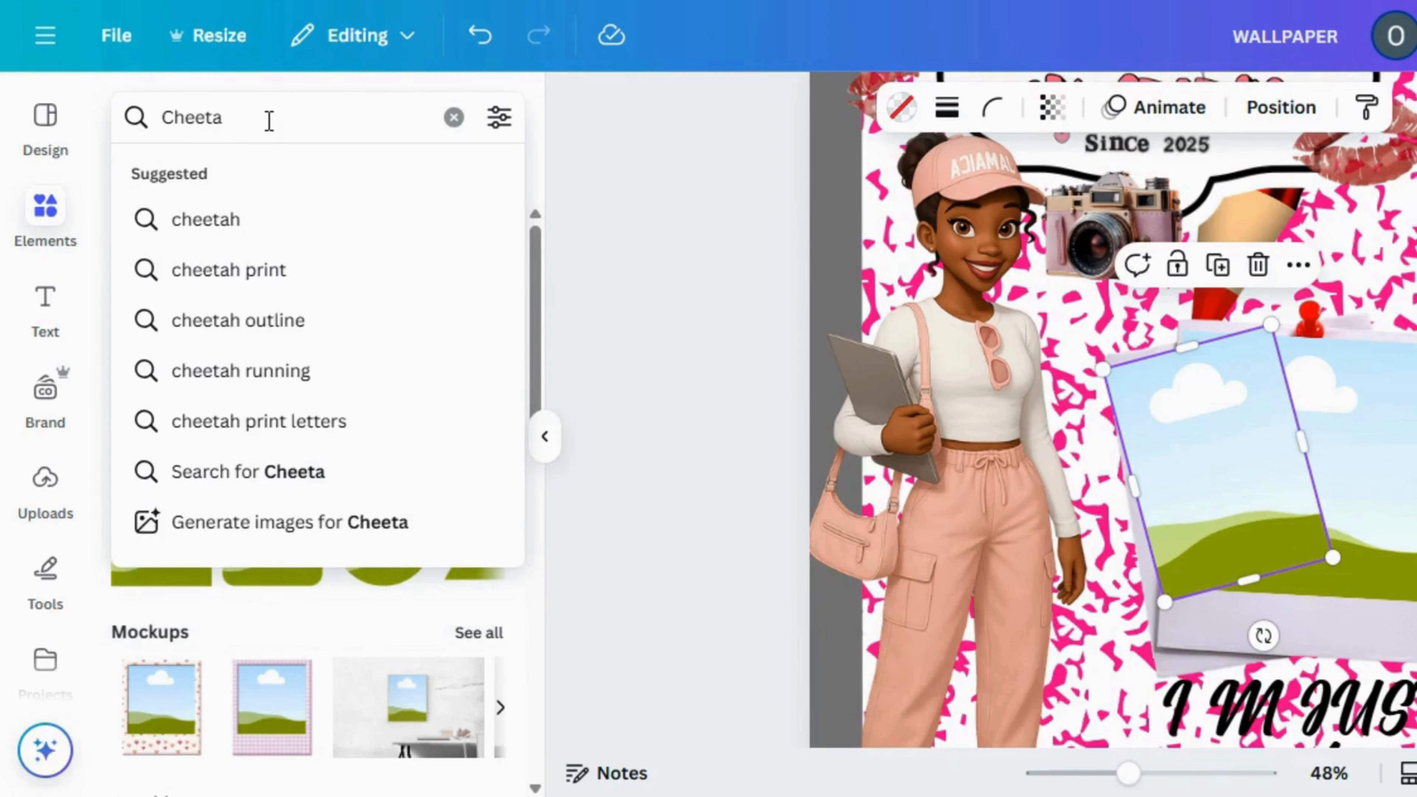
{"action": "left_click", "coordinate": [267, 272]}
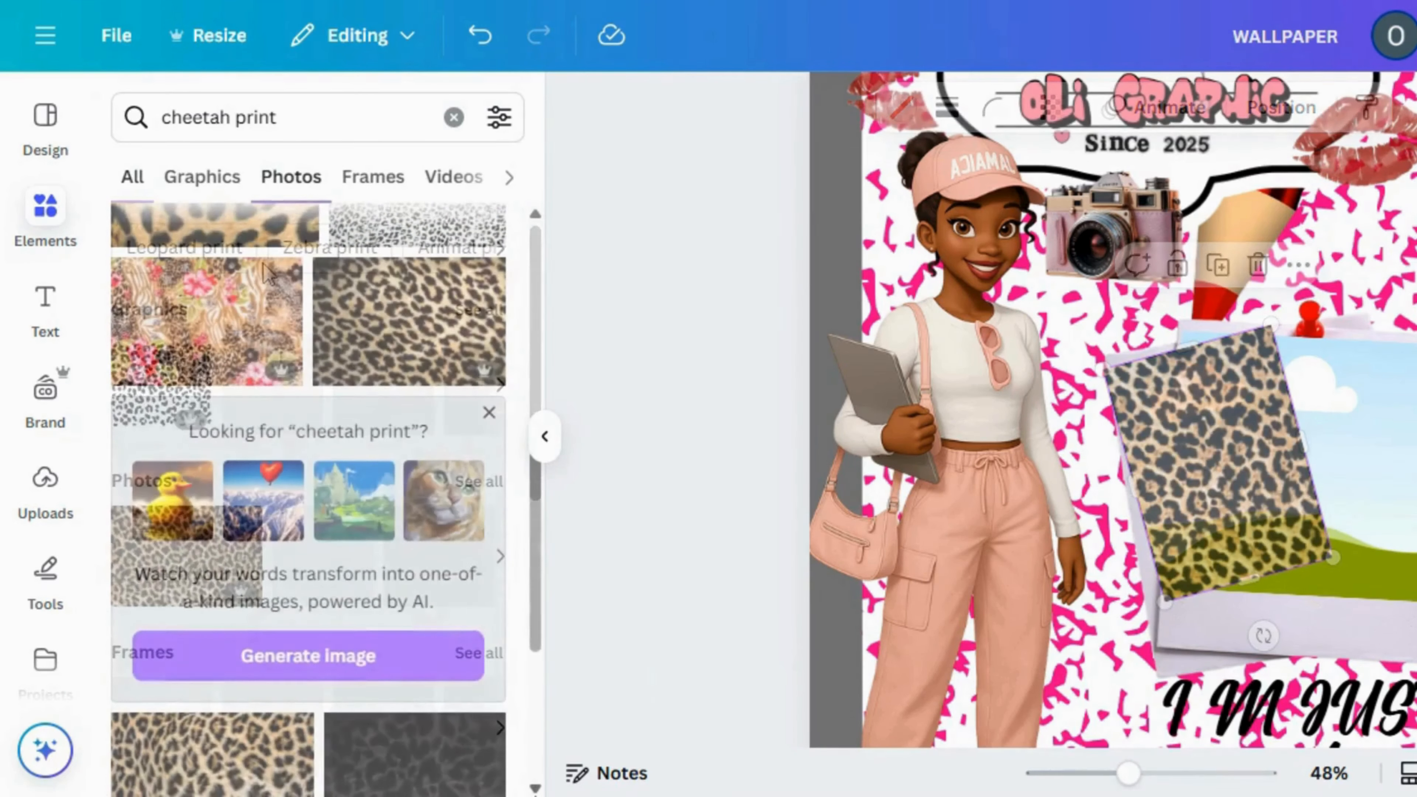
Fill the rear polaroid's frame with the pink and black cheetah print photo
{"action": "scroll", "coordinate": [308, 496], "scroll_direction": "down", "scroll_amount": 5}
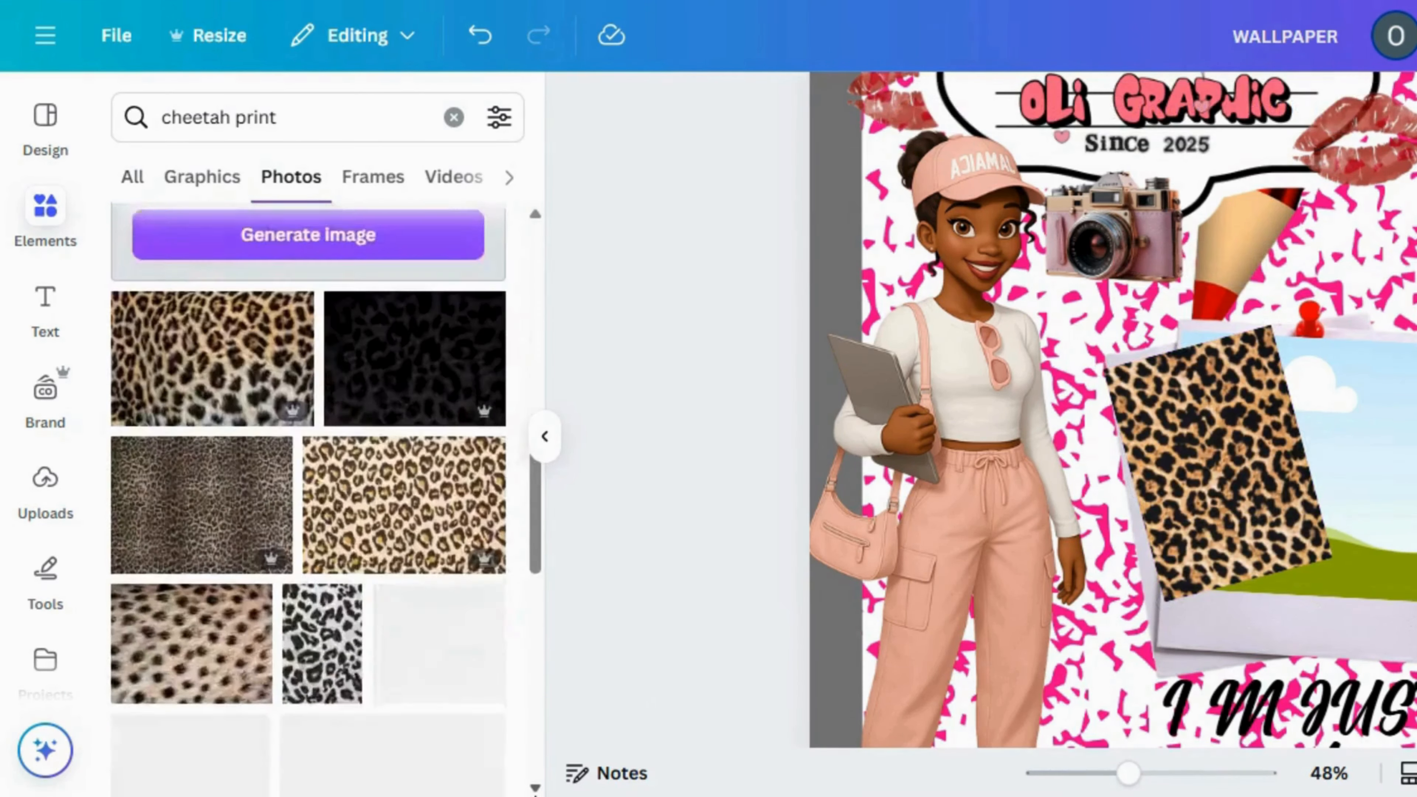
{"action": "scroll", "coordinate": [308, 497], "scroll_direction": "down", "scroll_amount": 6}
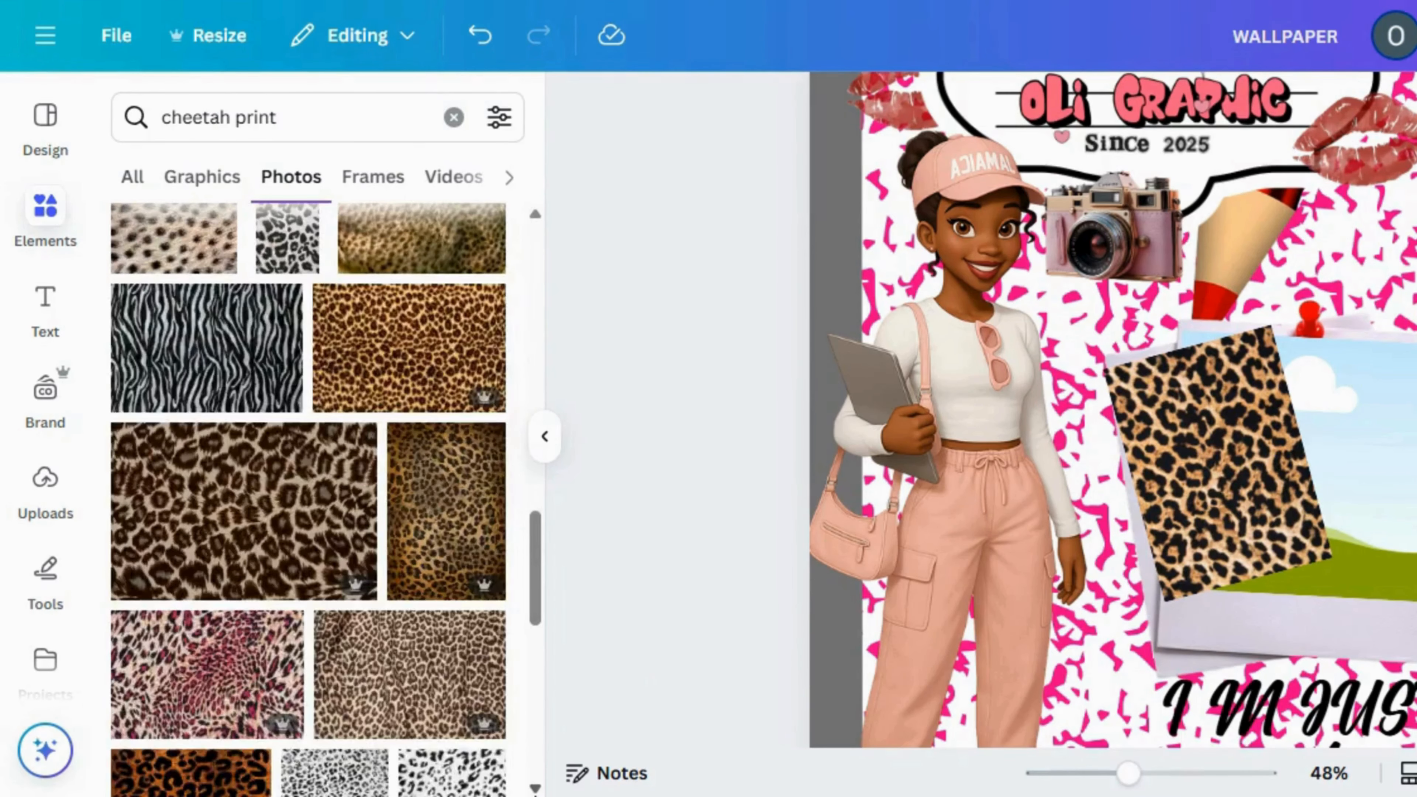
{"action": "scroll", "coordinate": [308, 496], "scroll_direction": "down", "scroll_amount": 2}
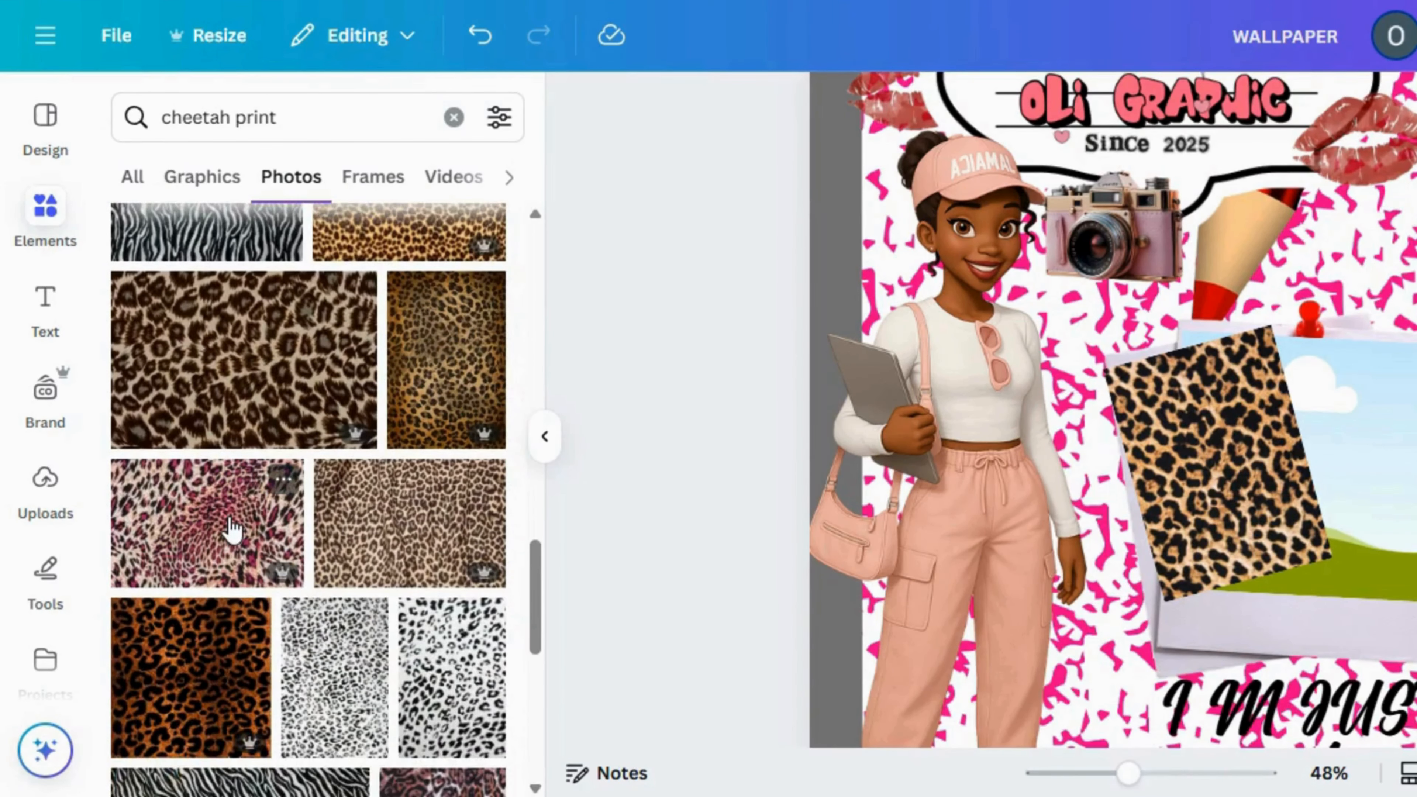
{"action": "left_click", "coordinate": [207, 524]}
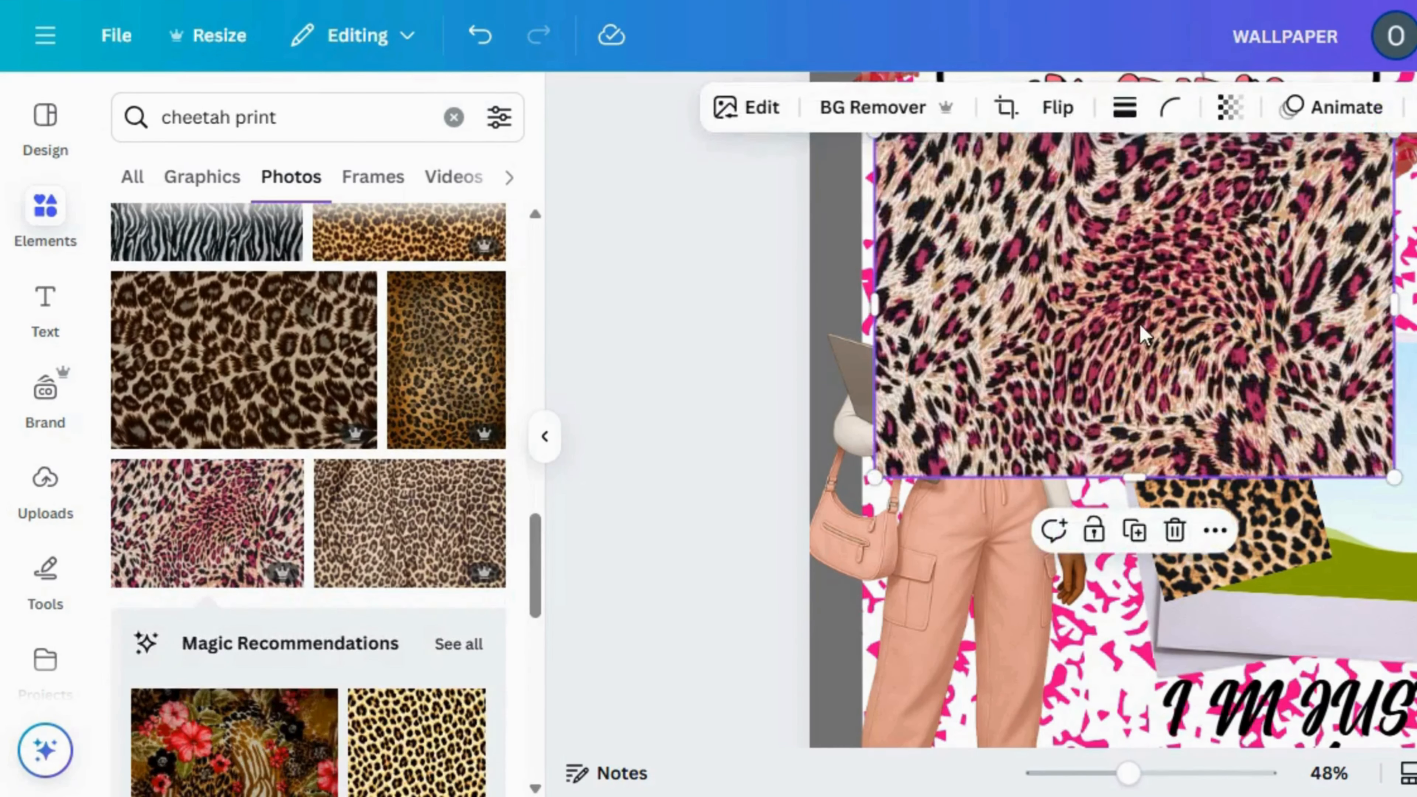
{"action": "left_click_drag", "start_coordinate": [1182, 424], "coordinate": [1205, 467]}
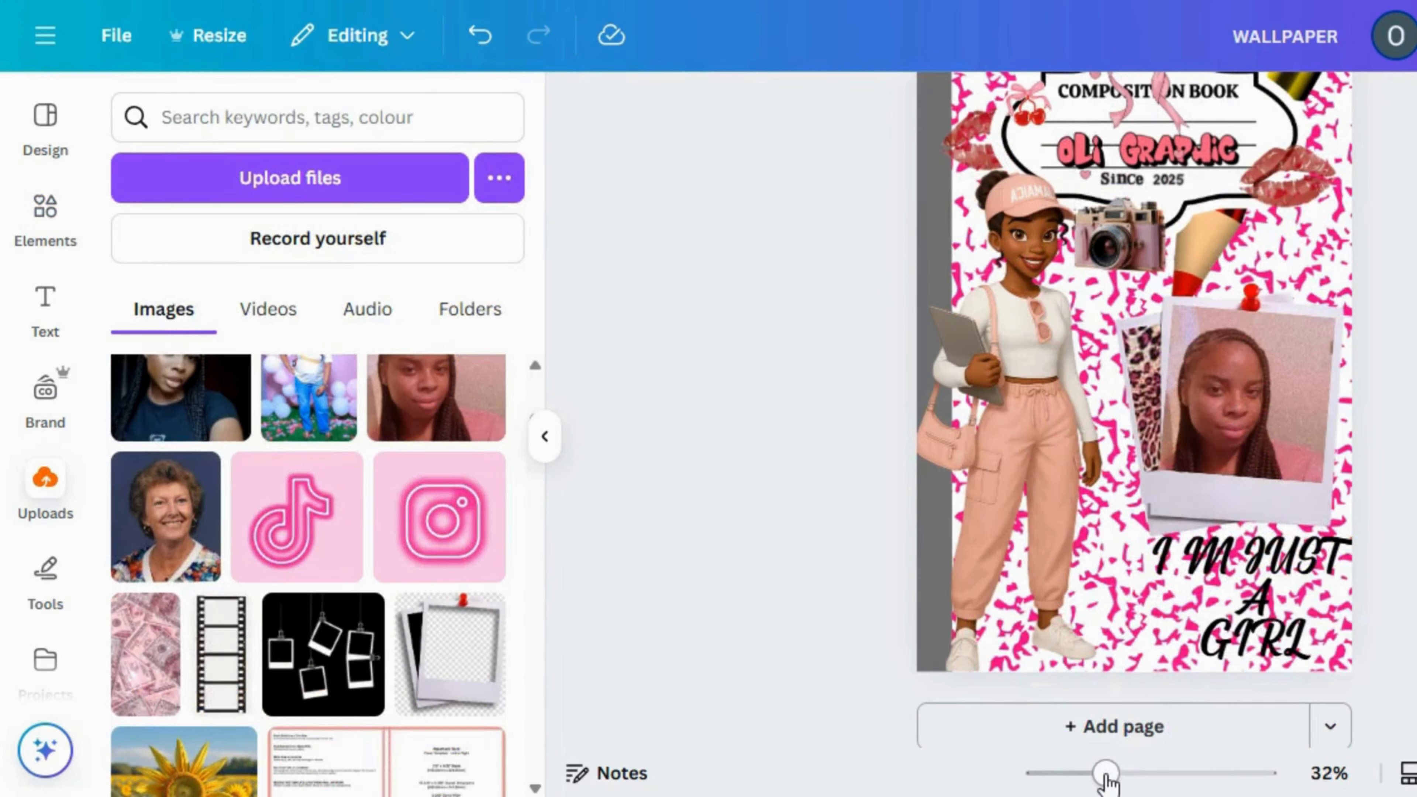
Add a subheading text box to the wallpaper and set its font to Super Kindly Regular
{"action": "left_click", "coordinate": [1082, 776]}
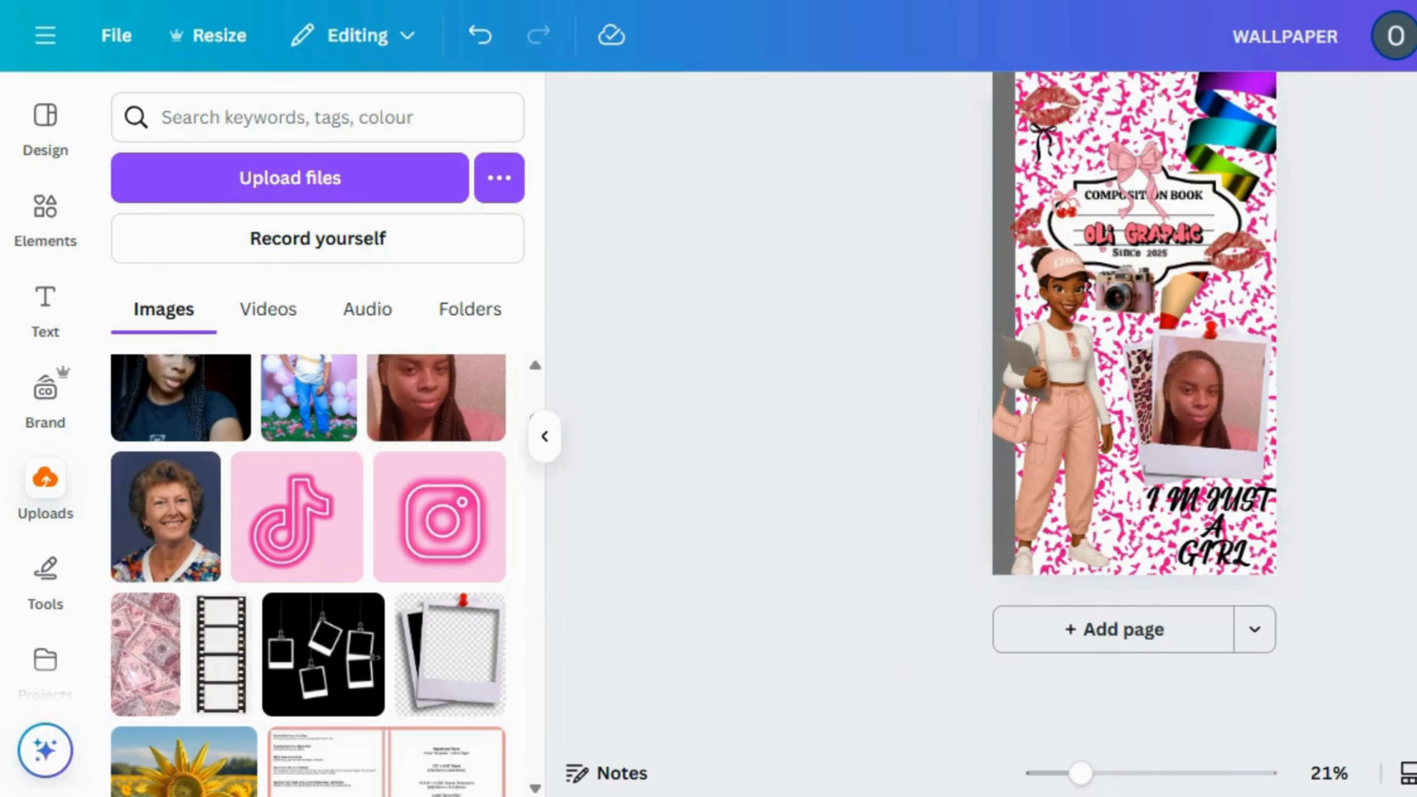
{"action": "scroll", "coordinate": [1135, 391], "scroll_direction": "up", "scroll_amount": 2}
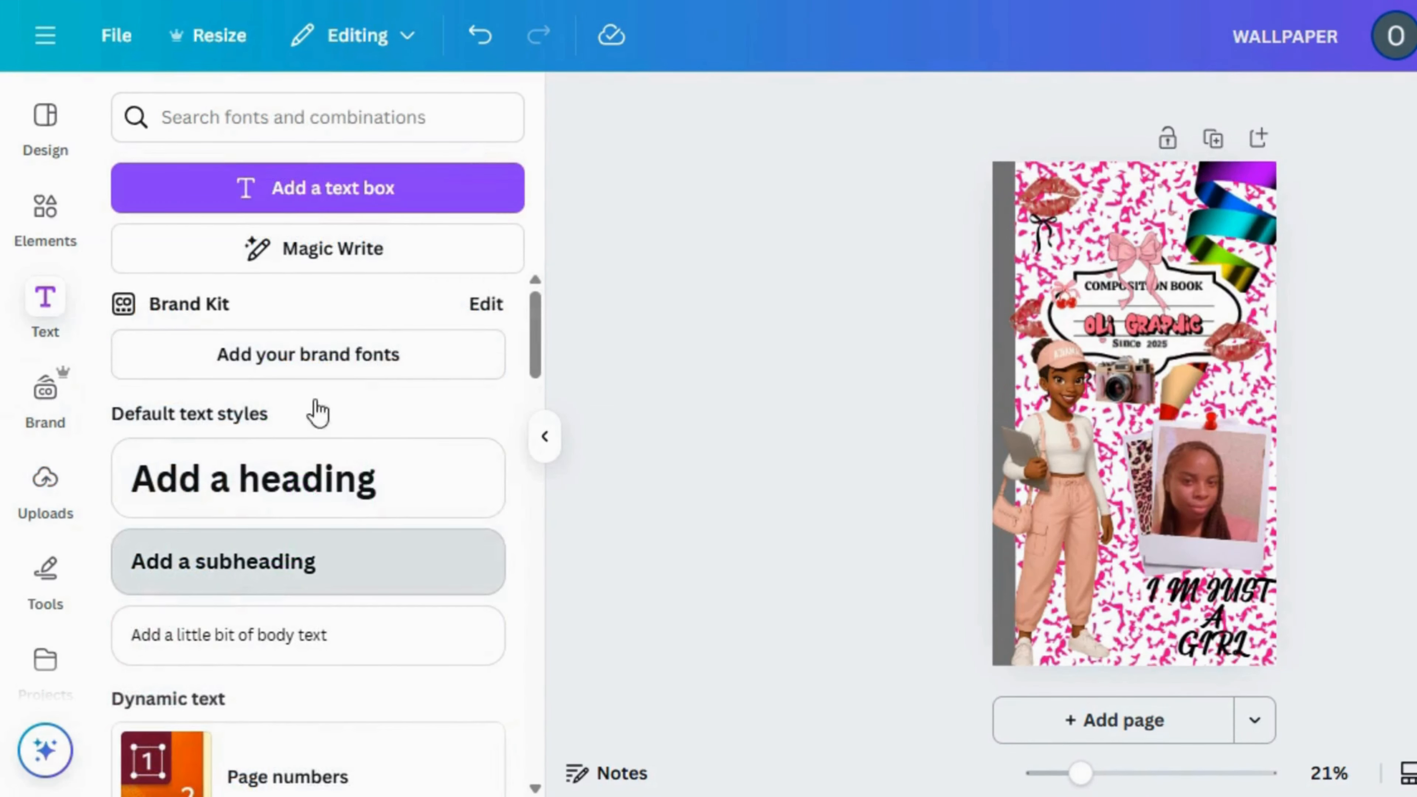
{"action": "left_click", "coordinate": [226, 561]}
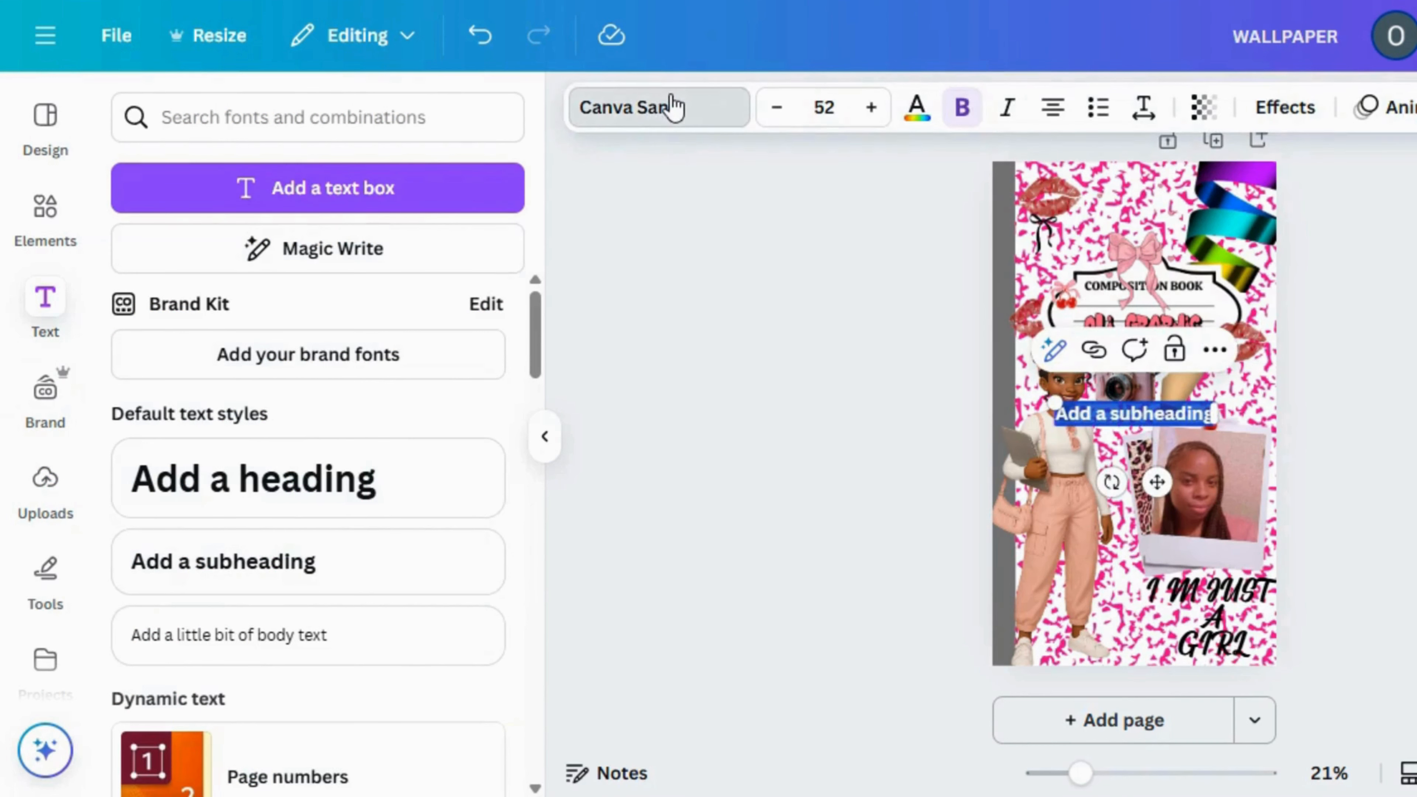
{"action": "left_click", "coordinate": [674, 106]}
{"action": "type", "text": "cre"}
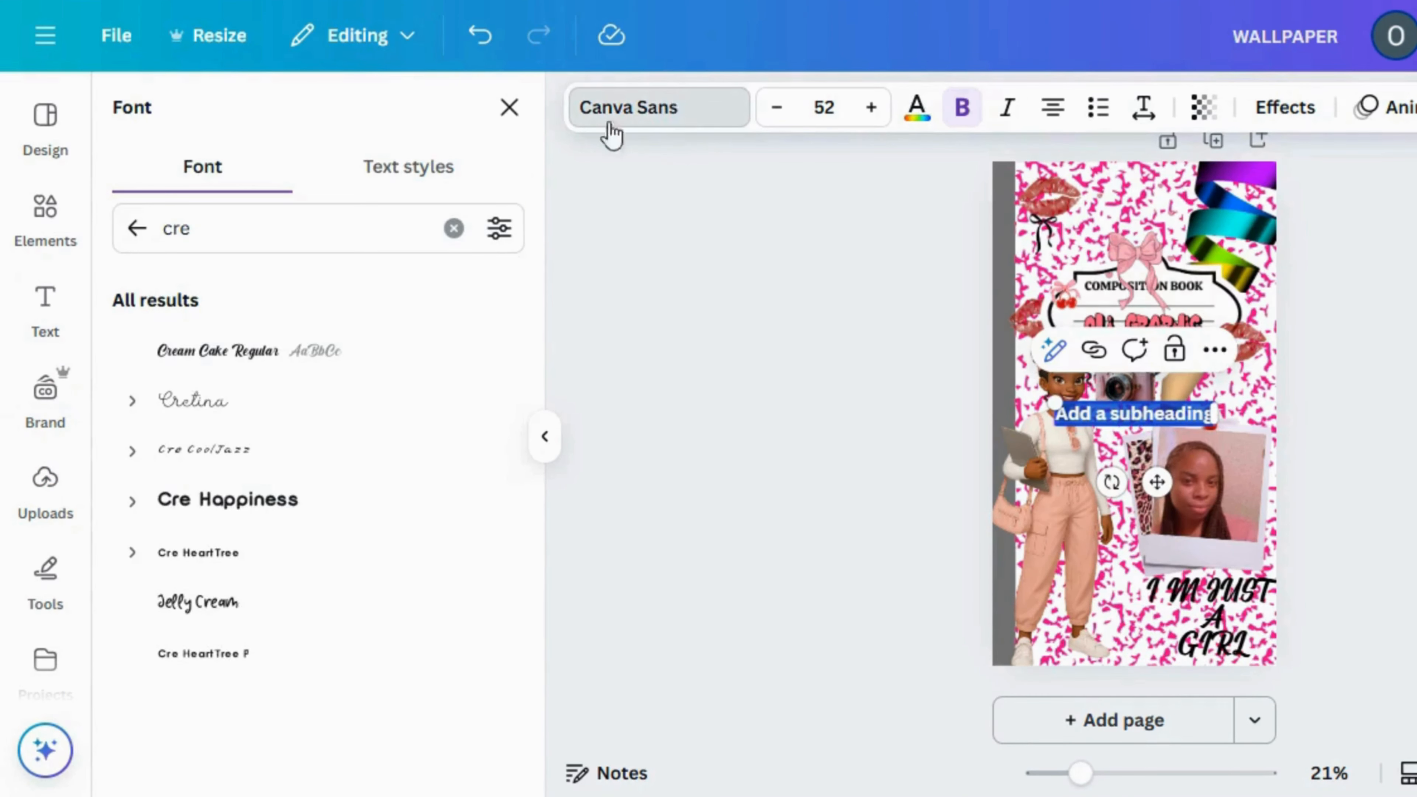
{"action": "left_click", "coordinate": [413, 219]}
{"action": "key", "text": "BackSpace"}
{"action": "key", "text": "BackSpace"}
{"action": "key", "text": "BackSpace"}
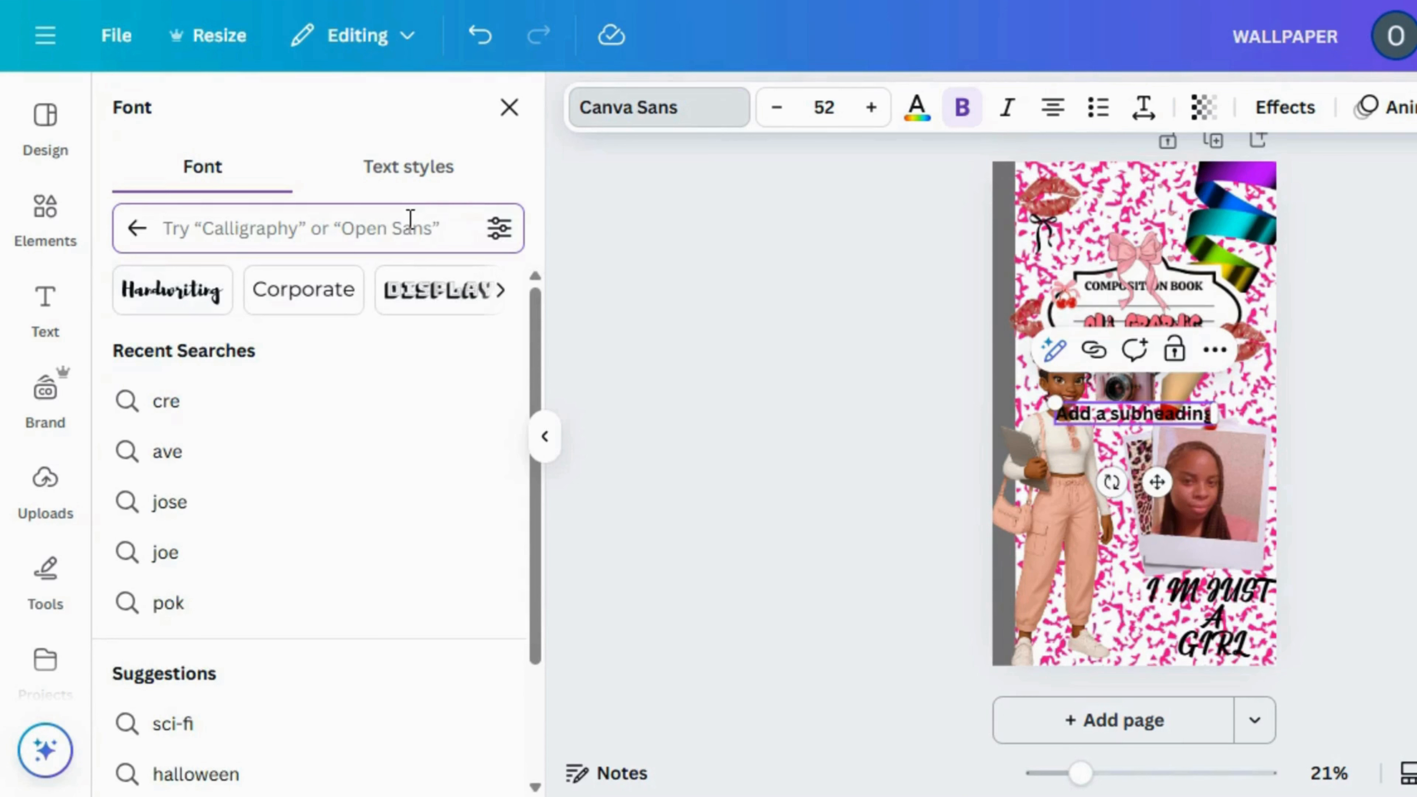
{"action": "type", "text": "super"}
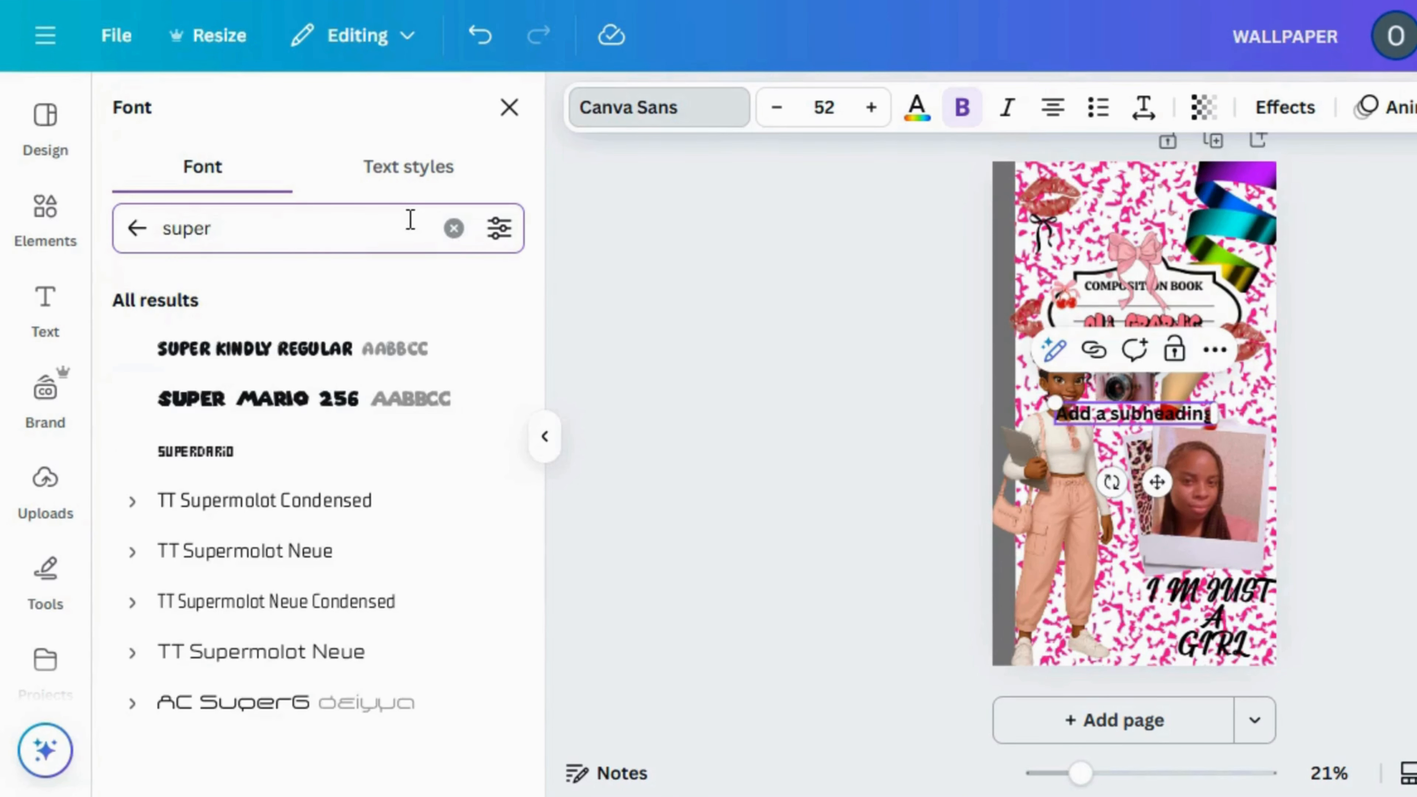
{"action": "left_click", "coordinate": [339, 366]}
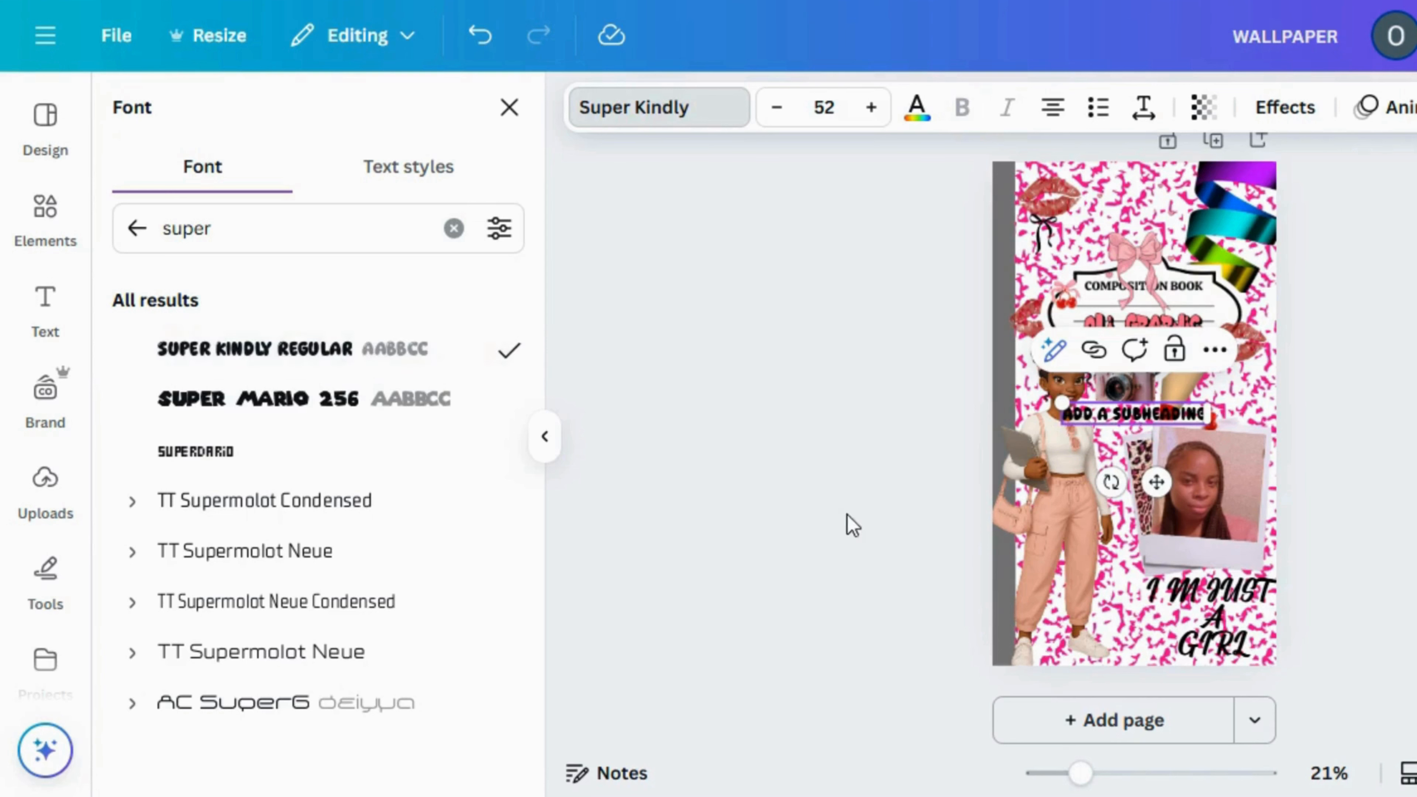
Replace the subheading's placeholder text with the person's full name in capitals
{"action": "left_click", "coordinate": [1119, 414]}
{"action": "double_click", "coordinate": [1117, 413]}
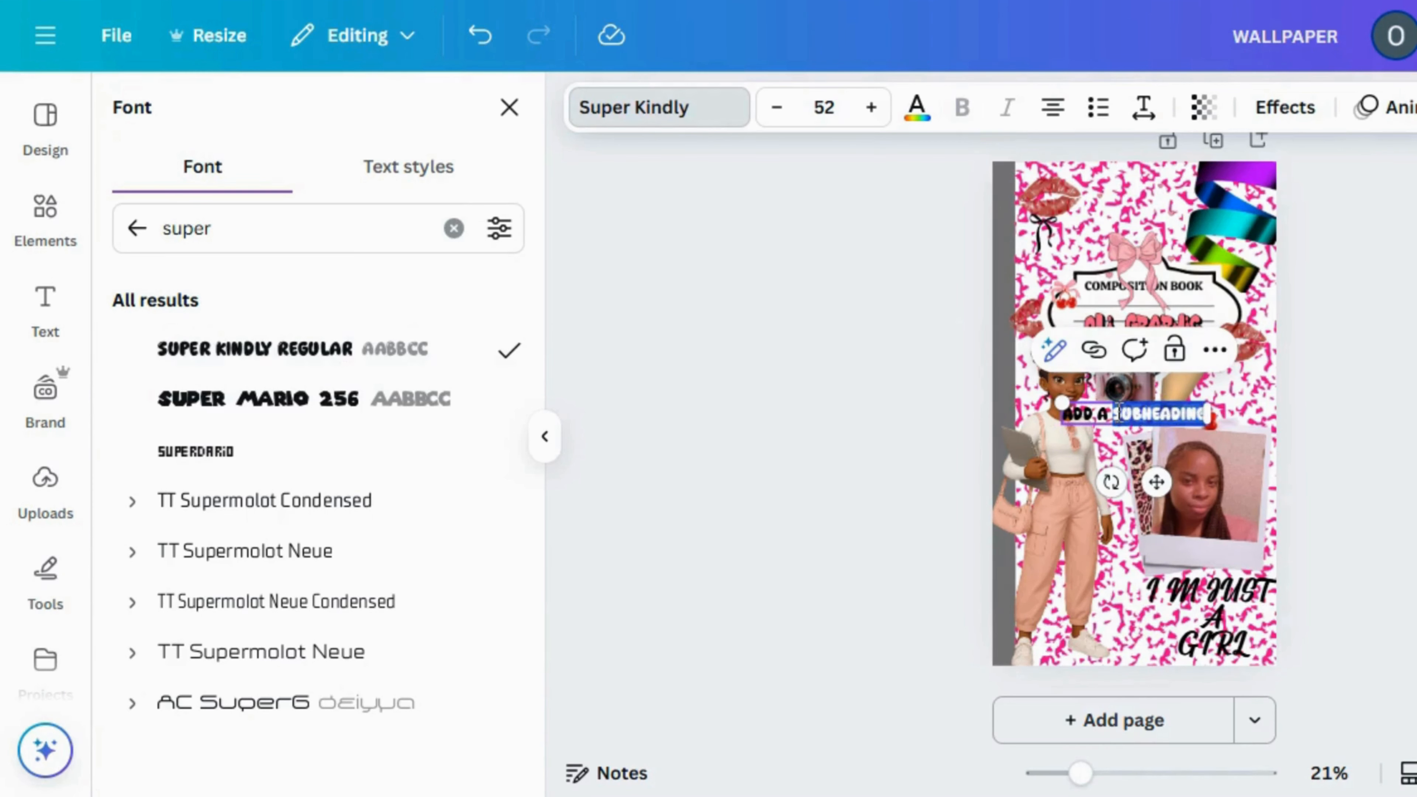
{"action": "triple_click", "coordinate": [1119, 414]}
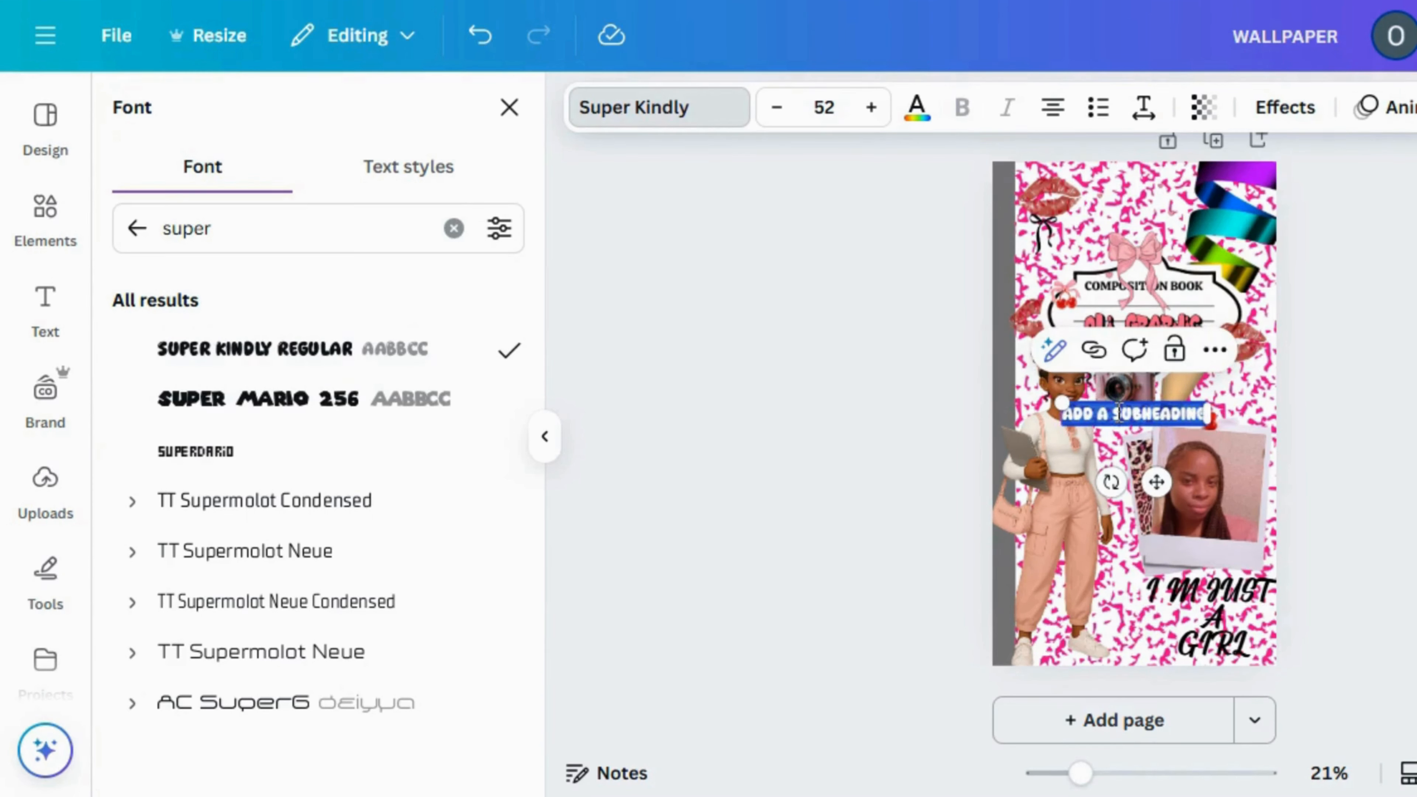
{"action": "key", "text": "Caps_Lock"}
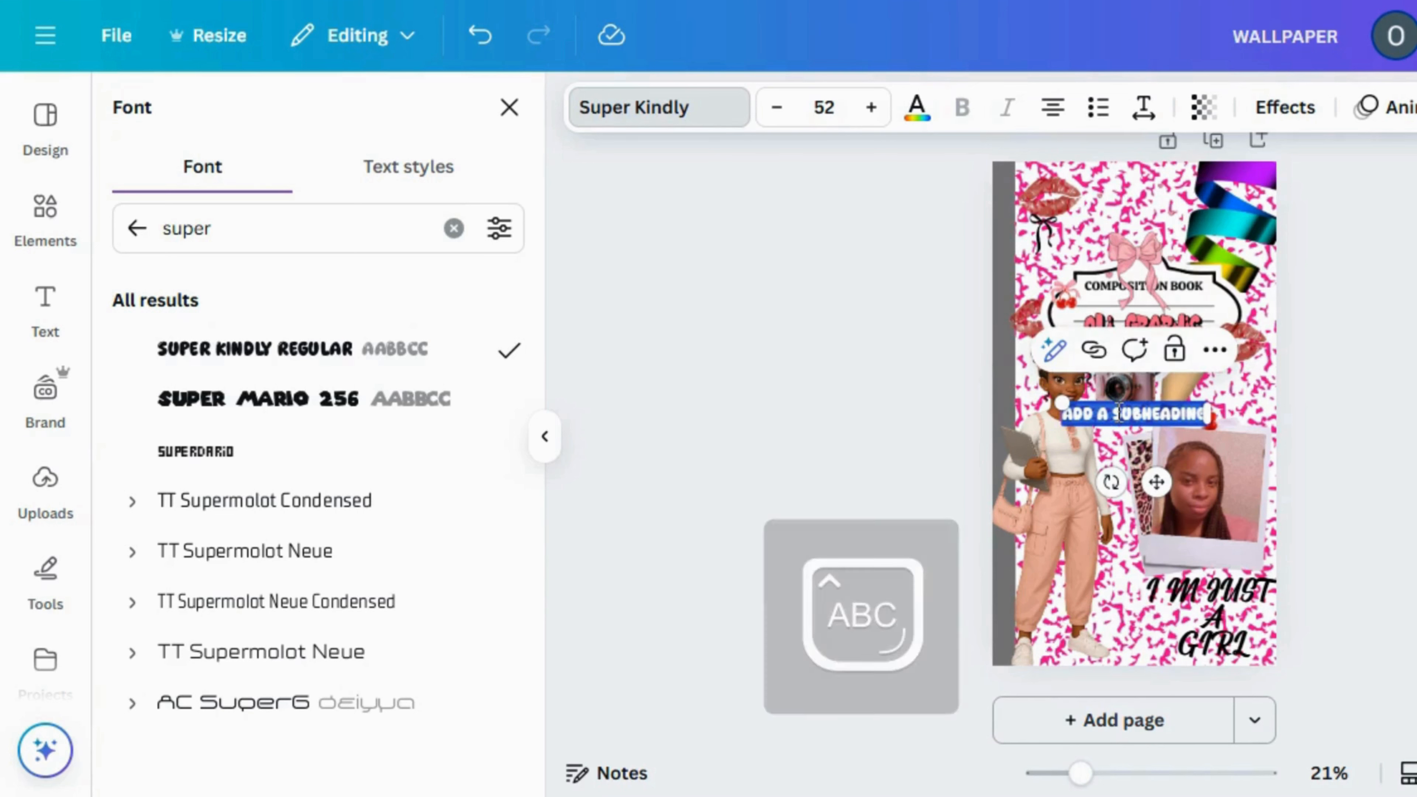
{"action": "key", "text": "BackSpace"}
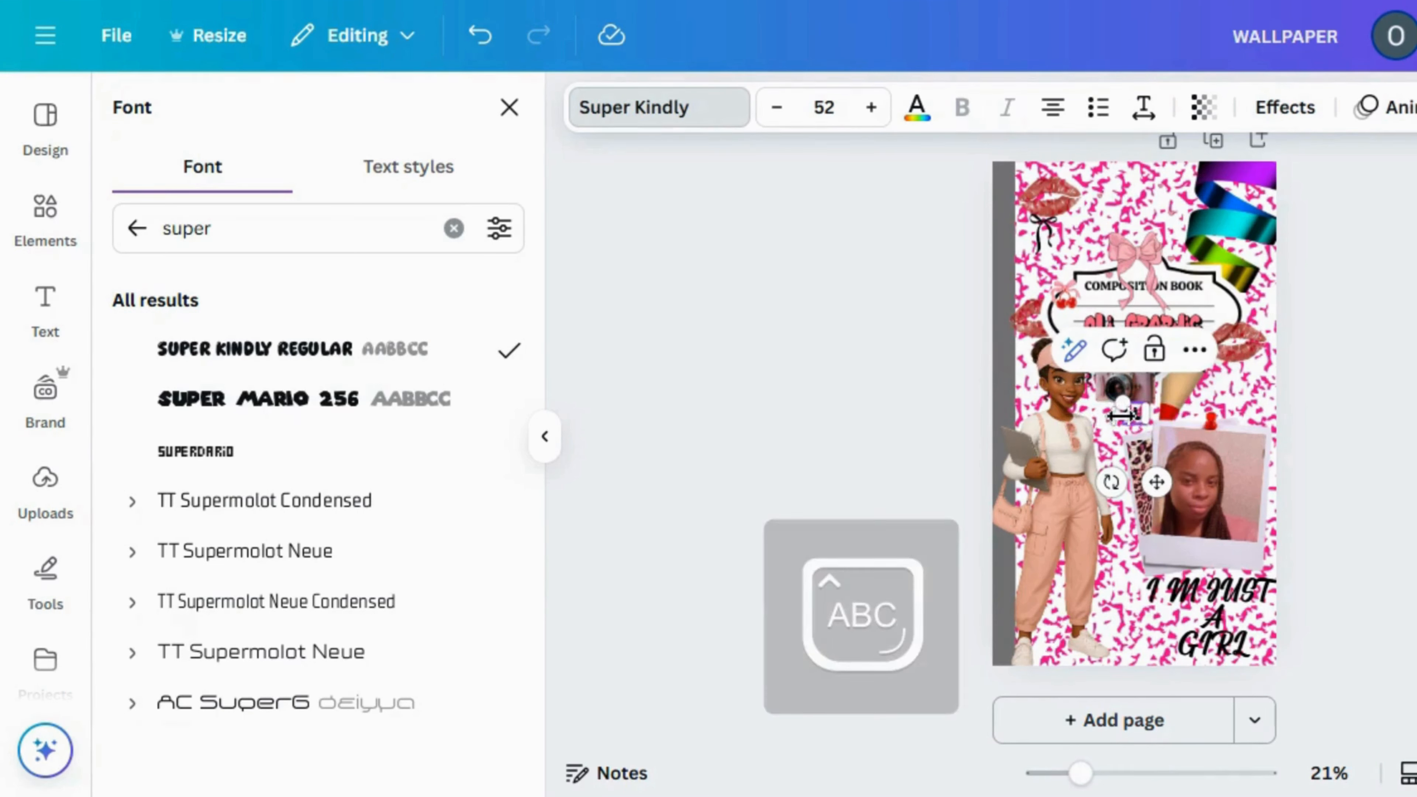
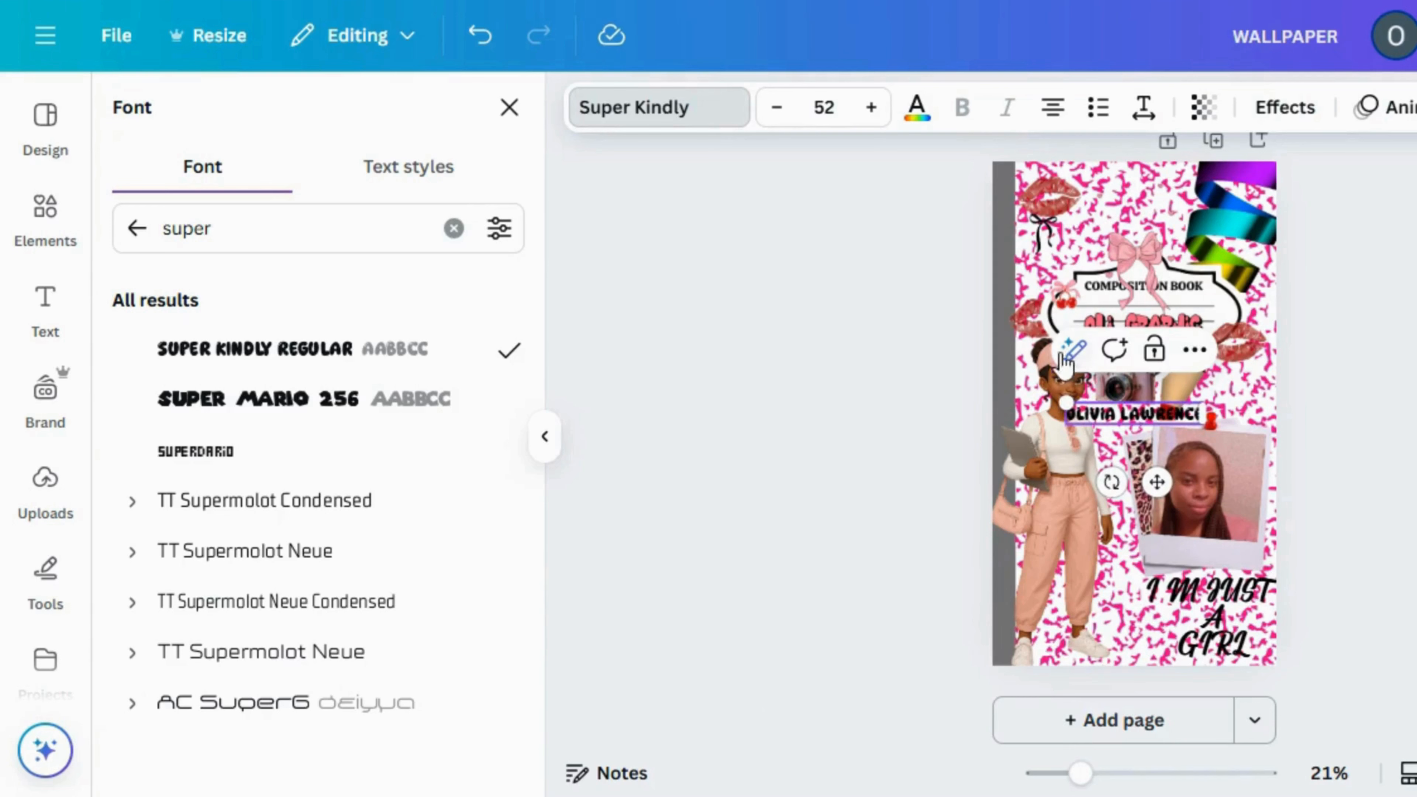
Shrink the name text to size 35.9, tilt it slightly and fit it on the front polaroid's lower border
{"action": "left_click_drag", "start_coordinate": [1064, 403], "coordinate": [1097, 408]}
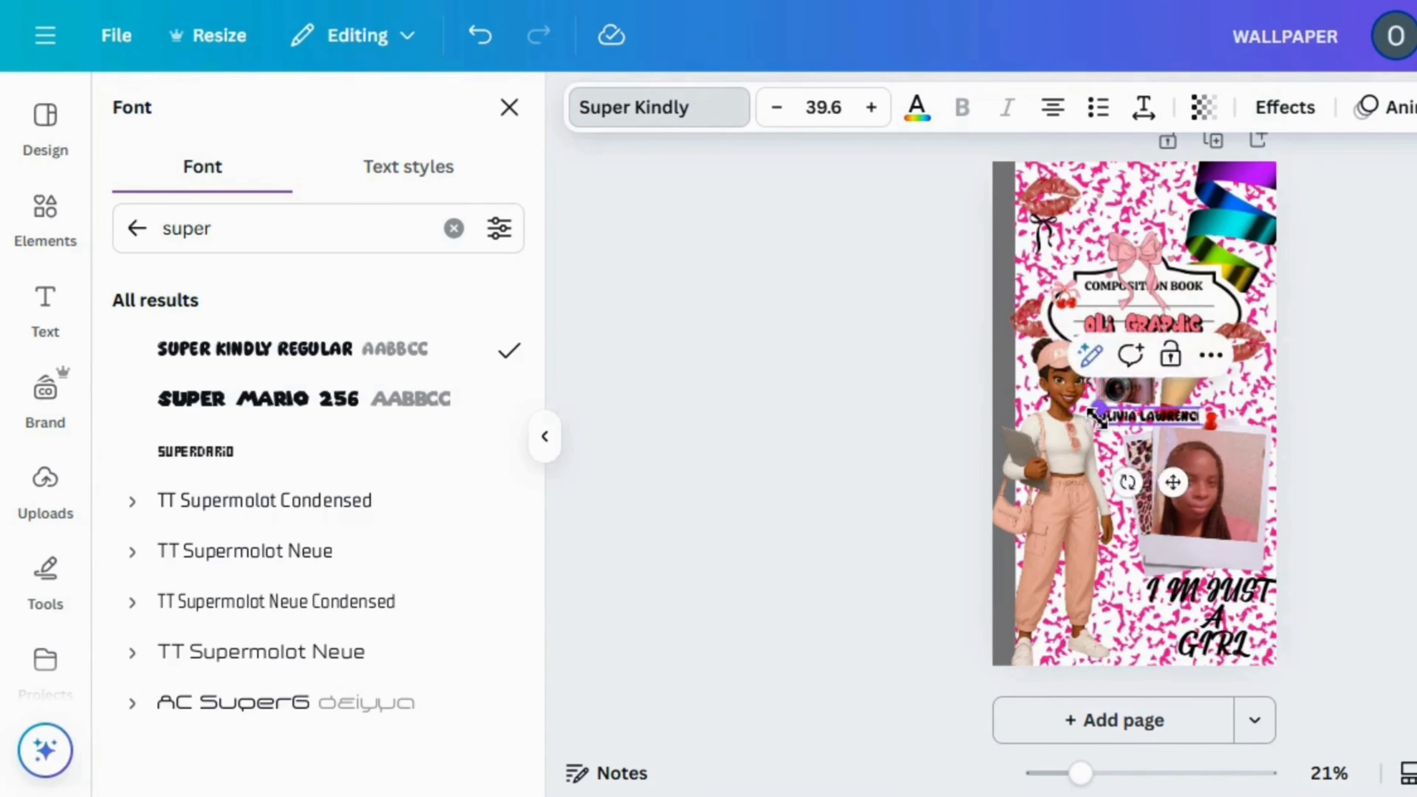
{"action": "left_click_drag", "start_coordinate": [1172, 477], "coordinate": [1221, 613]}
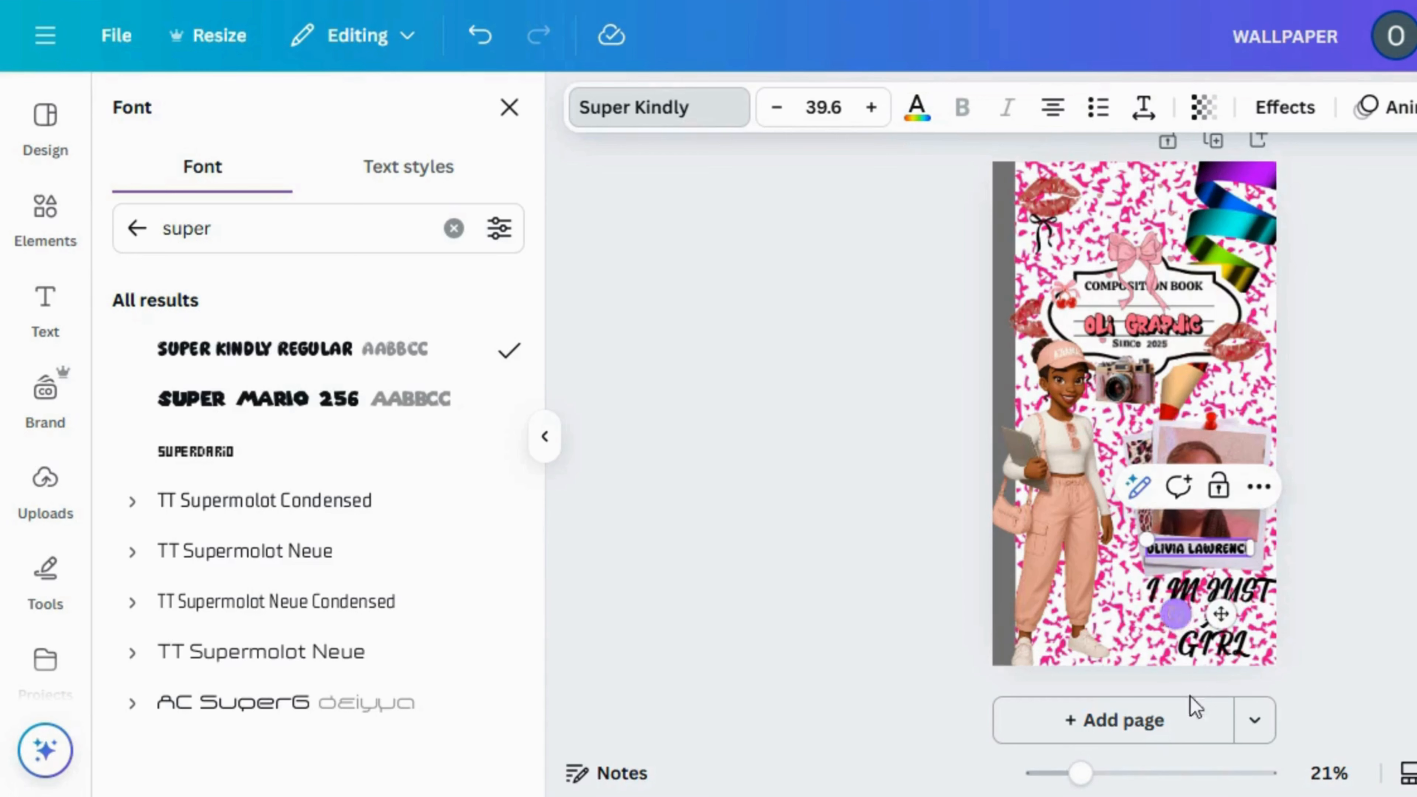
{"action": "left_click", "coordinate": [1133, 773]}
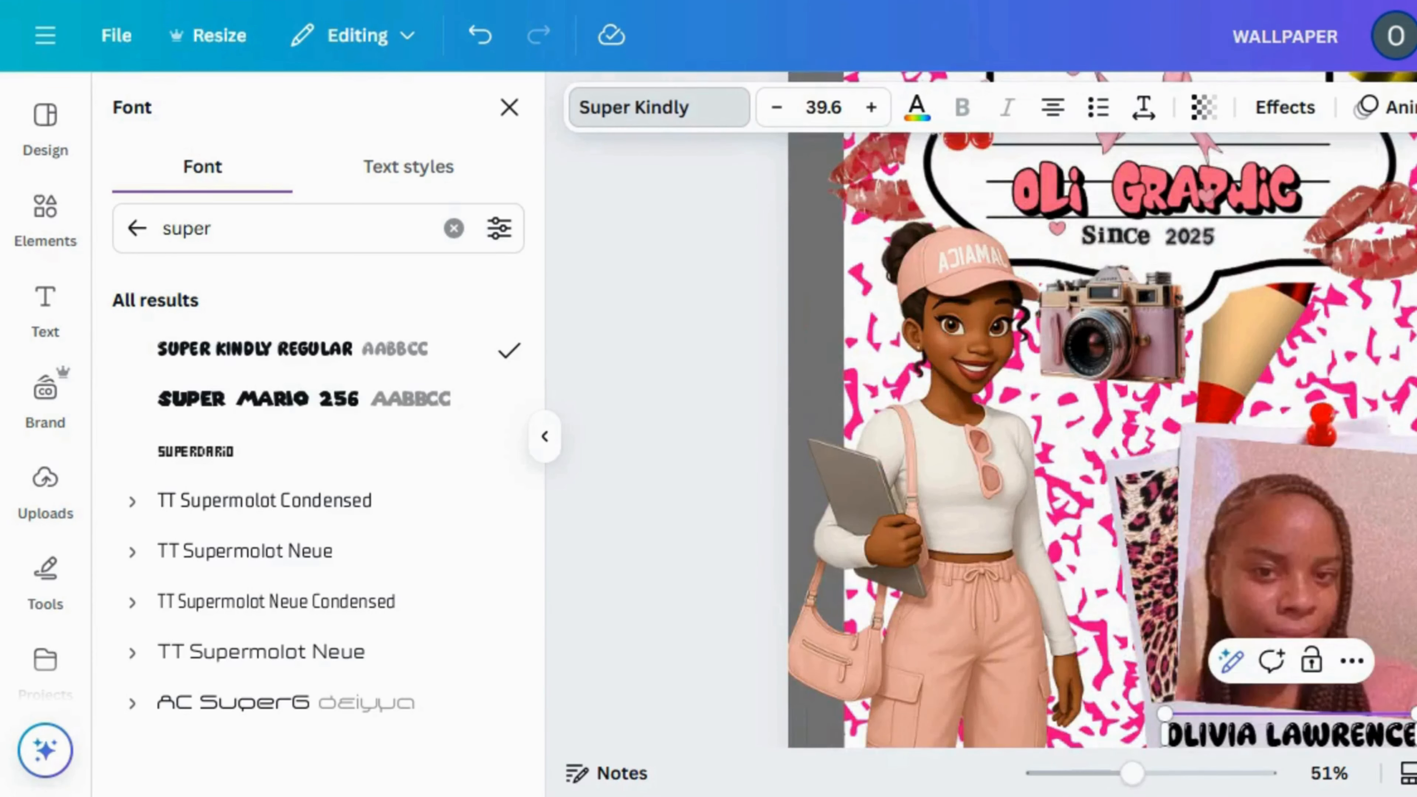
{"action": "scroll", "coordinate": [1271, 401], "scroll_direction": "down", "scroll_amount": 6}
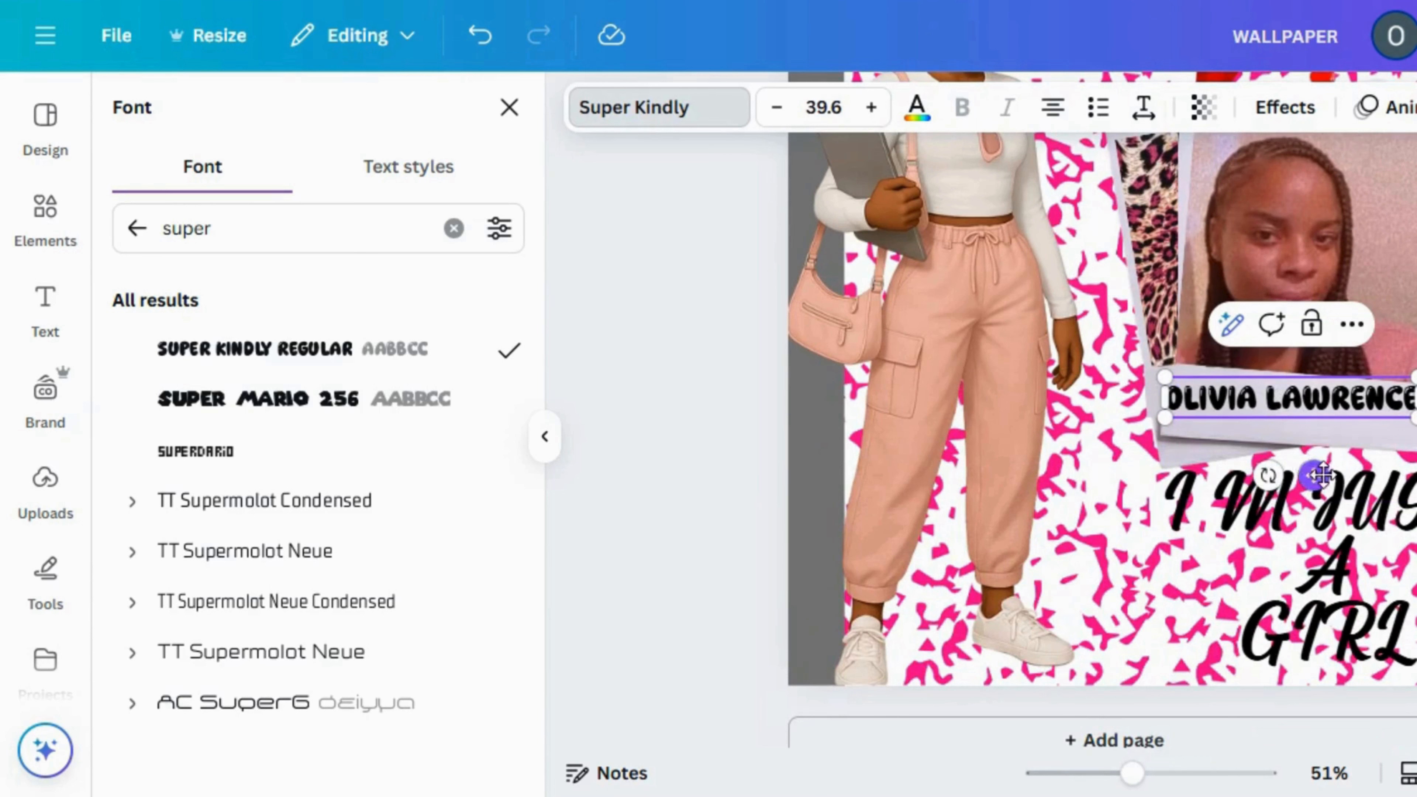
{"action": "left_click_drag", "start_coordinate": [1314, 475], "coordinate": [1339, 489]}
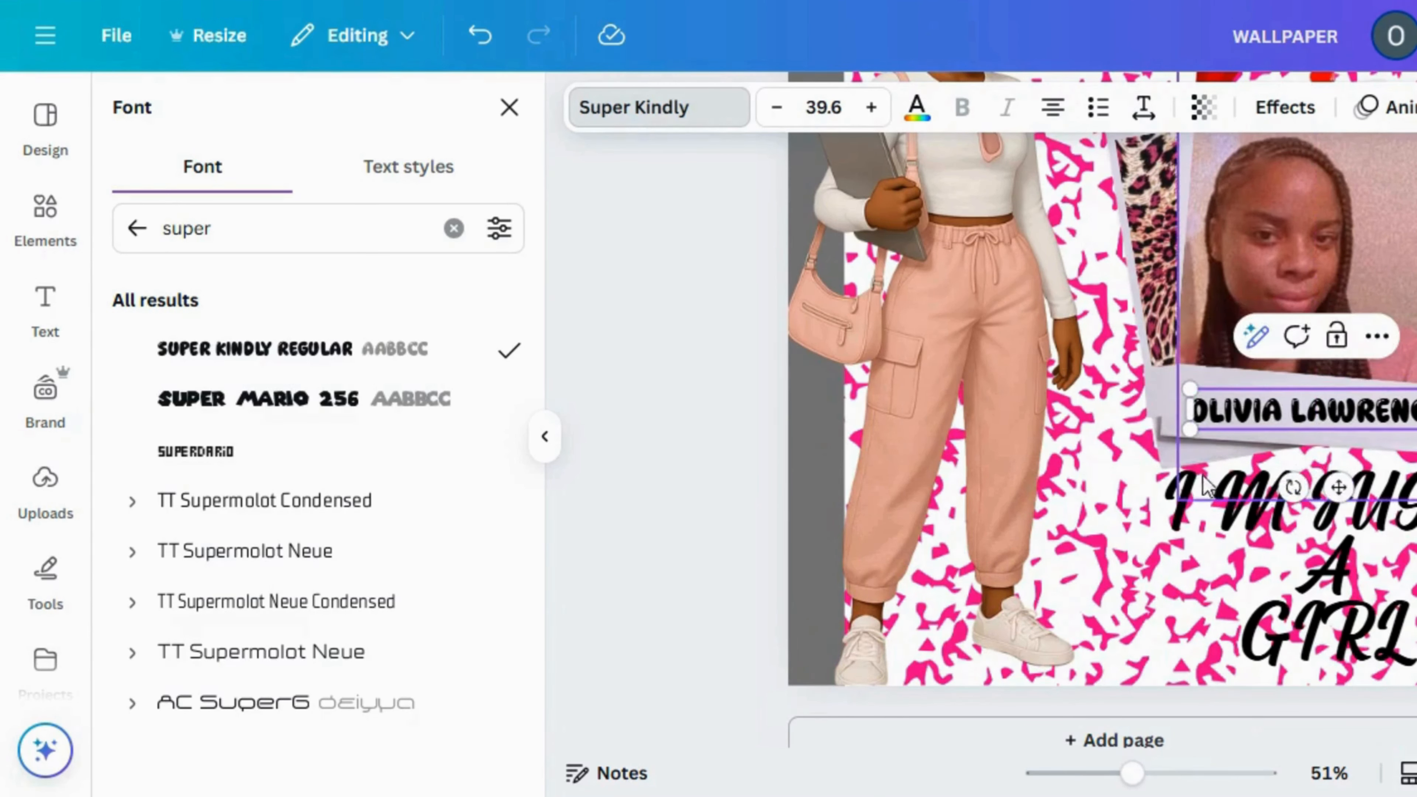
{"action": "mouse_move", "coordinate": [1291, 486]}
{"action": "left_mouse_down"}
{"action": "mouse_move", "coordinate": [1305, 520]}
{"action": "mouse_move", "coordinate": [1290, 509]}
{"action": "left_mouse_up"}
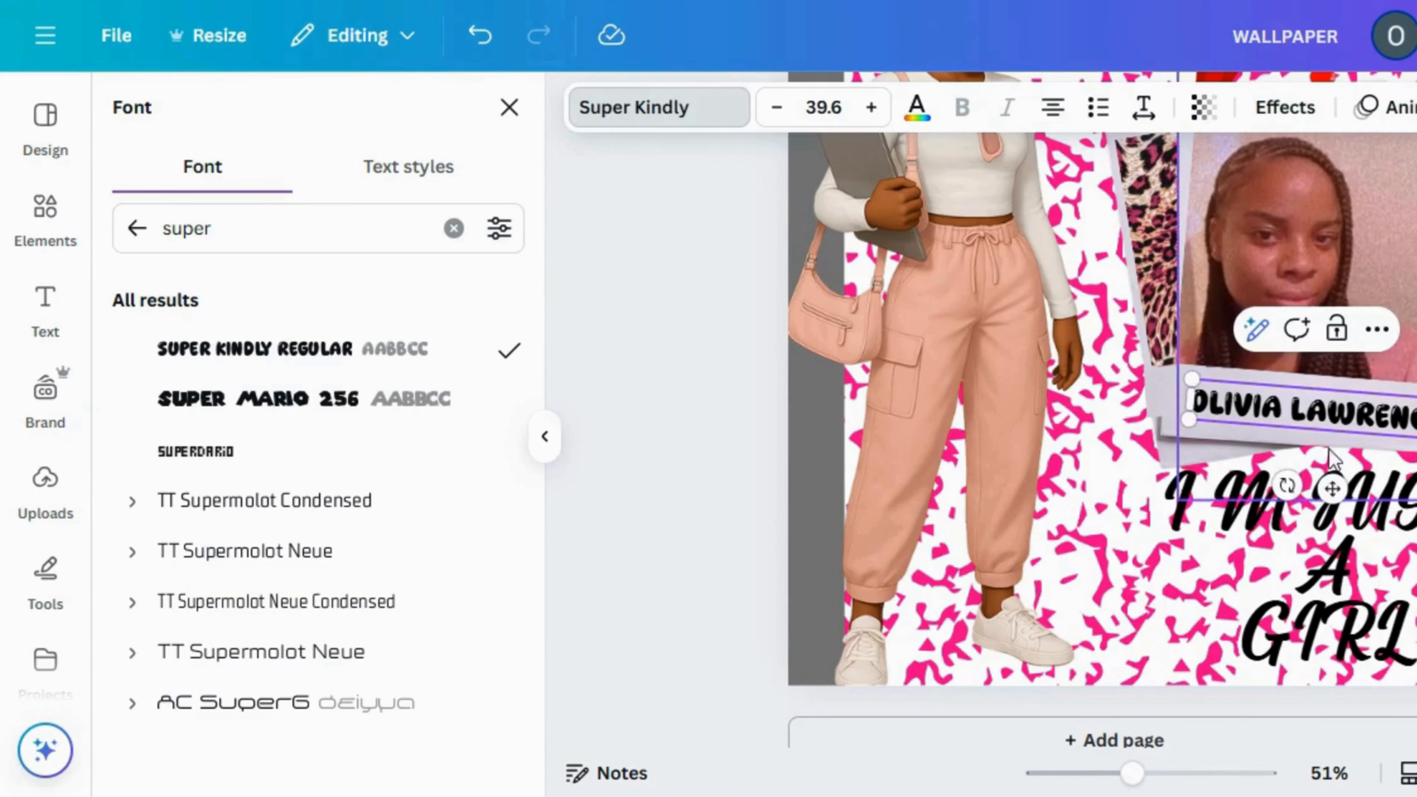
{"action": "left_click_drag", "start_coordinate": [1194, 383], "coordinate": [1215, 385]}
{"action": "left_click_drag", "start_coordinate": [1349, 492], "coordinate": [1331, 470]}
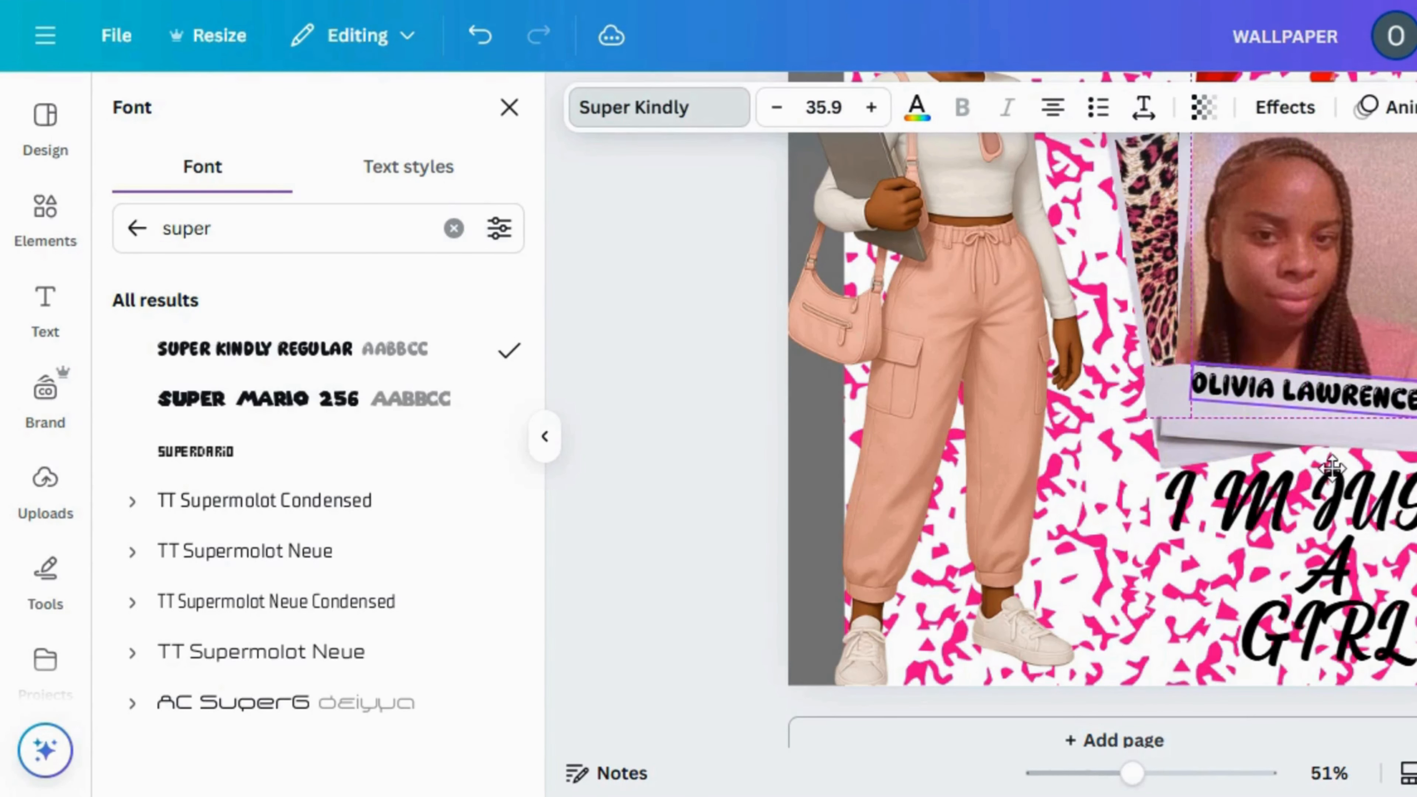
{"action": "left_click", "coordinate": [682, 393]}
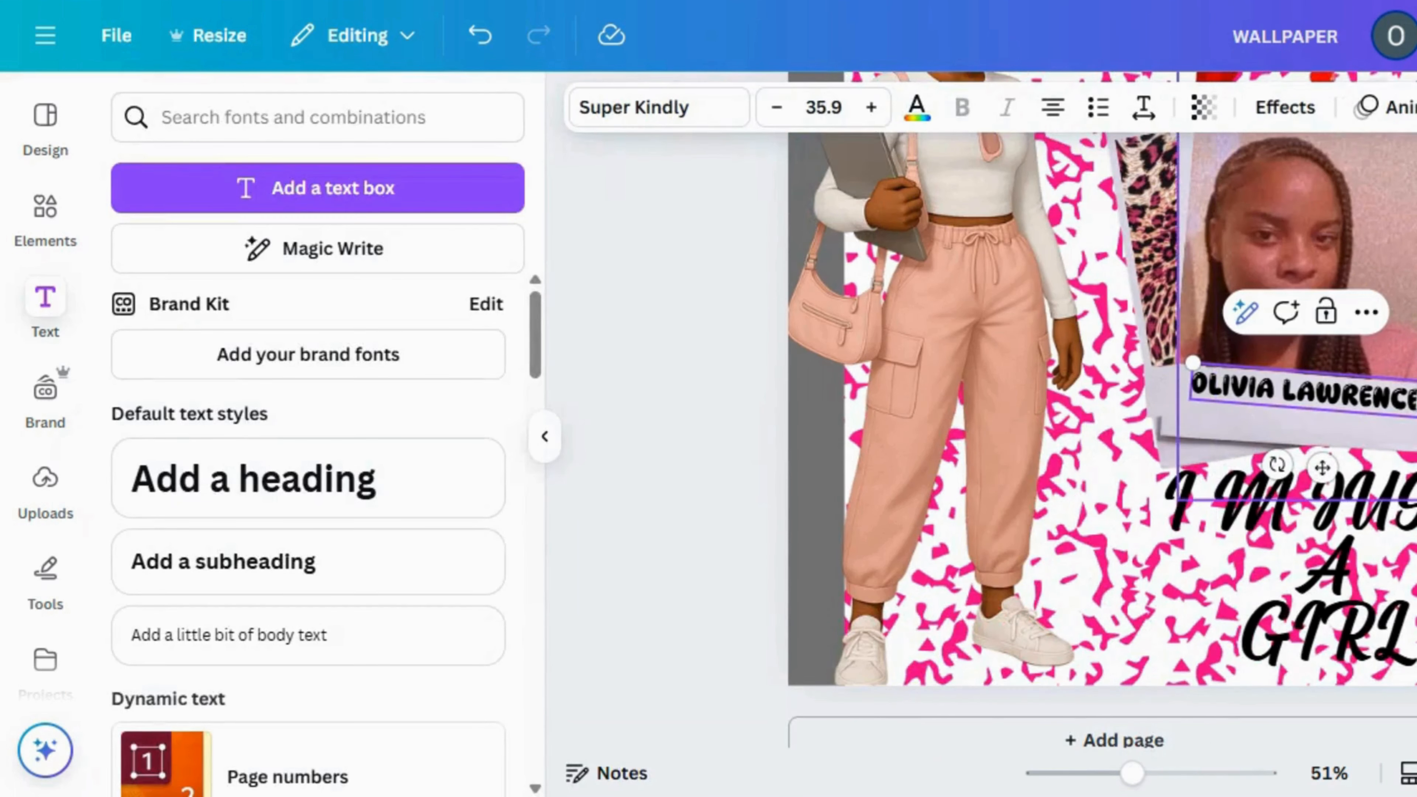
Duplicate the name text and place the copy directly beneath the original on the polaroid's border
{"action": "left_click", "coordinate": [1338, 428]}
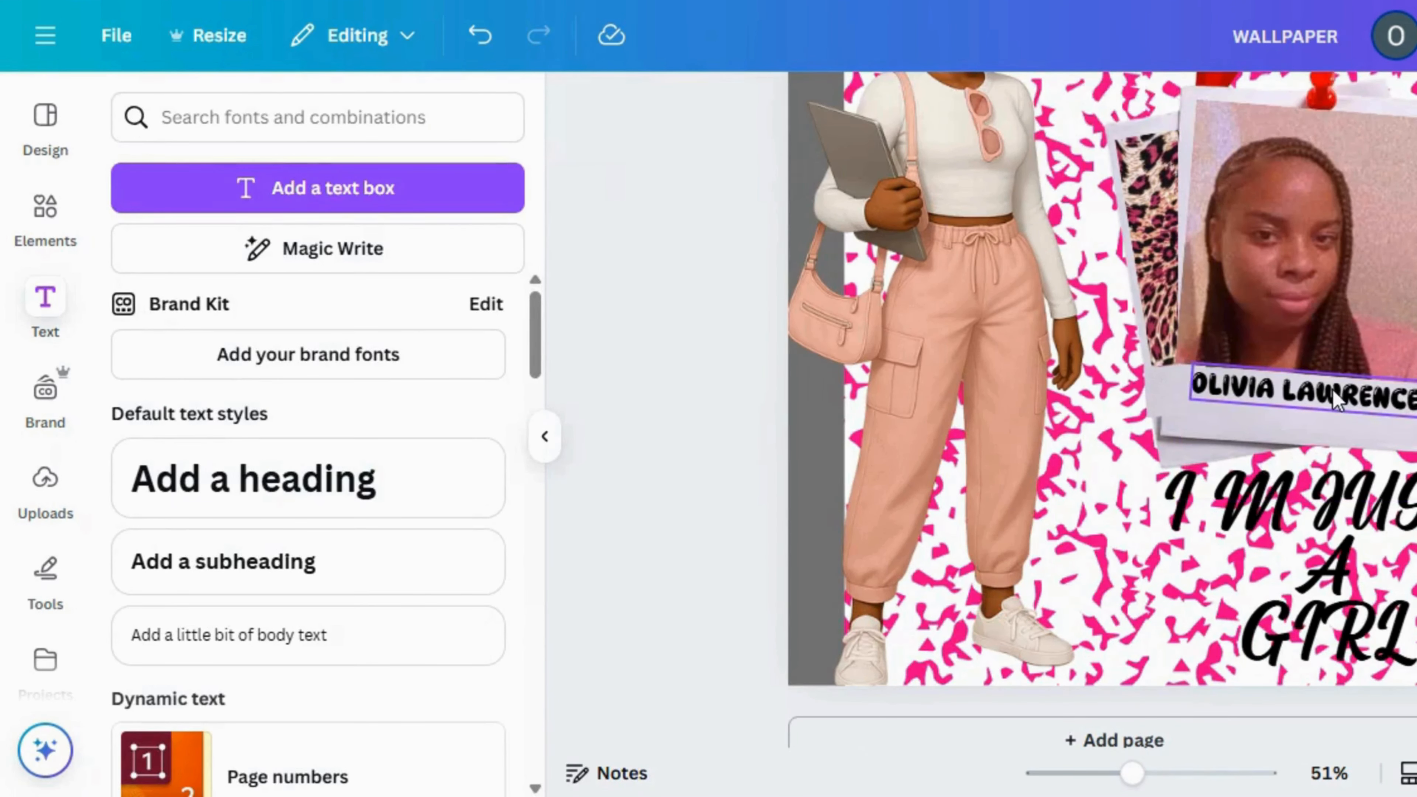
{"action": "left_click", "coordinate": [1333, 390]}
{"action": "left_click", "coordinate": [1326, 311]}
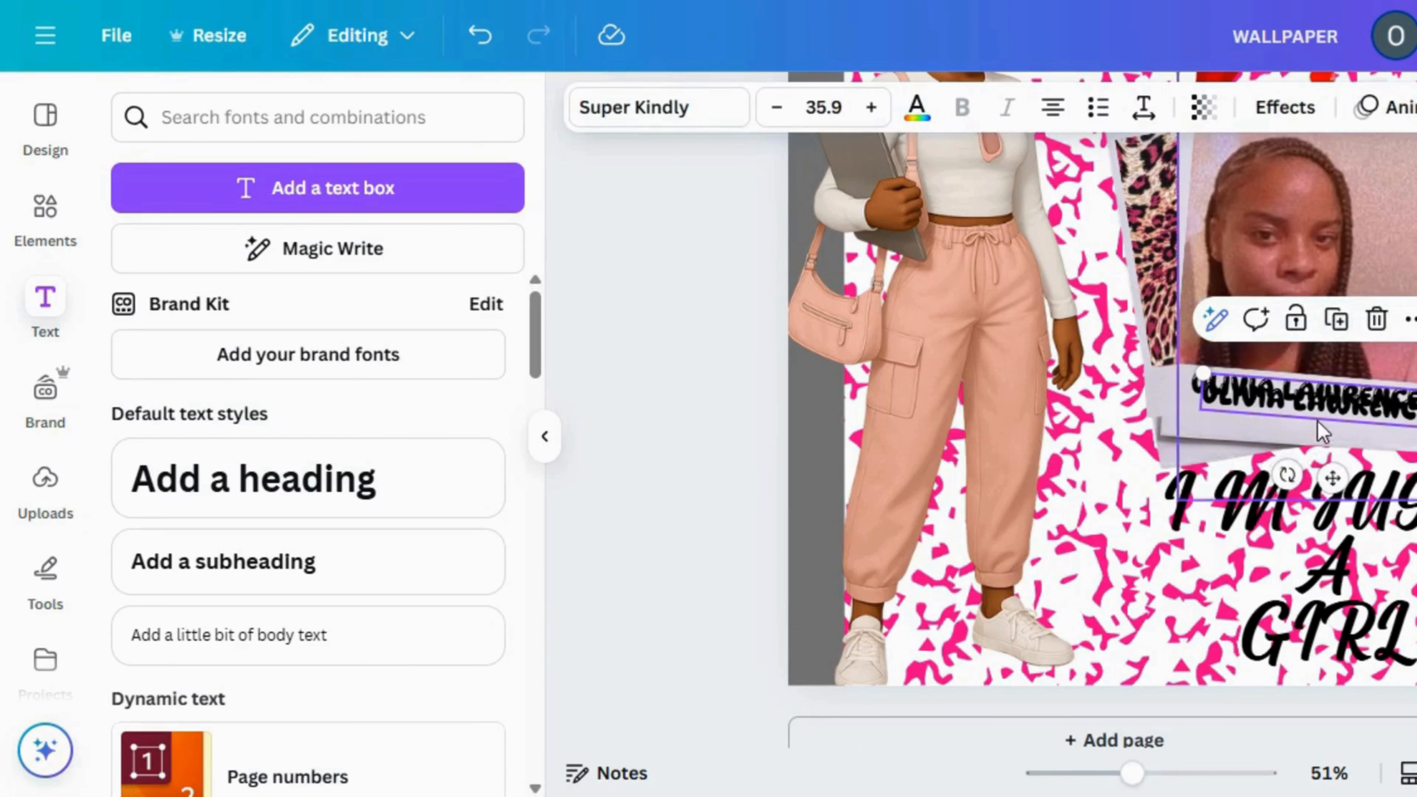
{"action": "mouse_move", "coordinate": [1326, 414]}
{"action": "left_mouse_down"}
{"action": "mouse_move", "coordinate": [1299, 432]}
{"action": "mouse_move", "coordinate": [1306, 424]}
{"action": "left_mouse_up"}
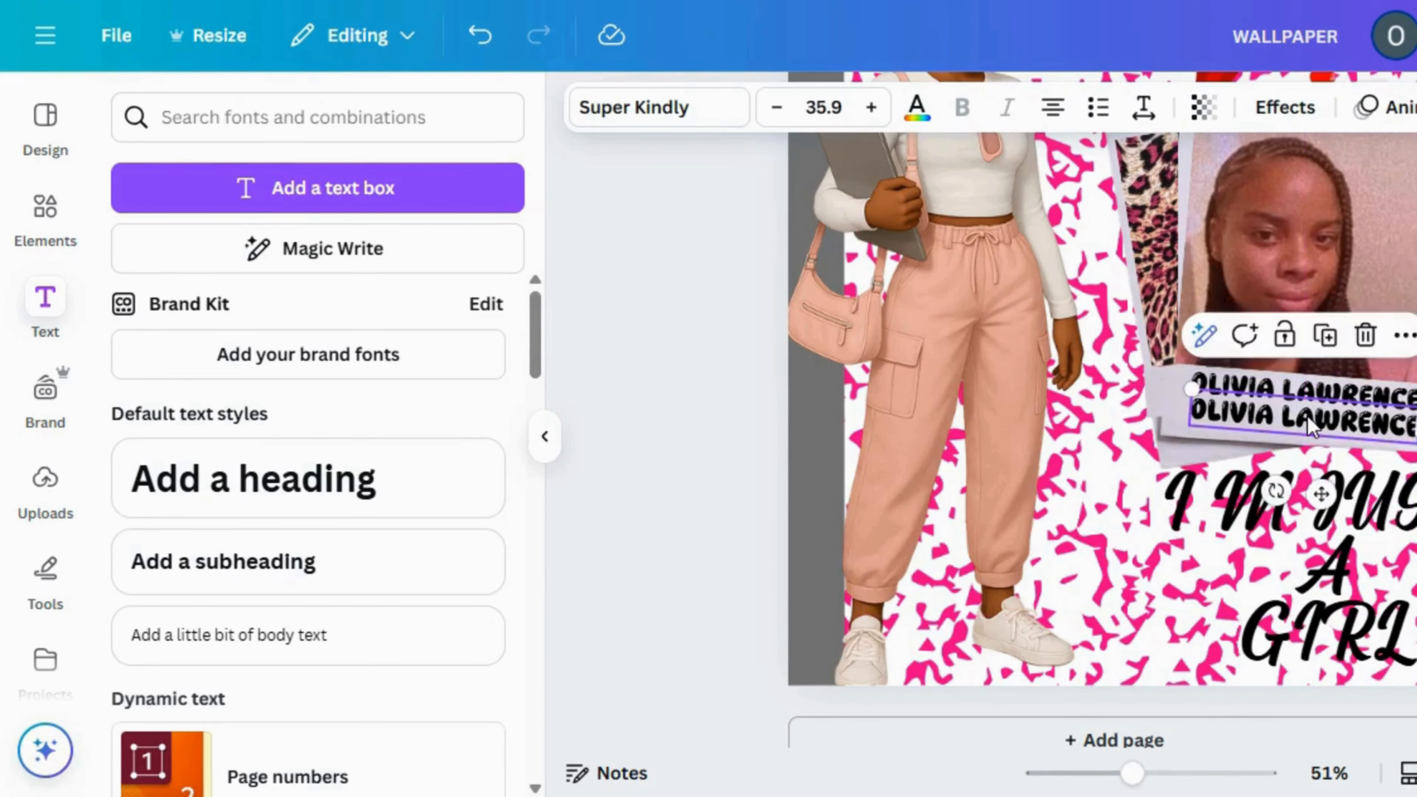
Replace the lower copy's text with "19 YEARS OLD"
{"action": "left_click", "coordinate": [1309, 417]}
{"action": "type", "text": "198"}
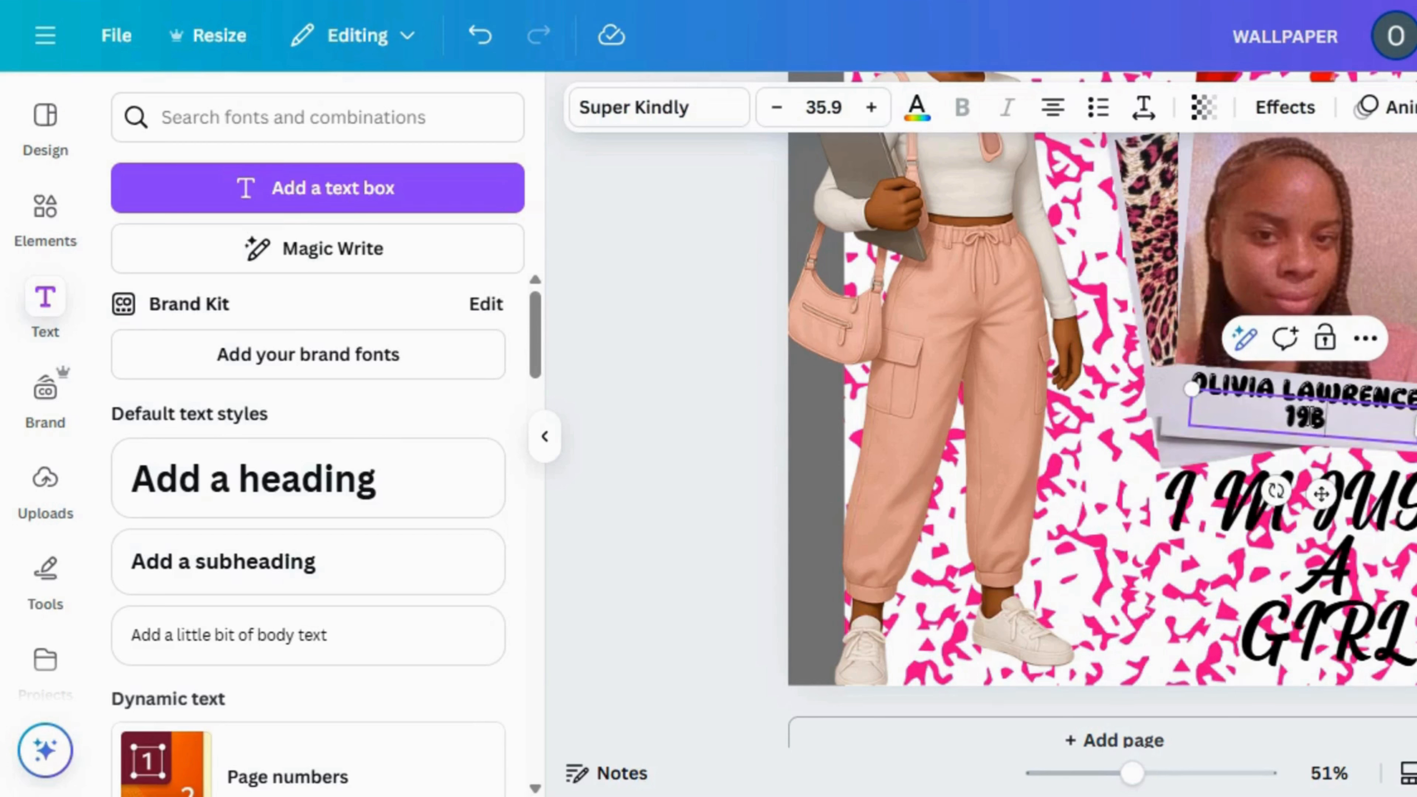
{"action": "key", "text": "BackSpace"}
{"action": "type", "text": "YEA"}
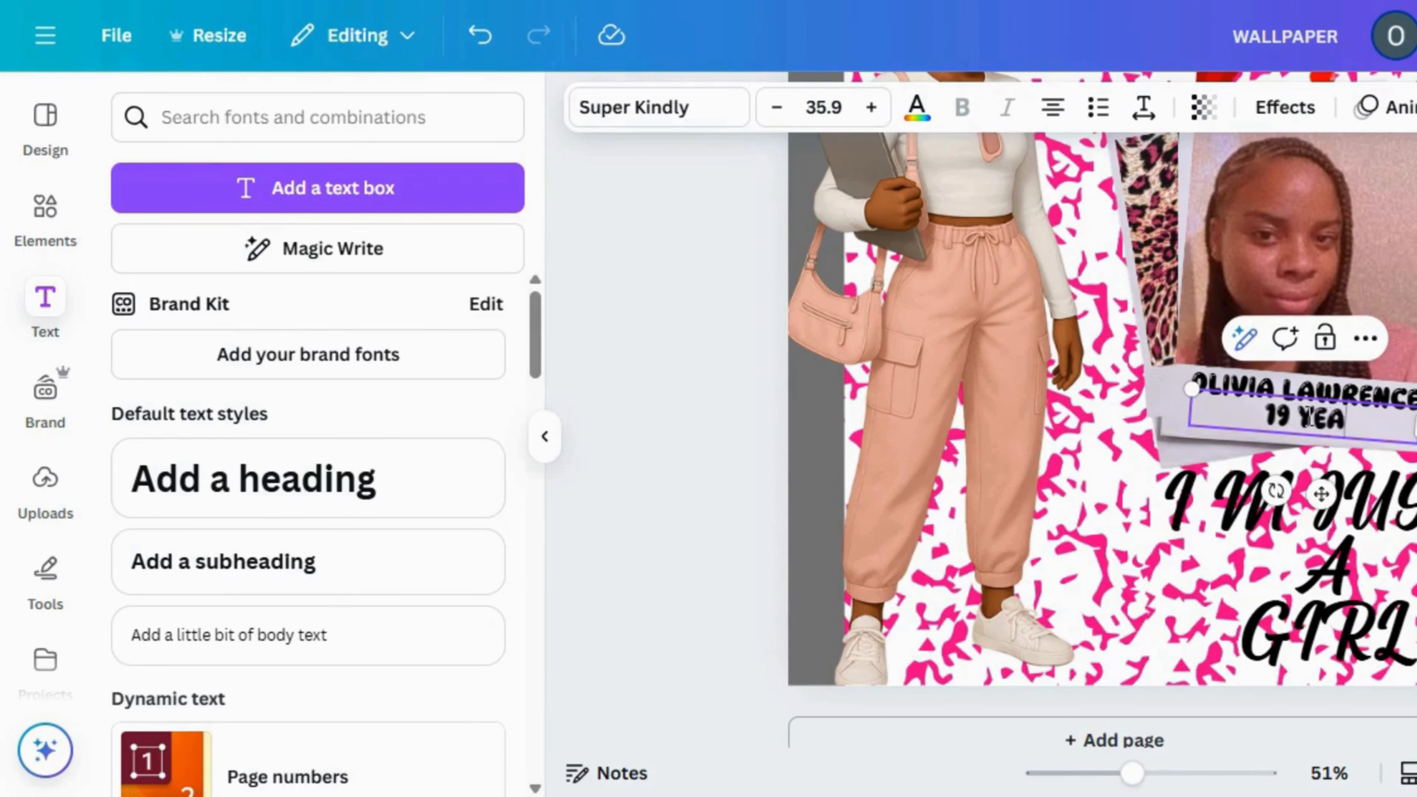
{"action": "type", "text": "RS OLD"}
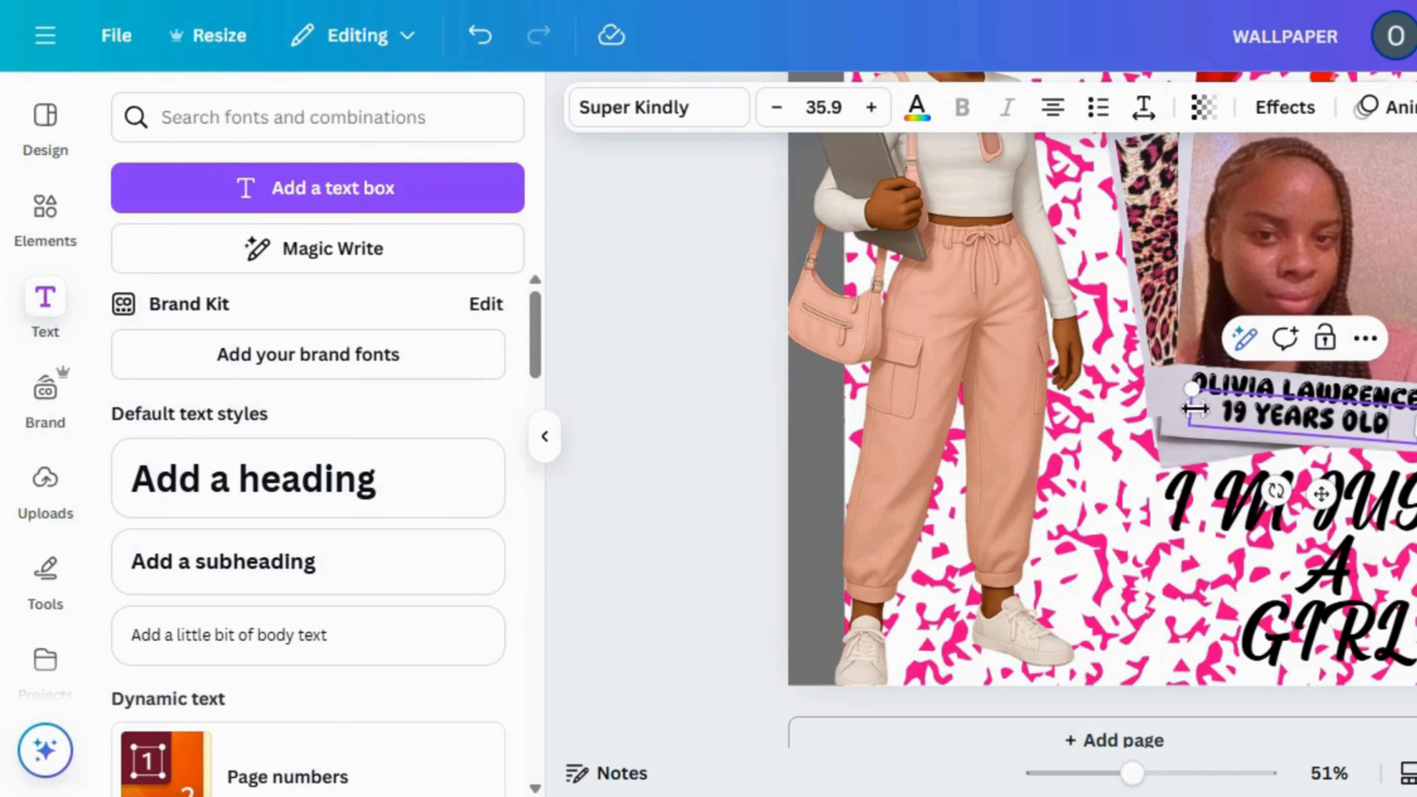
{"action": "key", "text": "Escape"}
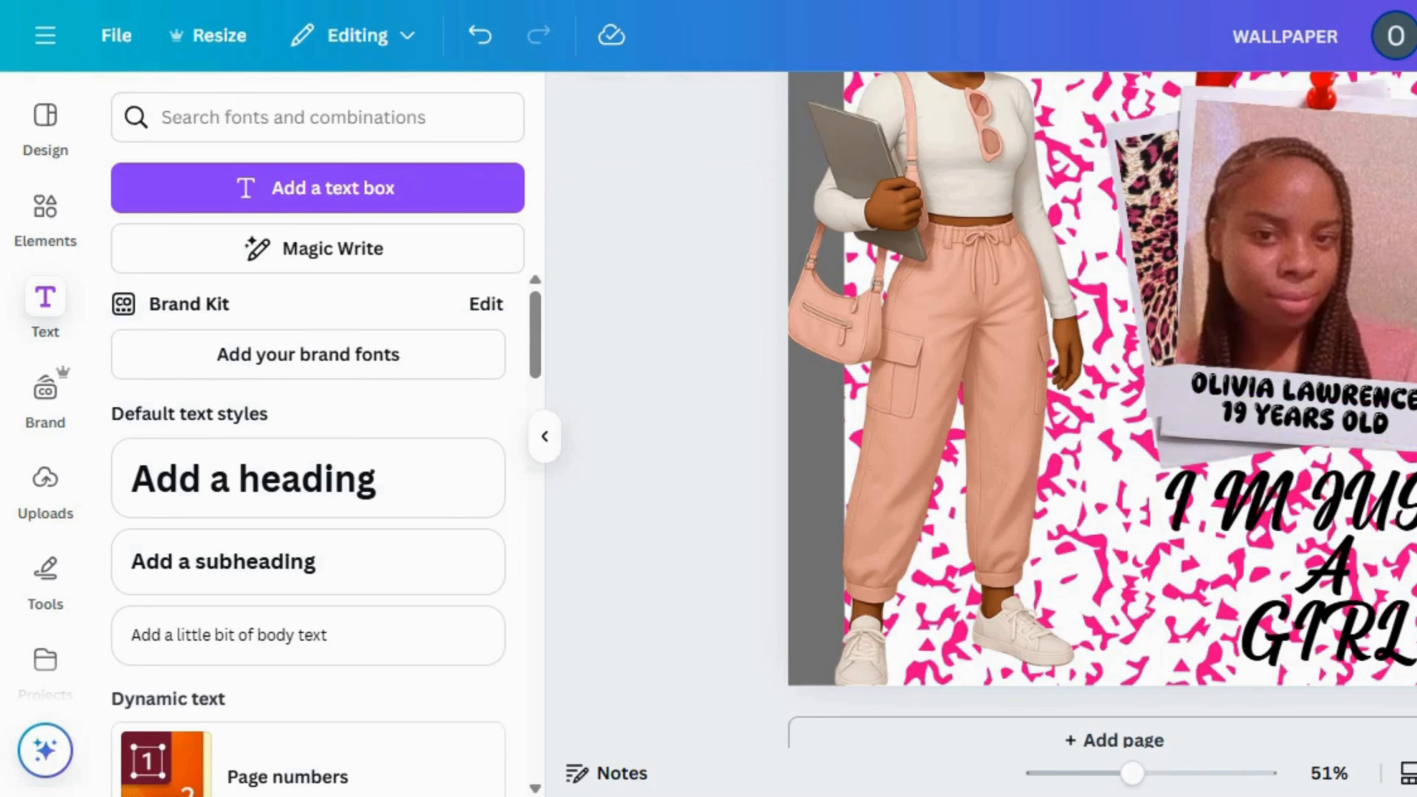
Bring a copy of the rainbow pencil to the front layer and crop away its upper part, keeping only the tip over the polaroid
{"action": "left_click", "coordinate": [1100, 774]}
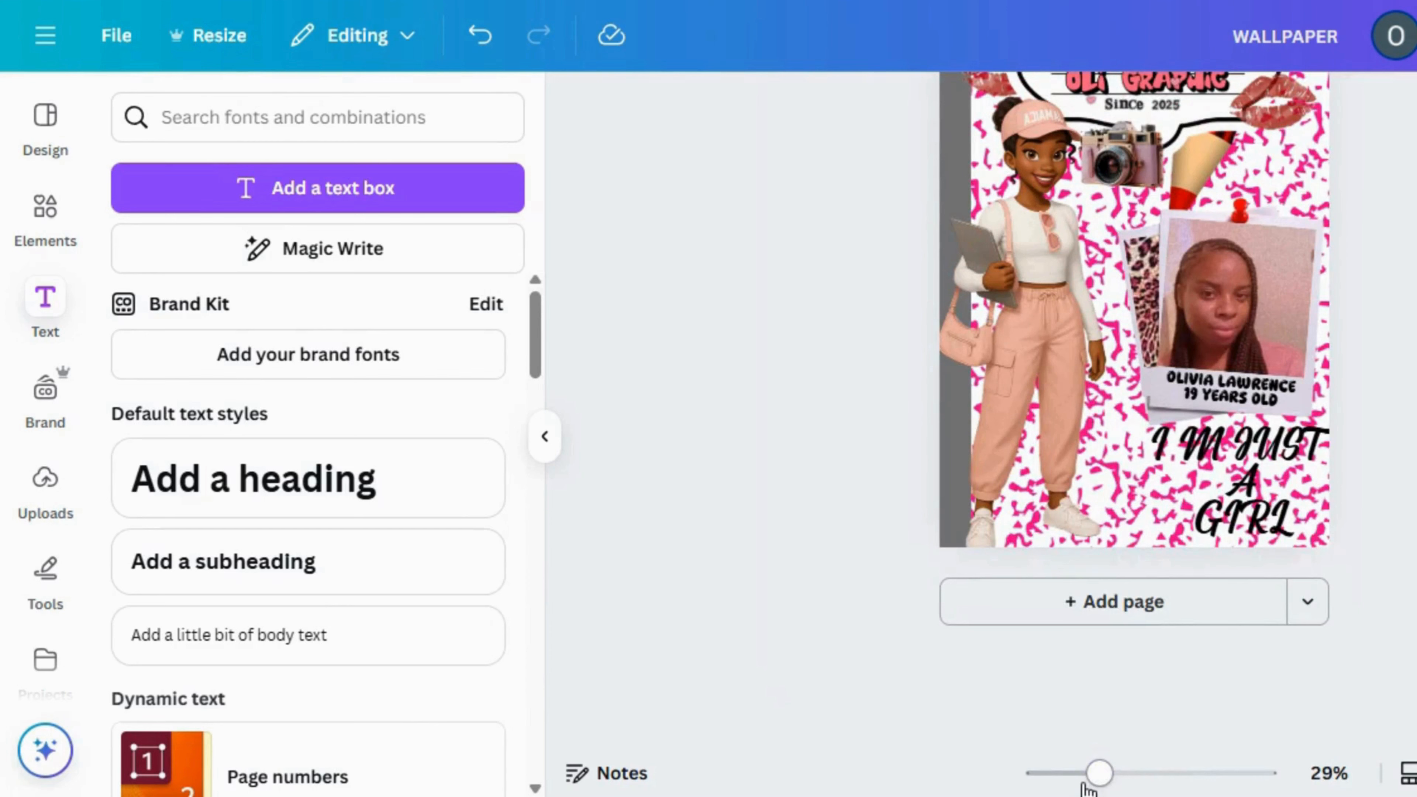
{"action": "left_click", "coordinate": [1085, 780]}
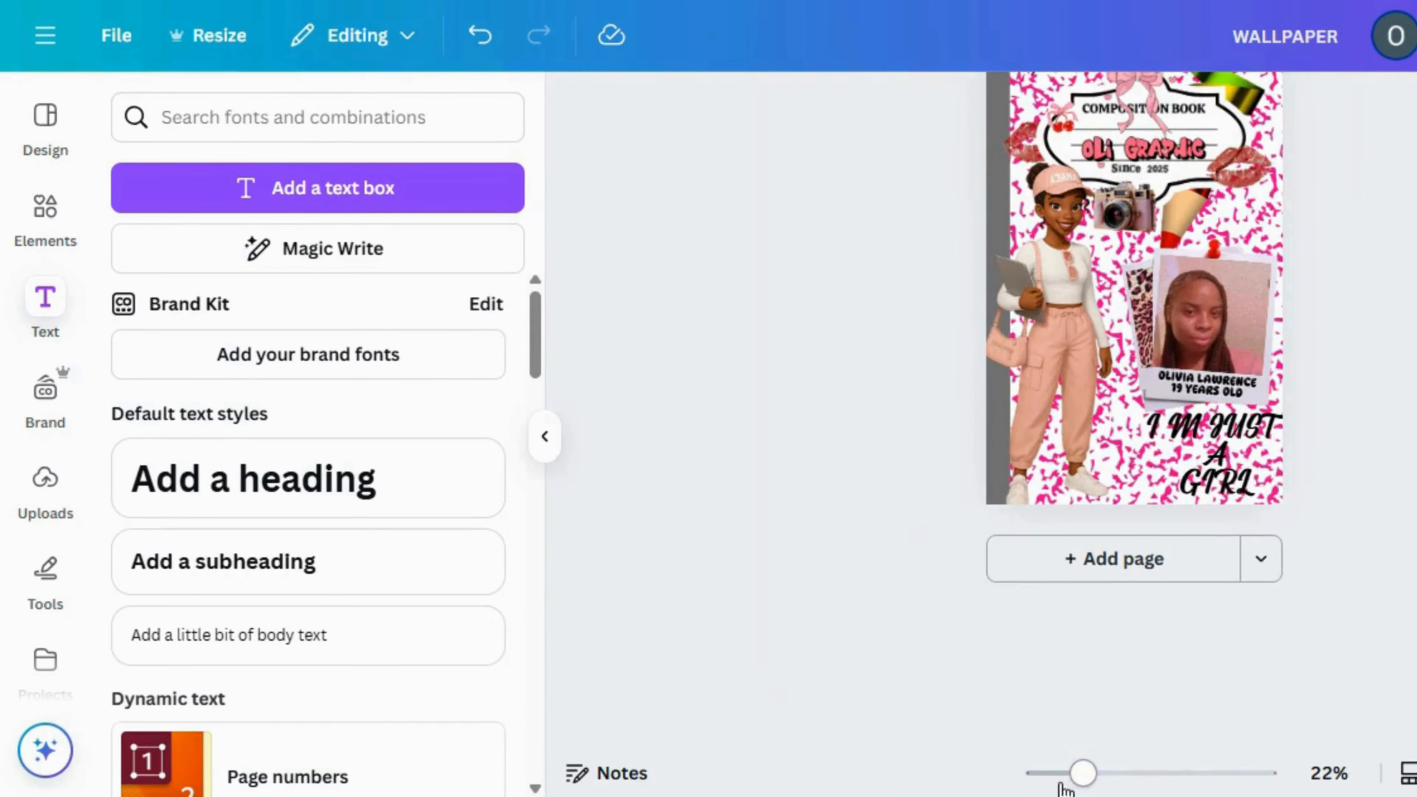
{"action": "left_click", "coordinate": [1063, 782]}
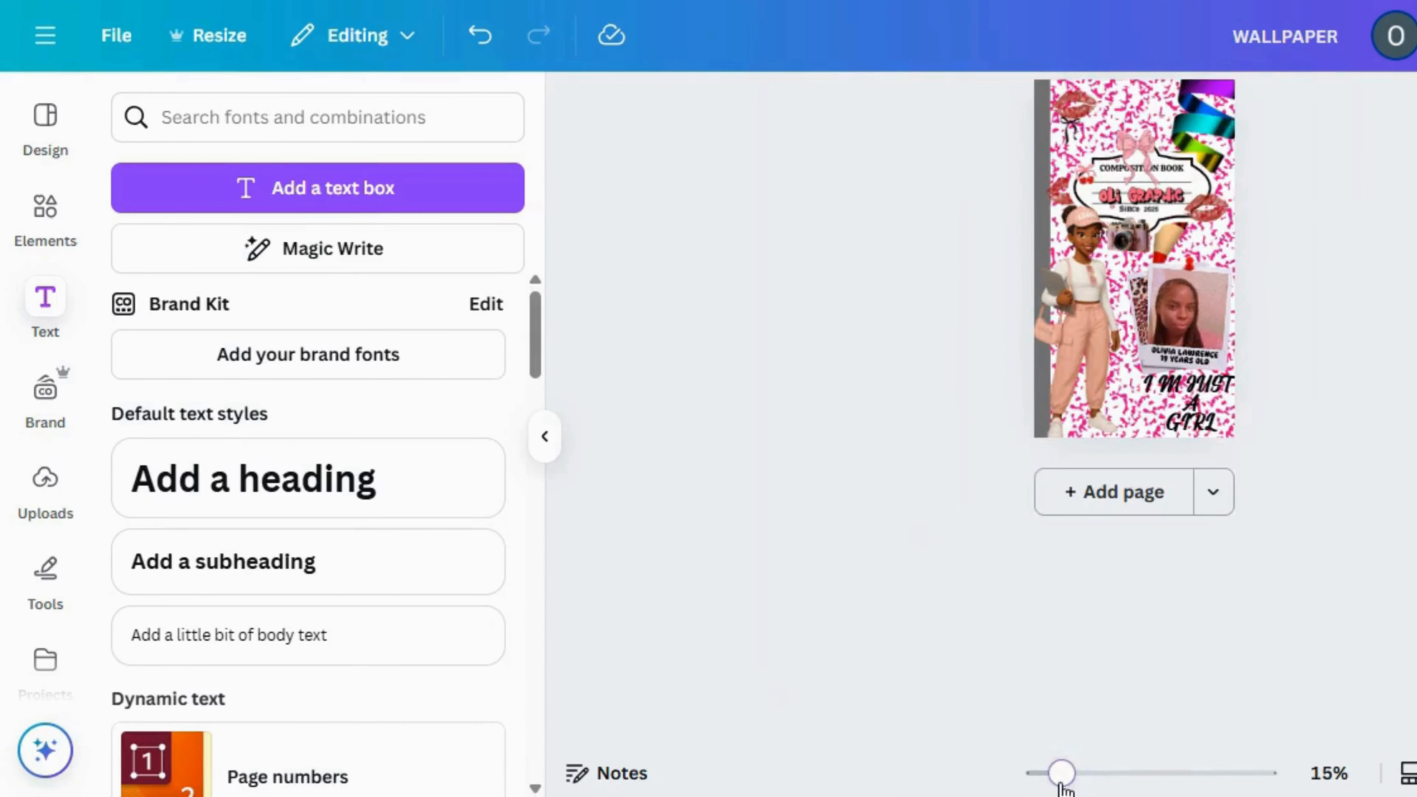
{"action": "left_click", "coordinate": [1082, 777]}
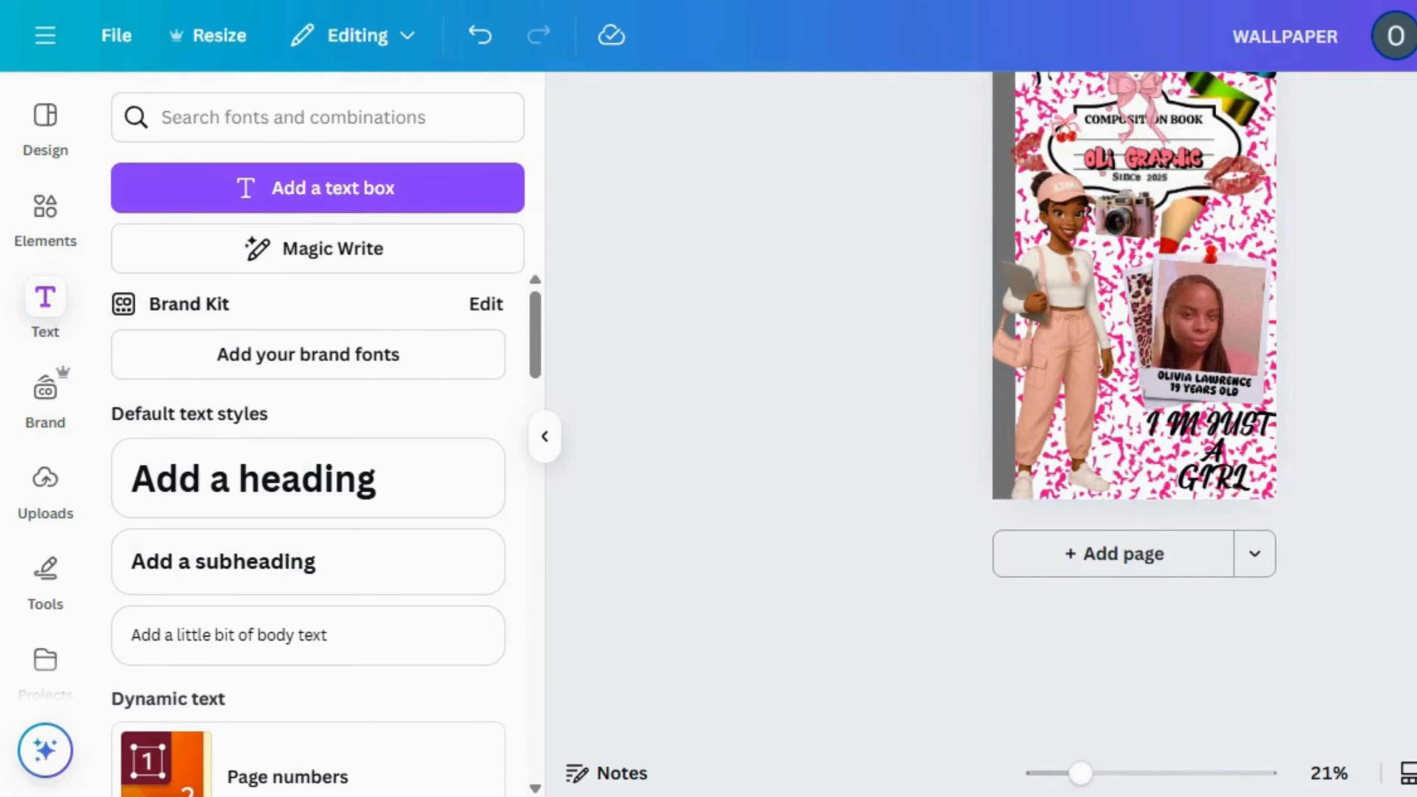
{"action": "scroll", "coordinate": [1135, 363], "scroll_direction": "up", "scroll_amount": 3}
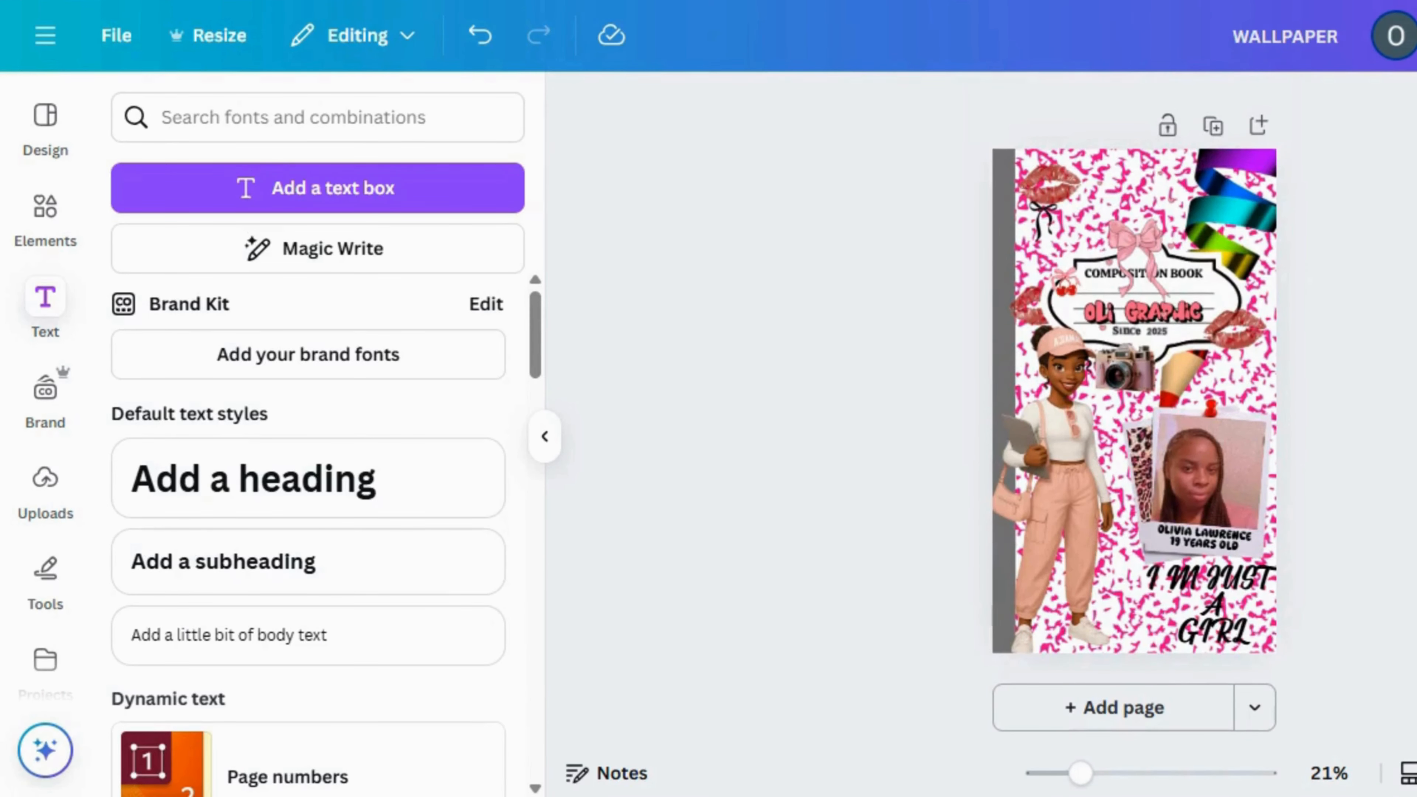
{"action": "left_click", "coordinate": [1175, 387]}
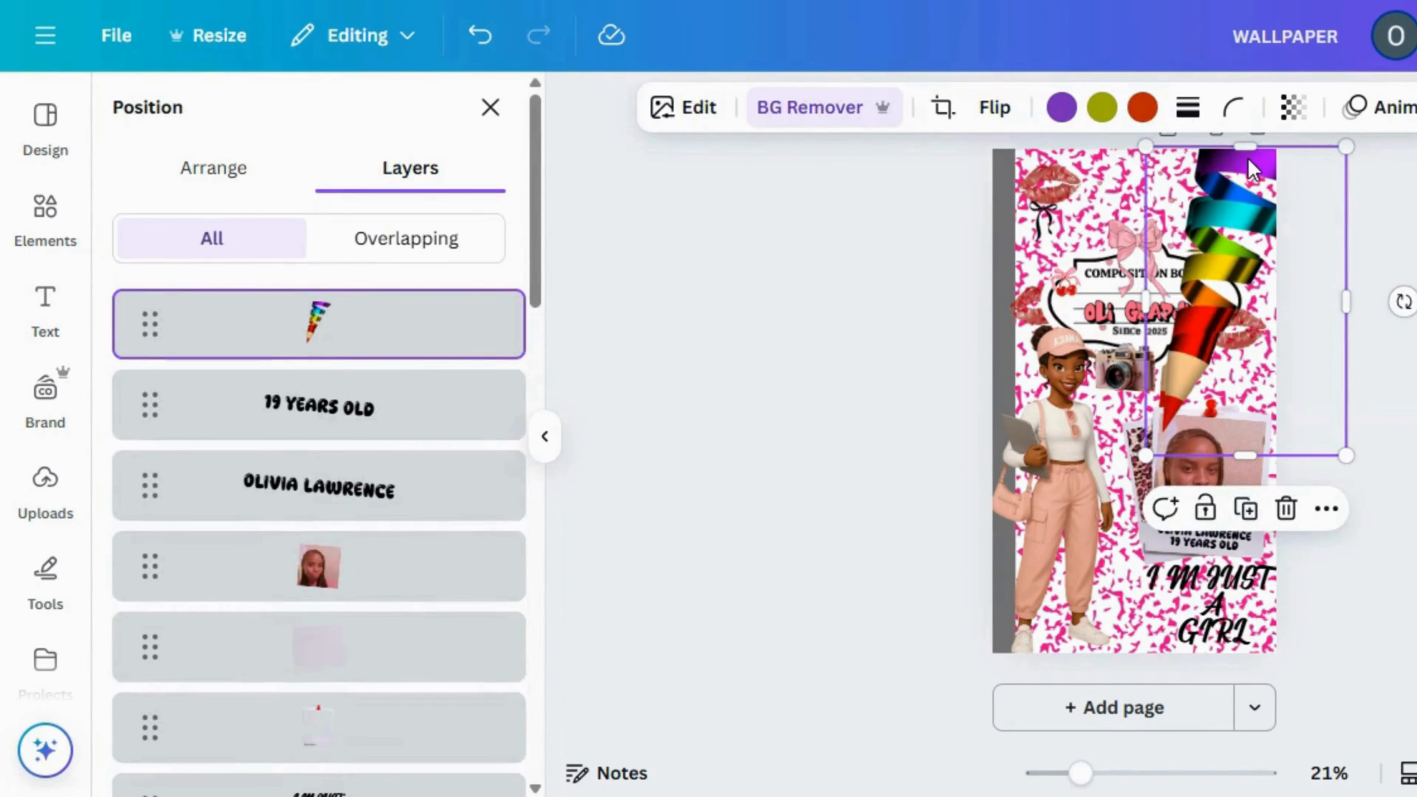
{"action": "left_click_drag", "start_coordinate": [1247, 148], "coordinate": [1241, 299]}
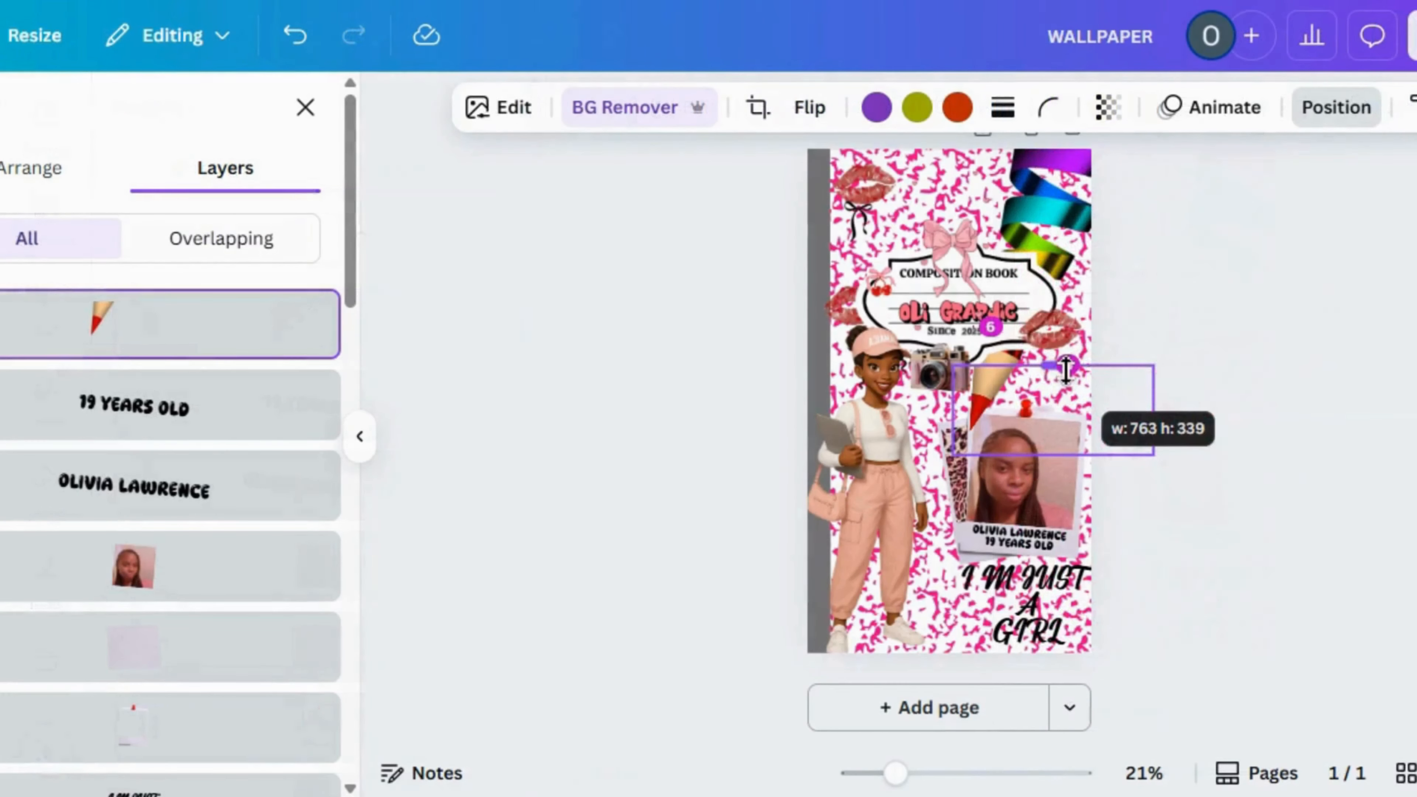
{"action": "left_click_drag", "start_coordinate": [1062, 369], "coordinate": [1062, 377]}
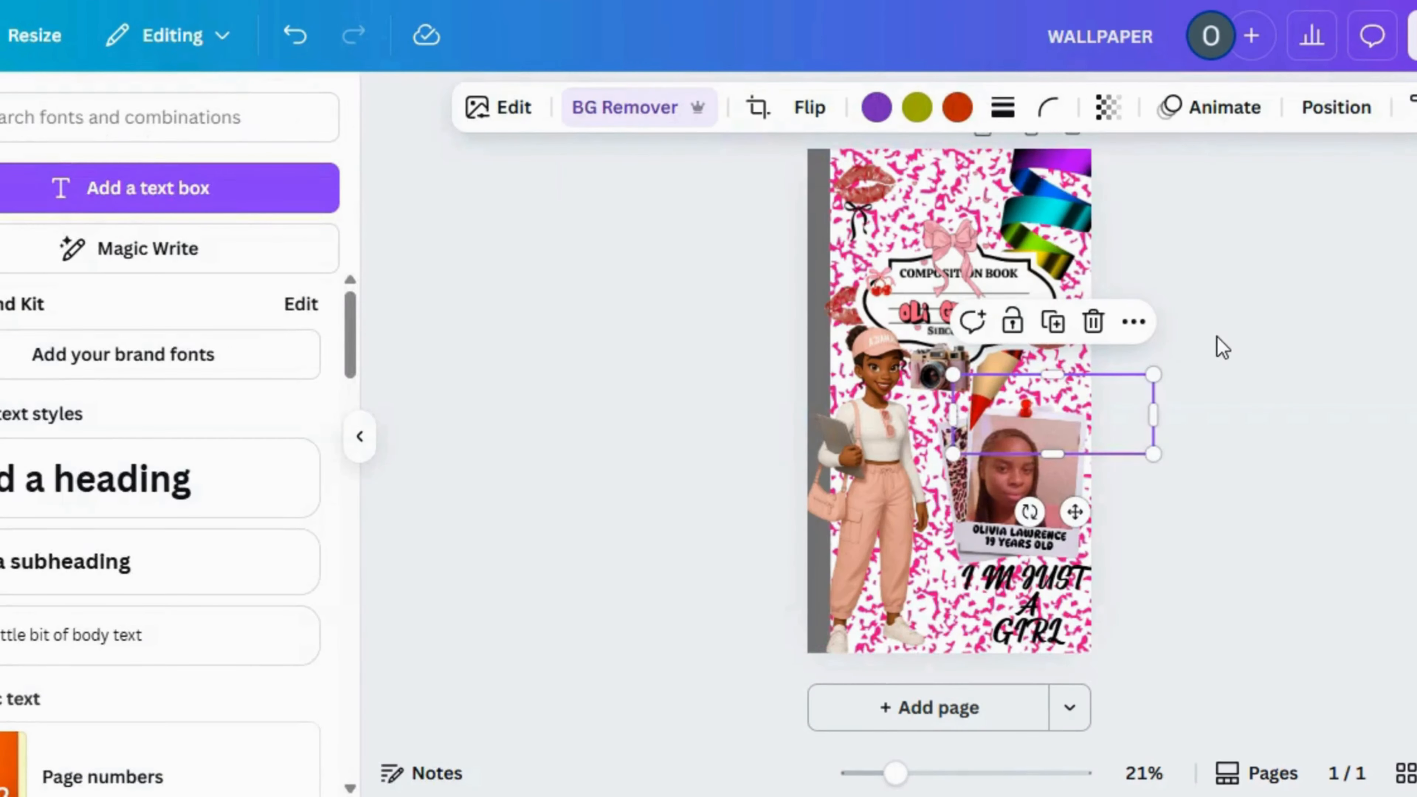
Nudge the cropped front pencil tip slightly so it lines up with the rainbow pencil's body behind it
{"action": "left_click", "coordinate": [1221, 347]}
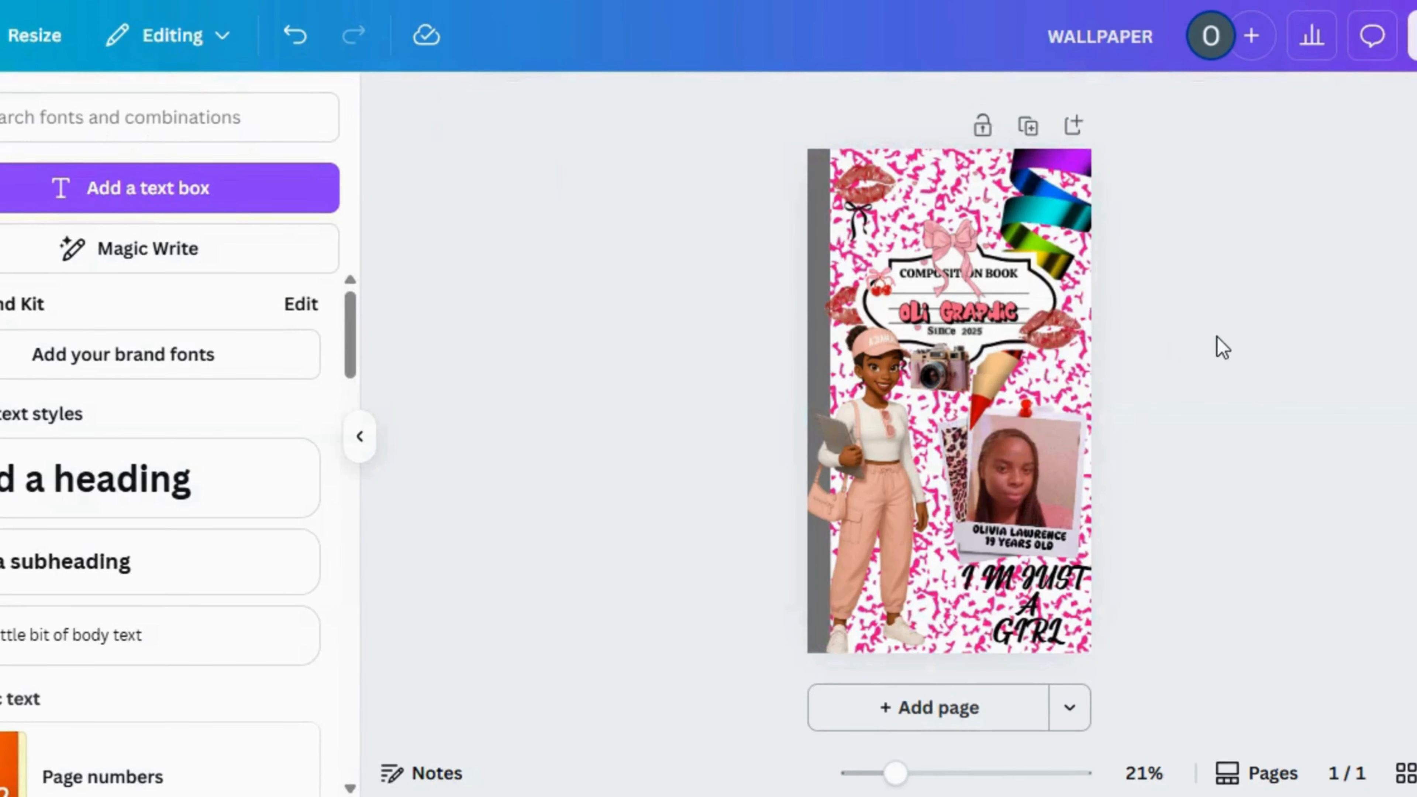
{"action": "left_click", "coordinate": [977, 403]}
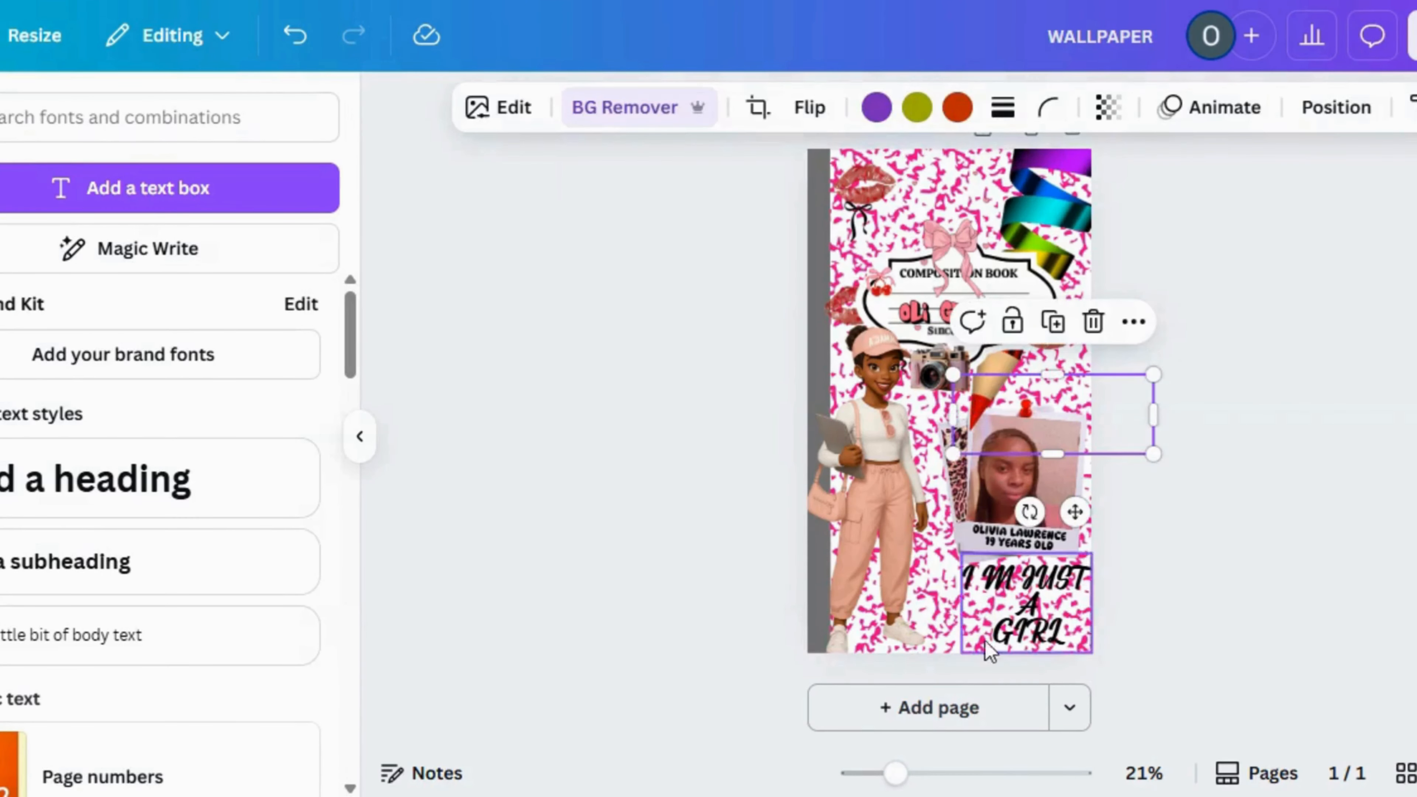
{"action": "left_click", "coordinate": [981, 775]}
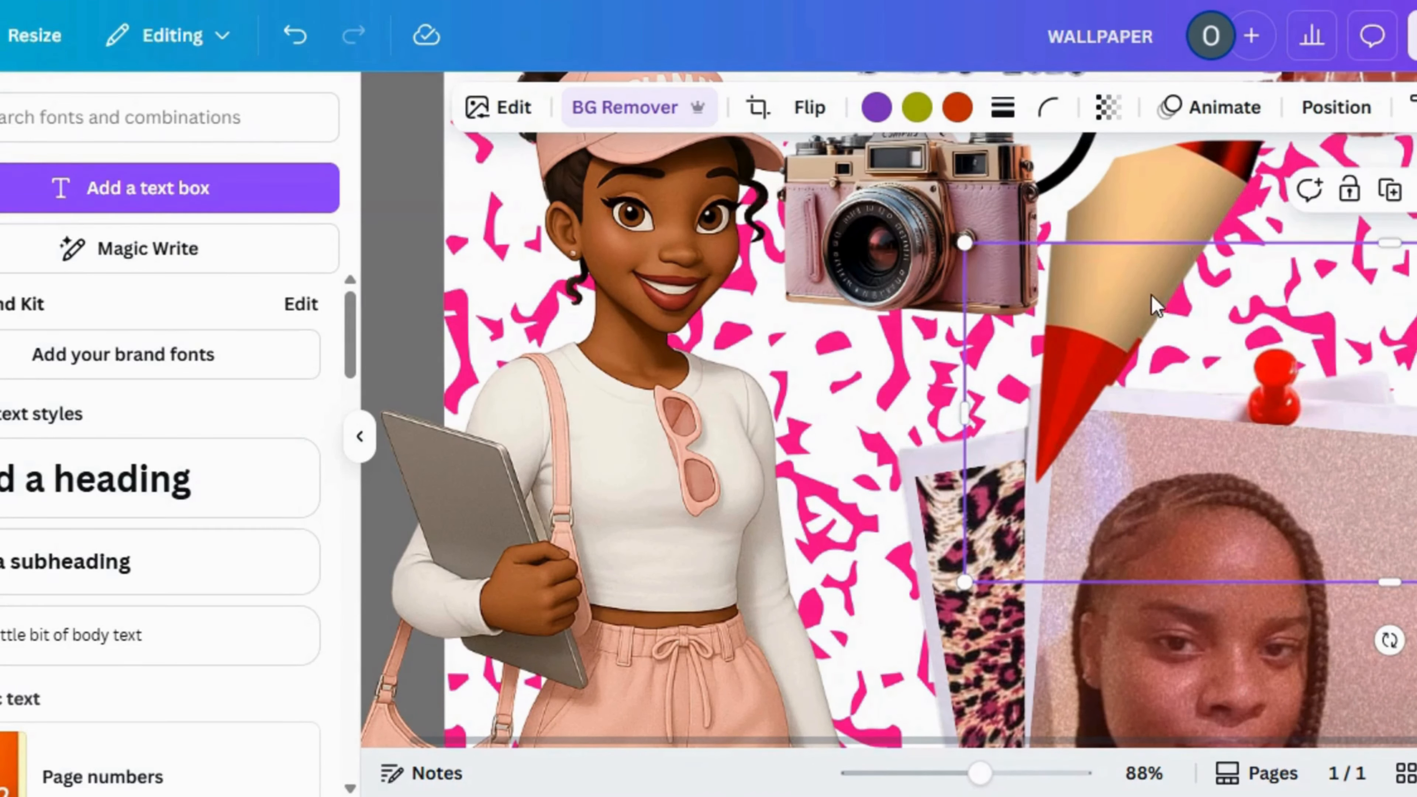
{"action": "left_click_drag", "start_coordinate": [1154, 301], "coordinate": [1153, 286]}
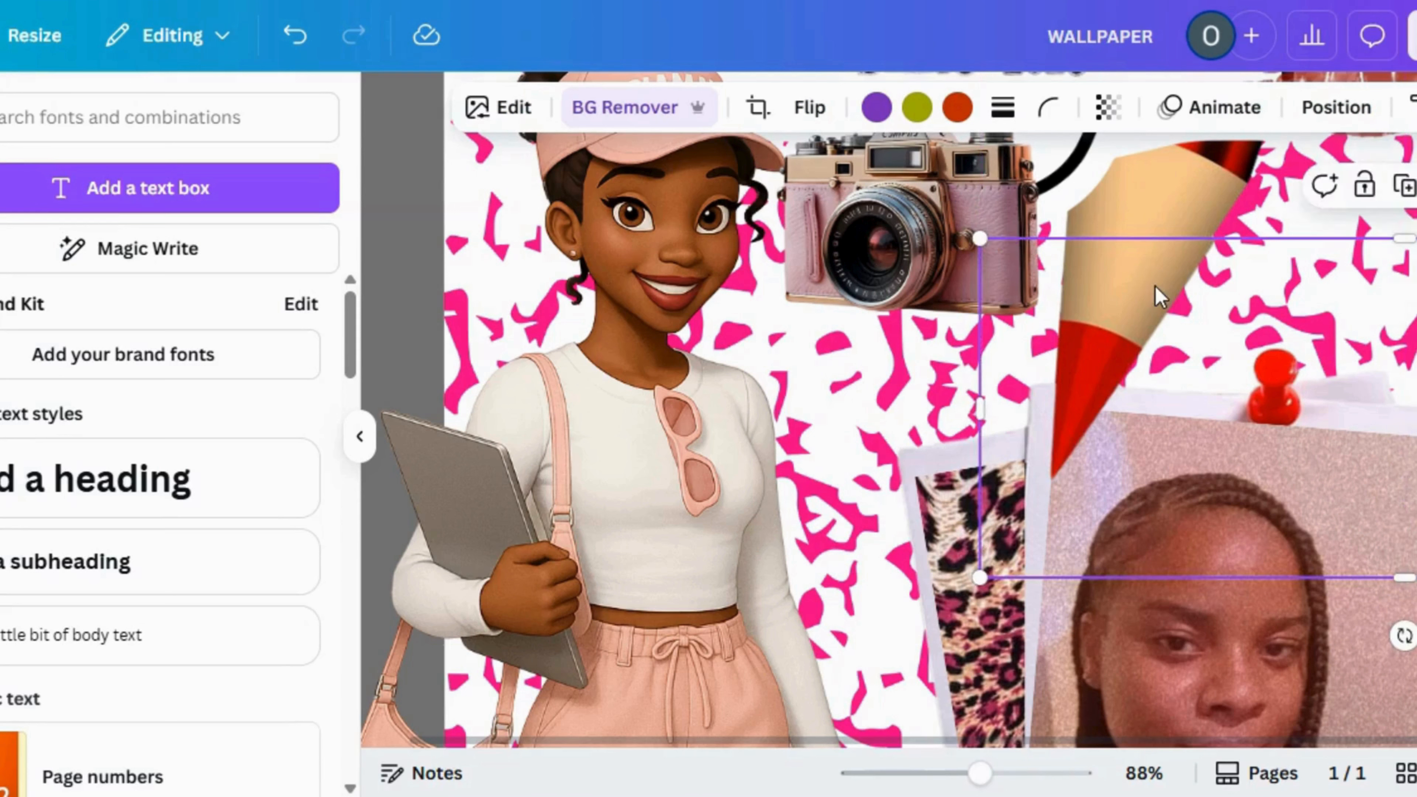
{"action": "left_click", "coordinate": [484, 306]}
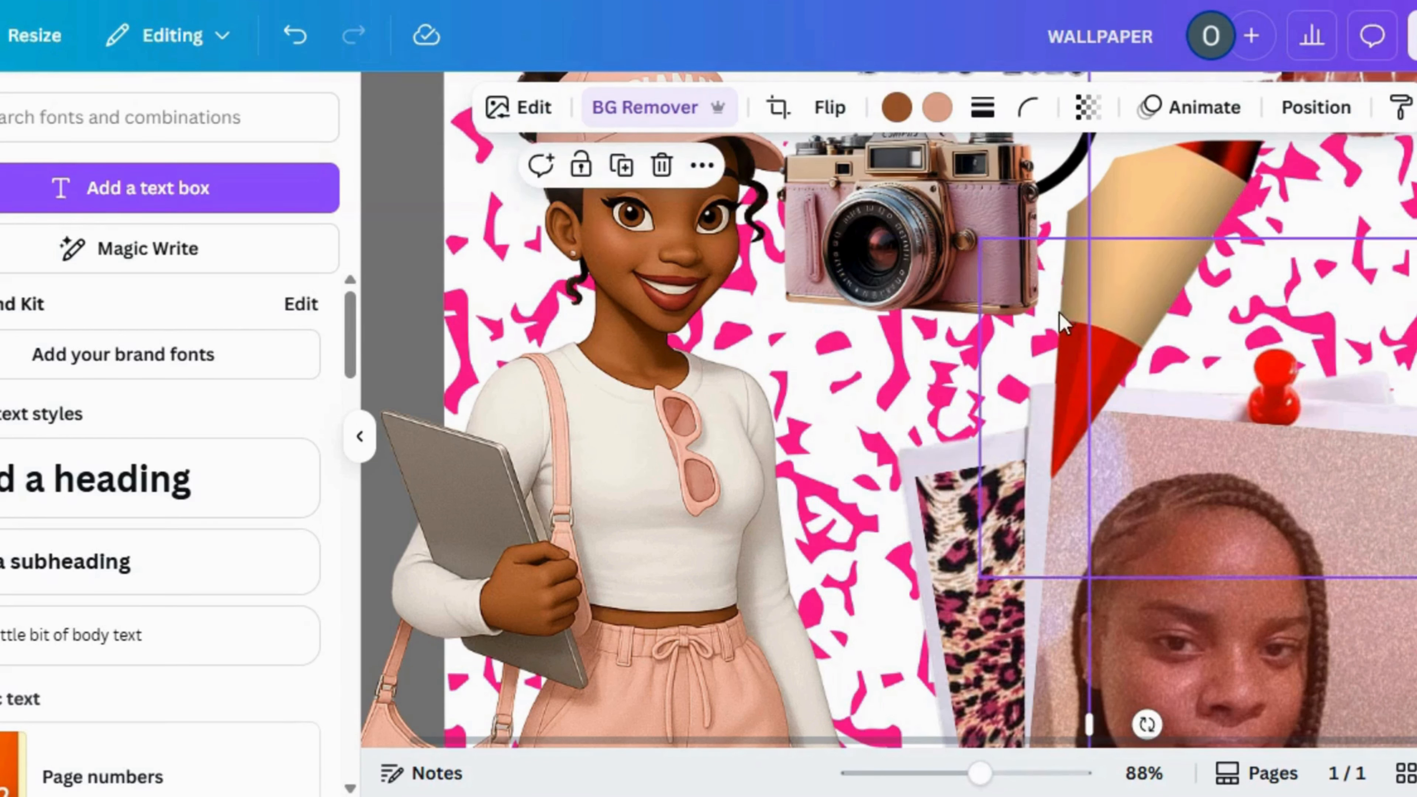
{"action": "left_click", "coordinate": [1073, 317]}
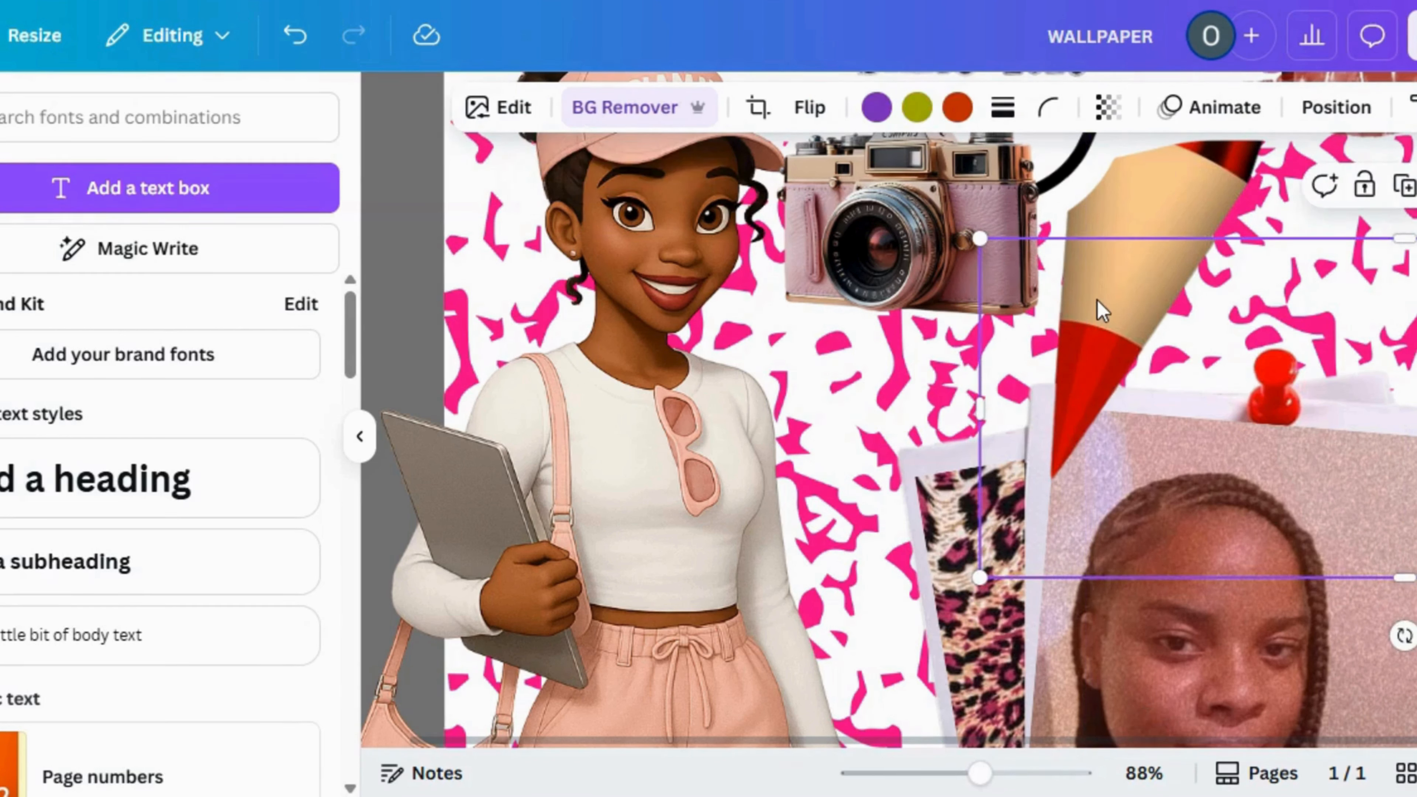
{"action": "key", "text": "Delete"}
{"action": "left_click", "coordinate": [478, 302]}
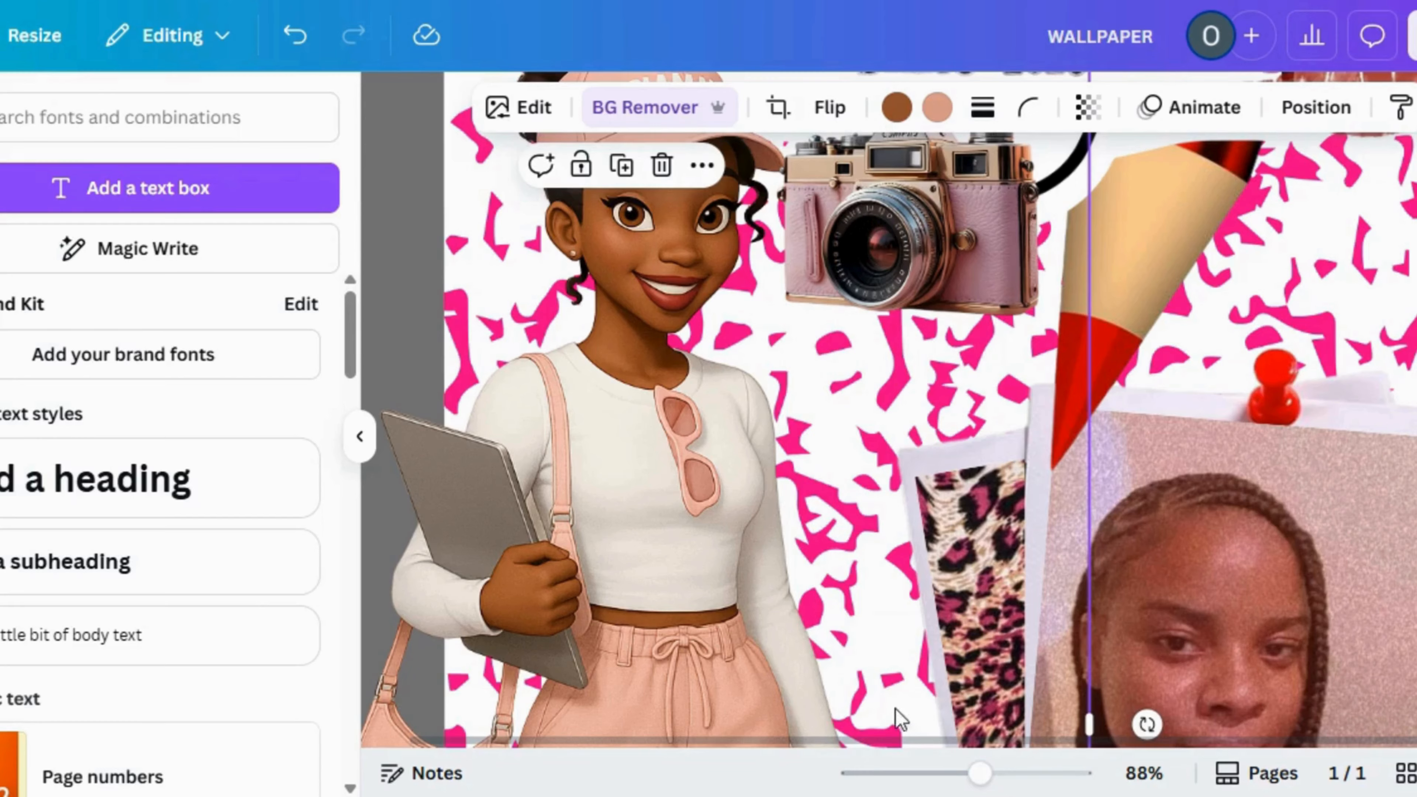
Unlock the pink patterned background image and open its animation options
{"action": "left_click", "coordinate": [912, 773]}
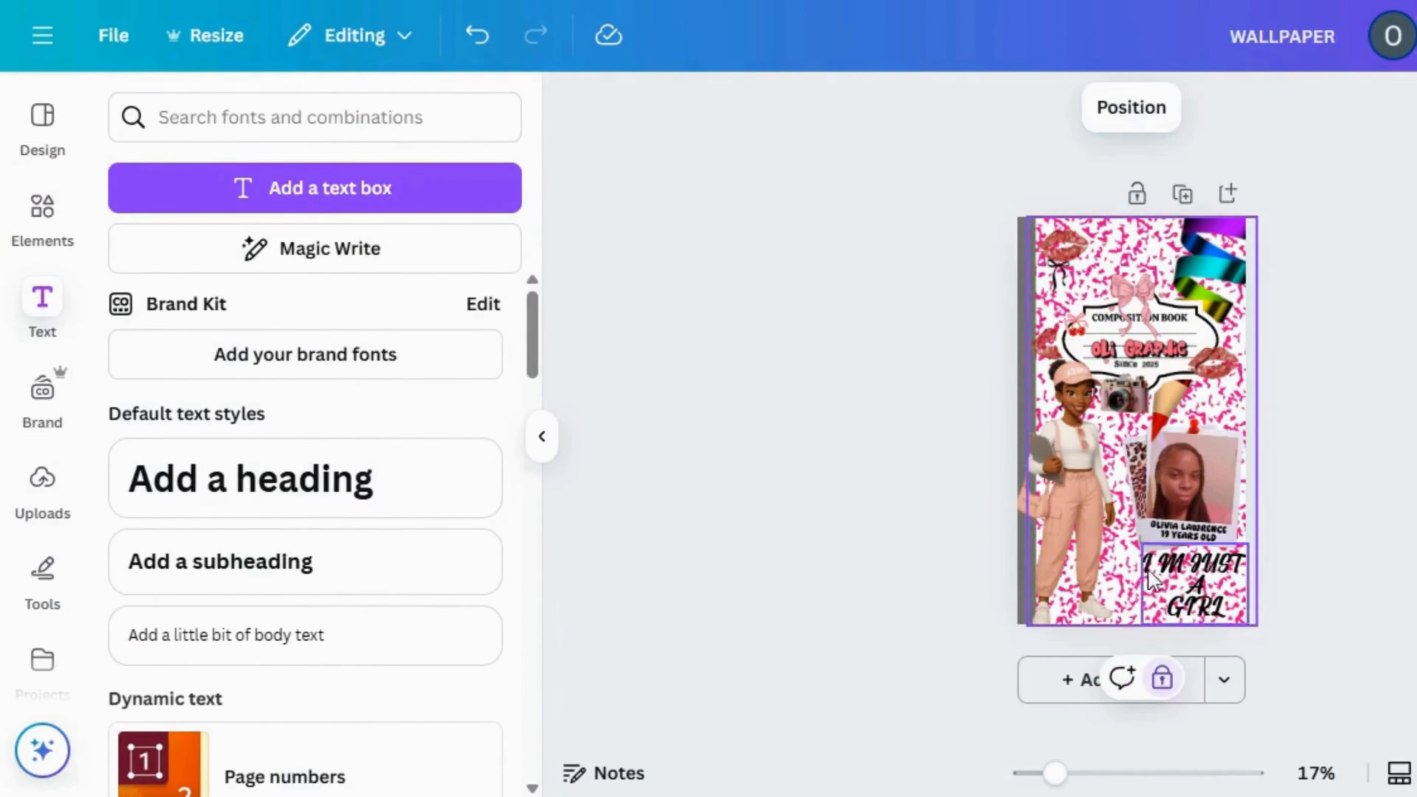
{"action": "left_click", "coordinate": [1163, 677]}
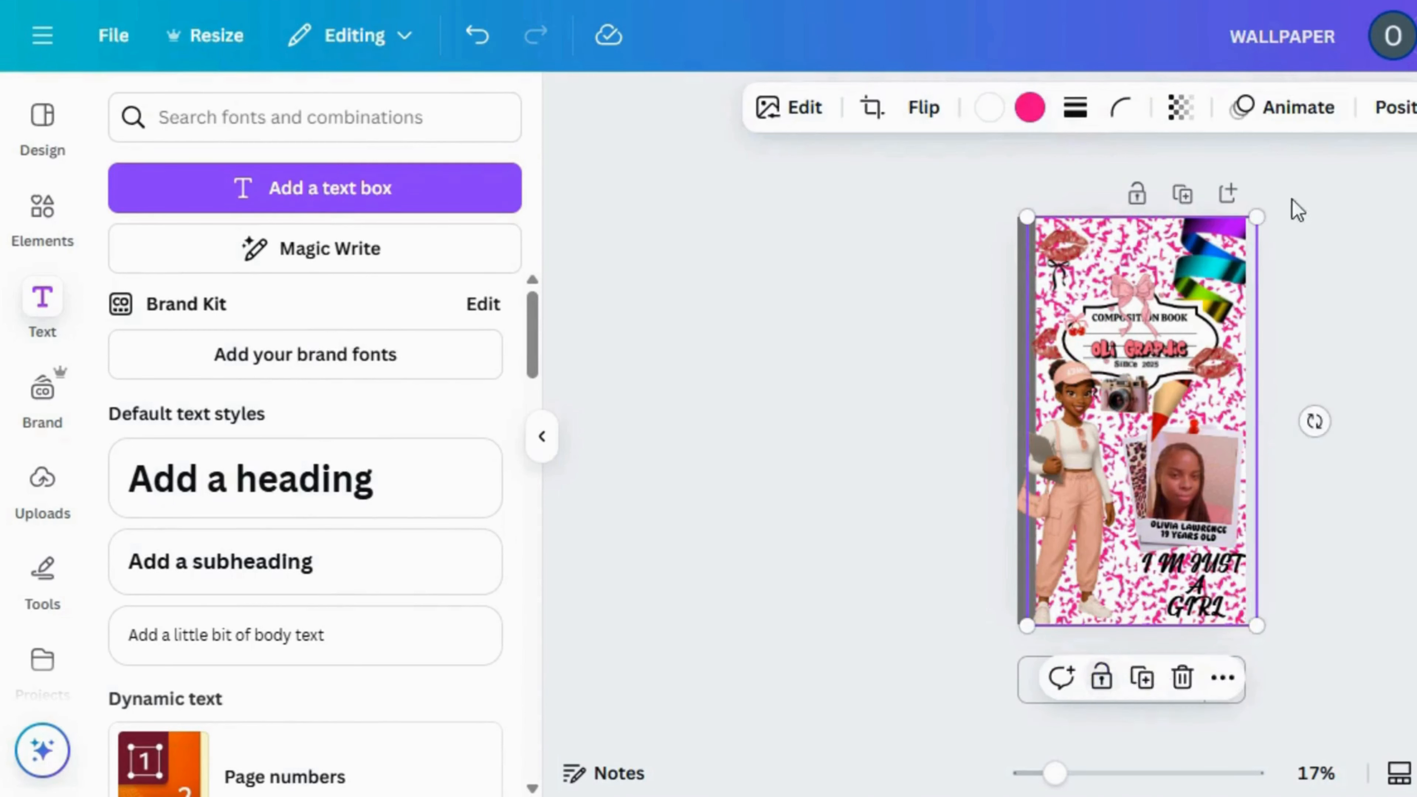
{"action": "left_click", "coordinate": [1298, 107]}
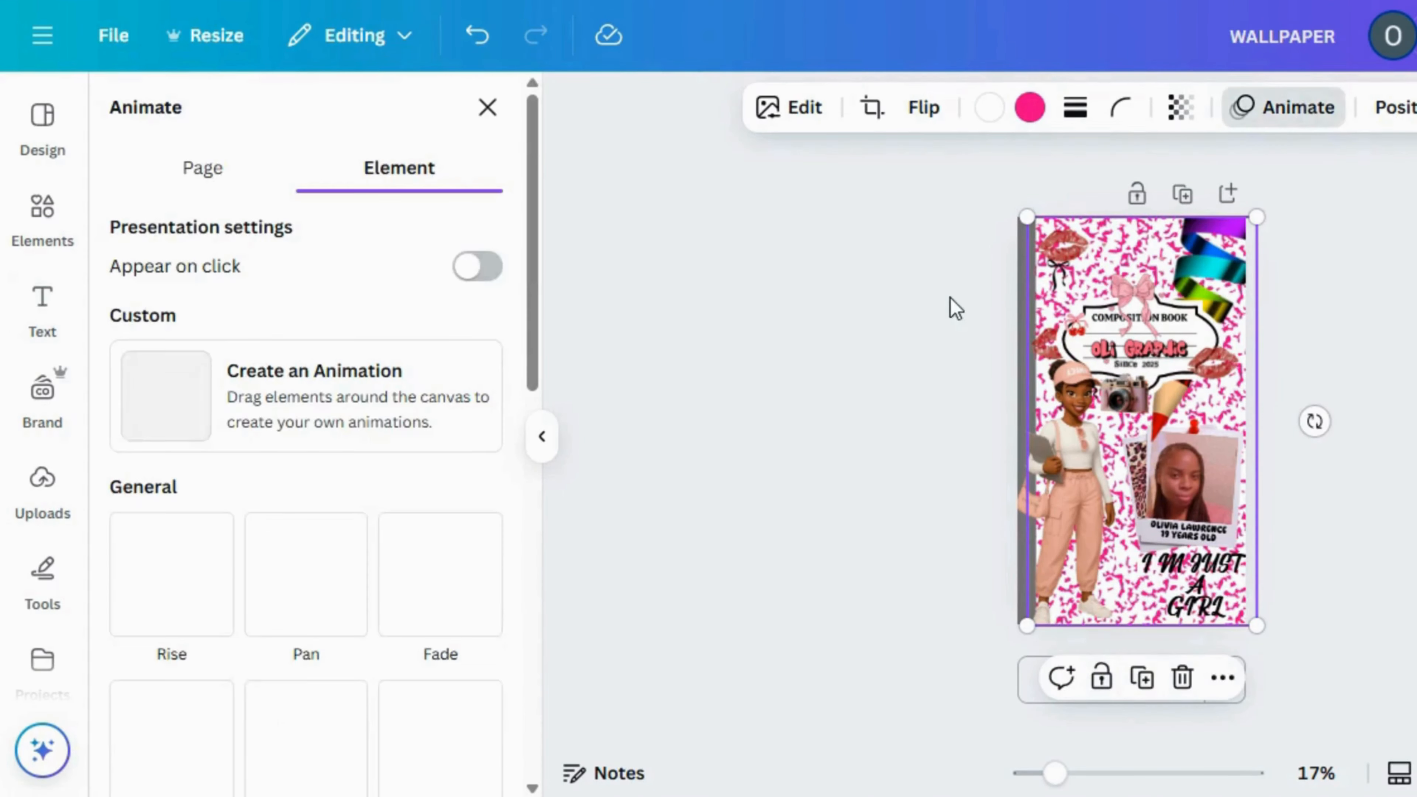